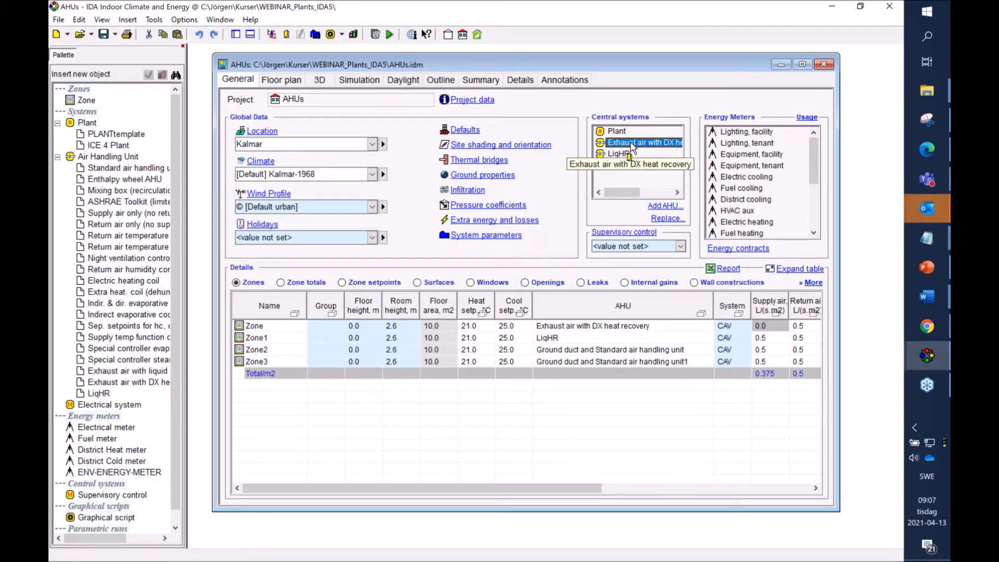
- Examine the return fan and exhaust air connections in the schematic of the Exhaust air with DX heat recovery unit
double_click(632, 144)
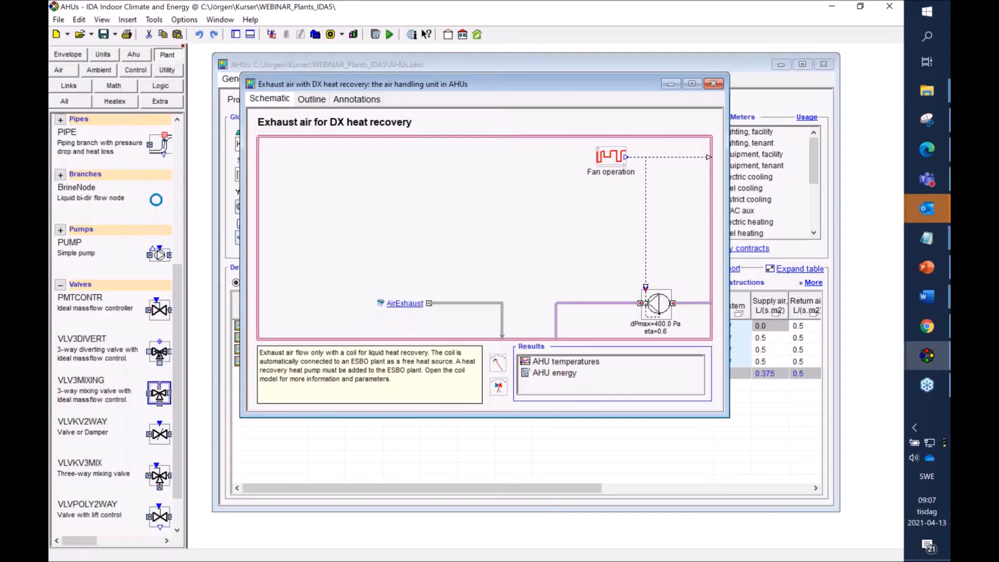
drag(605, 85, 598, 47)
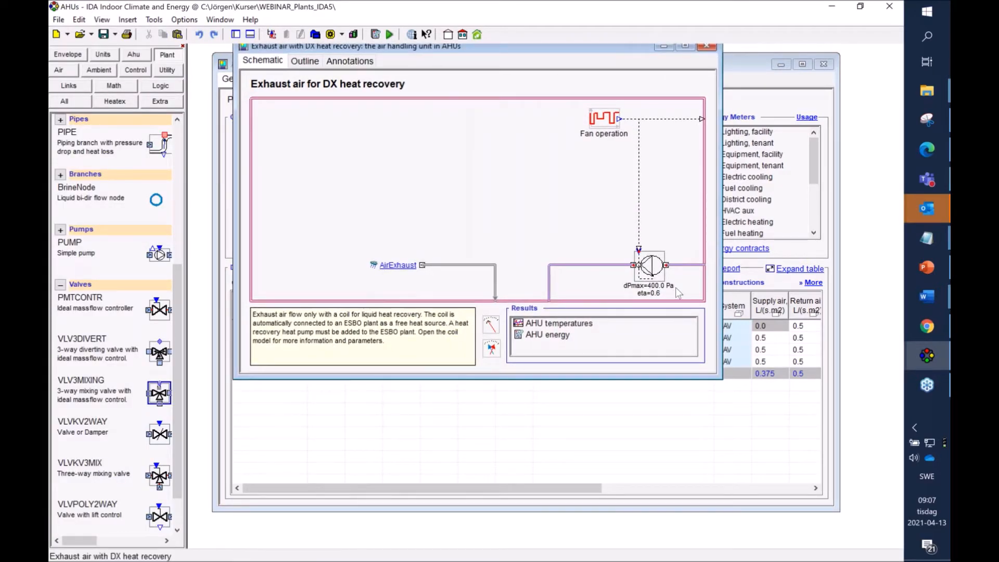
click(654, 267)
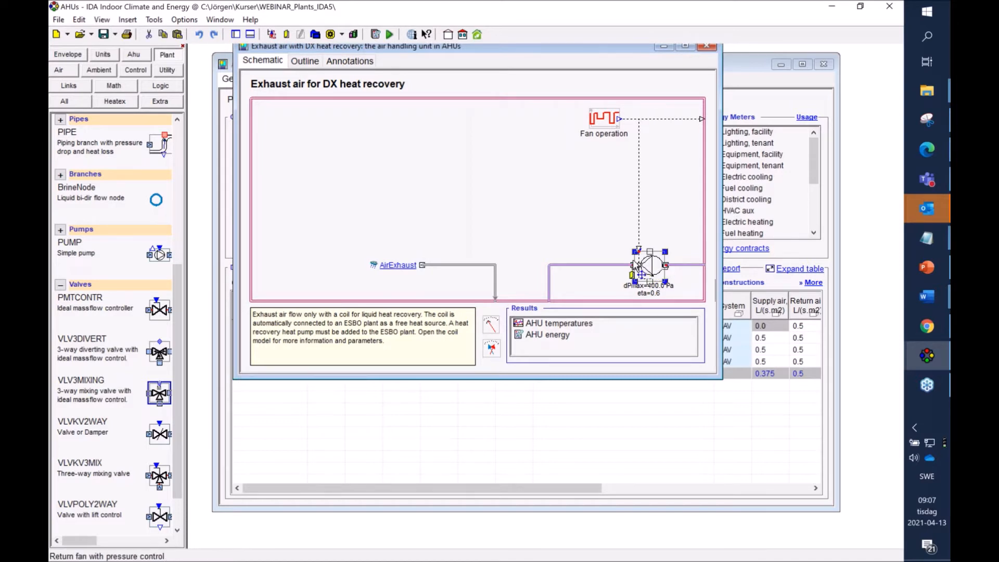
click(549, 289)
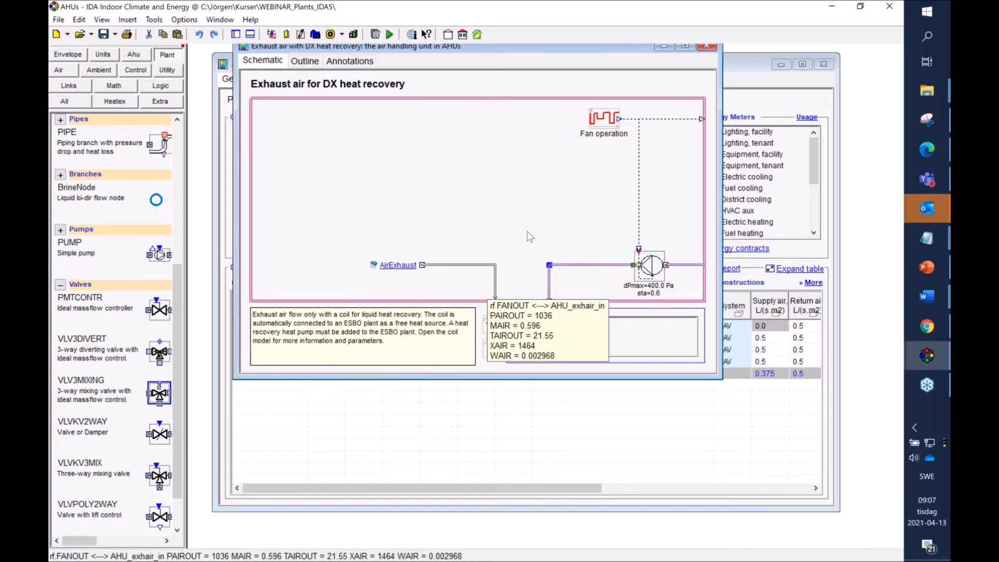
click(531, 271)
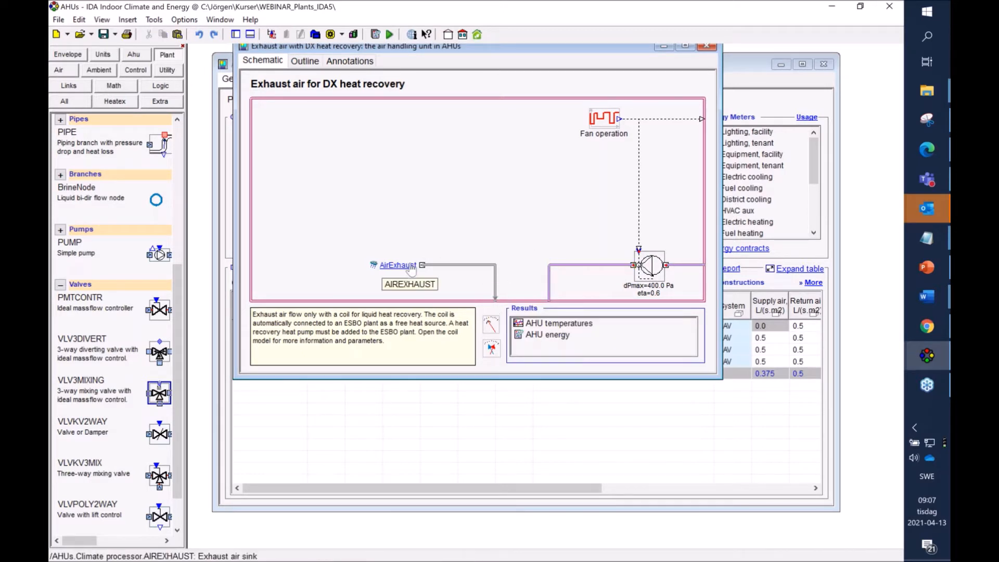
click(708, 46)
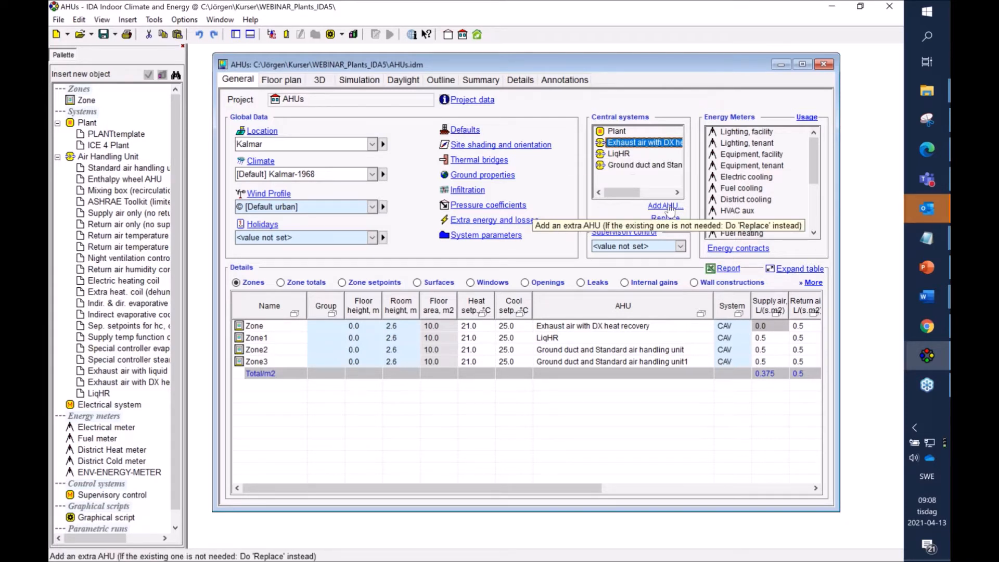
- Insert a DX Exhaust air Heat pump as the plant's base heating, loading the product A2W_HP_VS_EcoHeater190-2(example) from the database
double_click(618, 131)
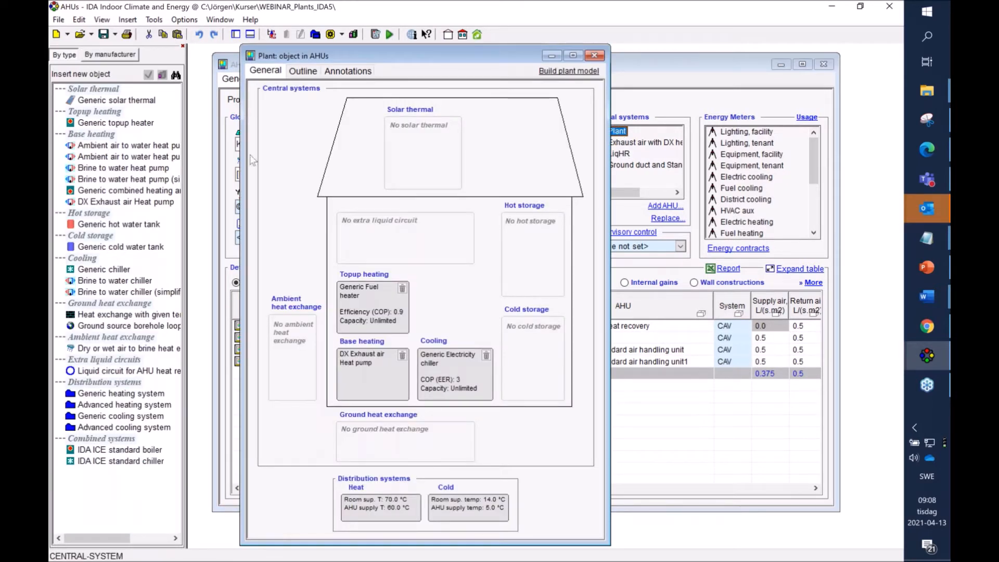
click(104, 202)
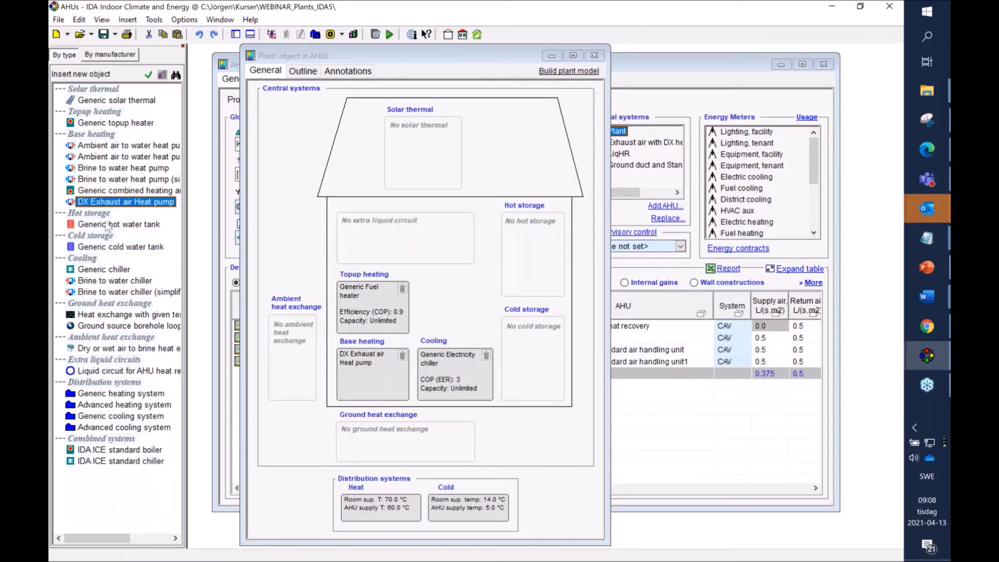
drag(104, 205, 380, 376)
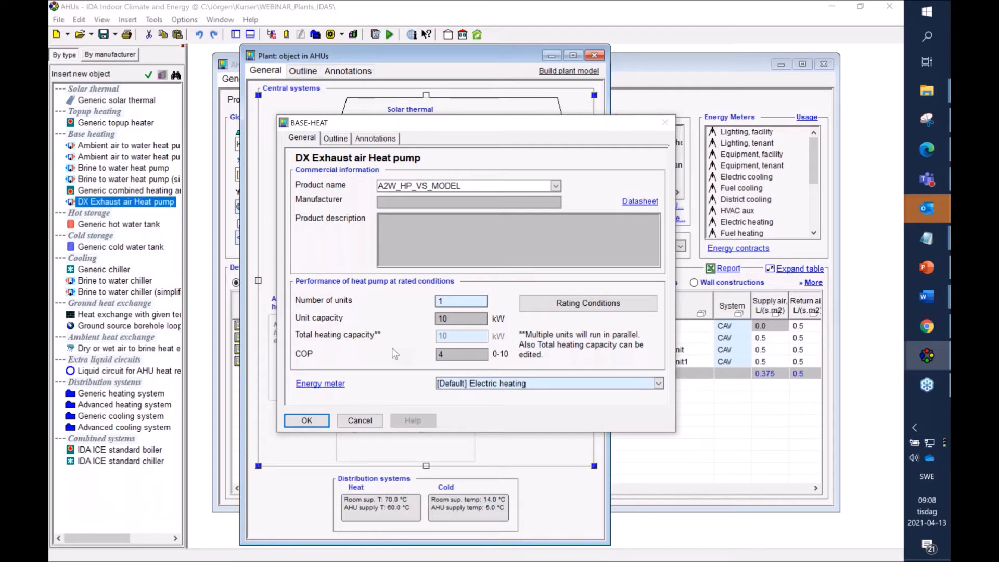
click(557, 187)
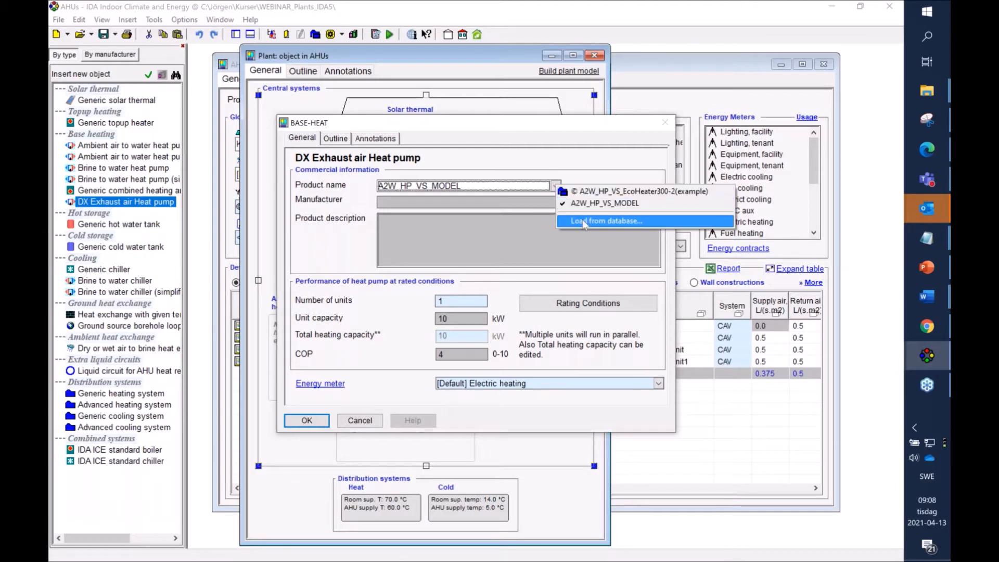
click(606, 221)
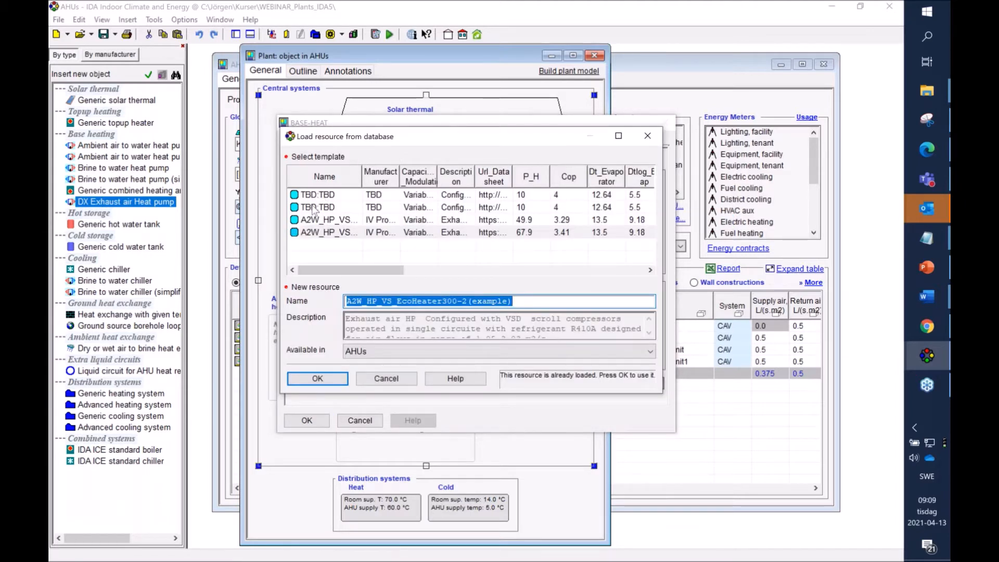
click(317, 378)
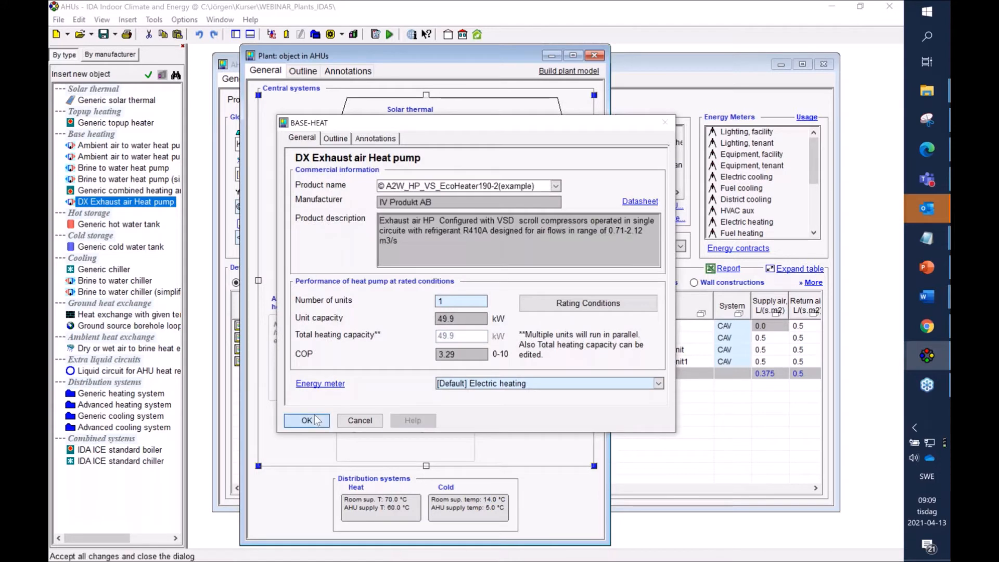
click(322, 419)
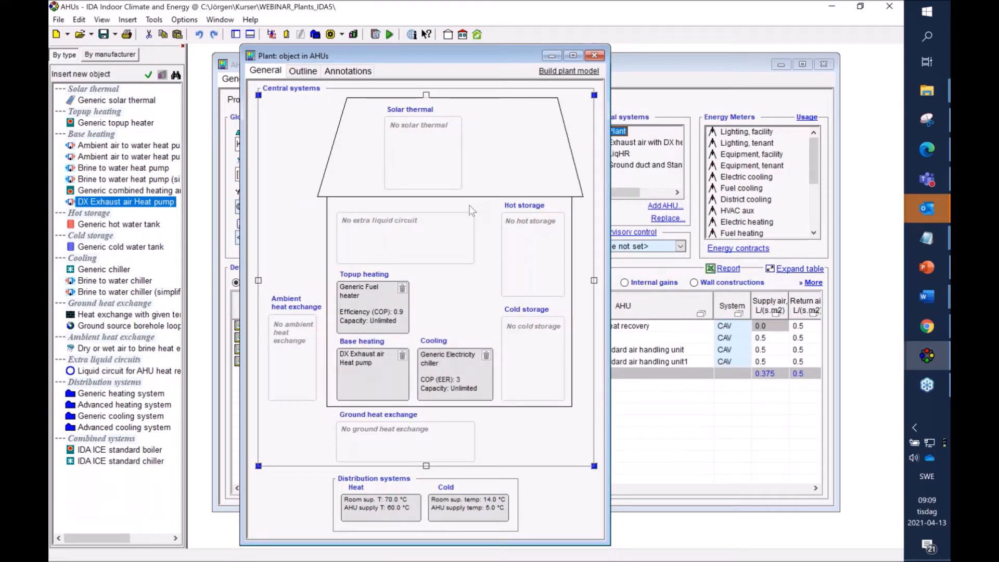
- Build the detailed plant model and trace the air duct connection to the base heating heat pump in its schematic
click(577, 75)
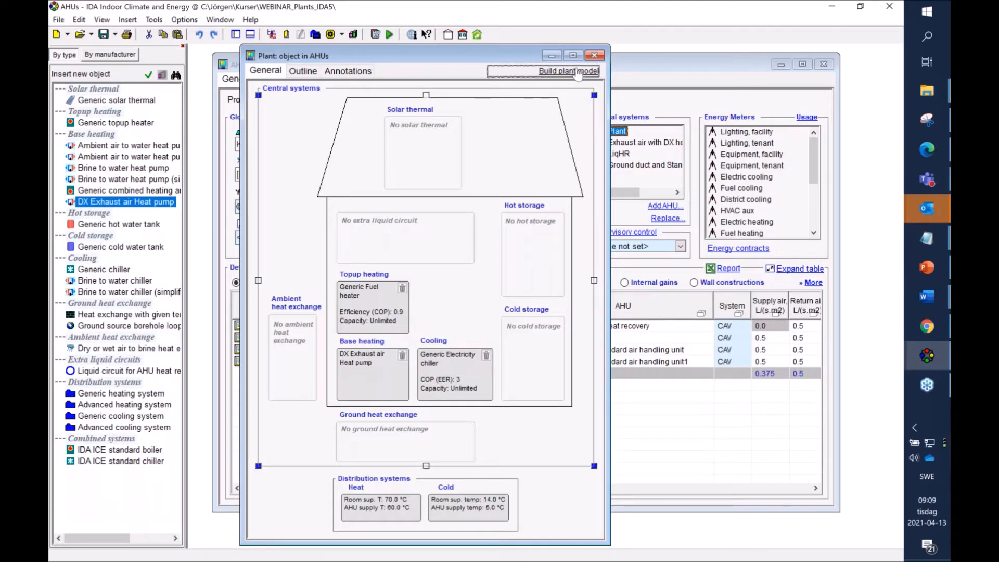
click(572, 55)
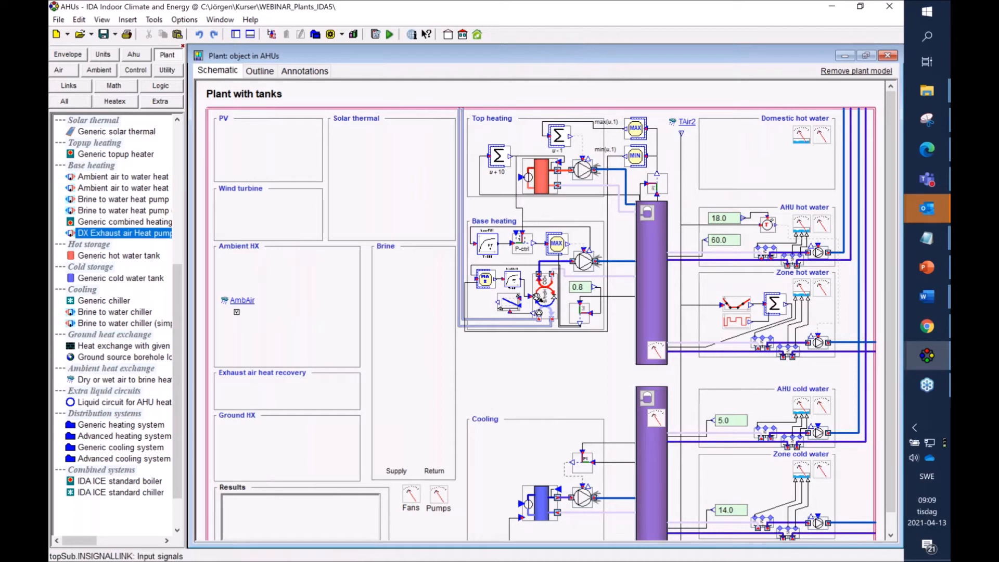
click(462, 119)
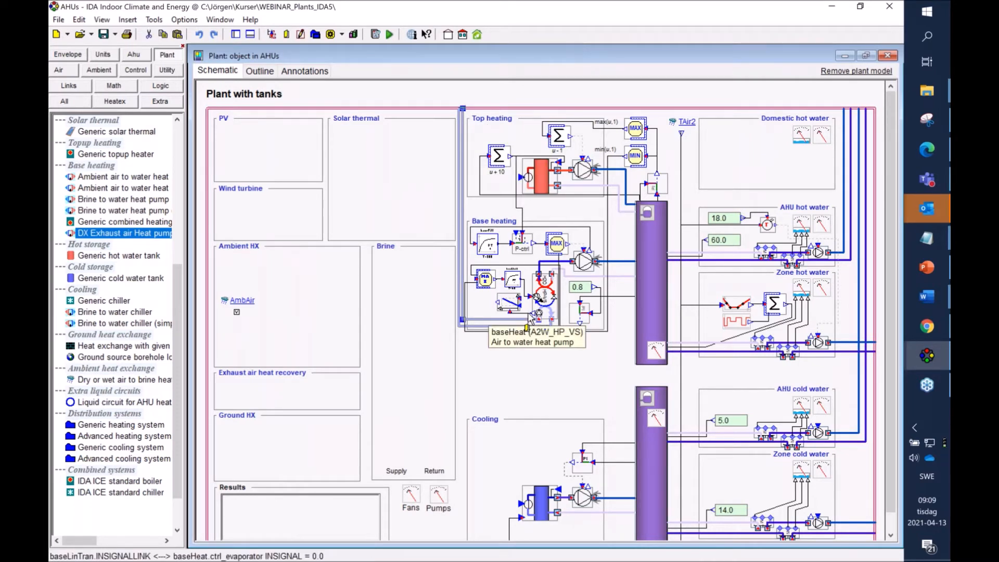
click(545, 295)
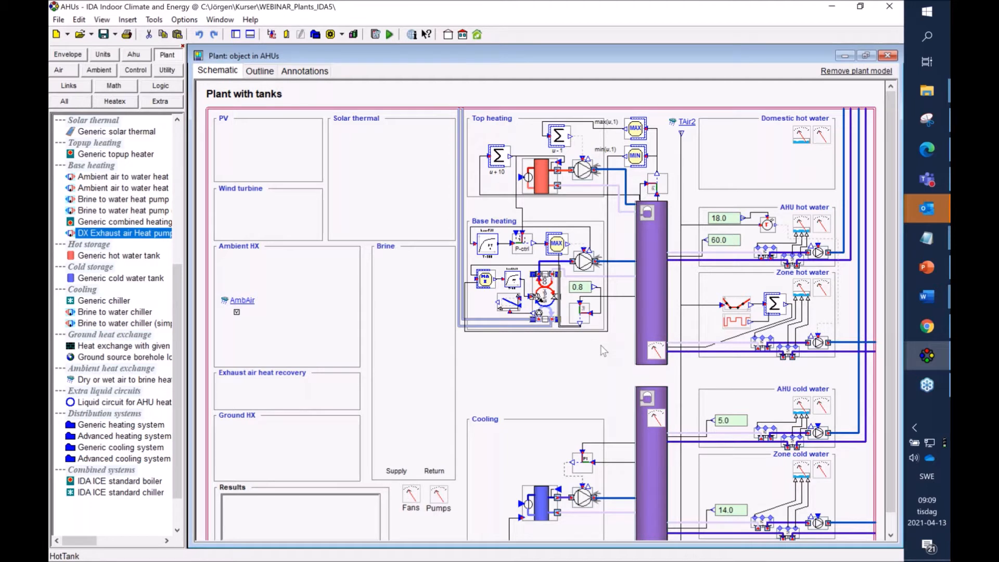
mouse_move(543, 324)
drag(708, 57, 647, 94)
click(810, 98)
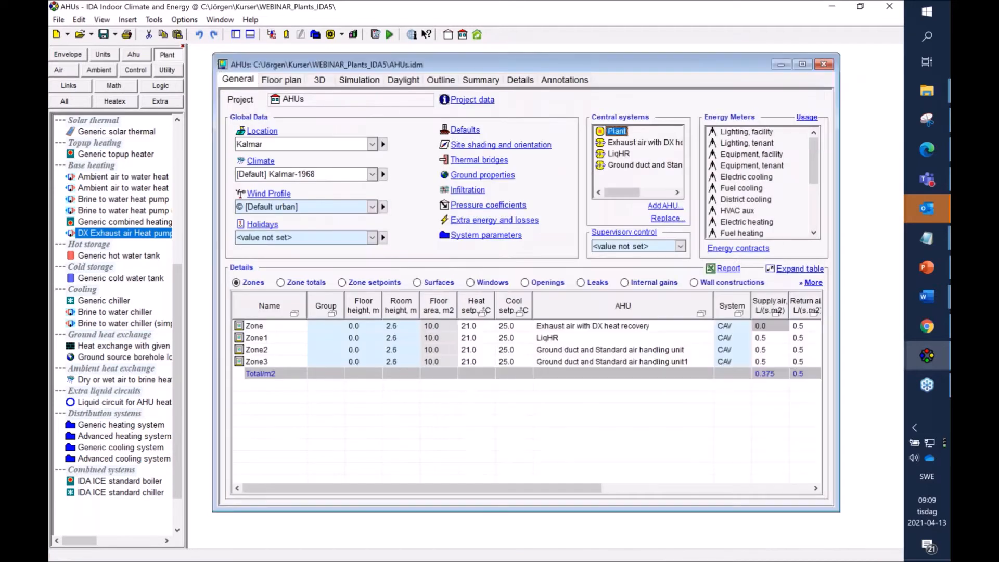
- Examine the coils, pump, flow controller and mixing valve in the heat recovery macro of the LiqHR air handling unit
double_click(624, 155)
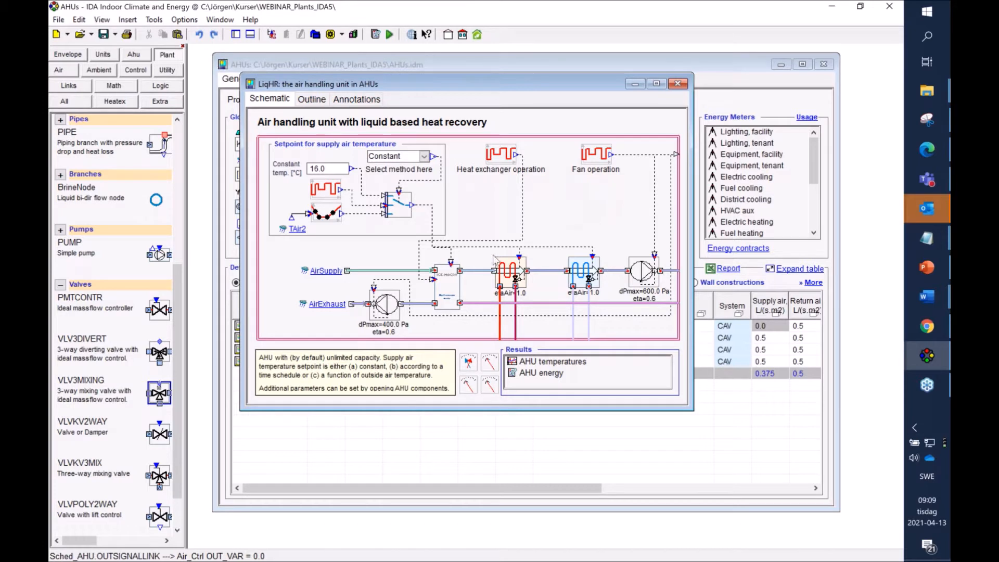
double_click(450, 288)
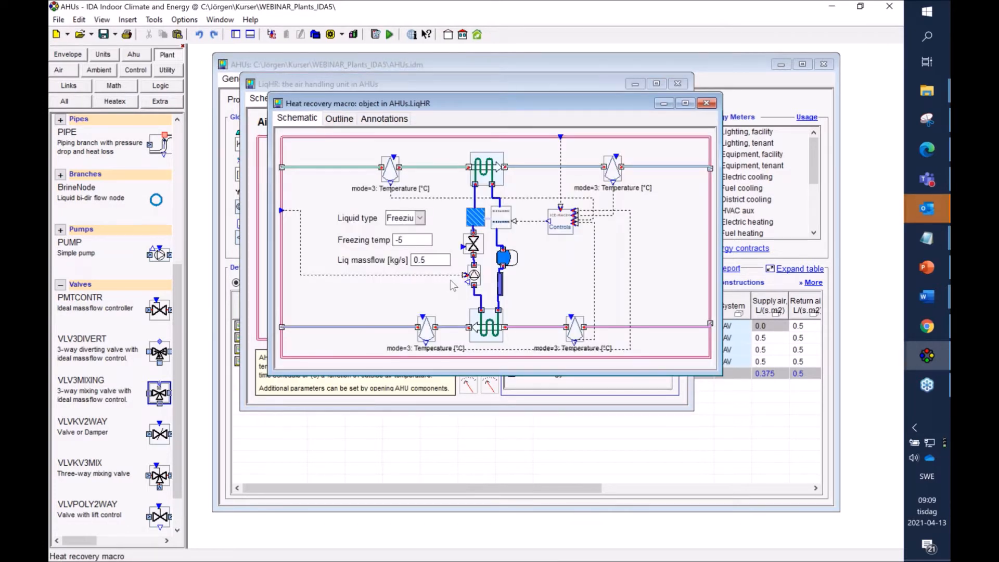
click(489, 168)
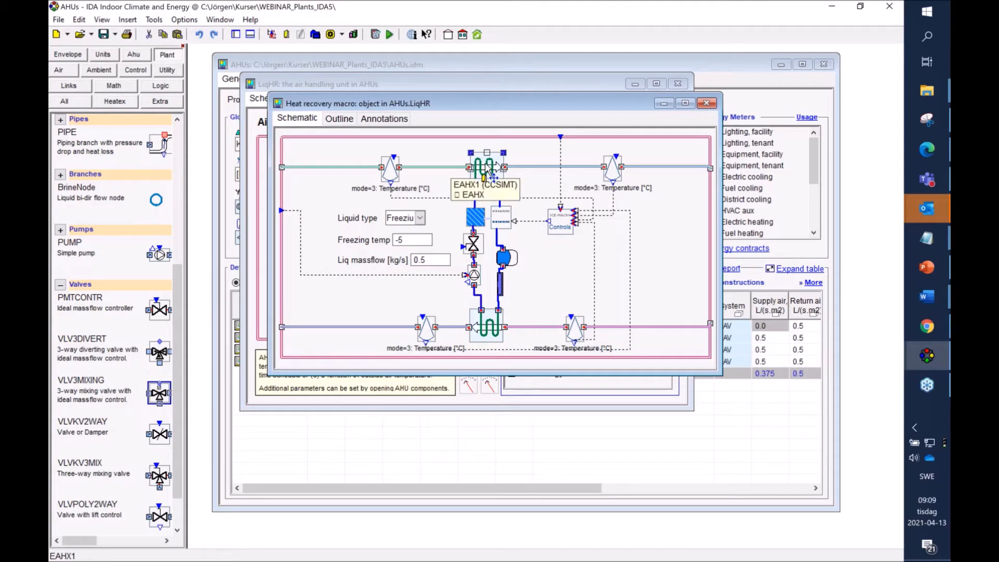
click(484, 328)
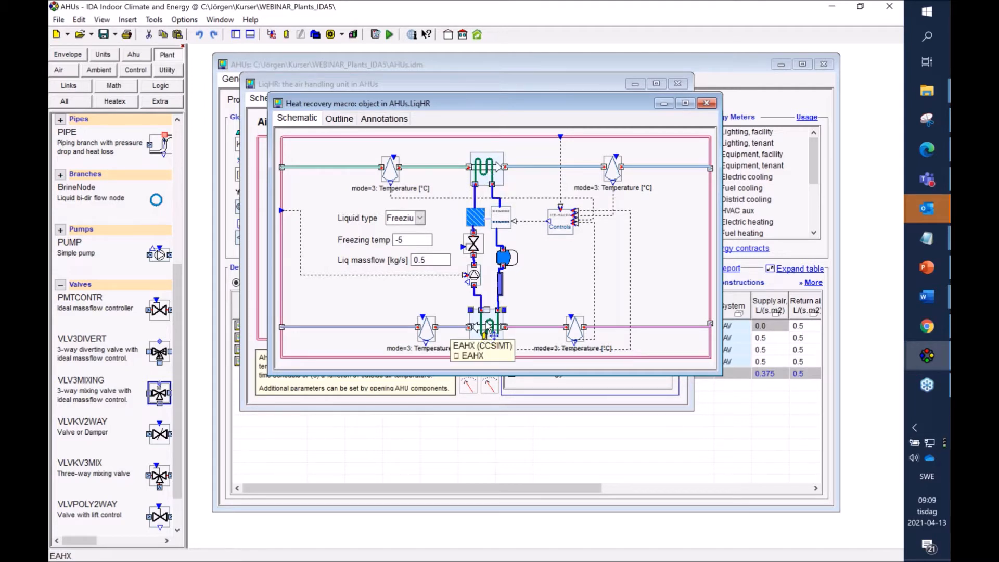
click(473, 276)
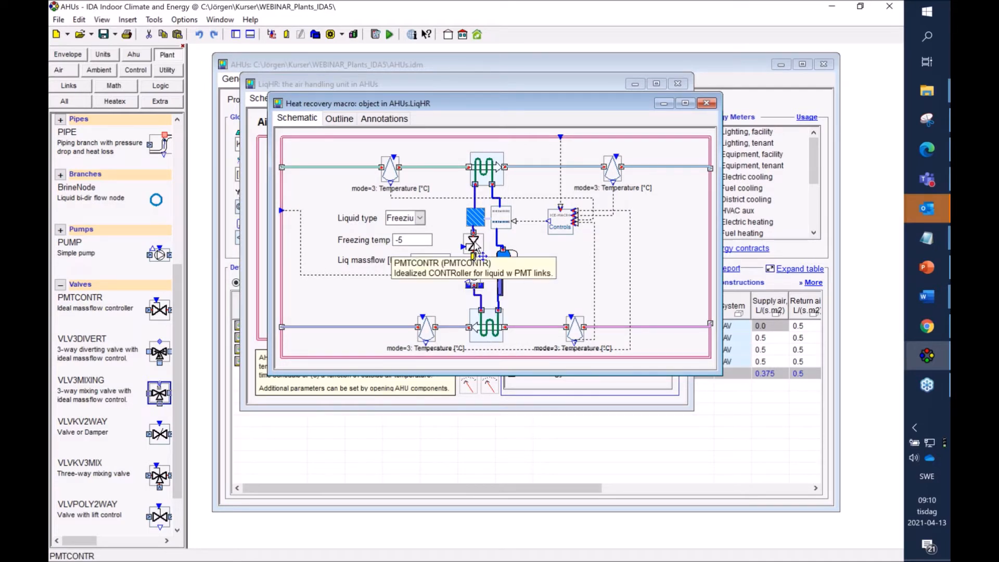
click(478, 249)
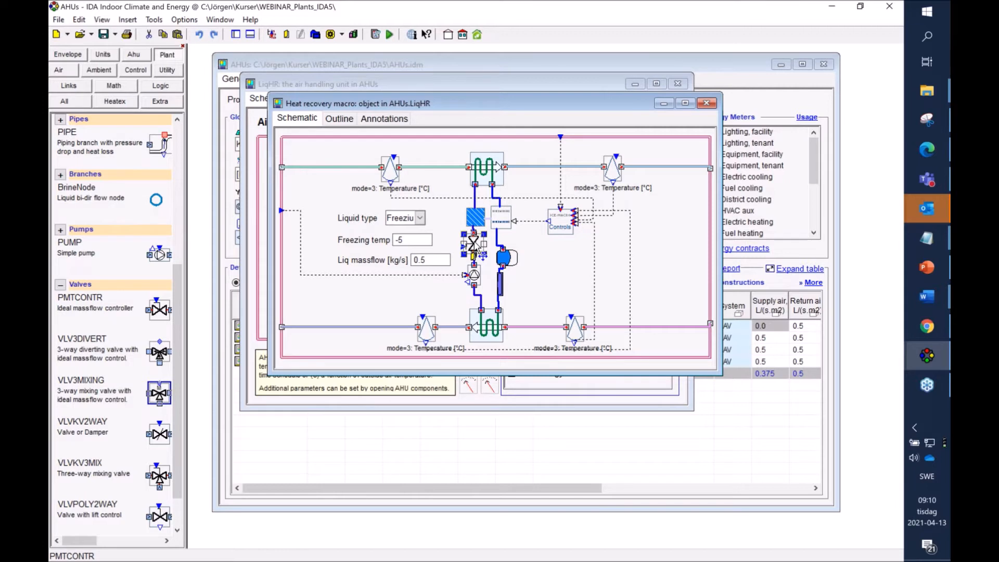
click(506, 219)
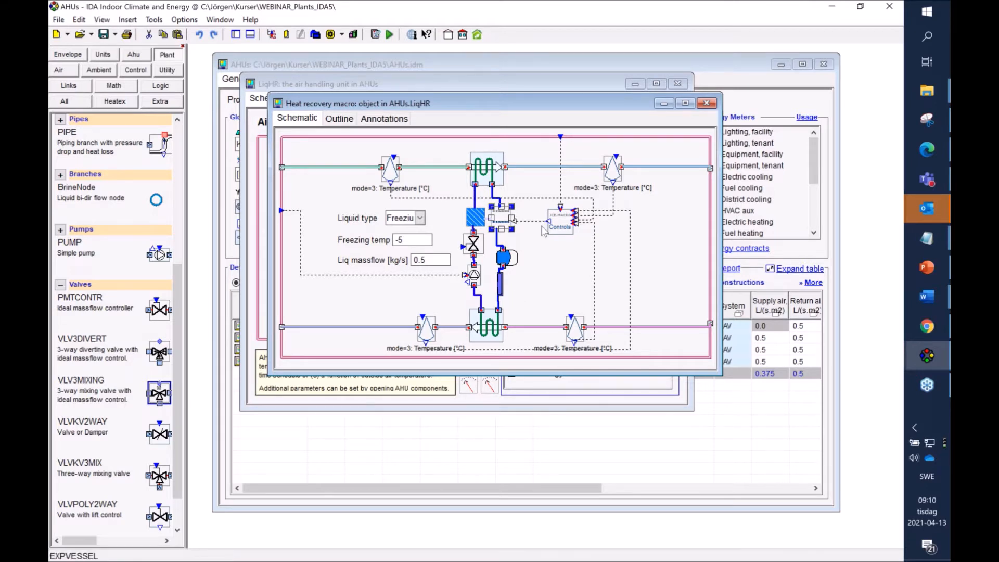
mouse_move(531, 170)
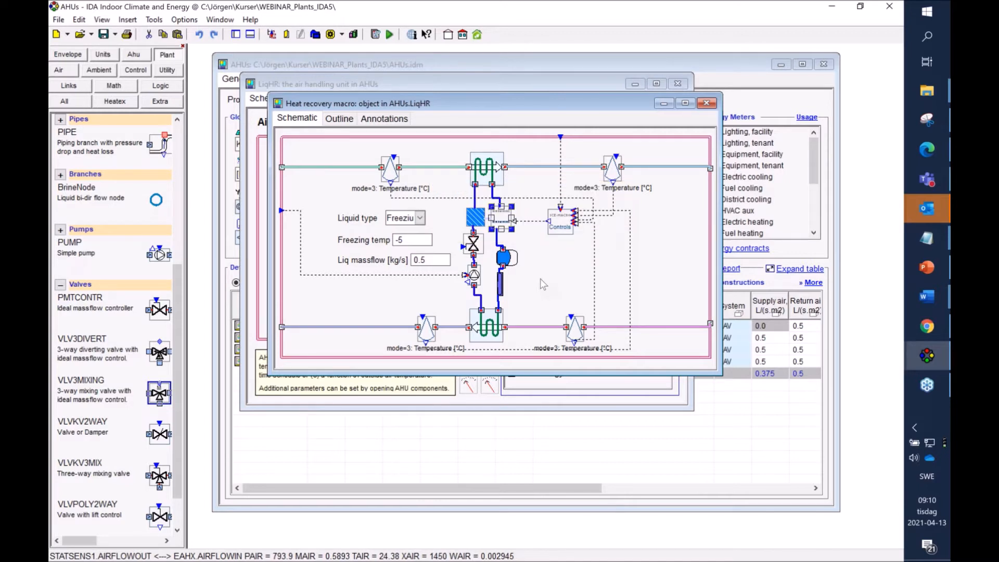
- Review the design conditions of the supply-side heat recovery coil and the macro's liquid mass flow setting
double_click(492, 177)
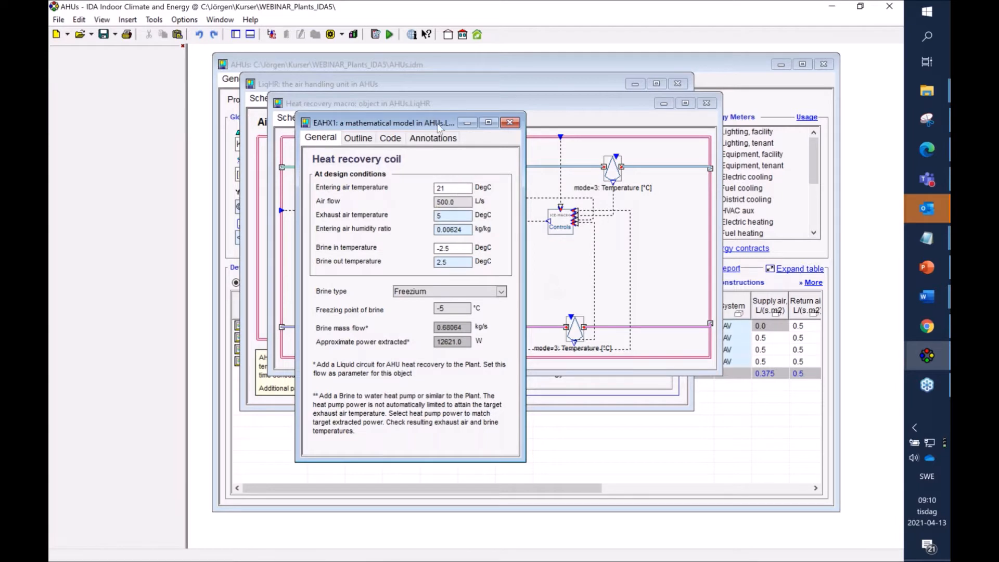
drag(438, 126, 441, 124)
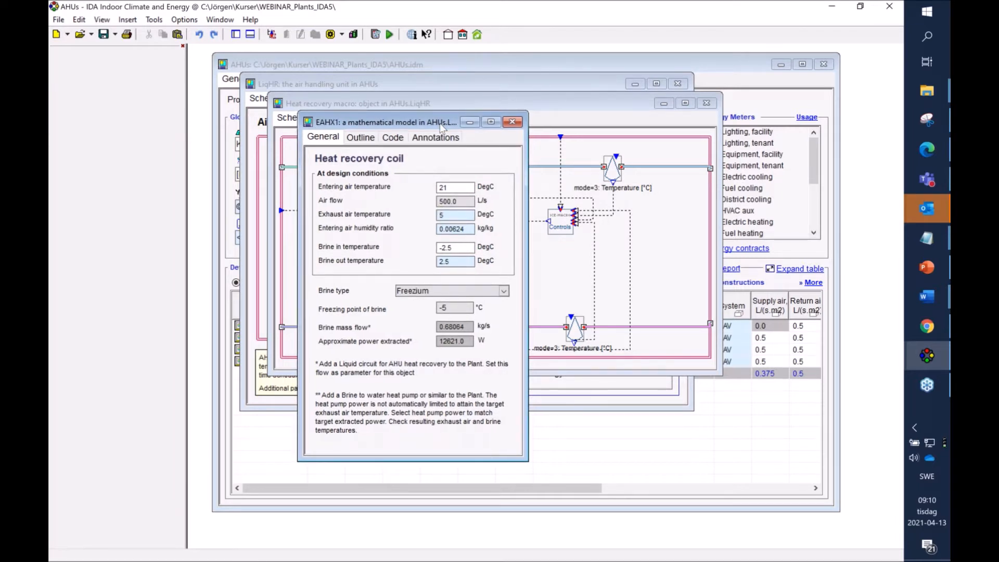
drag(439, 124, 439, 124)
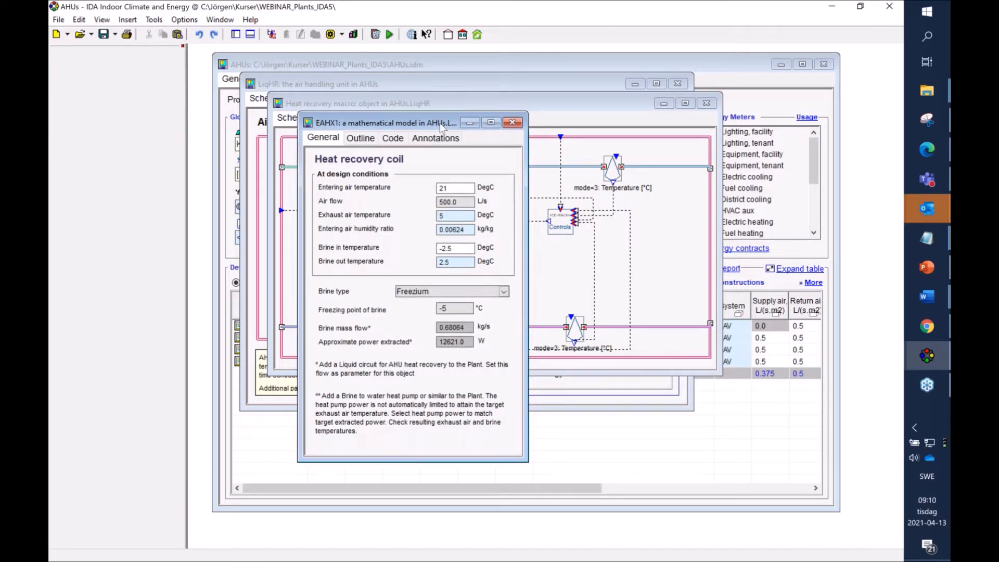
click(513, 123)
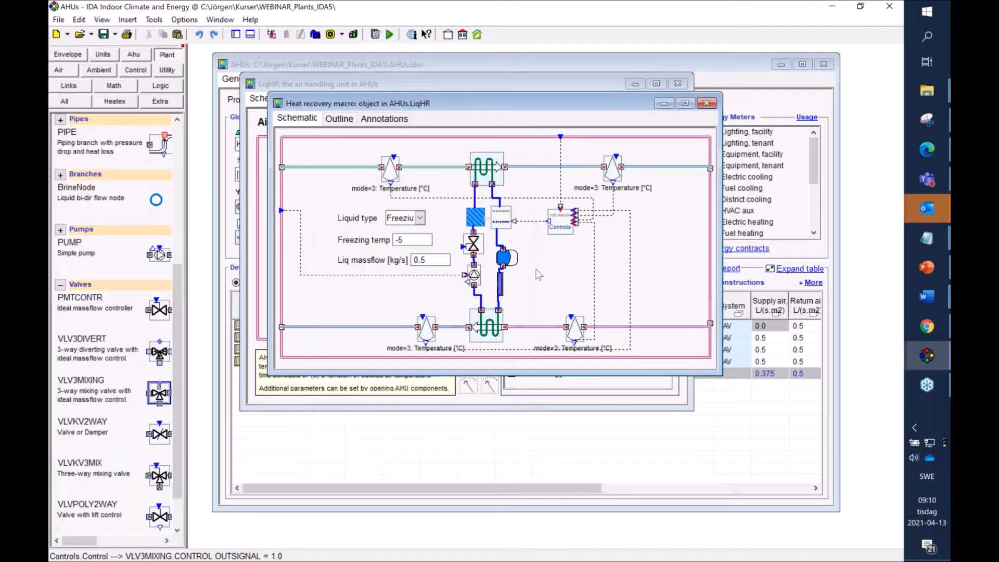
click(444, 260)
double_click(443, 260)
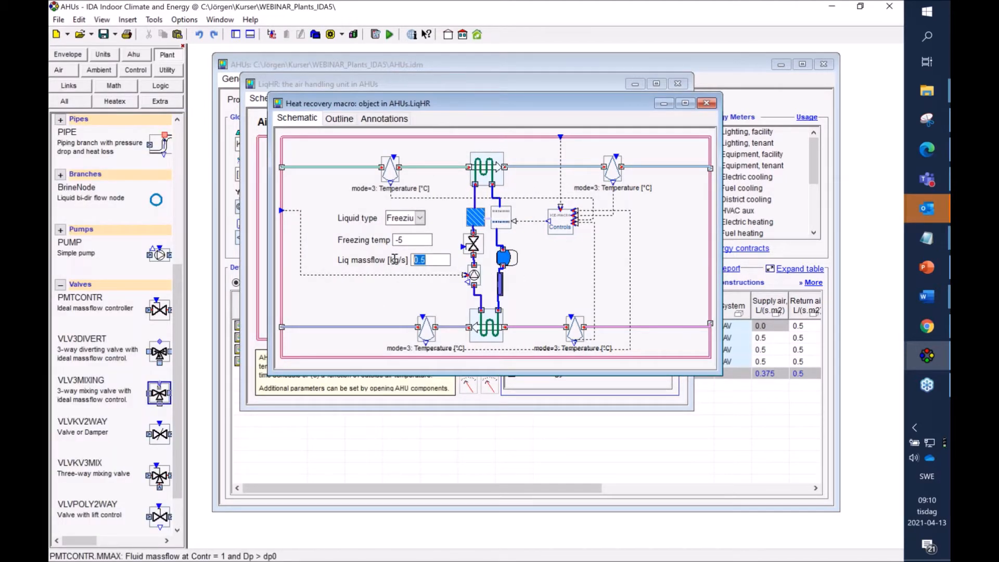
- Examine the heating and cooling mode logic in the heat recovery macro's Controls object, and close the macro
double_click(561, 225)
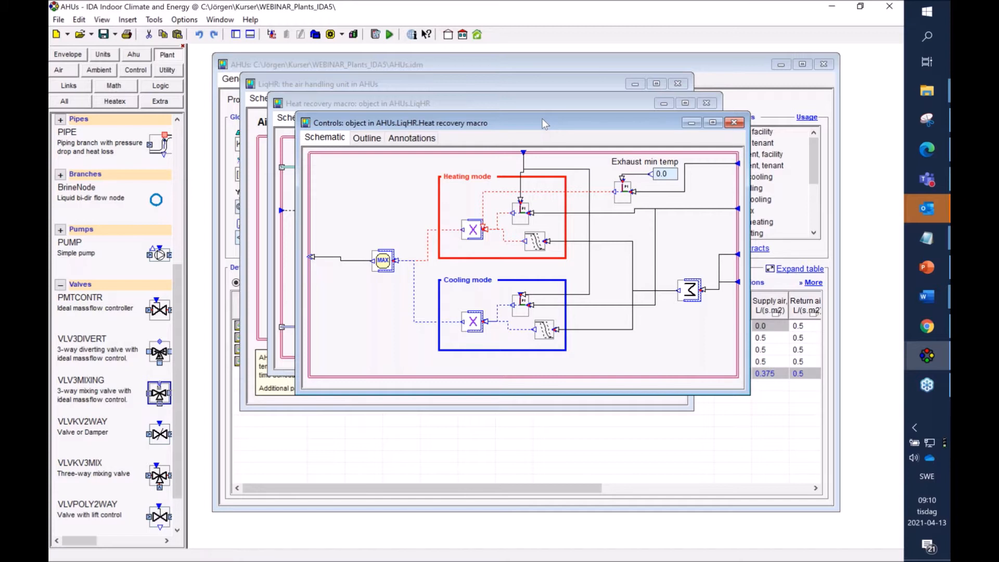
drag(546, 125, 545, 134)
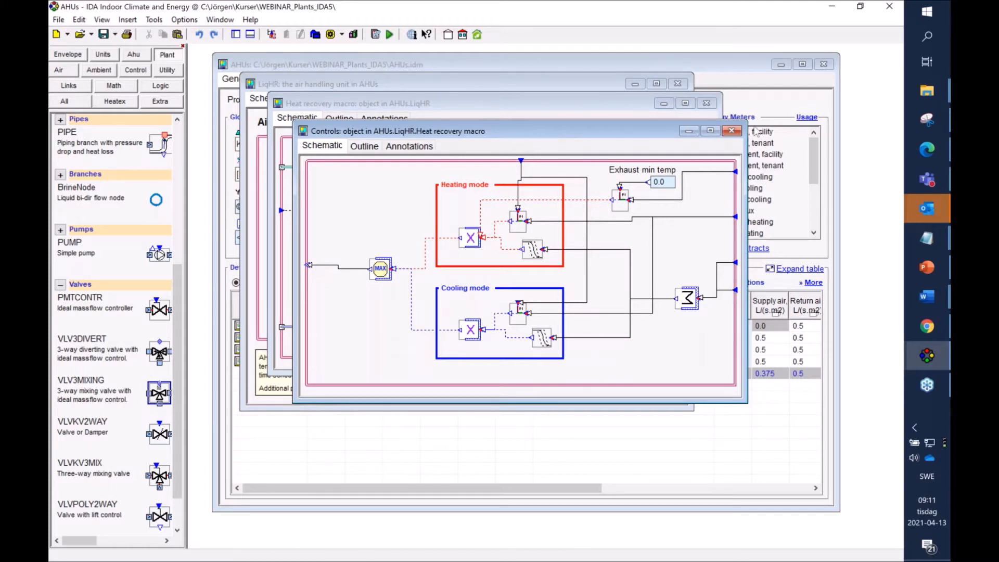
click(733, 131)
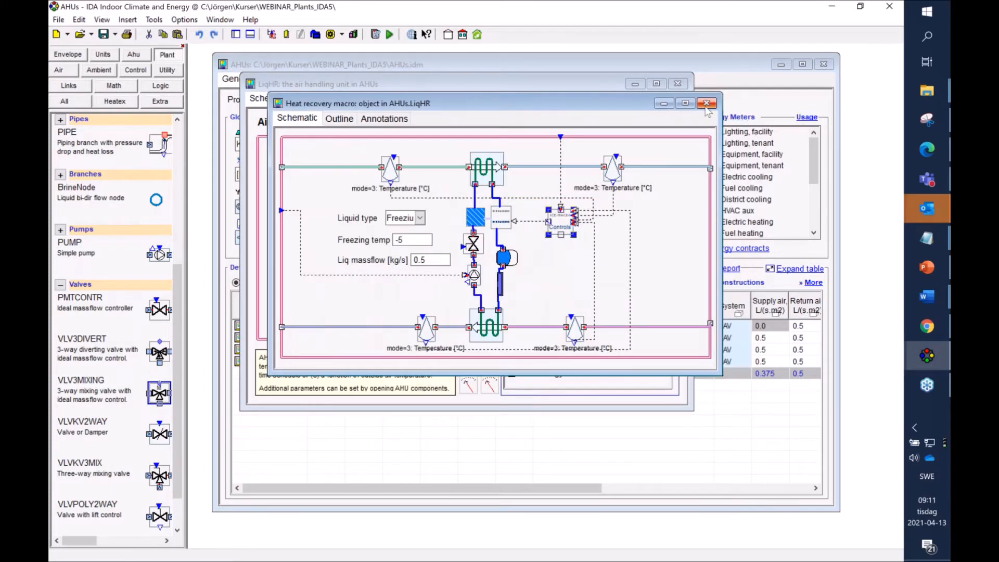
click(706, 103)
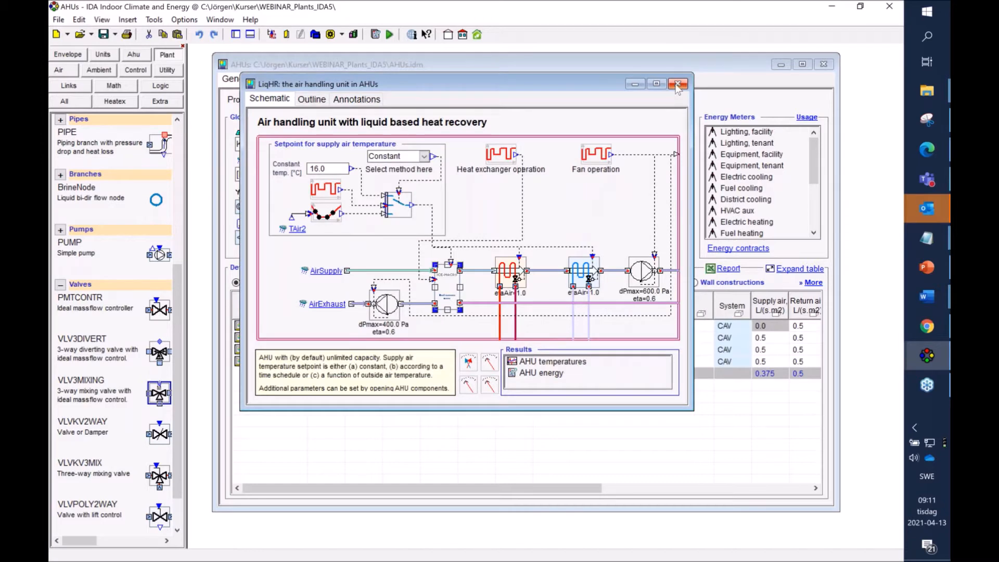
- Examine the ground duct and its Uni2BiDir and Bi2UniDir converters inside the Ground duct and Standard air handling unit1
click(677, 84)
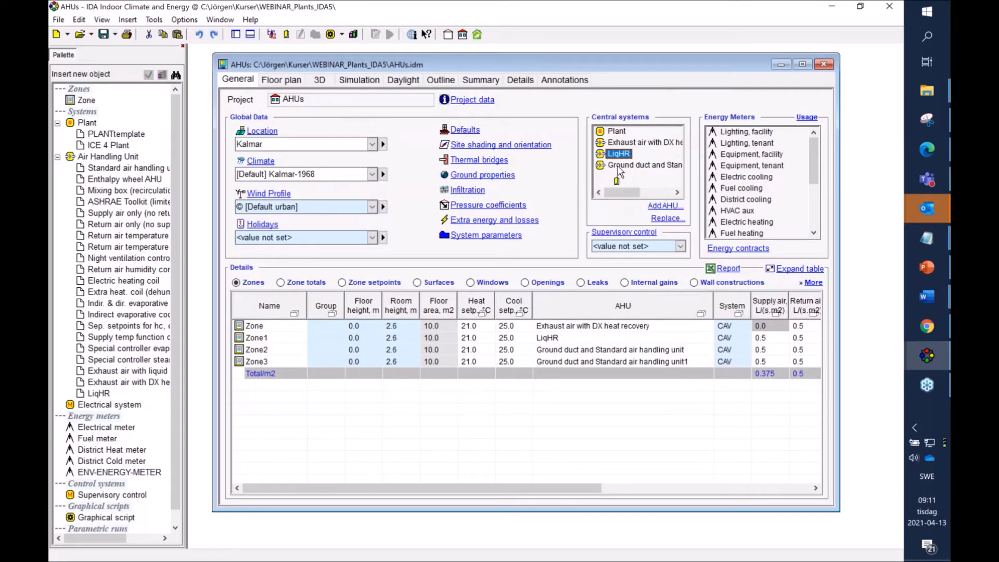
click(618, 168)
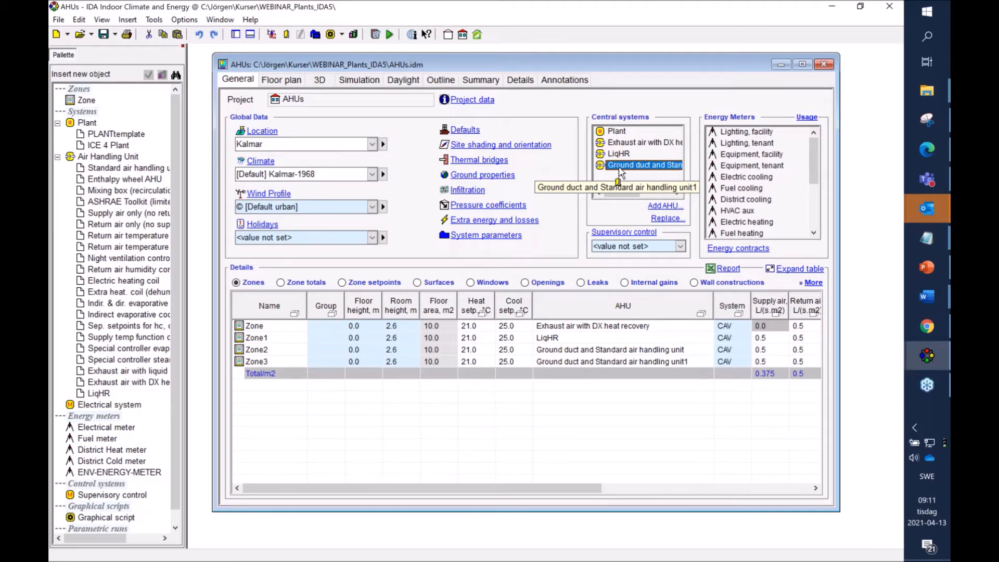
double_click(619, 168)
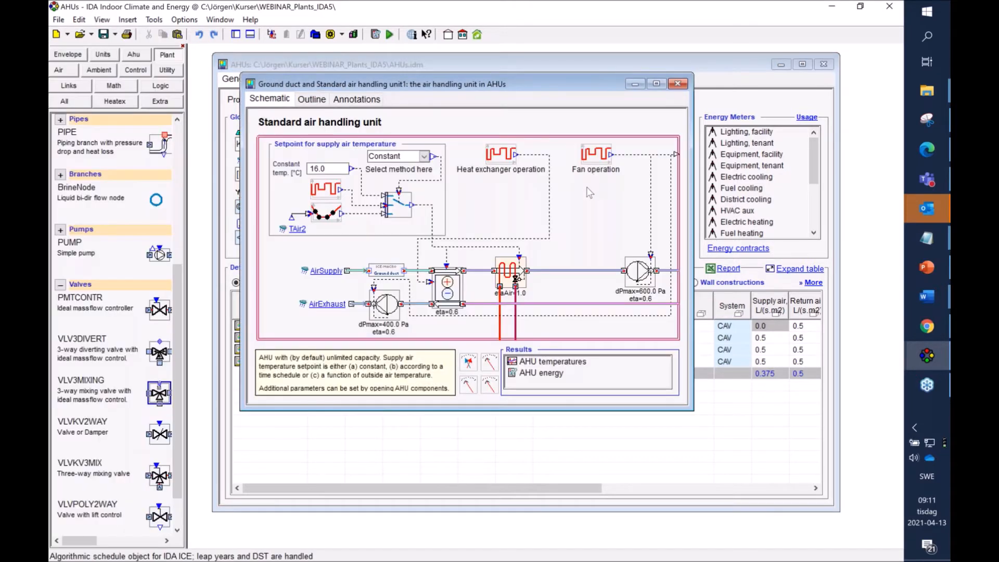
double_click(387, 271)
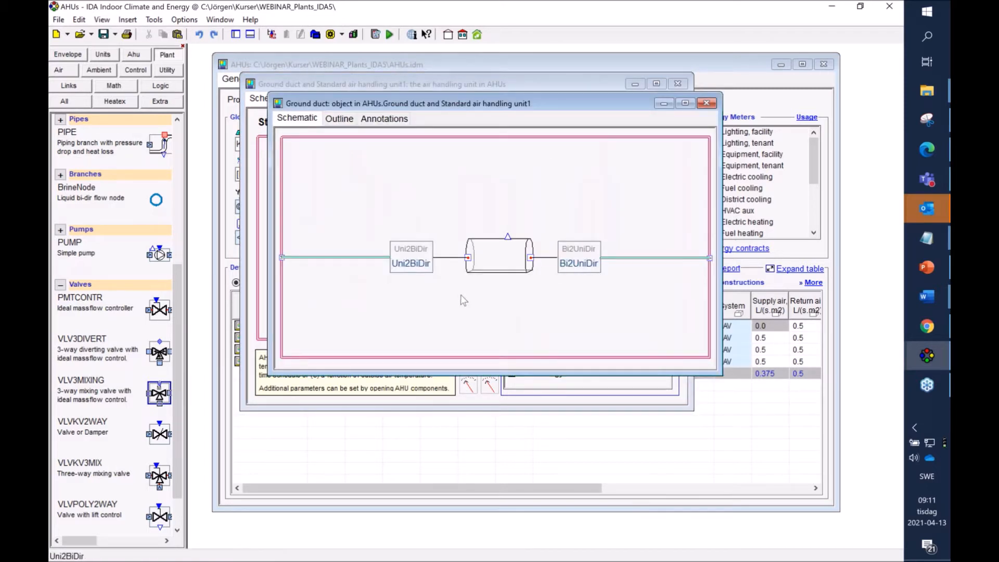
click(500, 259)
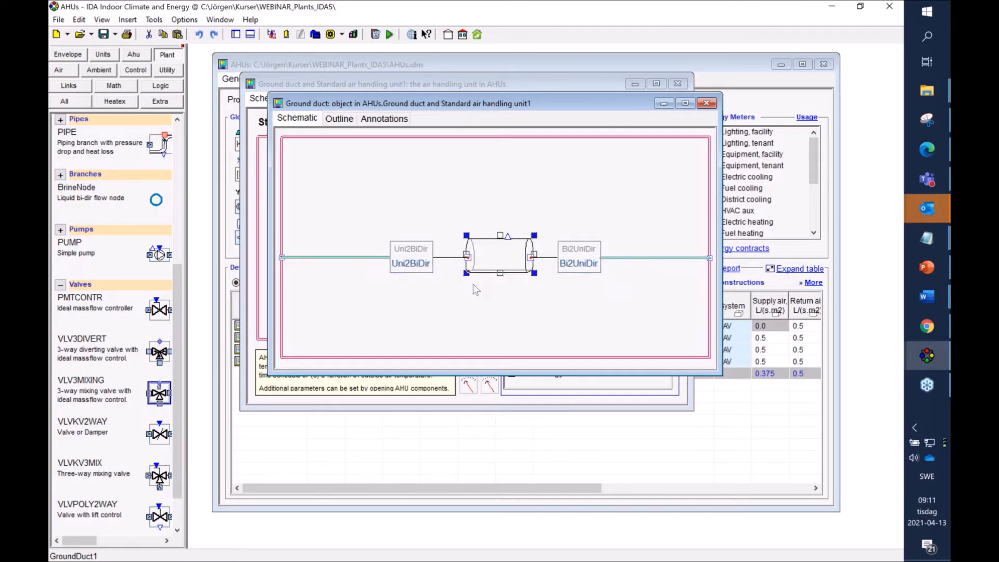
click(410, 257)
click(572, 260)
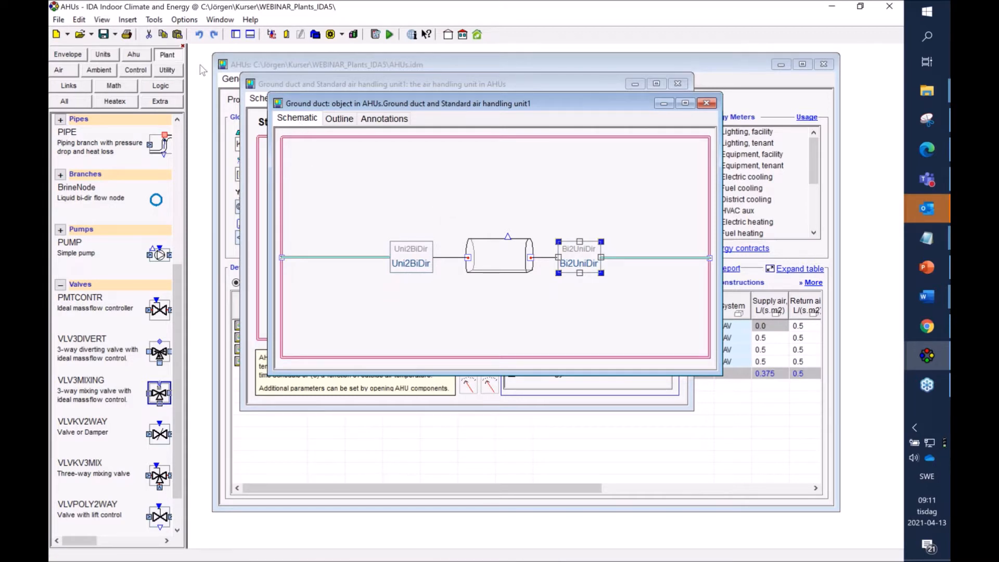
- Look up the ground duct and air-direction converter components in the complete object palette and compare them with the macro's schematic
click(71, 104)
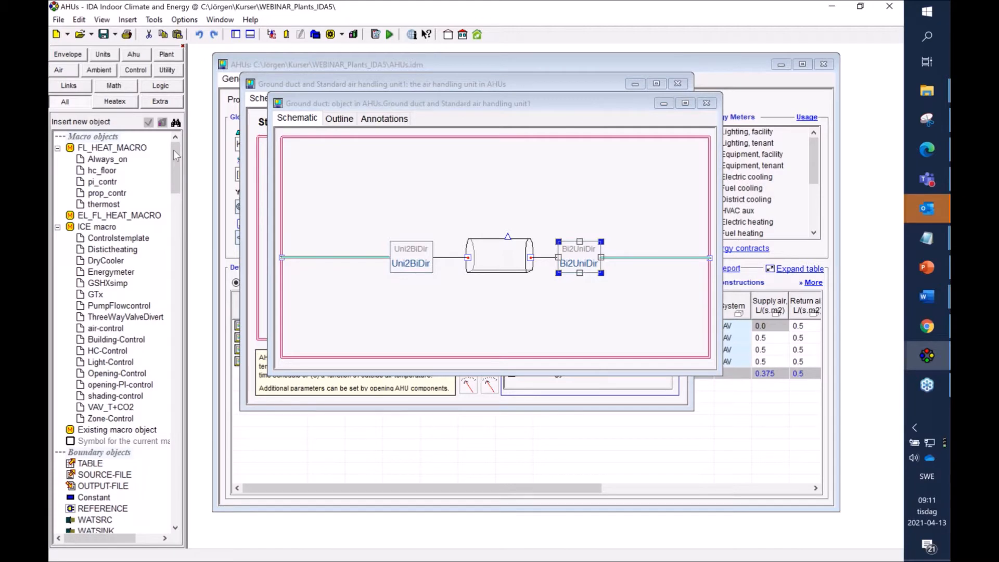
drag(176, 157, 197, 401)
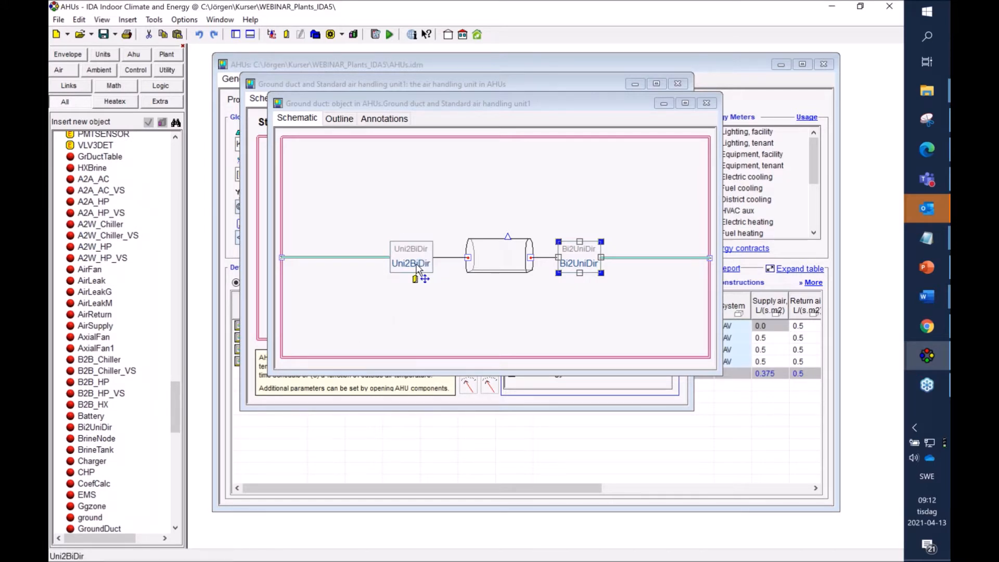
click(505, 259)
click(583, 254)
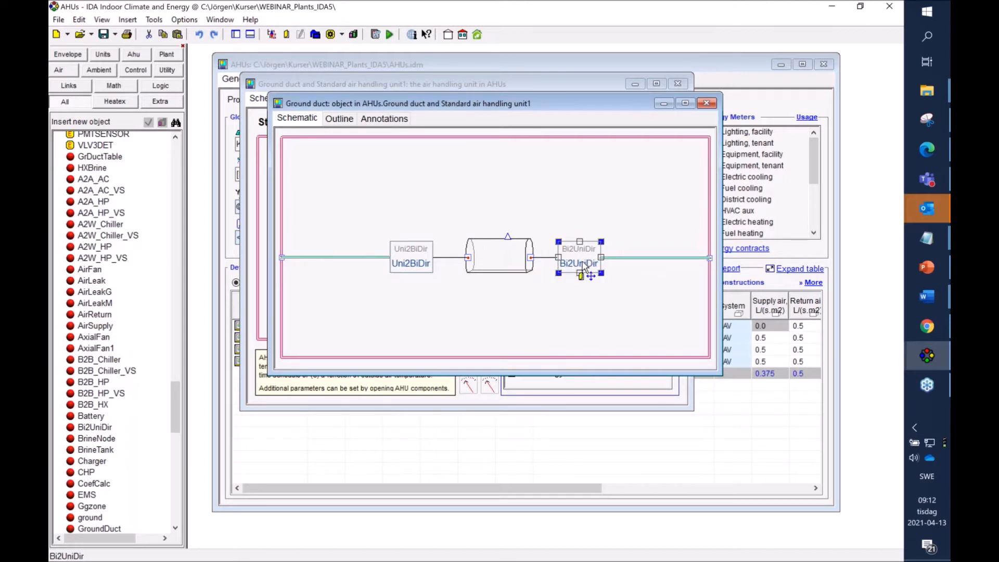
click(494, 311)
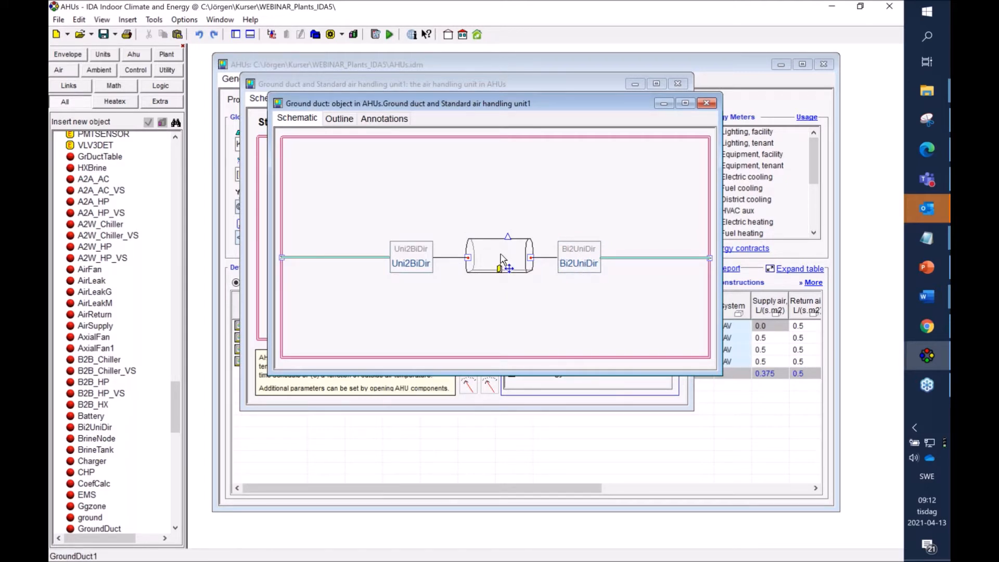
- Review the height, cross section area and hydraulic diameter of the left point in the GroundDuct1 duct section
double_click(503, 259)
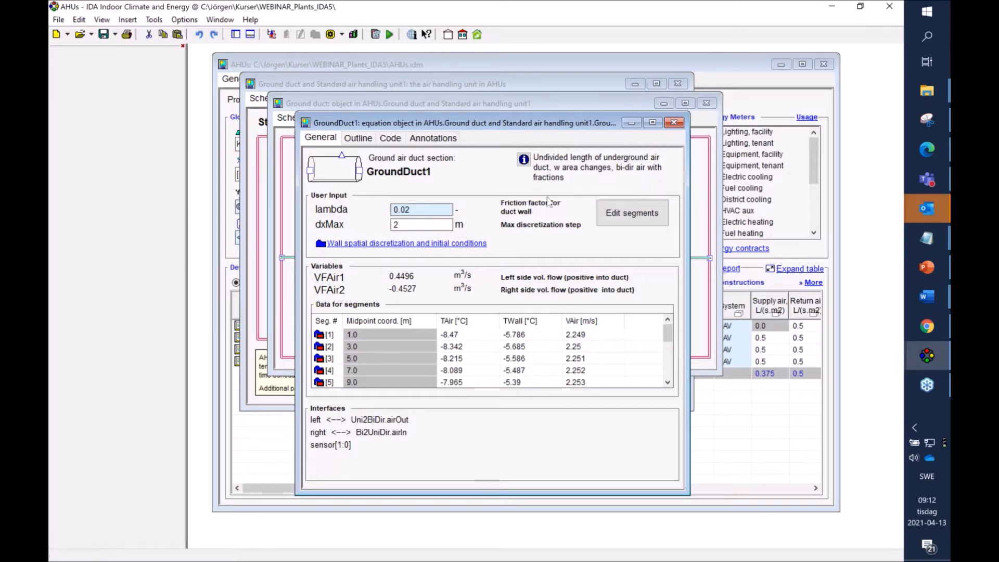
click(631, 215)
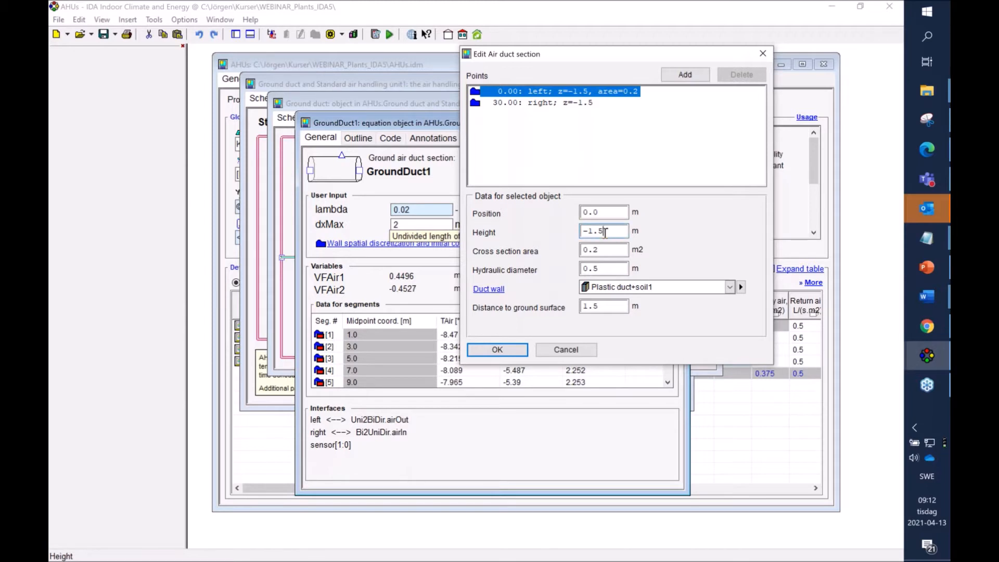
drag(610, 232, 575, 233)
double_click(607, 250)
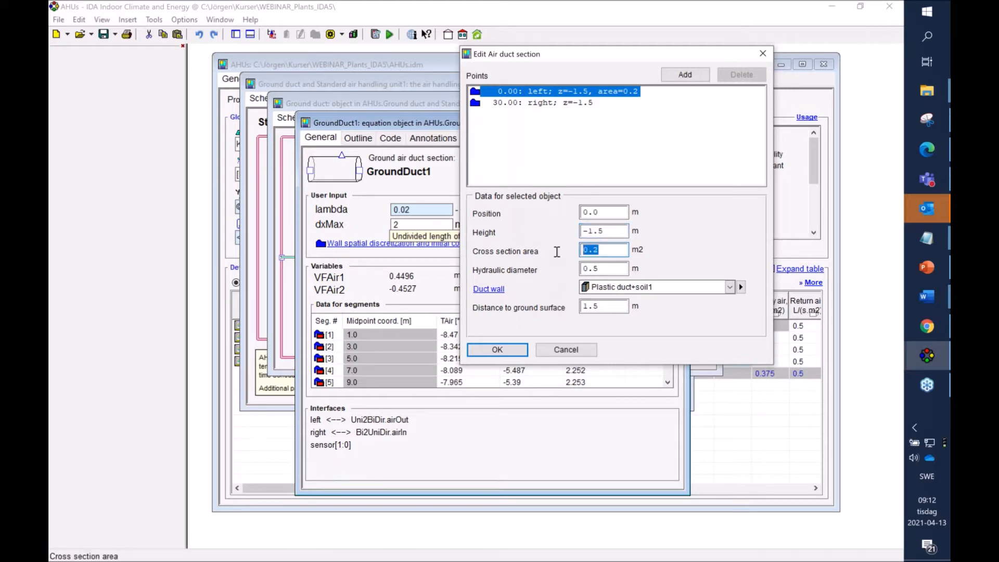
double_click(613, 266)
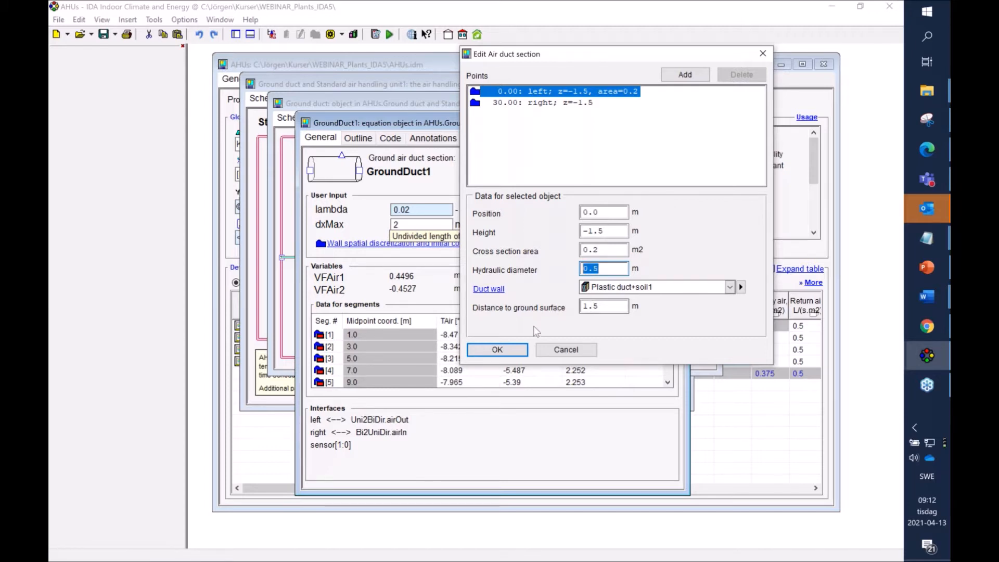
- Review the layers of the duct wall construction, and close the ground duct and air handling unit windows
click(486, 292)
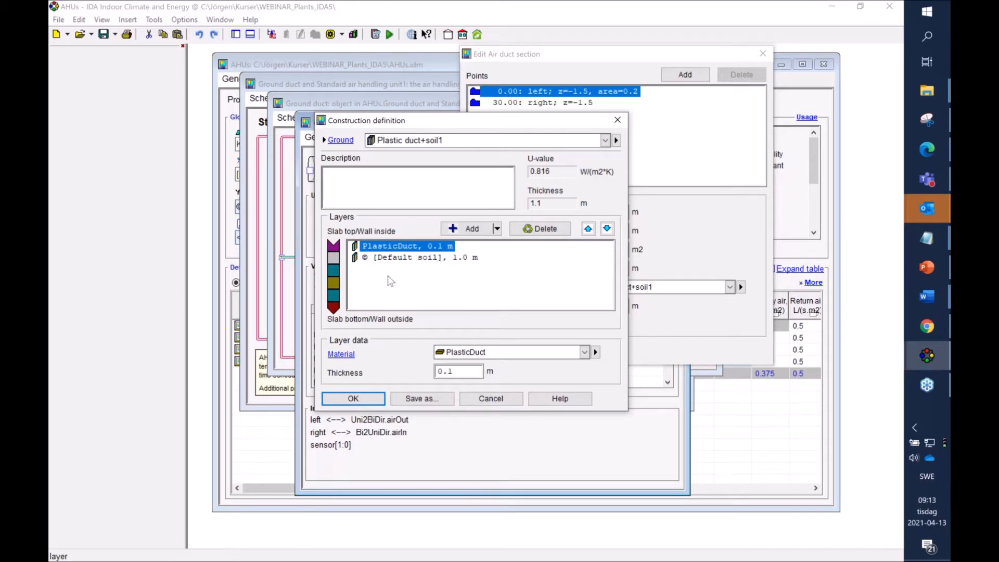
click(353, 398)
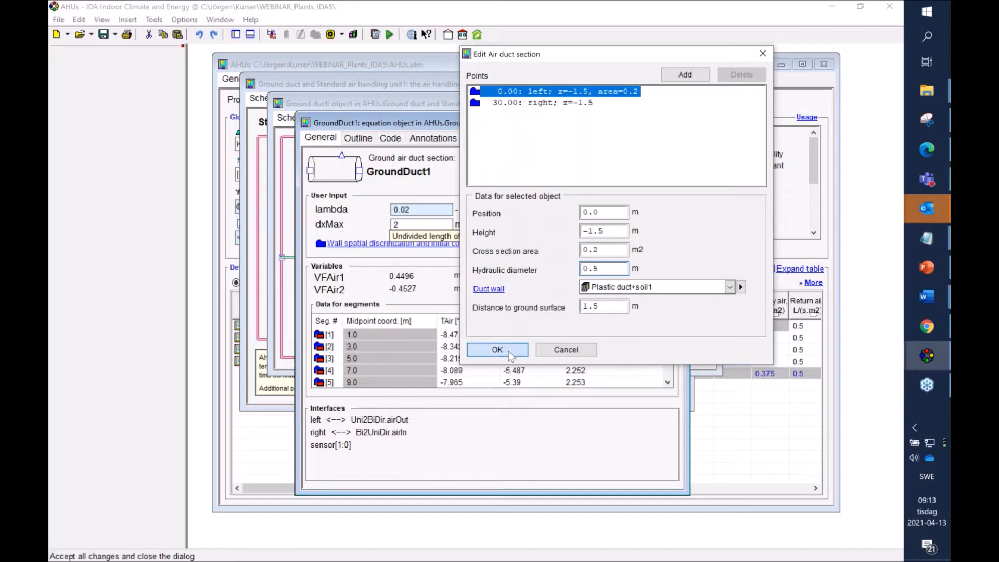
click(497, 350)
click(674, 123)
click(706, 103)
click(676, 84)
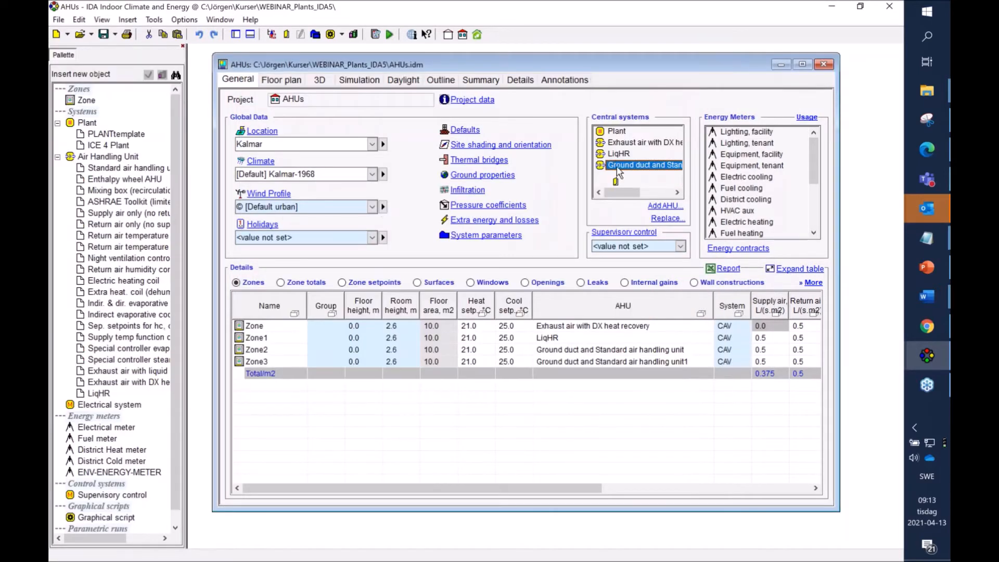
- Remove the detailed plant model from the Plant object to return to its central systems overview
click(616, 132)
double_click(616, 134)
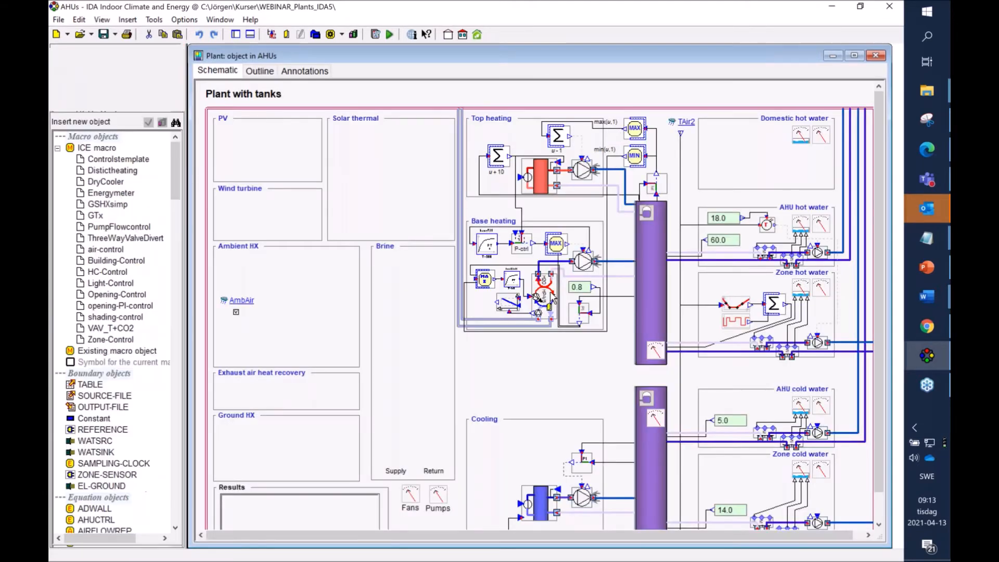
click(844, 70)
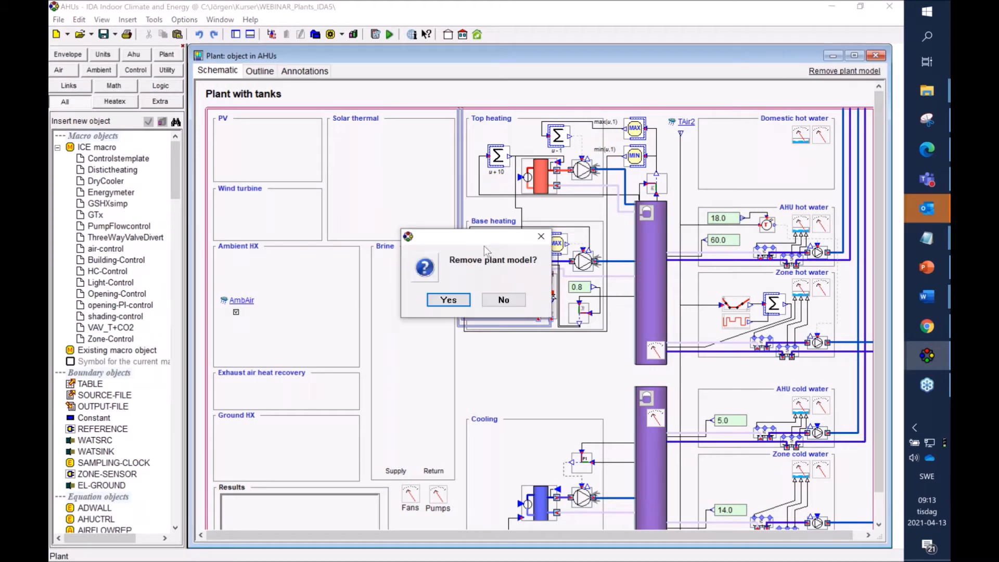
click(449, 299)
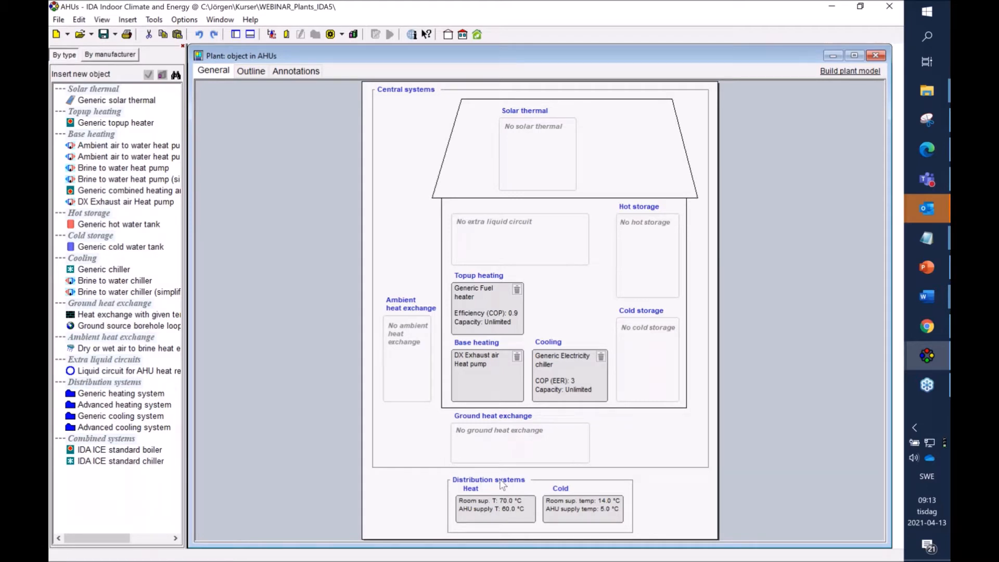
- Review the generic heat distribution settings and replace them with the Advanced heating system
double_click(492, 504)
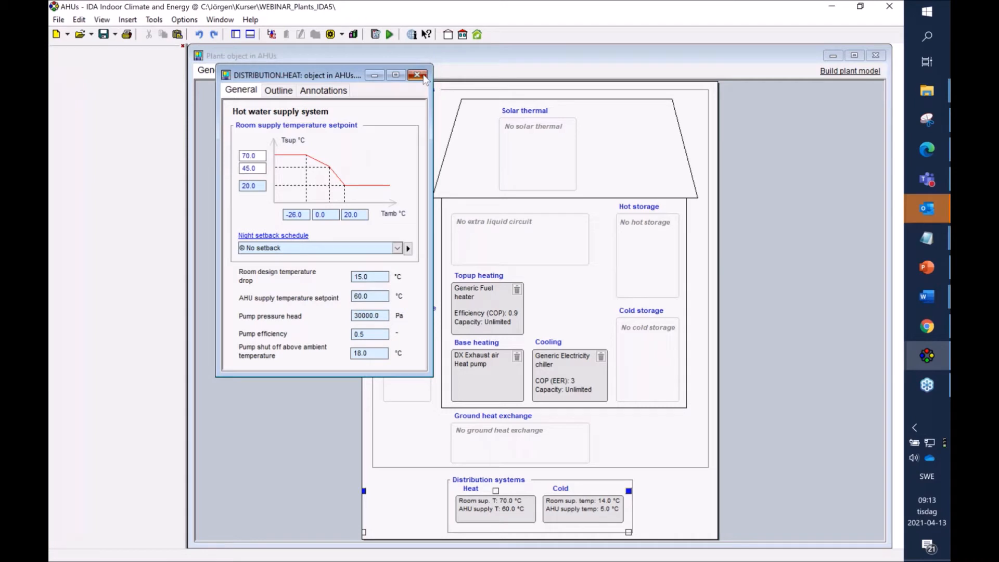
click(417, 74)
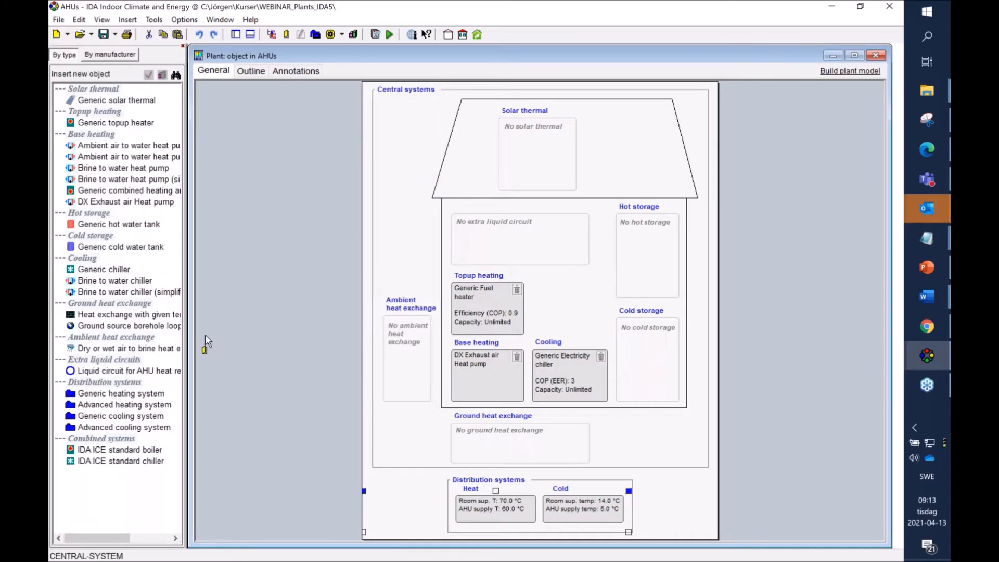
click(111, 405)
double_click(111, 406)
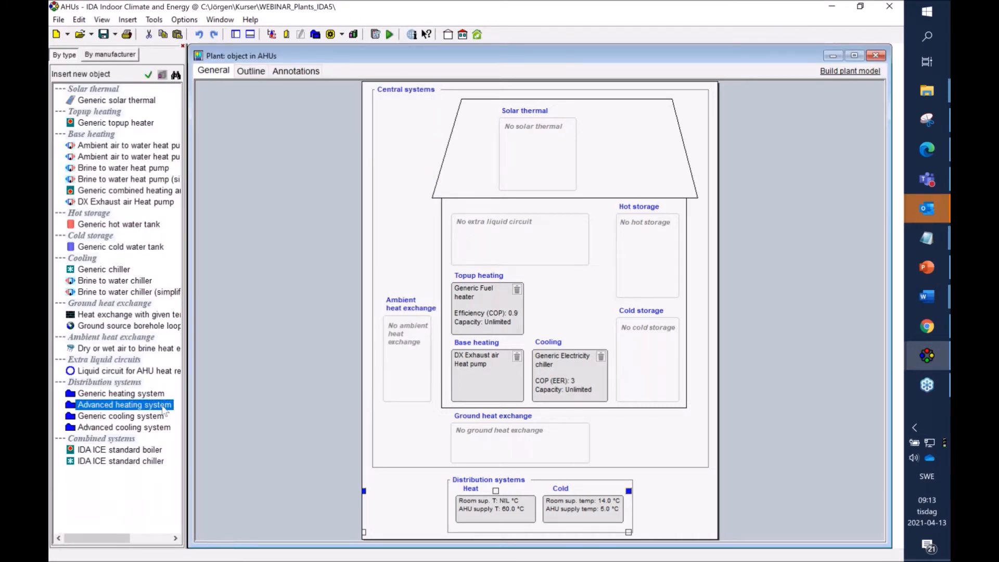
- Add a constant supply temperature water circuit to zones with a 30 °C setpoint, and close the distribution and plant windows
double_click(514, 505)
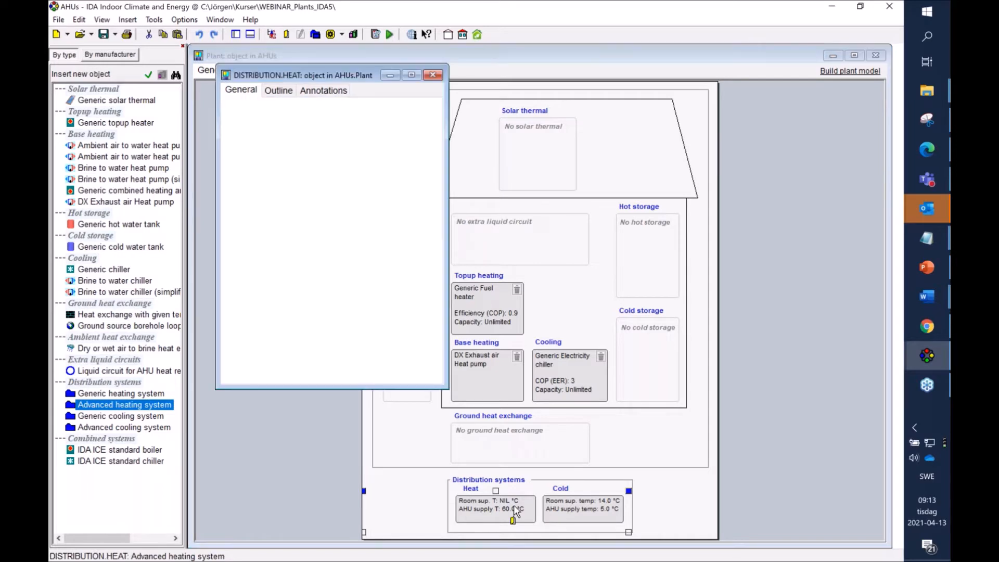
click(410, 130)
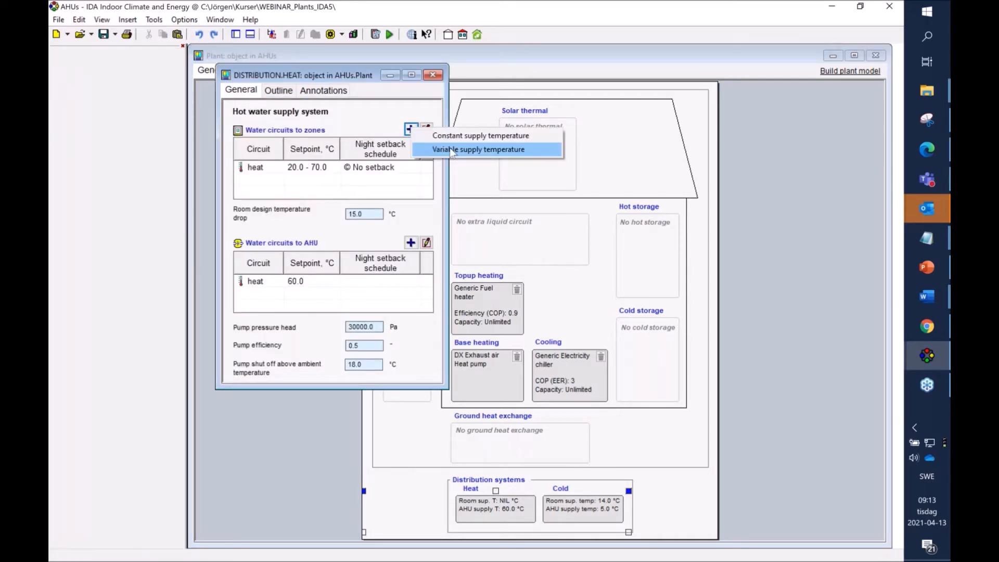
click(456, 136)
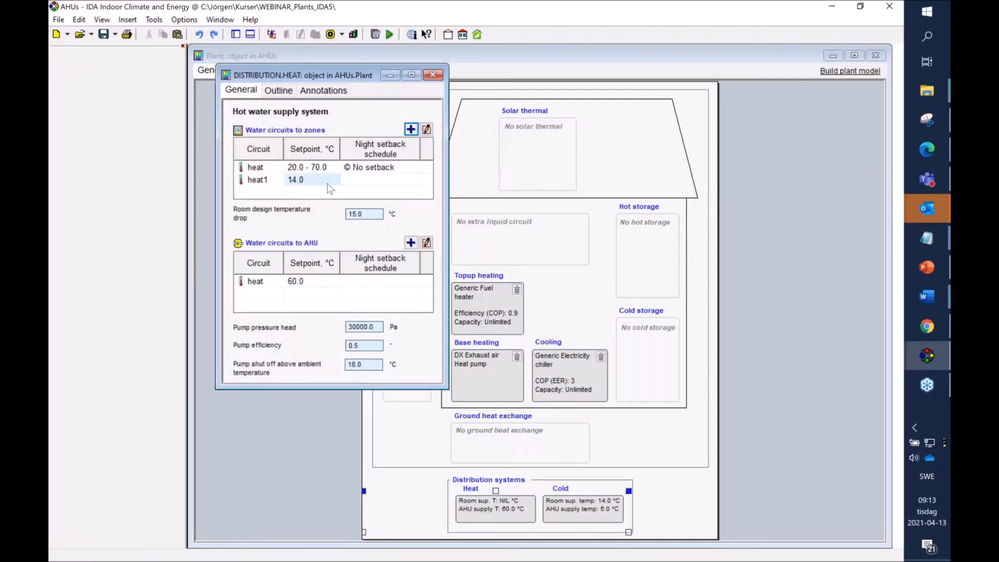
double_click(312, 180)
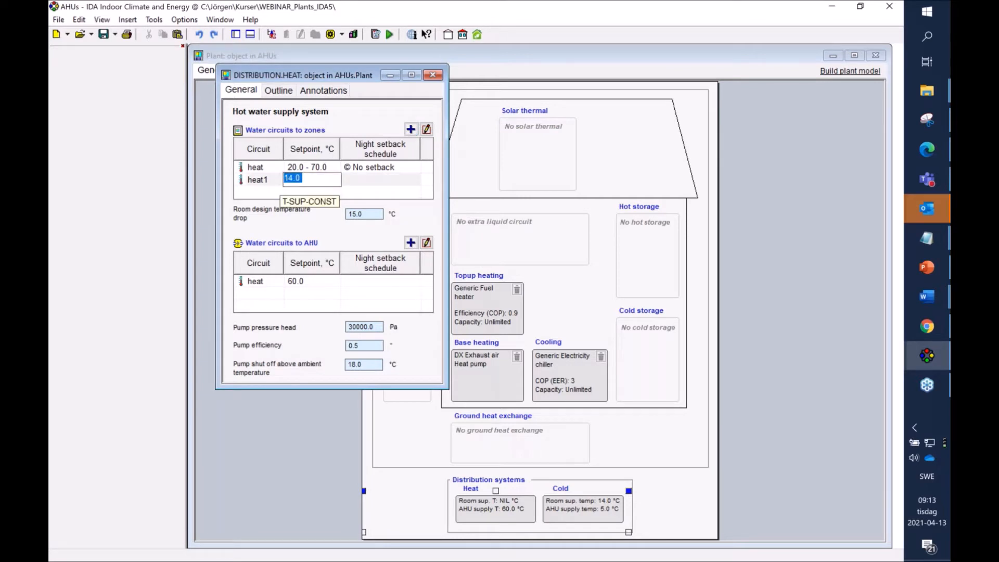
text(30)
key(Return)
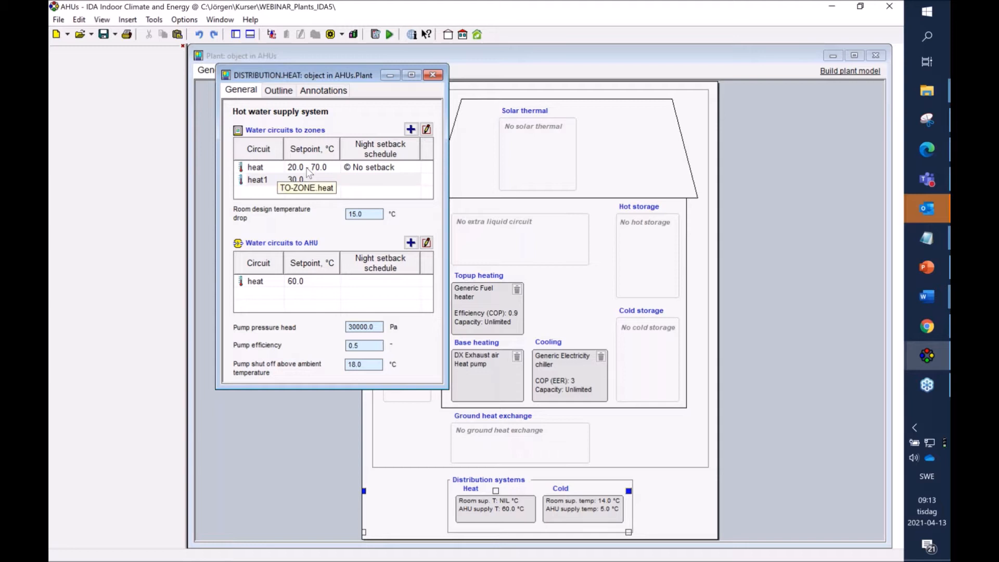
click(433, 75)
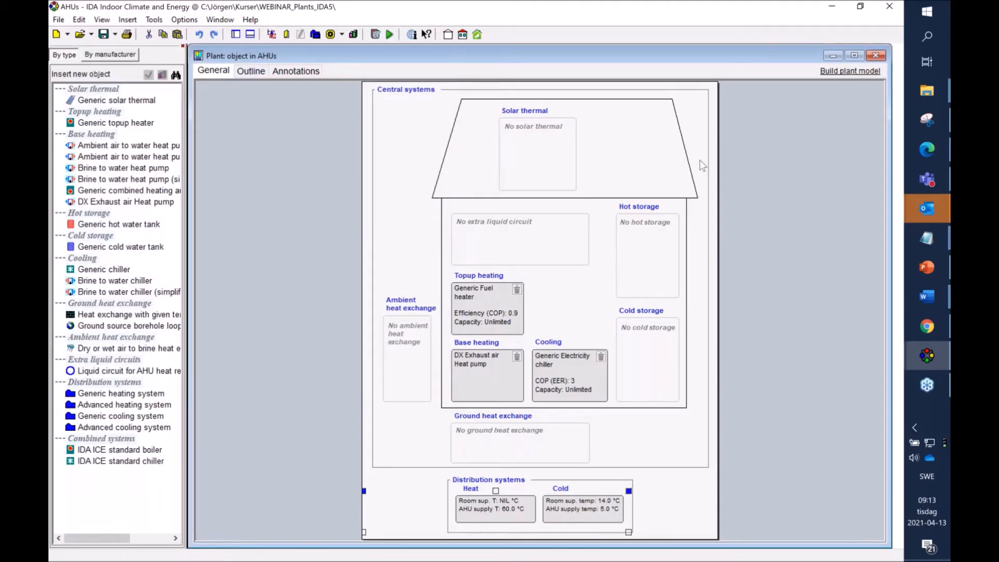
drag(763, 51, 698, 73)
click(811, 77)
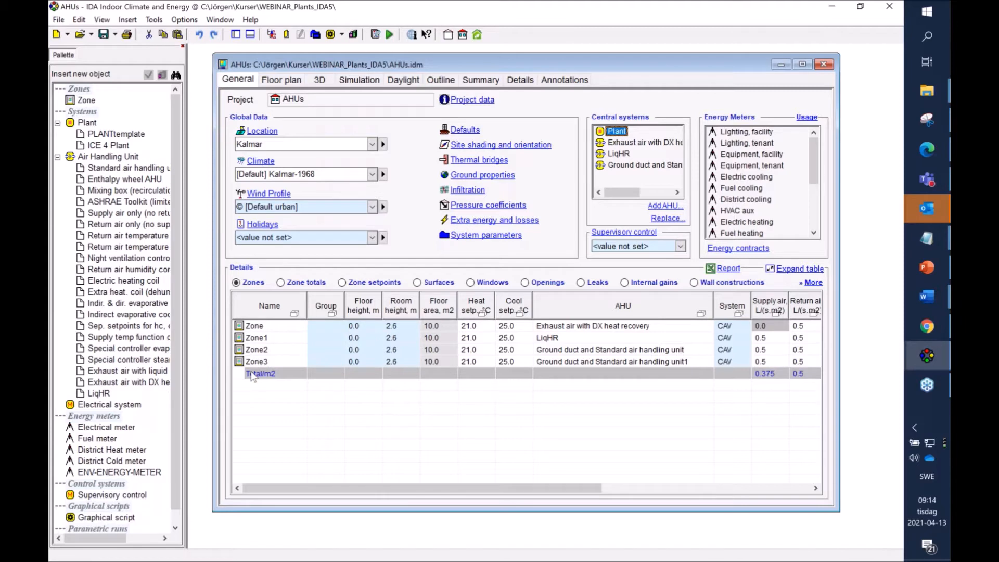
- Add a water radiator to the room units of the zone named Zone and check the water circuits available to it
double_click(255, 326)
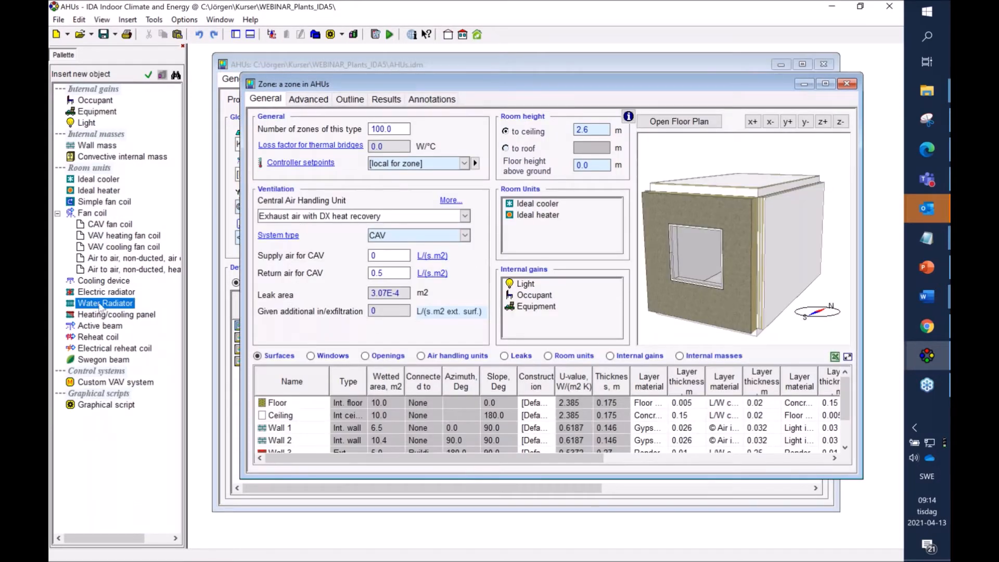
drag(100, 306, 531, 233)
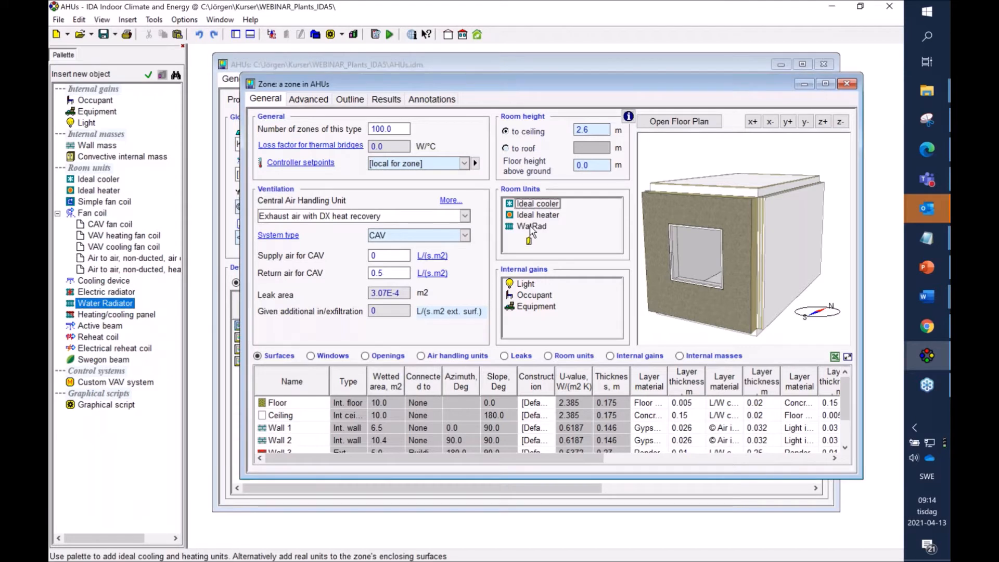
double_click(529, 227)
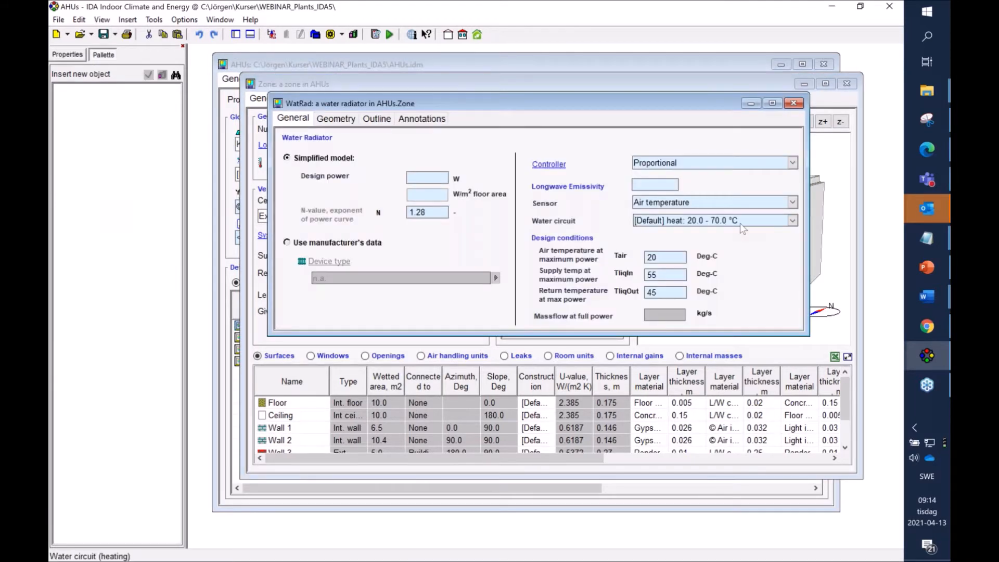
click(764, 220)
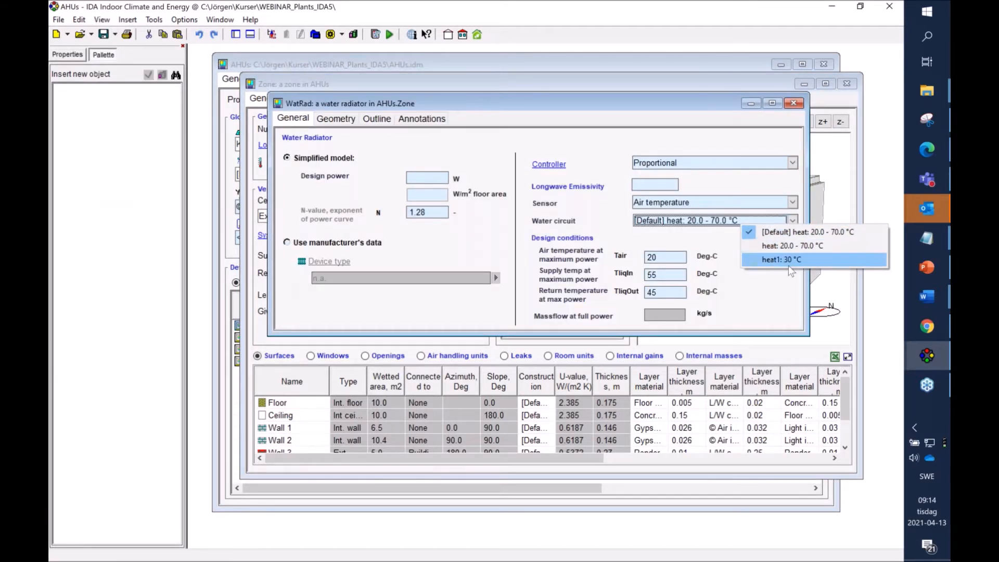
click(797, 105)
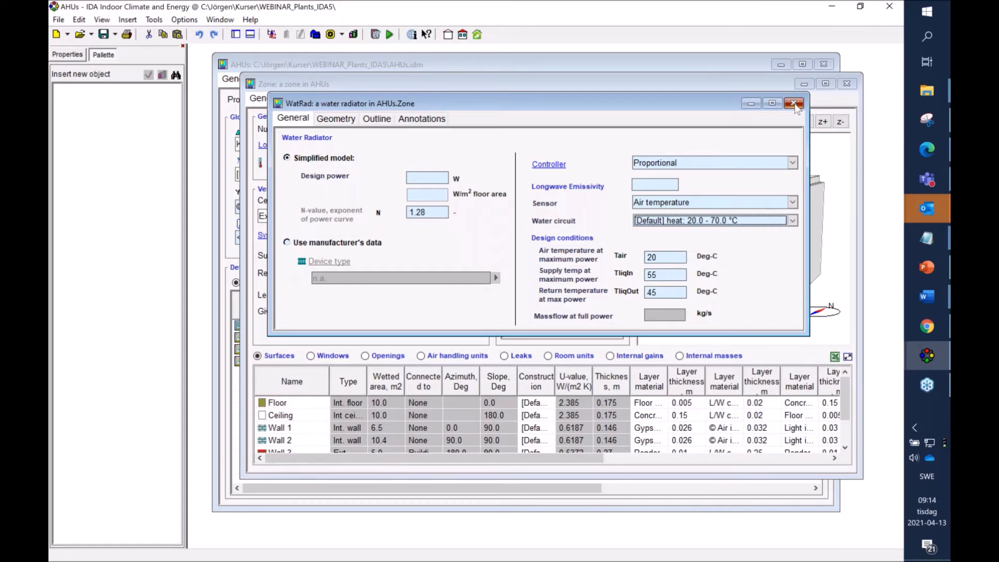
- Close the radiator settings and place a heating/cooling floor coil on the Floor surface of the zone
click(795, 104)
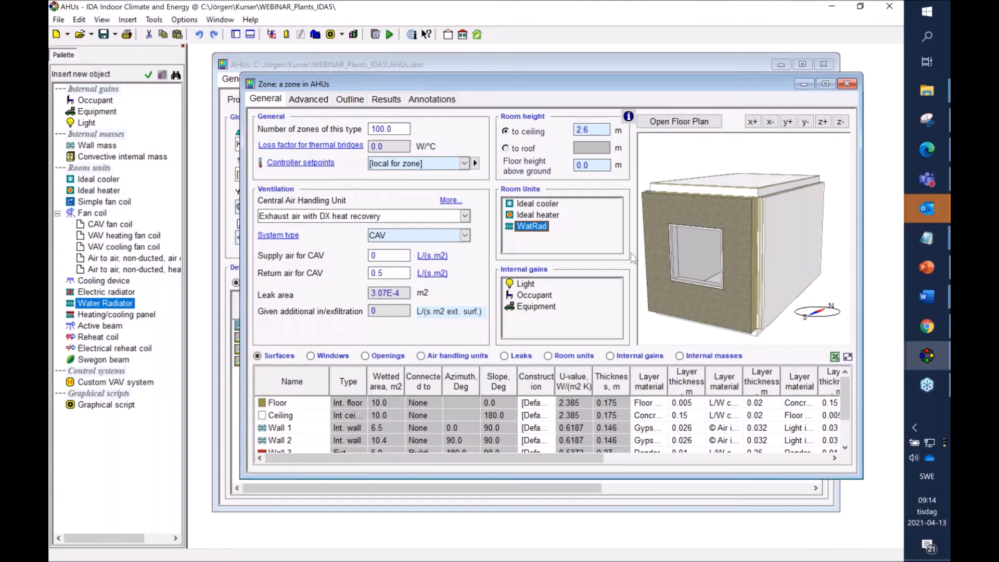
drag(769, 279, 728, 260)
double_click(727, 260)
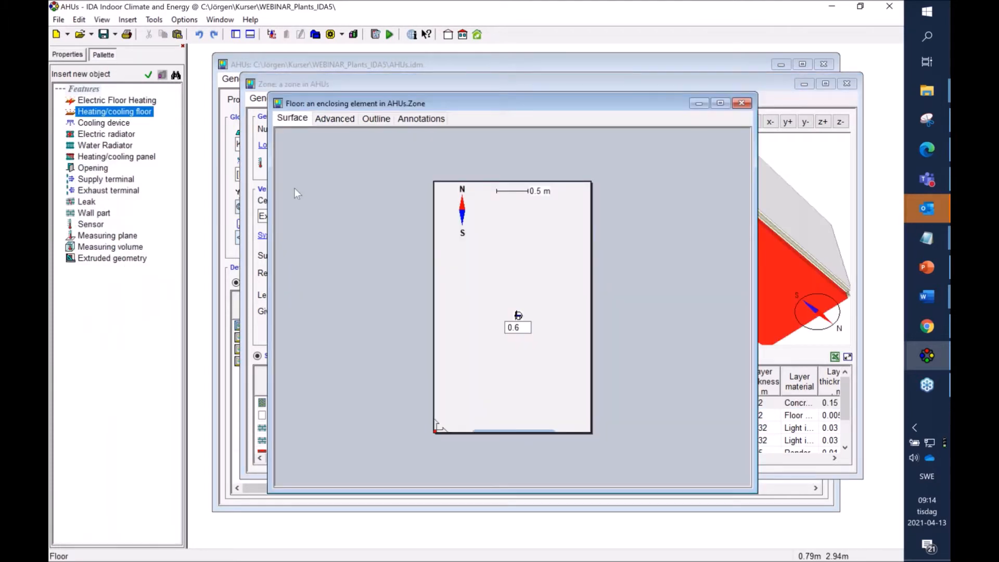
double_click(123, 113)
drag(466, 230, 554, 391)
- Assign the floor coil's heating to the water circuit heat1: 30 °C, and close the coil, floor and zone windows
double_click(529, 374)
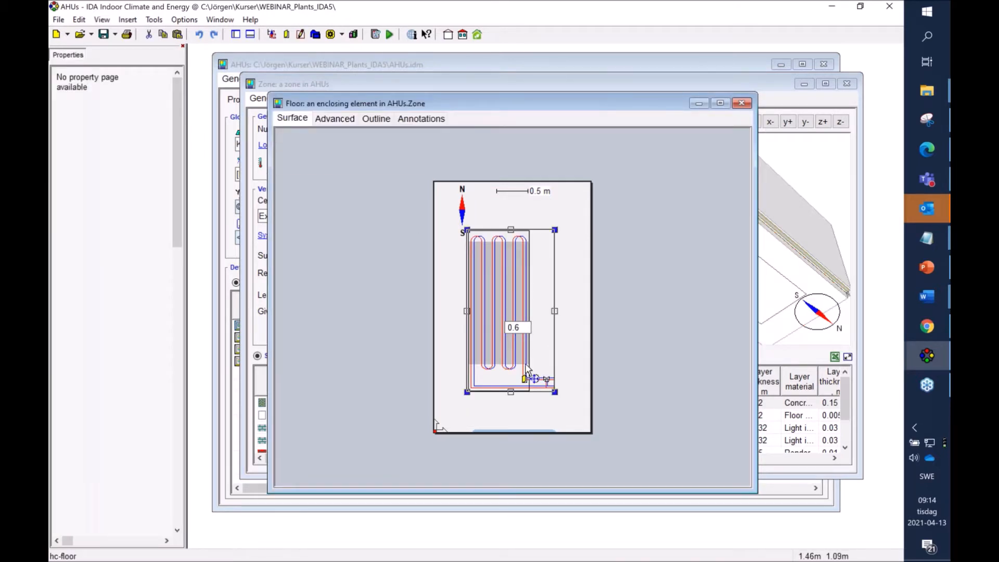
click(662, 330)
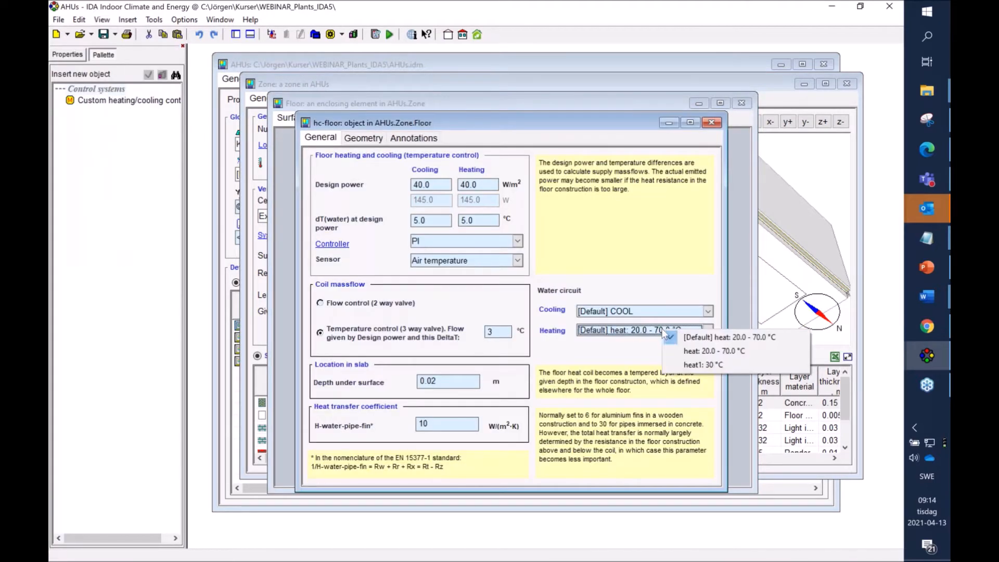
click(699, 364)
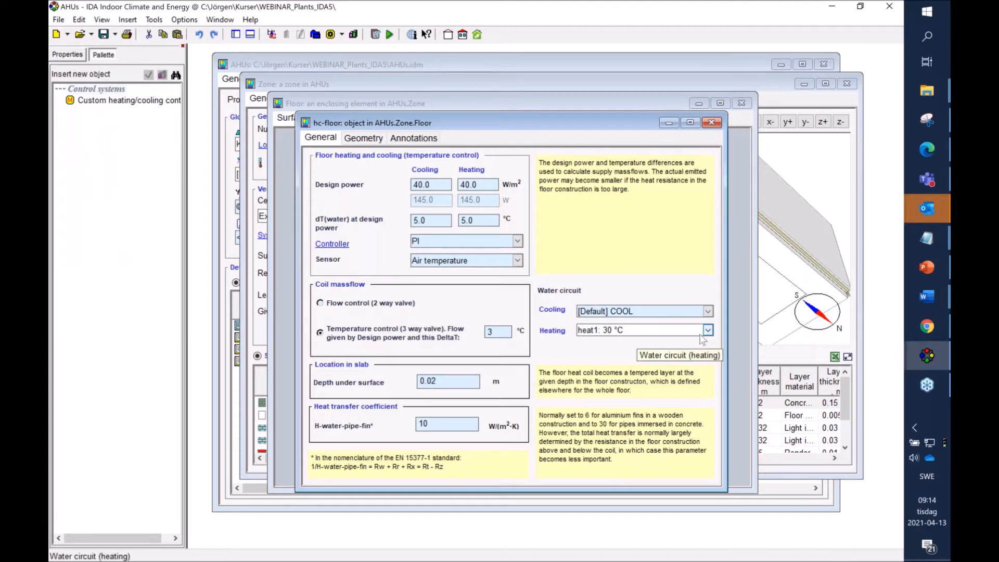
click(711, 122)
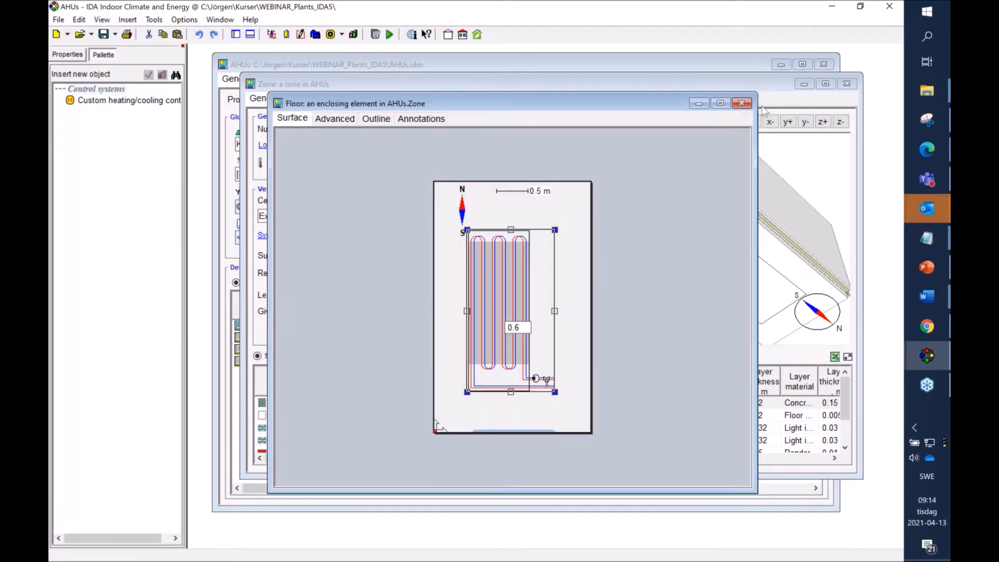
click(741, 103)
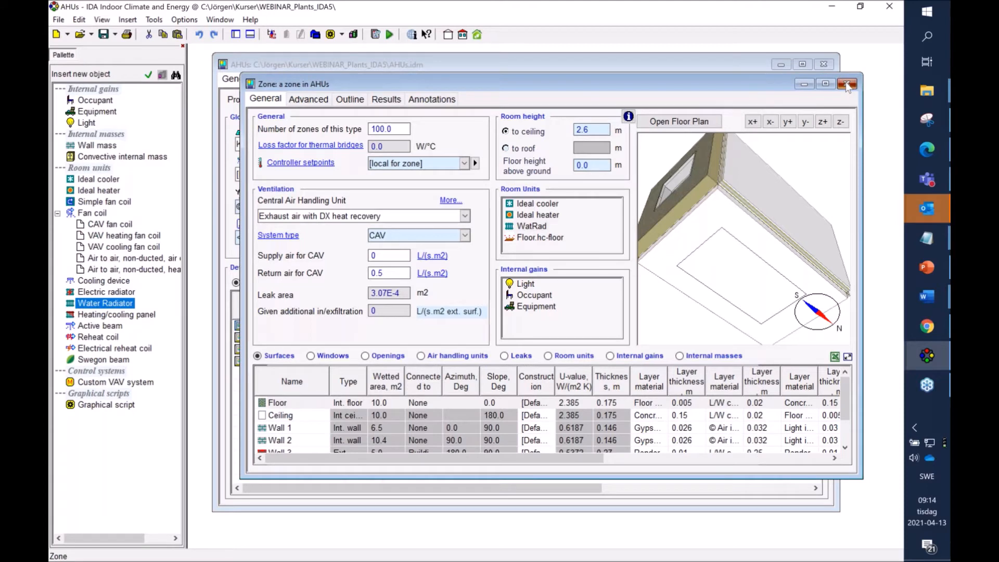
click(846, 85)
- Build the detailed plant model and inspect the two zone hot water circuits in its schematic
double_click(620, 132)
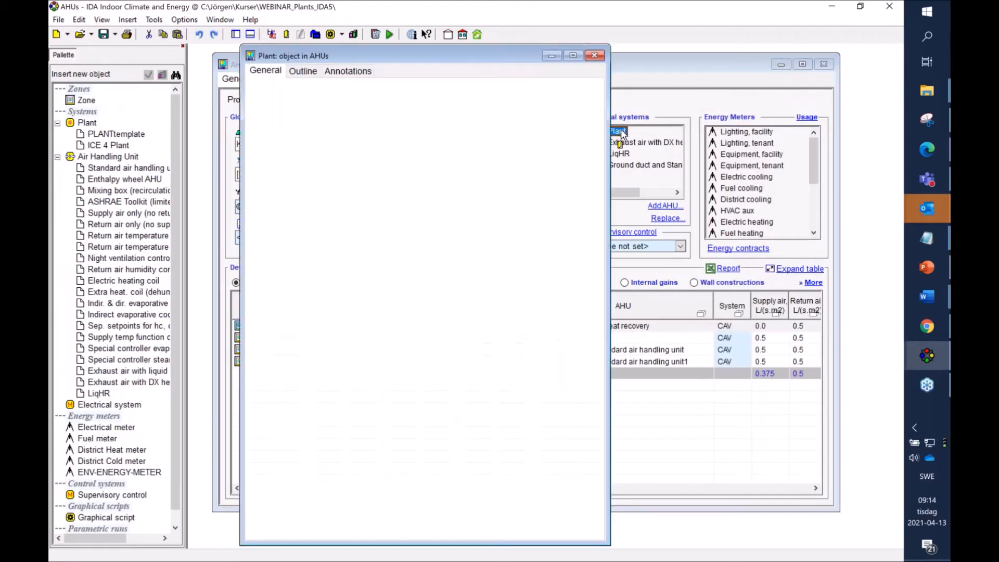
click(565, 74)
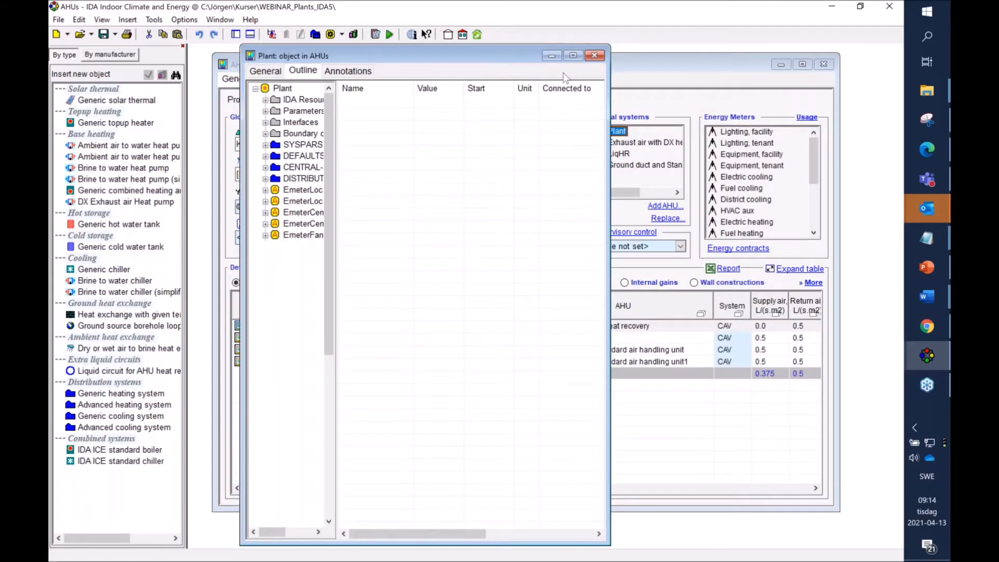
click(464, 535)
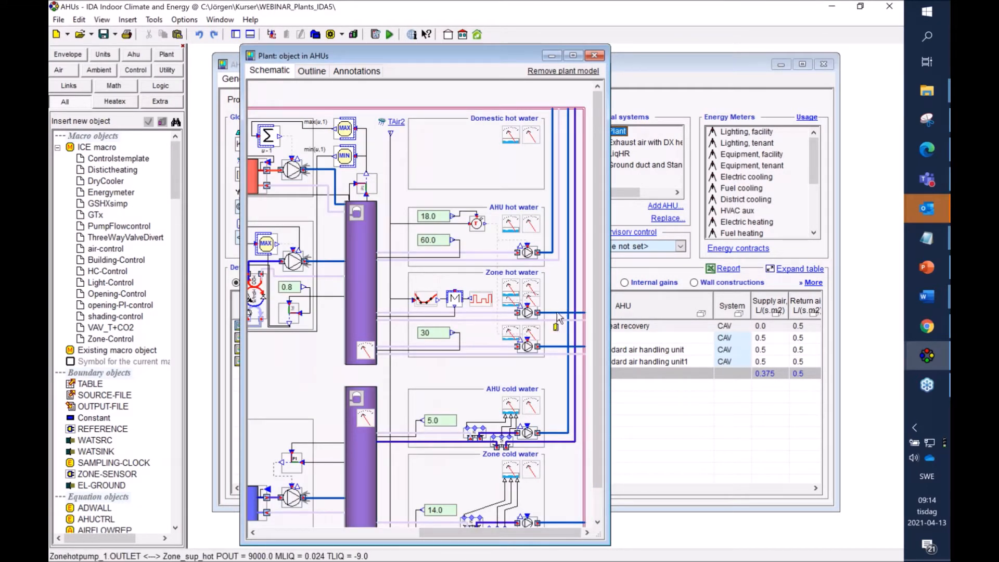
click(535, 342)
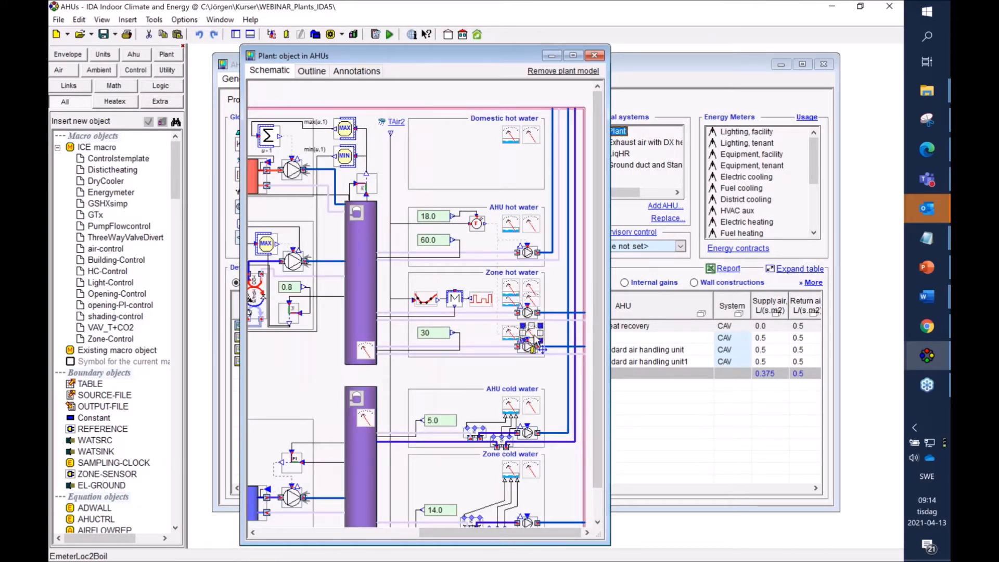
mouse_move(504, 317)
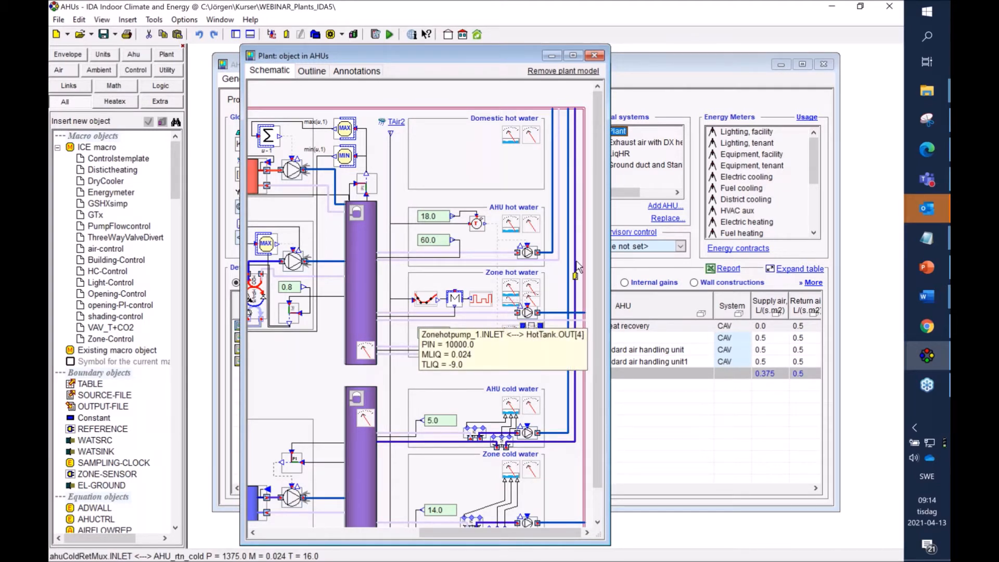
click(561, 272)
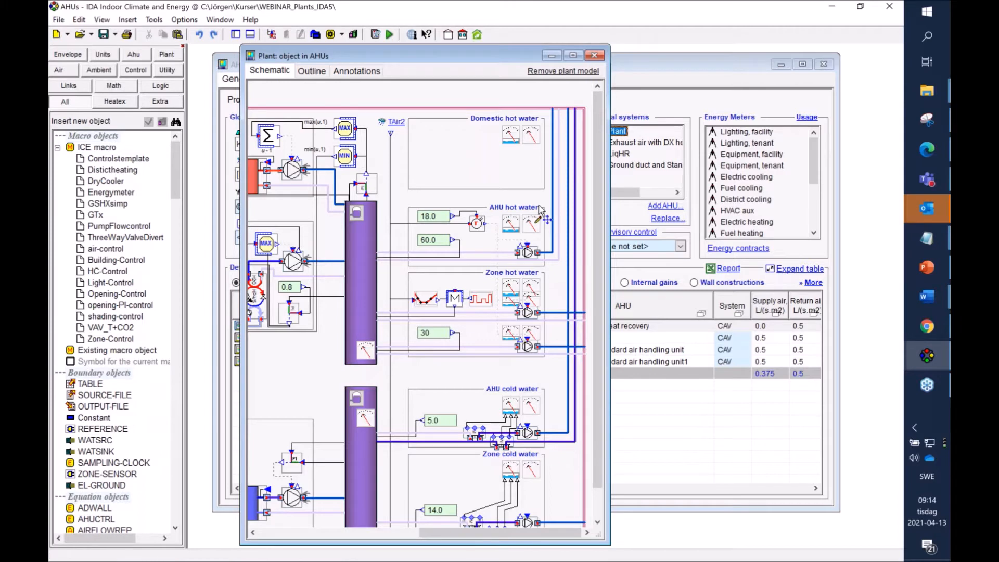
click(594, 55)
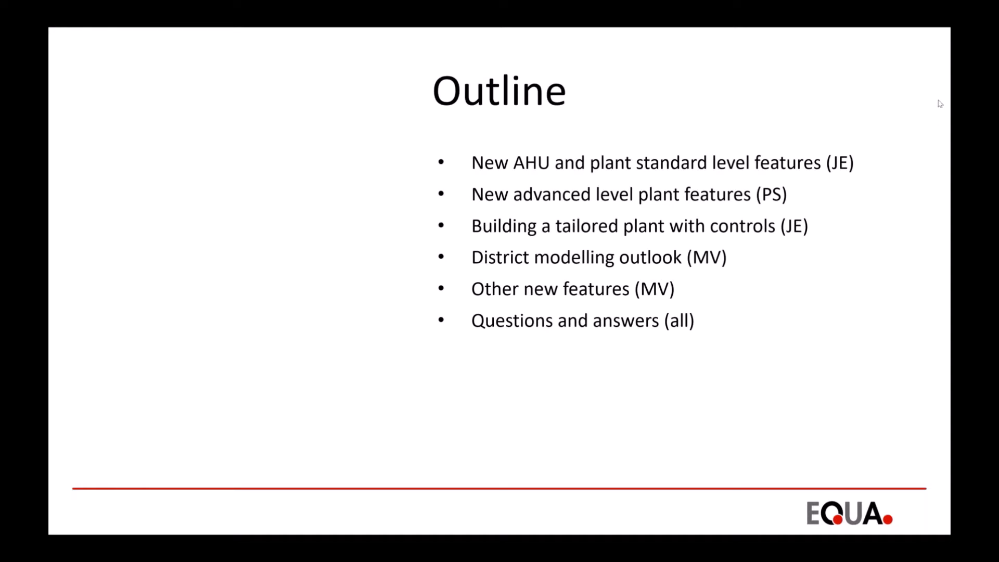
click(767, 163)
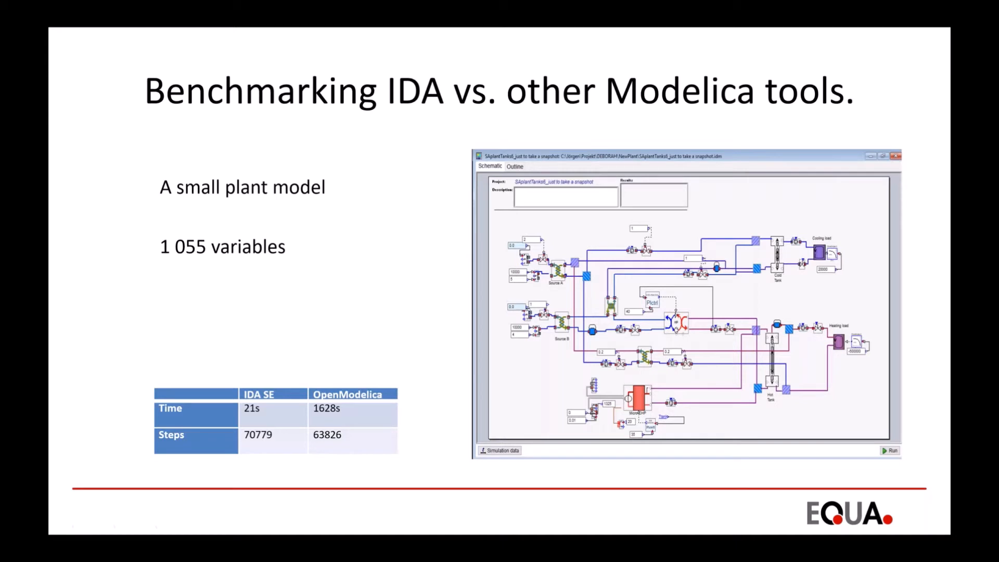
key(Left)
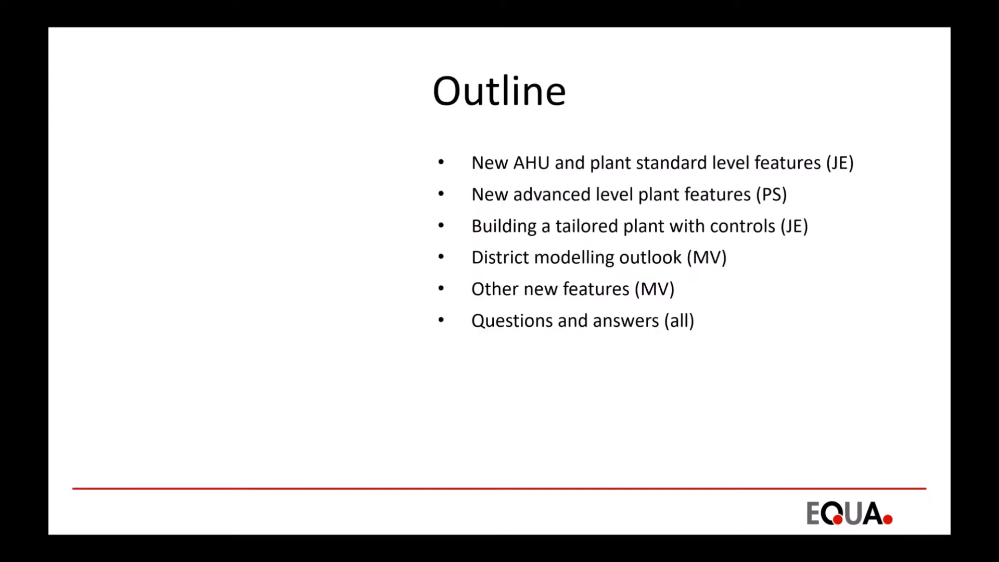
key(Right)
key(Right)
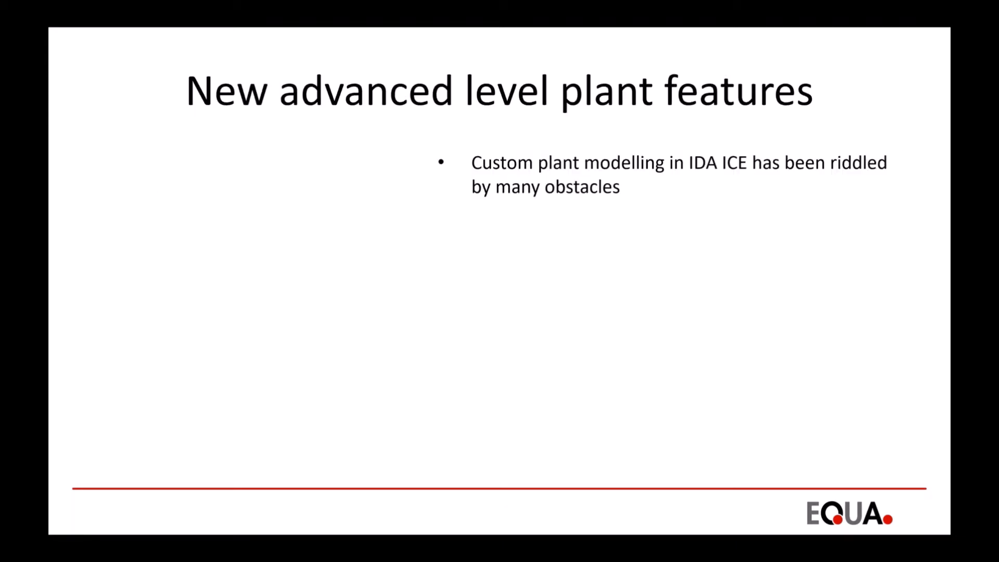
key(Left)
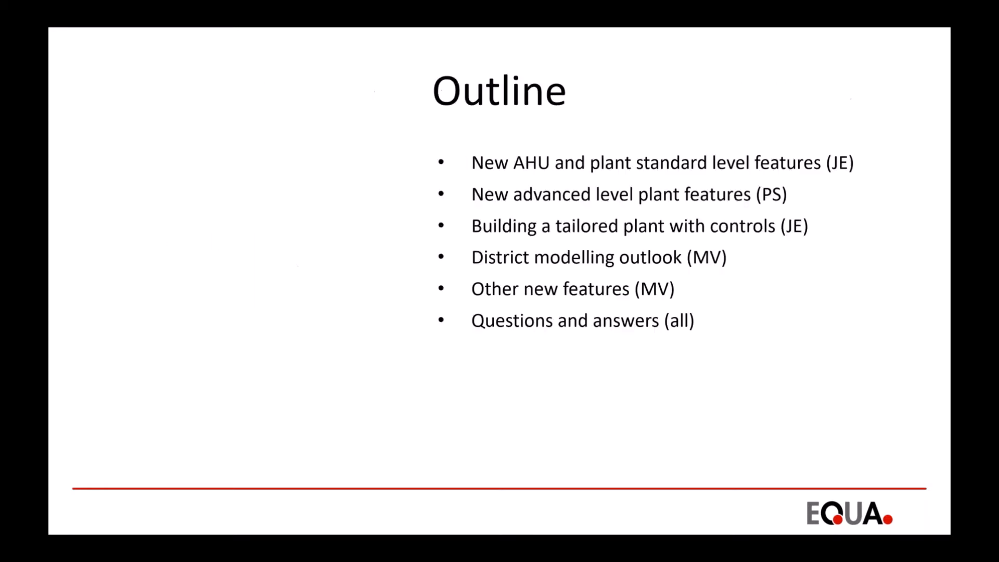
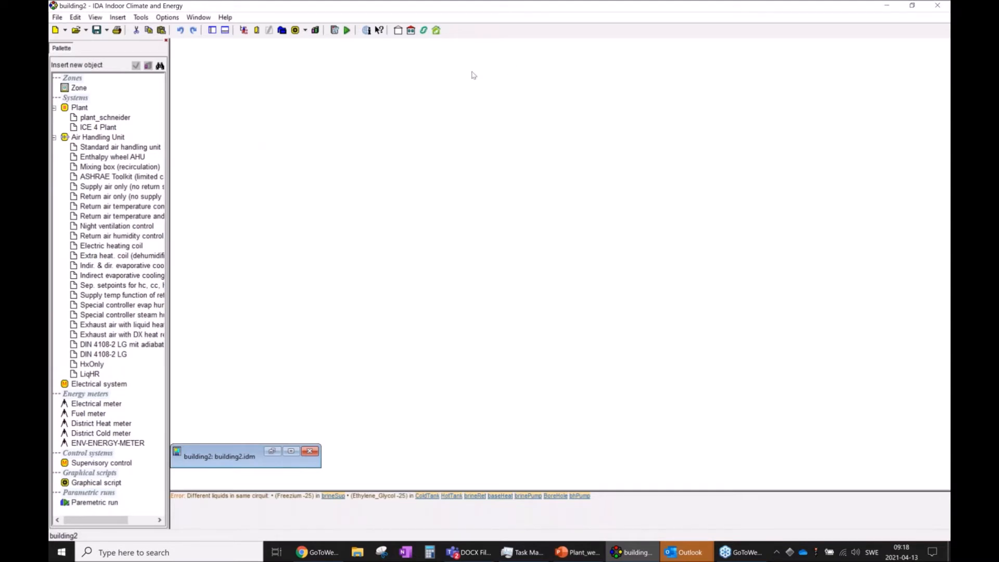
- Create a new building with a single zone and open its Plant object
click(411, 30)
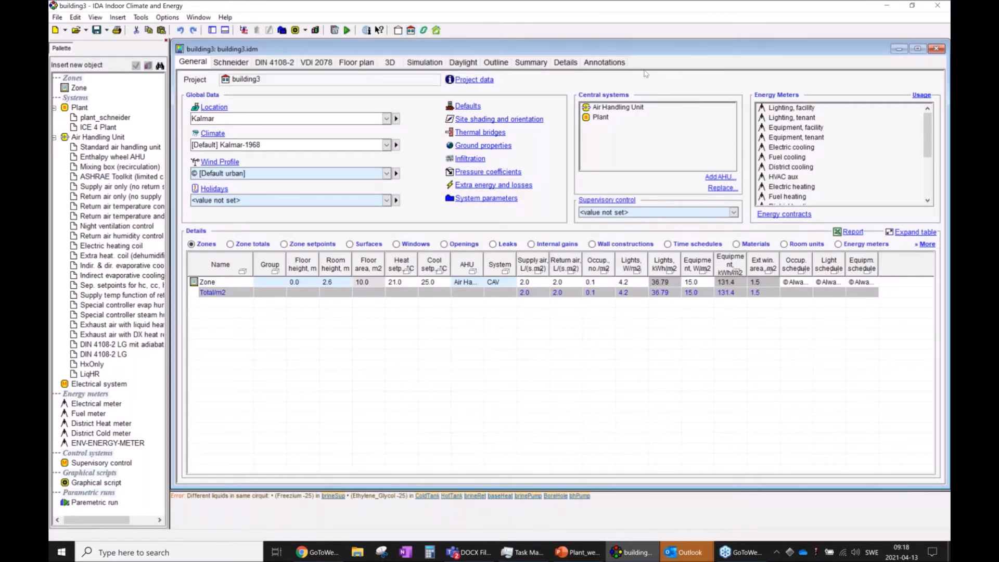
double_click(601, 118)
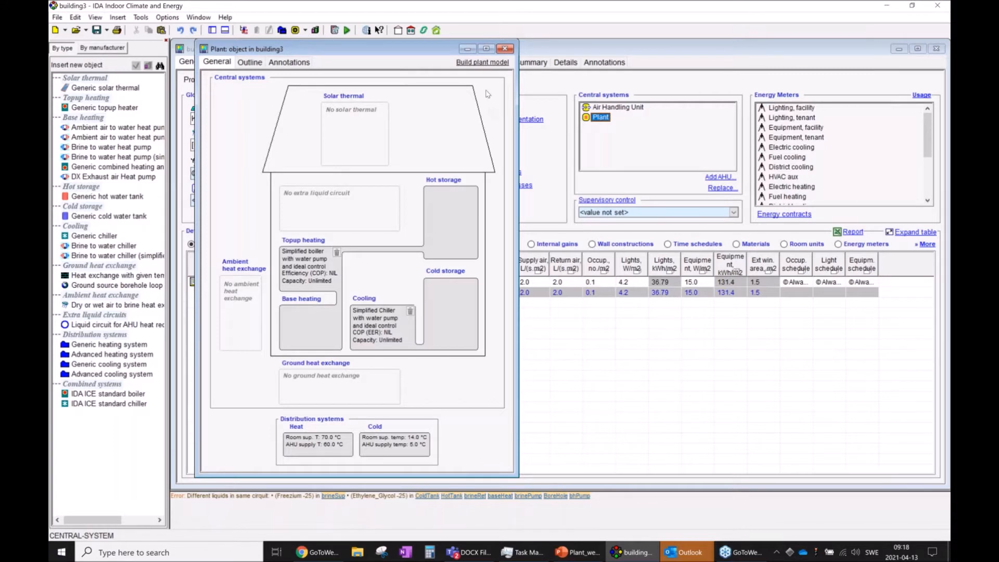
- Build the detailed plant model from the default boiler and chiller, widen the window to view its schematic, and remove the model again
click(482, 63)
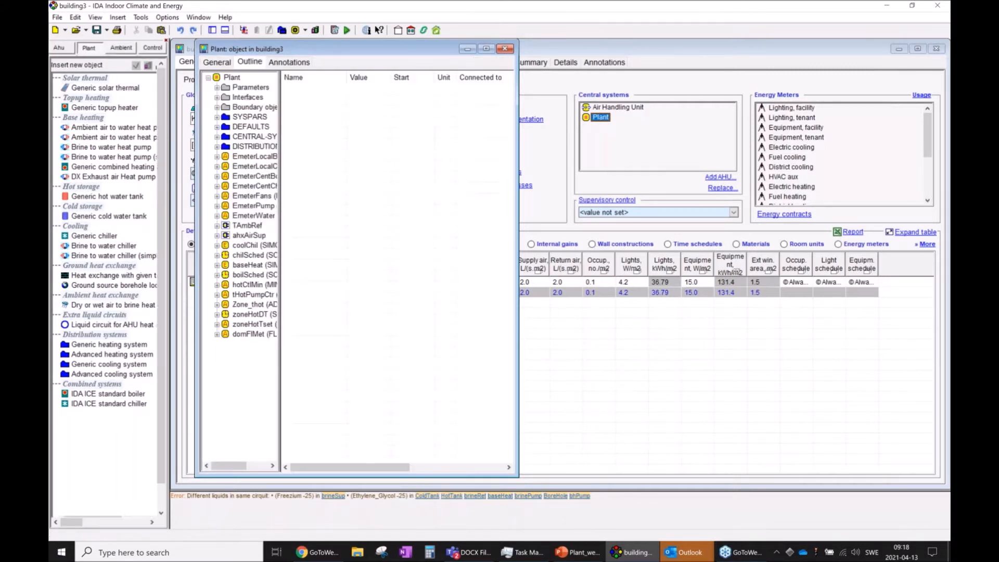
drag(518, 146, 891, 146)
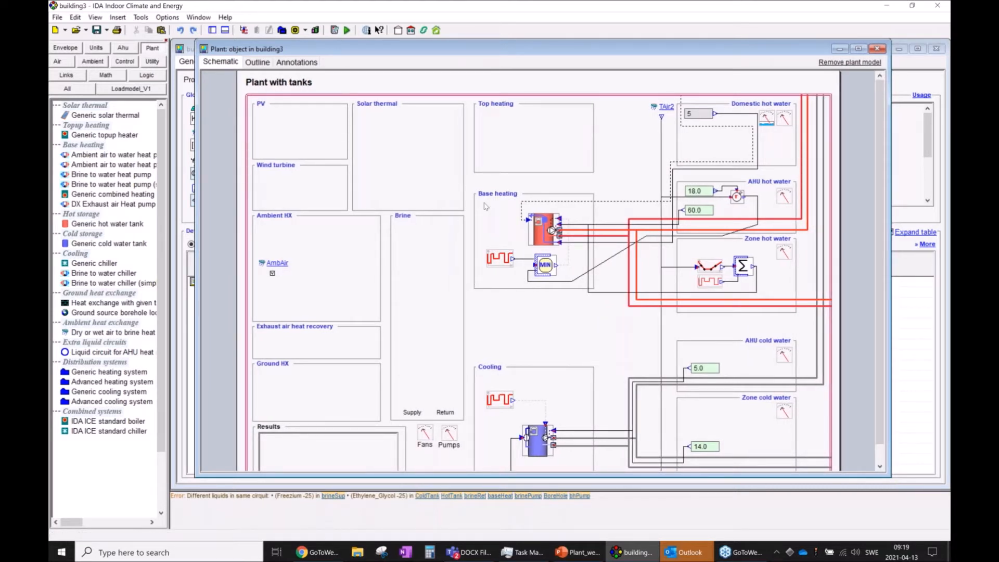
click(865, 63)
click(475, 287)
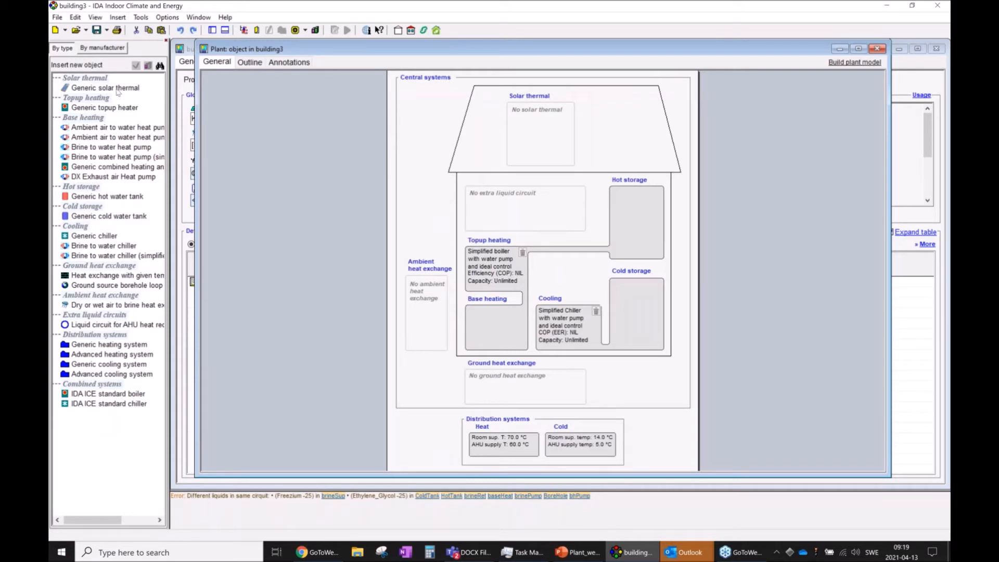
- Add a generic solar thermal unit and a simplified brine to water heat pump for base heating, and check the solar collector settings
drag(117, 92, 539, 143)
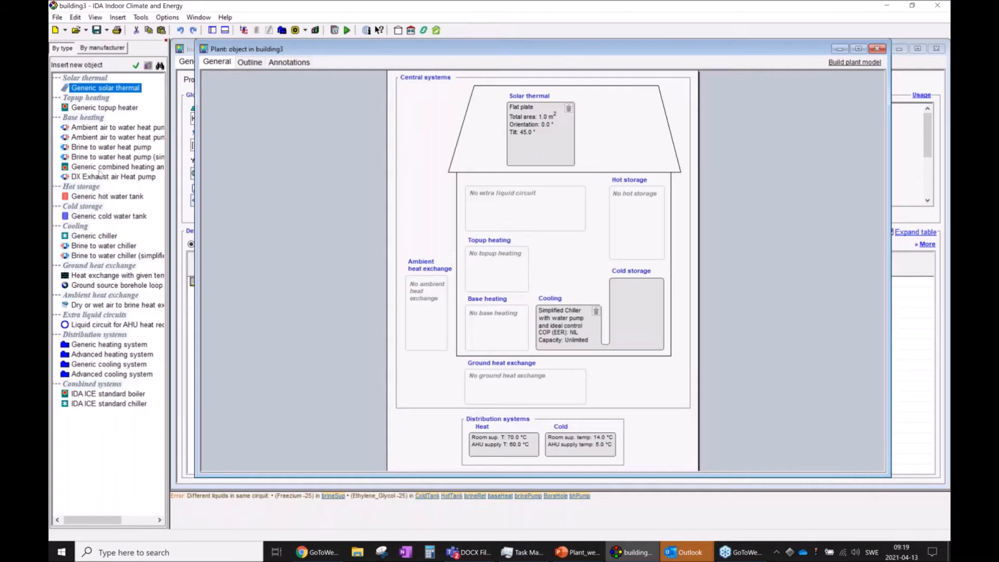
drag(103, 157, 491, 326)
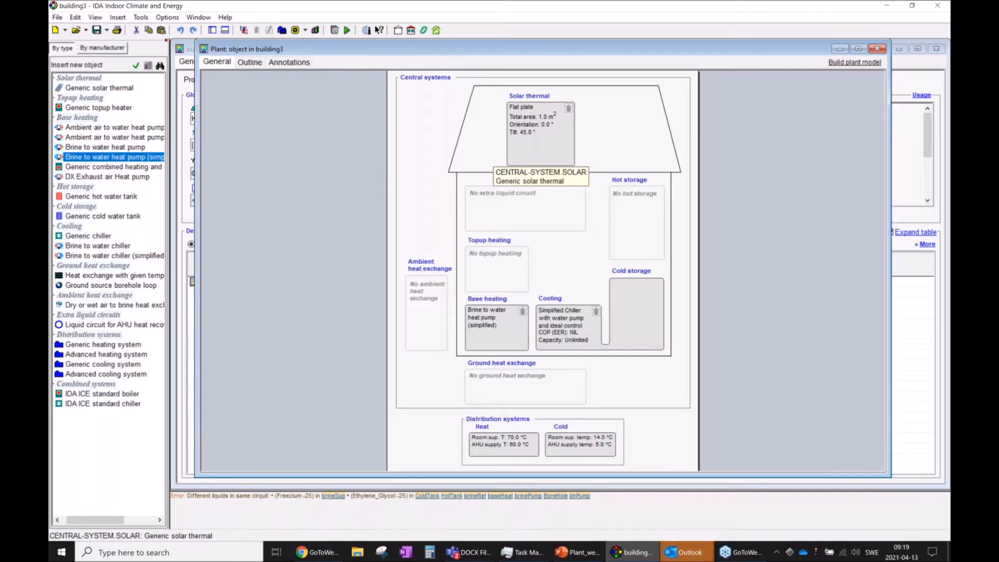
double_click(541, 159)
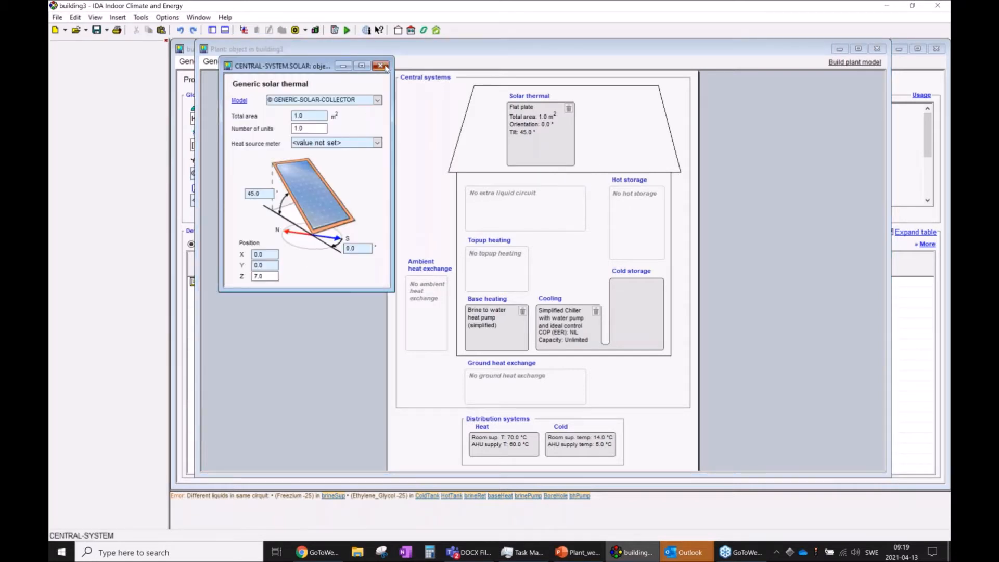
click(380, 65)
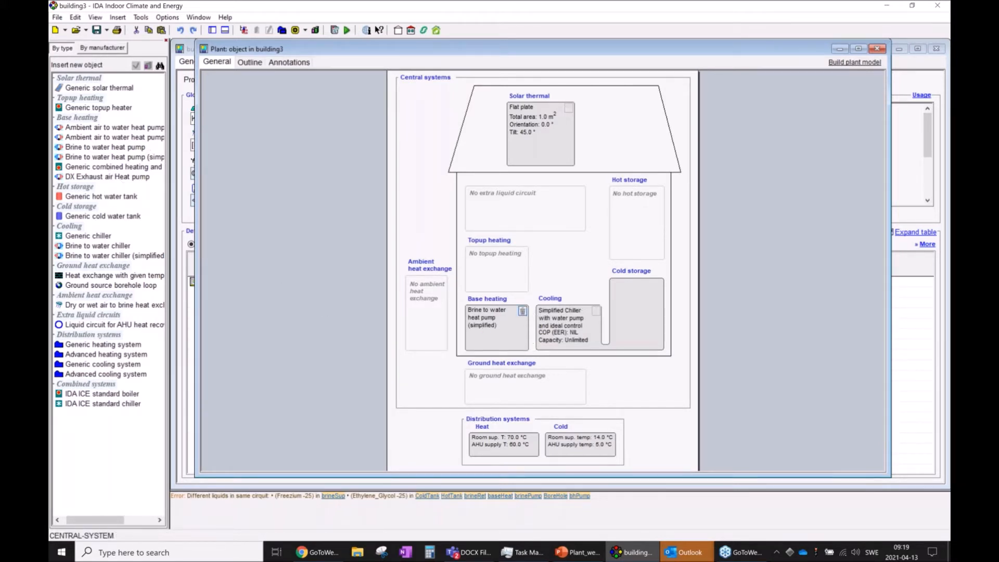
- Replace the simplified base heating unit with the Brine to water heat pump, and add generic hot and cold water tanks as storage
click(523, 311)
drag(112, 149, 511, 330)
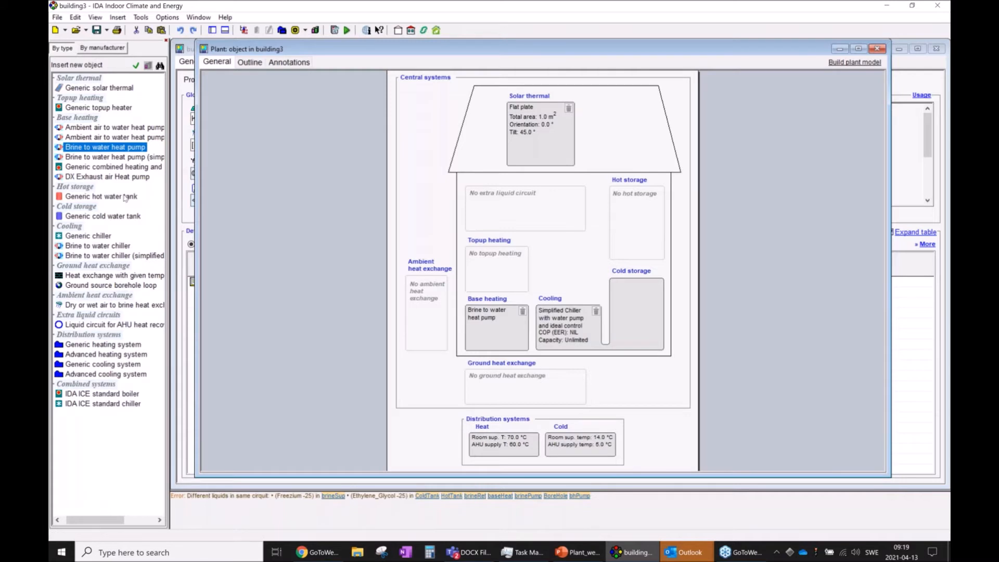
drag(124, 197, 628, 228)
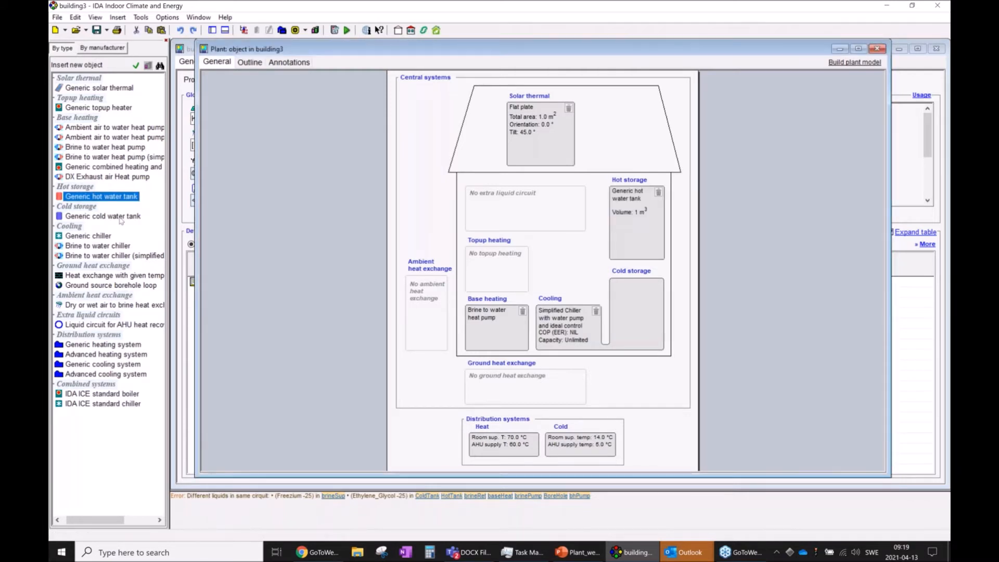
drag(121, 219, 631, 313)
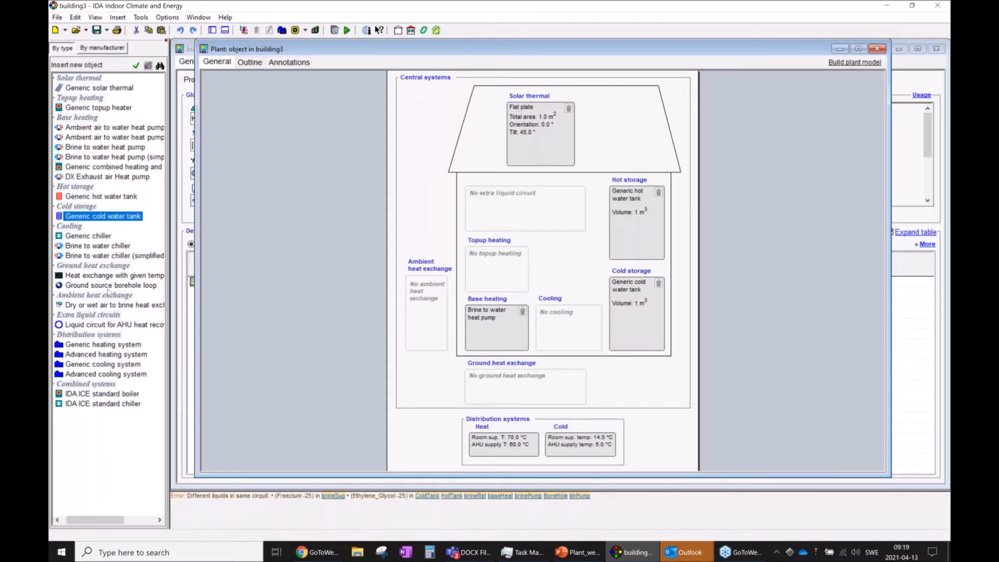
- Add a ground source borehole loop as ground heat exchange, review its settings, and build the detailed plant model
drag(109, 288, 522, 385)
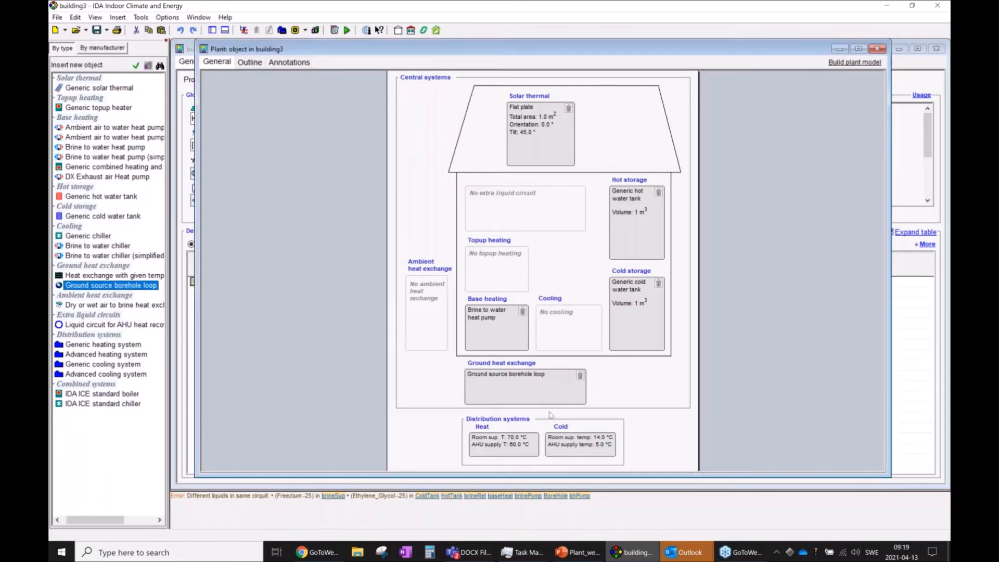
double_click(518, 397)
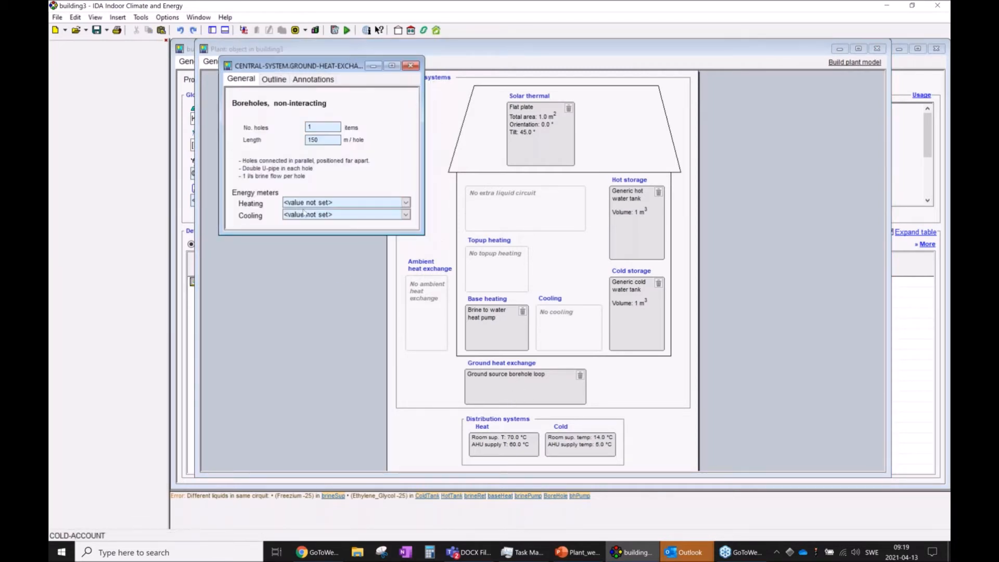
click(410, 66)
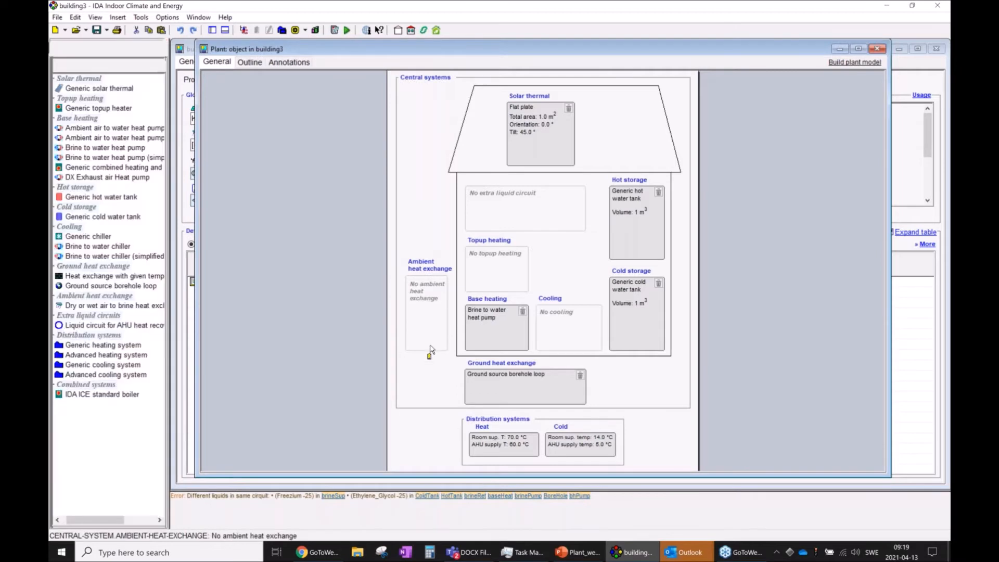
click(846, 64)
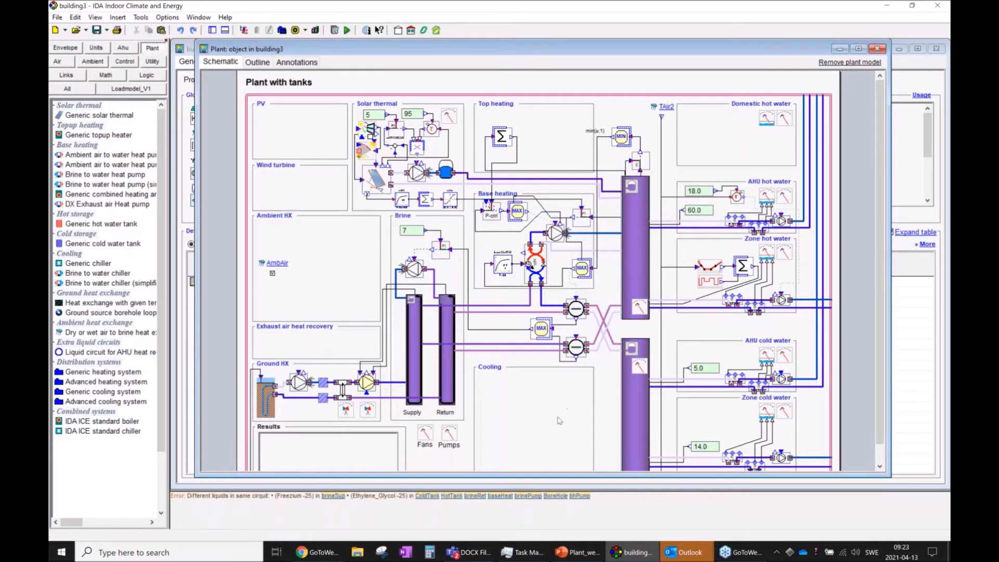
- Turn off the expansion vessel of the brine supply tank and check the plant circuits
double_click(414, 312)
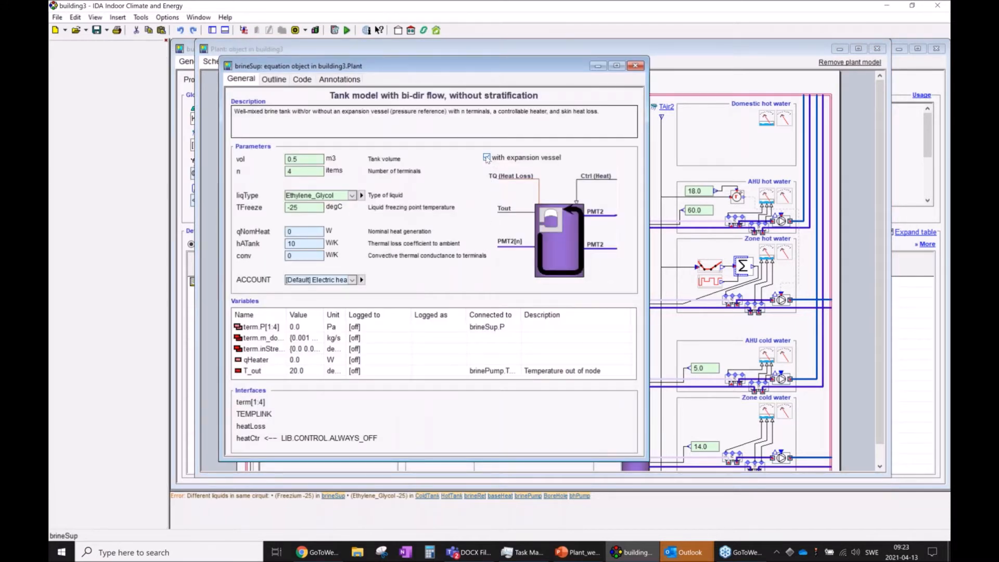
click(487, 157)
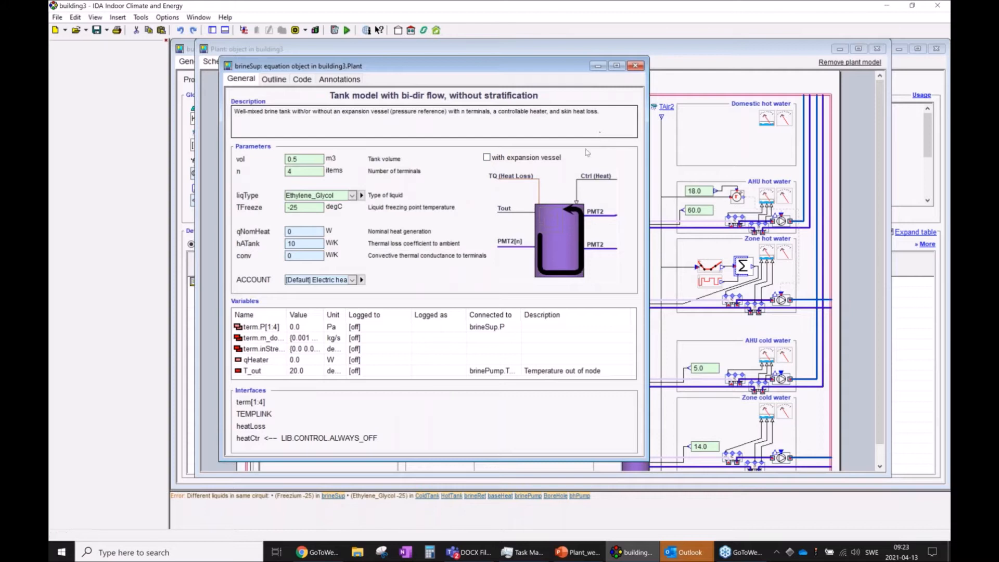
click(635, 66)
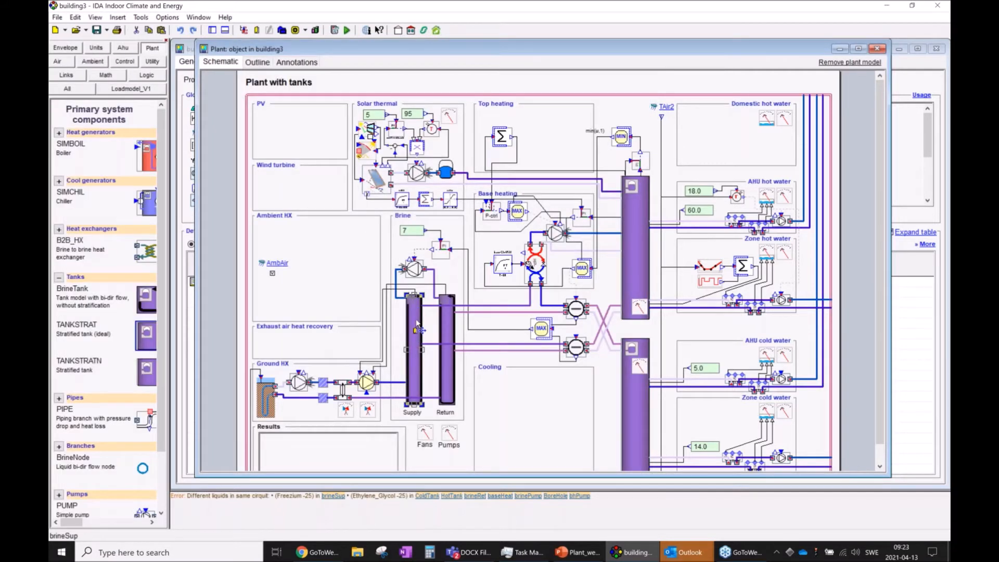
click(487, 408)
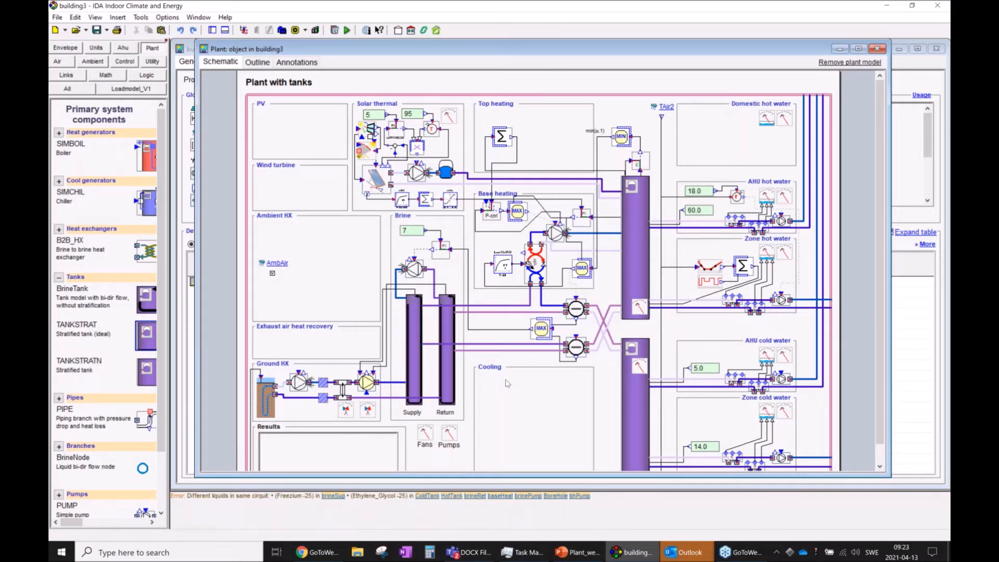
right_click(505, 196)
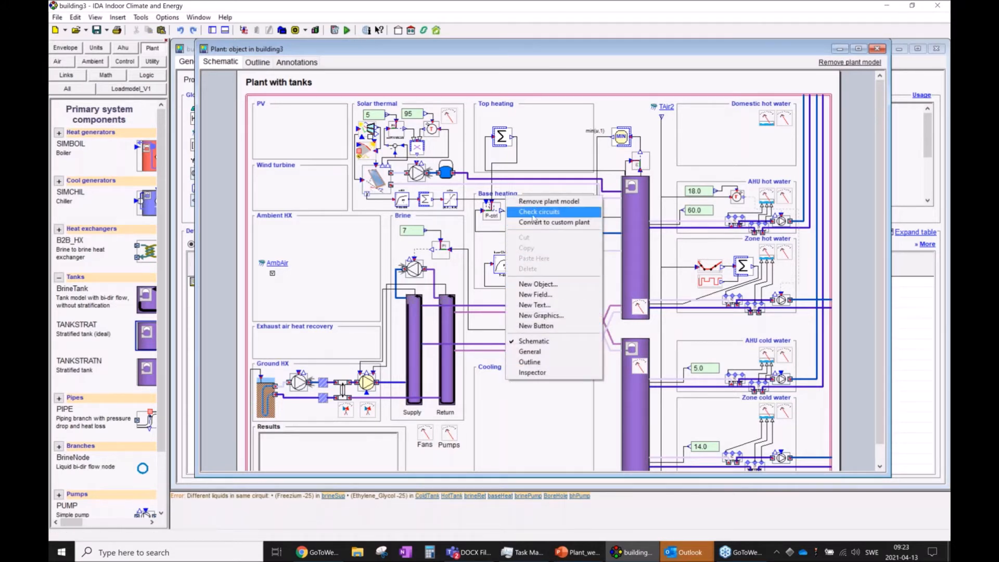
click(539, 211)
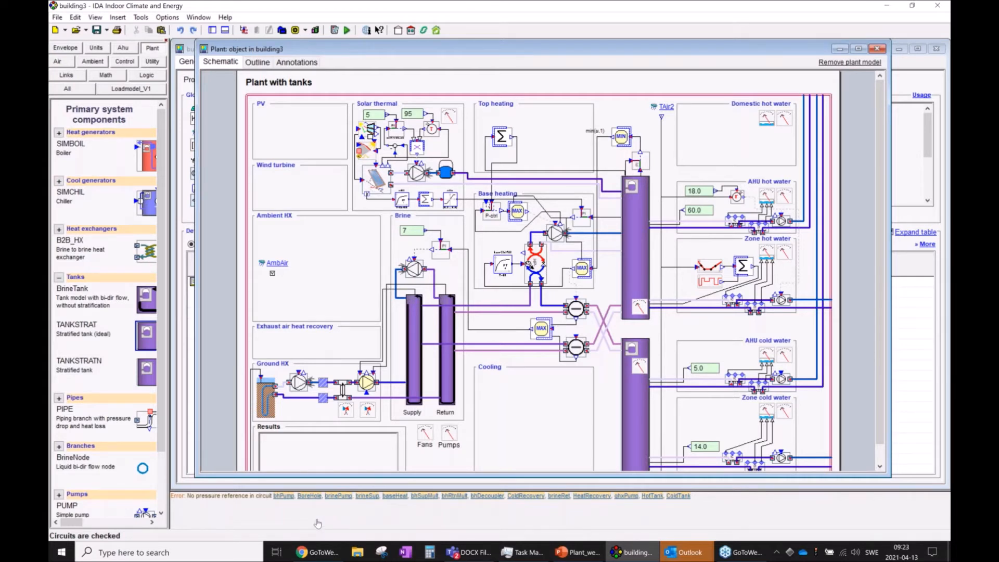
- Reopen the brine supply tank from the circuit error and turn its expansion vessel back on
click(365, 496)
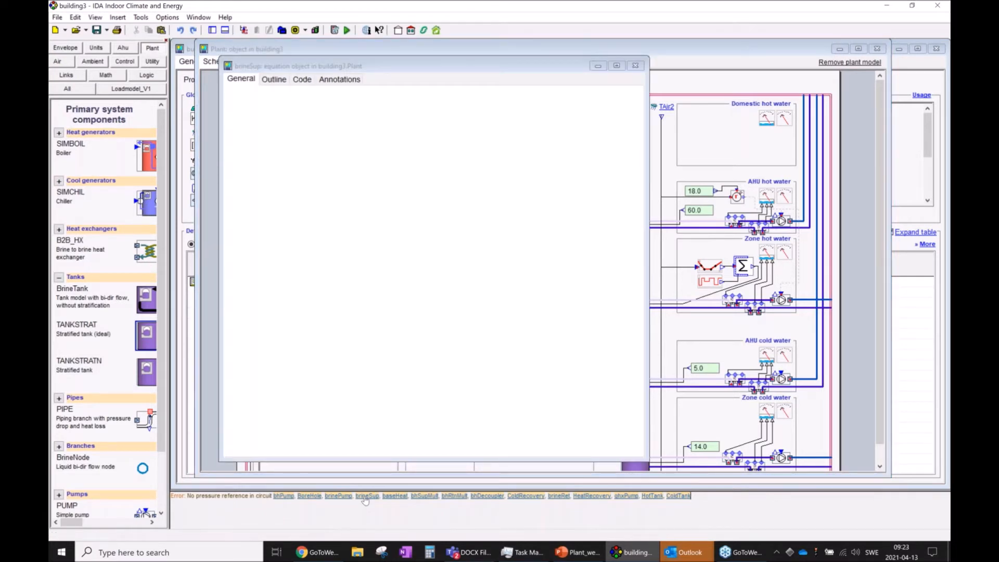
click(636, 66)
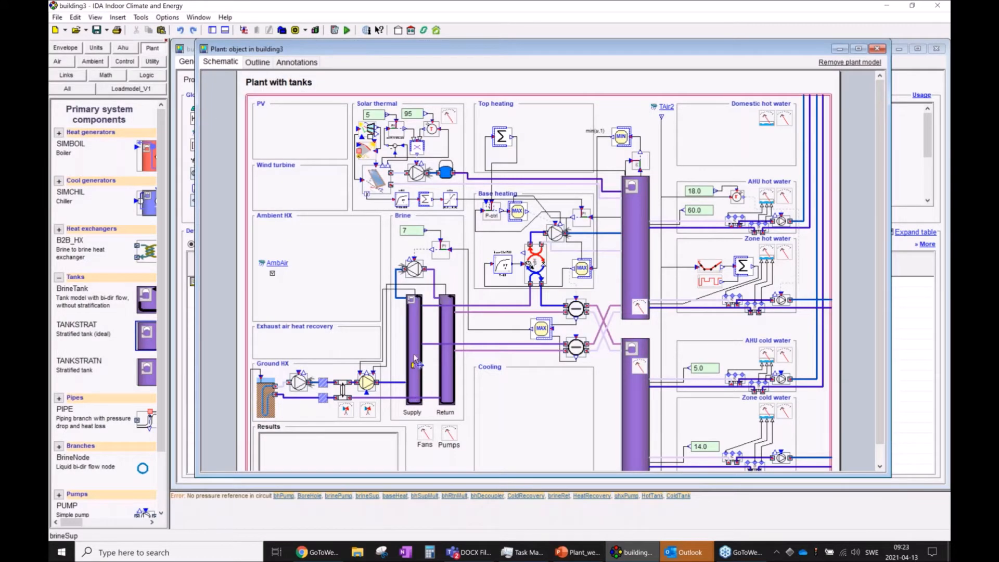
- Set the brine supply tank's liquid type to Freezium and check the plant circuits for mismatches
double_click(416, 371)
click(352, 195)
click(368, 226)
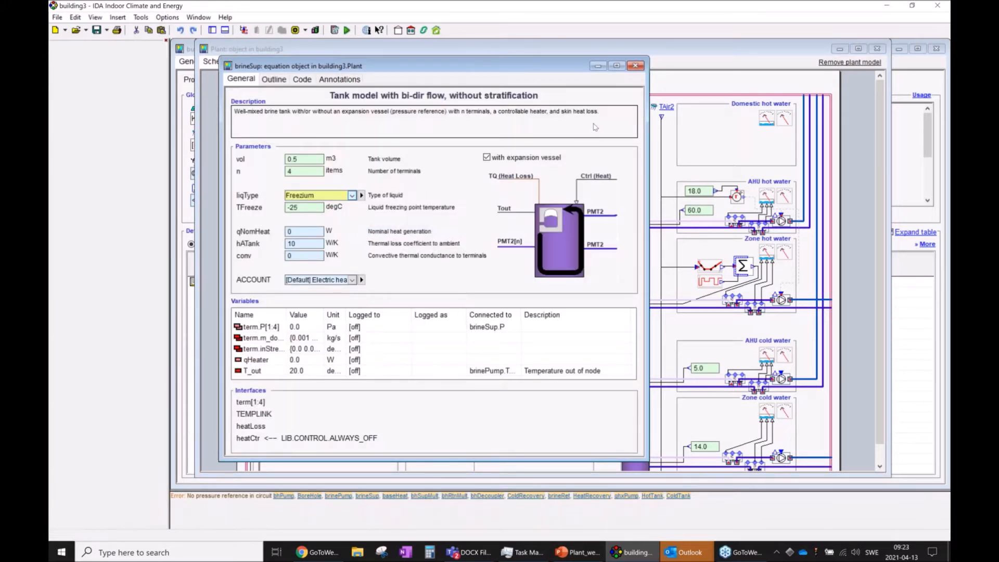
click(636, 66)
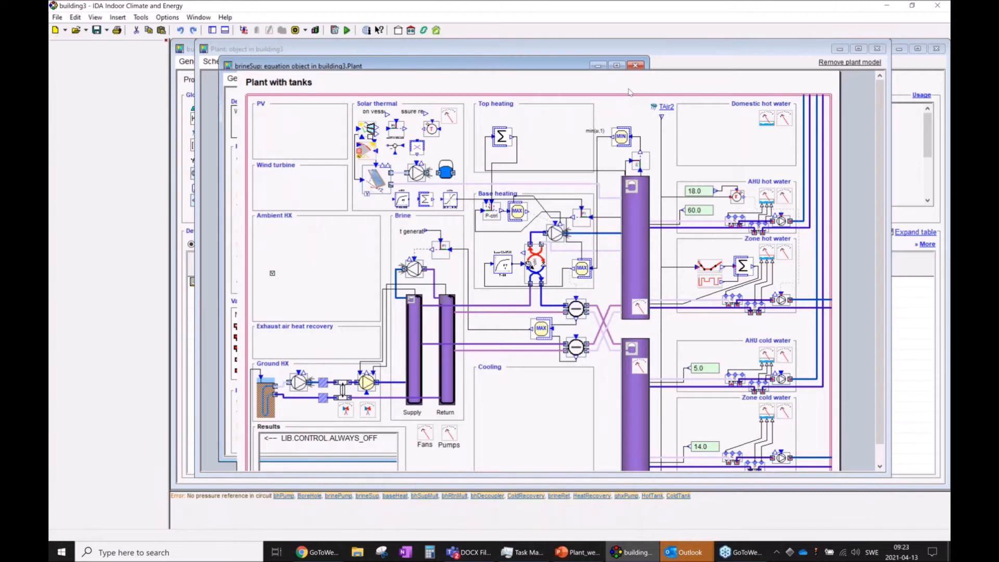
right_click(525, 421)
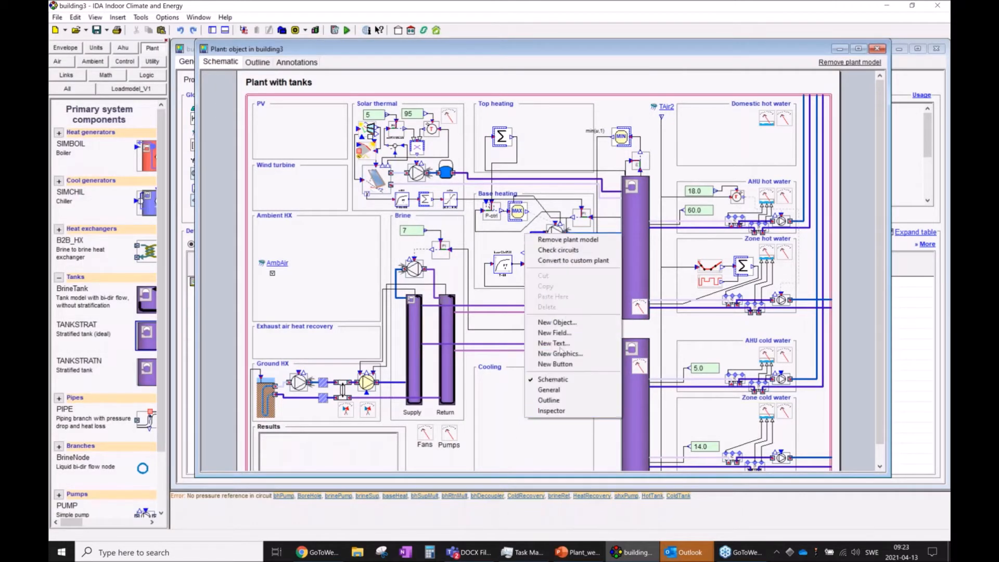
click(551, 248)
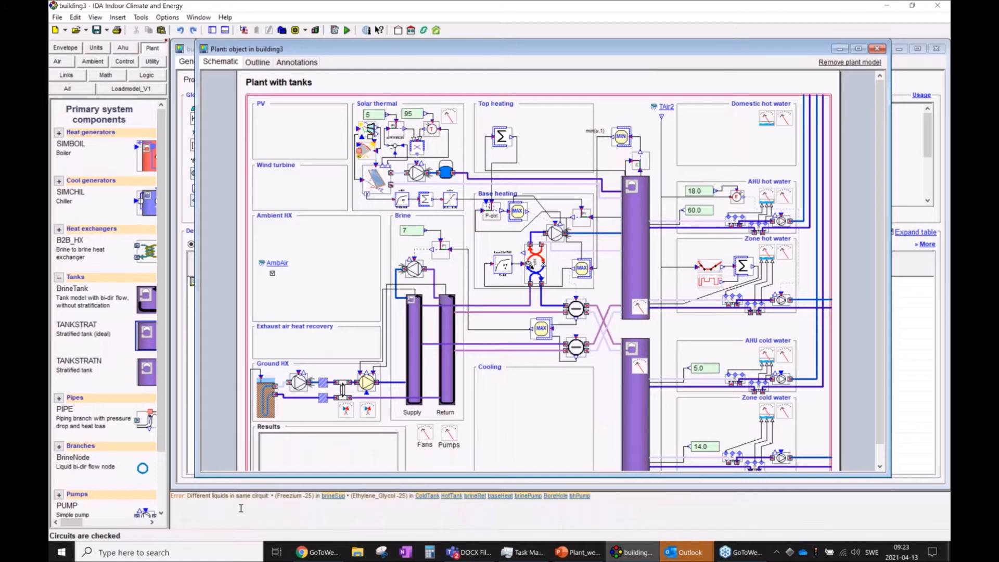
- Reopen the brine supply tank from the circuit error and set its liquid type back to Ethylene_Glycol
click(331, 497)
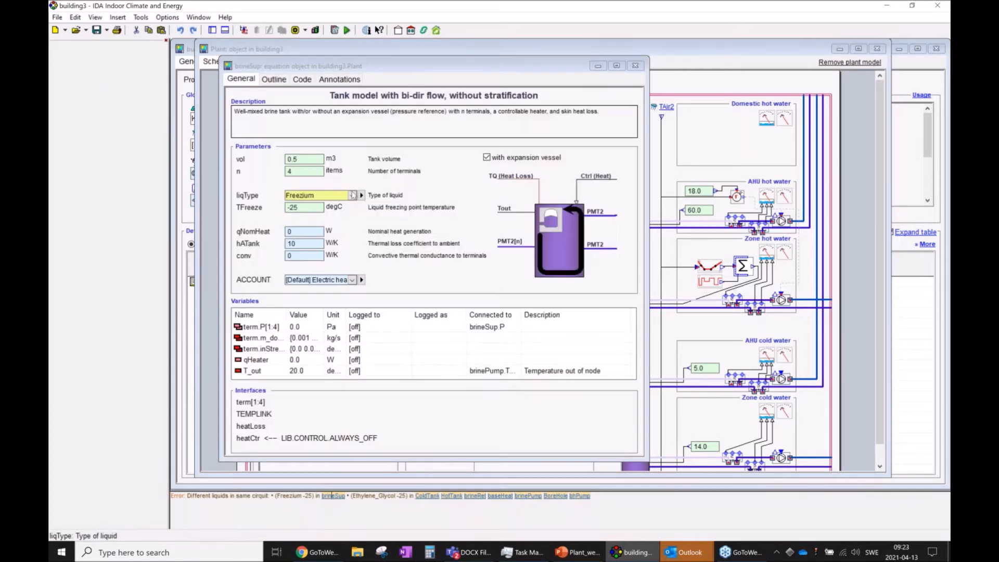
click(351, 195)
click(374, 235)
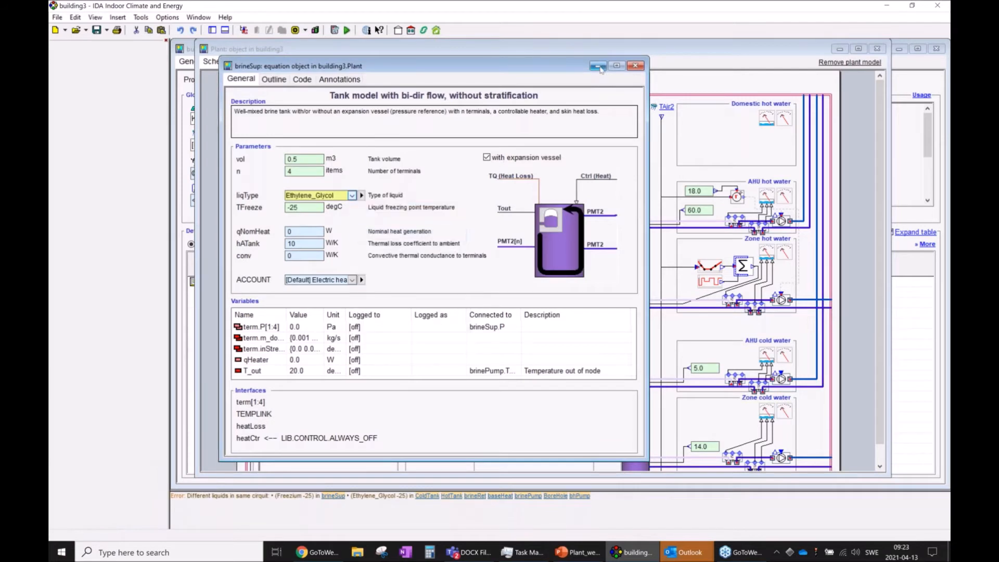
click(636, 65)
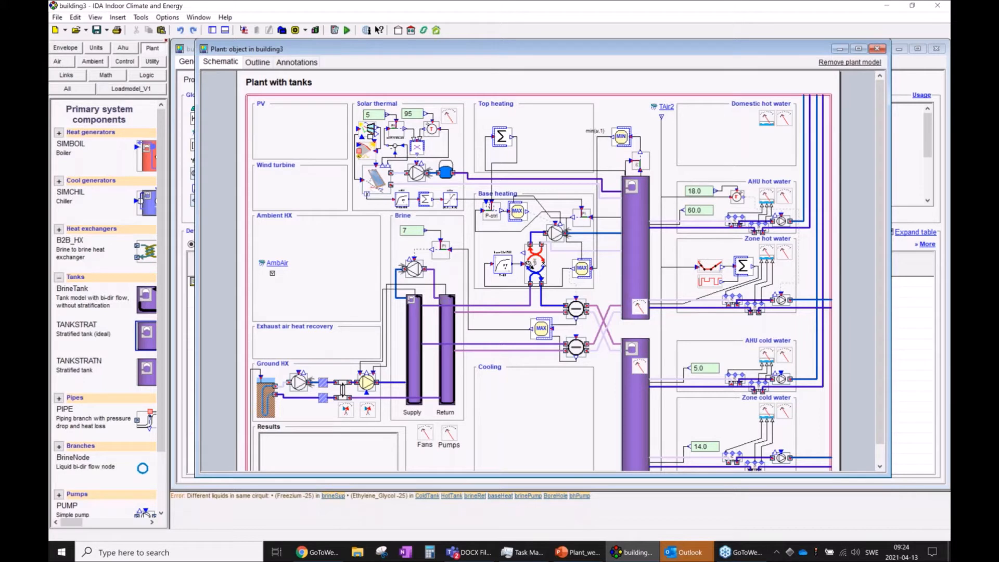
- Widen the component library and place a CHP system from the heat generators in the Ambient HX area of the plant schematic
click(167, 153)
drag(168, 153, 209, 153)
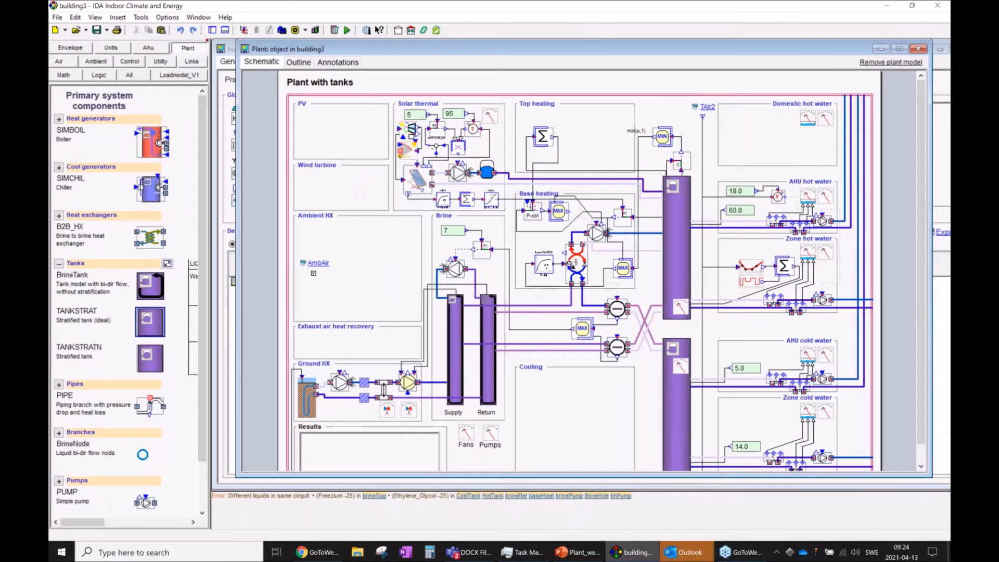
drag(566, 42, 558, 46)
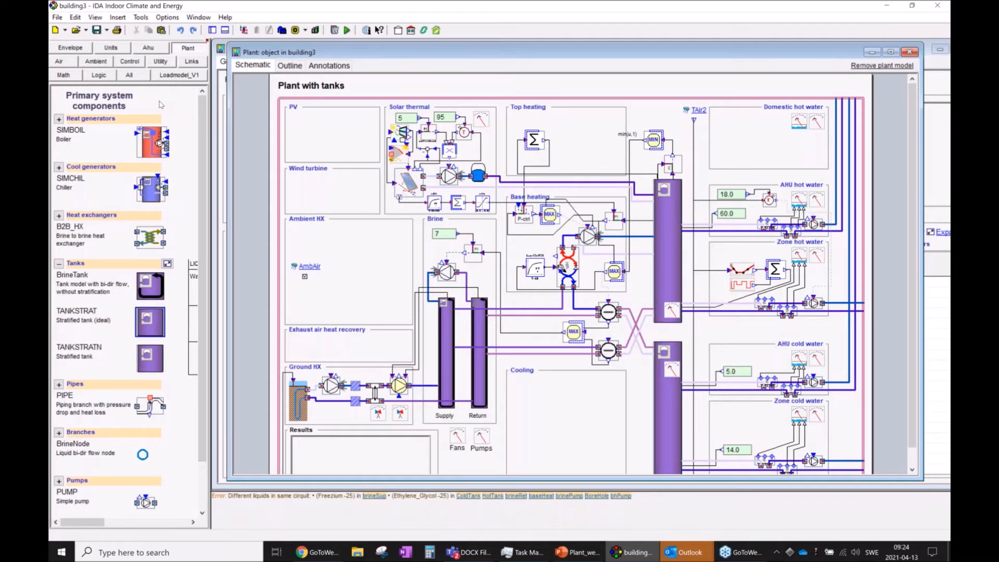
click(58, 120)
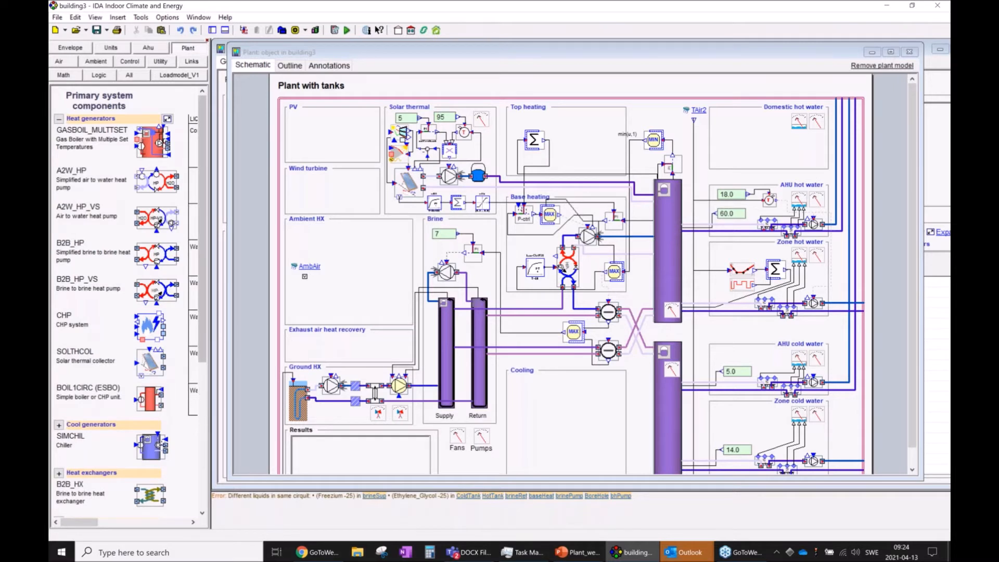
drag(150, 326, 355, 274)
click(301, 319)
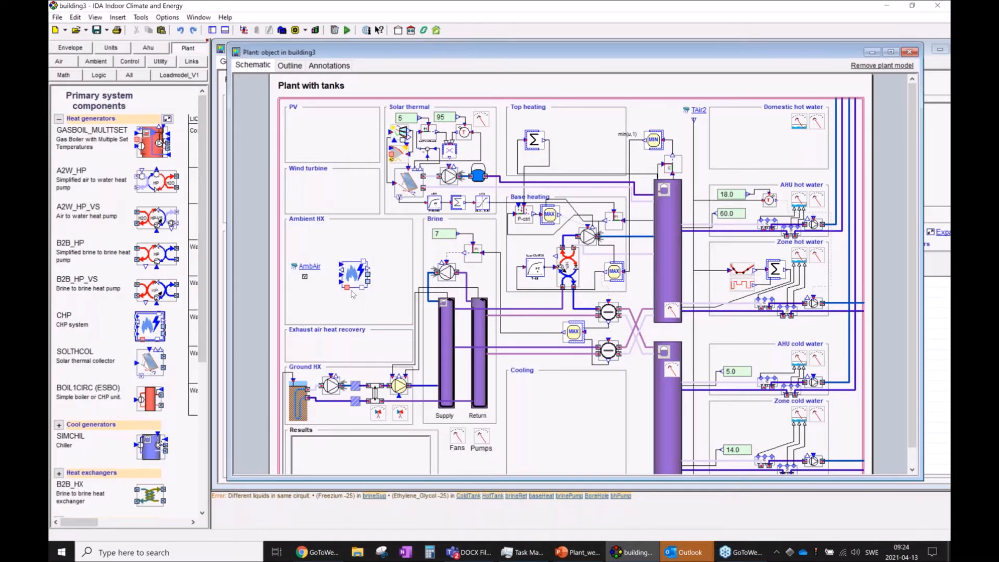
- Load the SAV-SYSTEM:XRG15 resource from the database as the CHP system's model
click(355, 276)
double_click(354, 276)
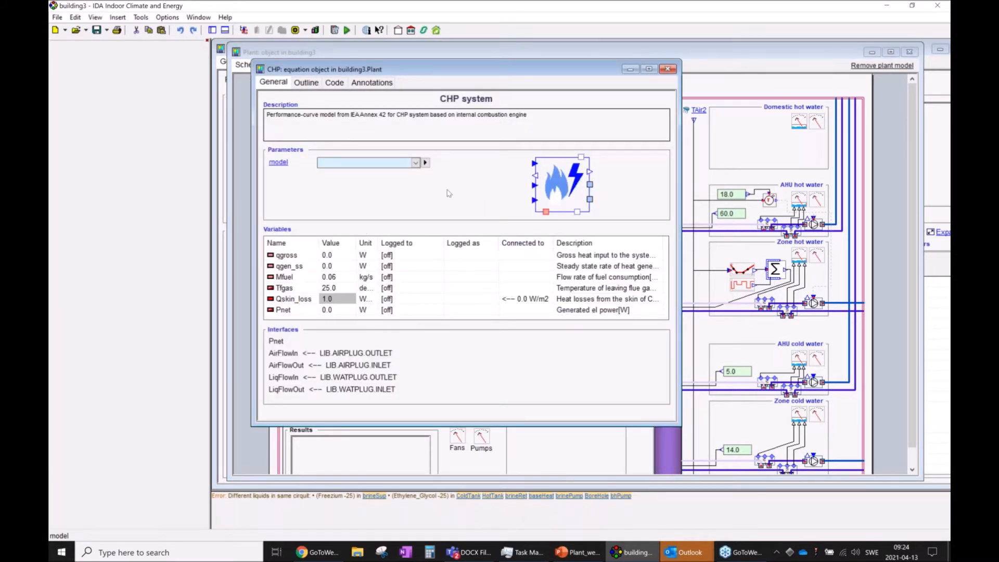
click(425, 162)
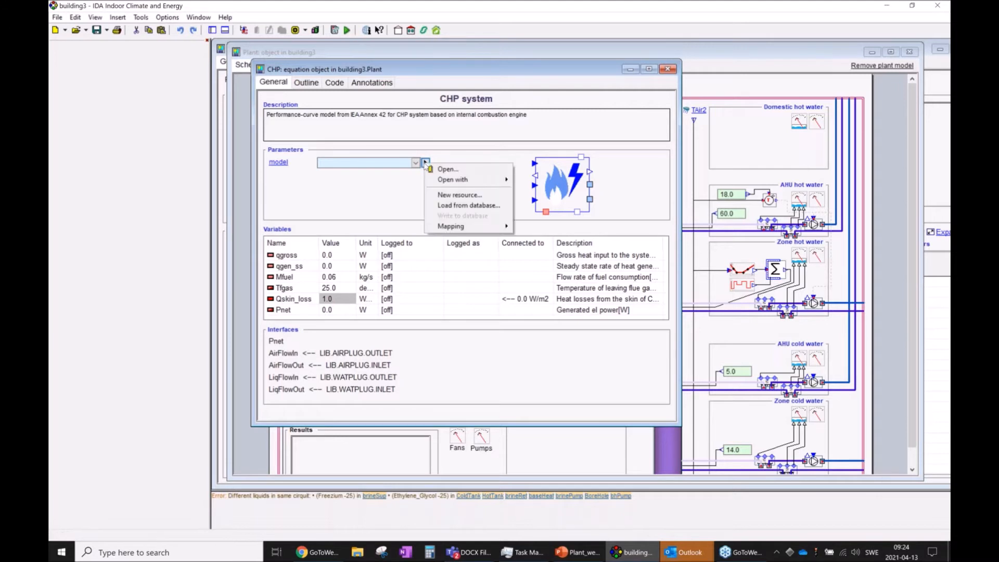
click(449, 206)
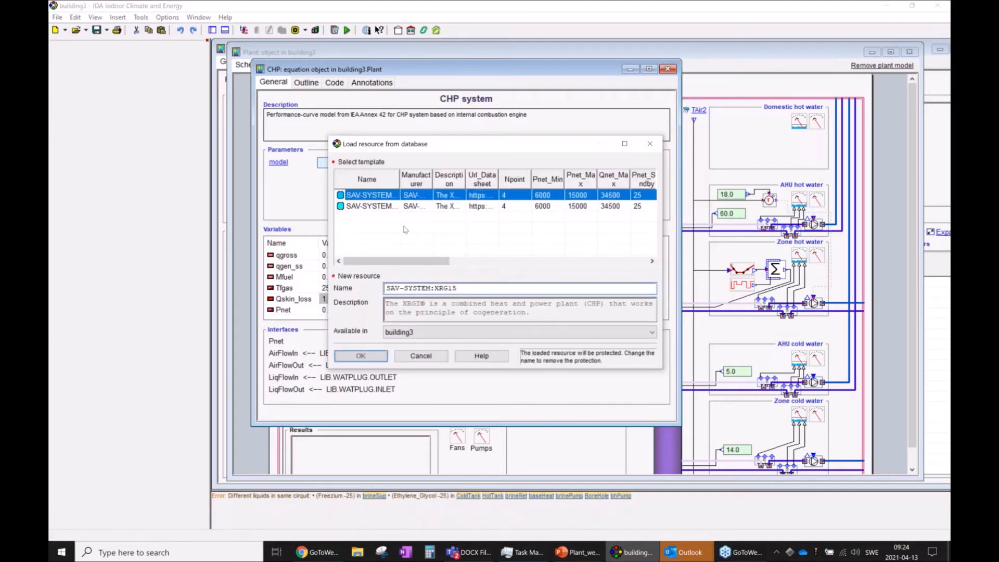
click(360, 356)
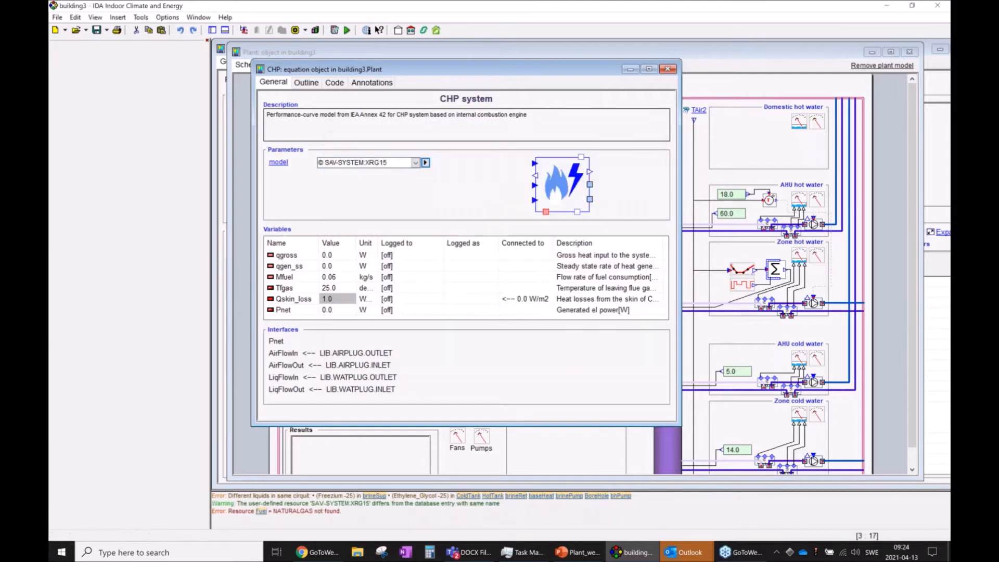
- Review the parameters of the CHP system's loaded model and close its settings
click(281, 164)
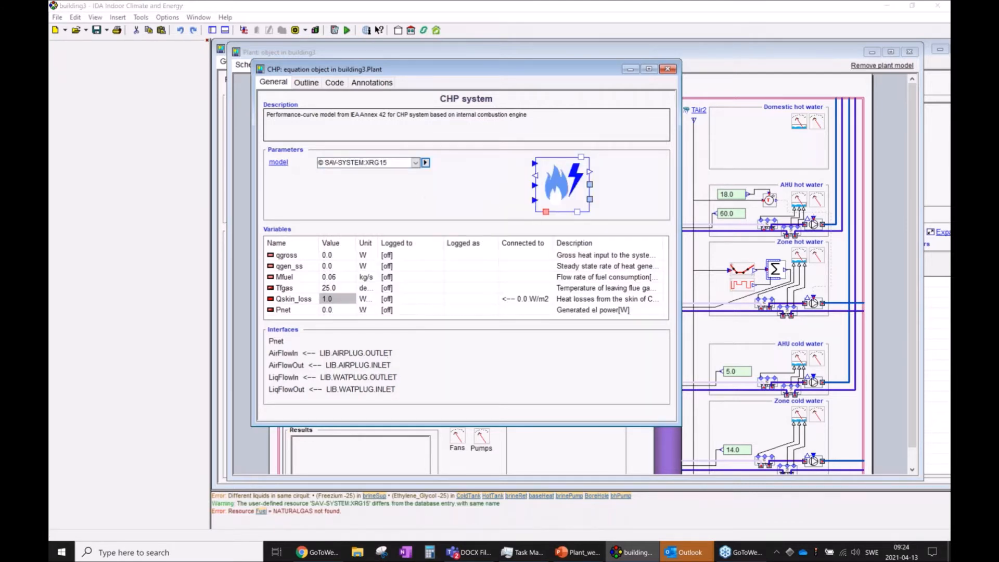
scroll(688, 226, down, 3)
scroll(687, 226, up, 3)
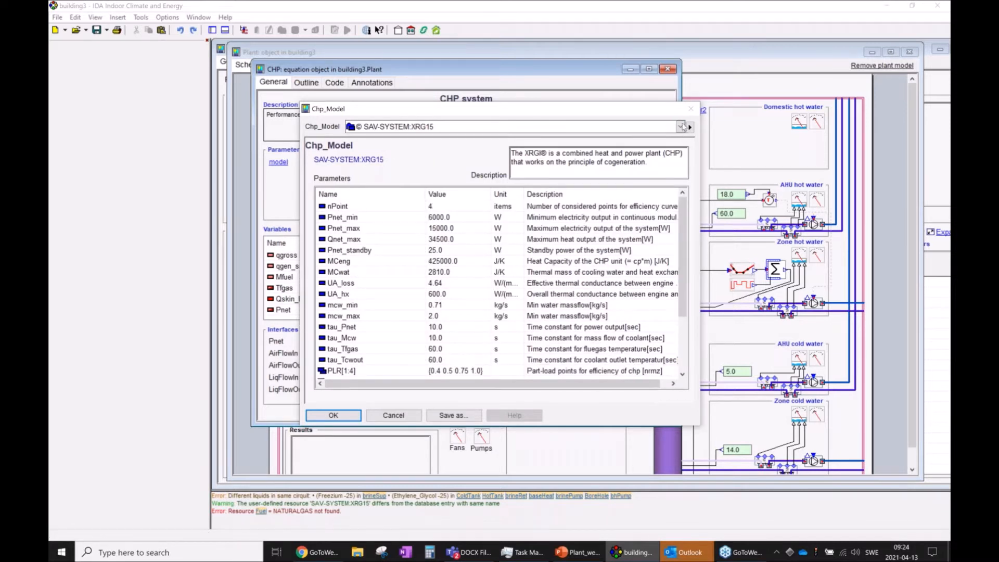
click(403, 416)
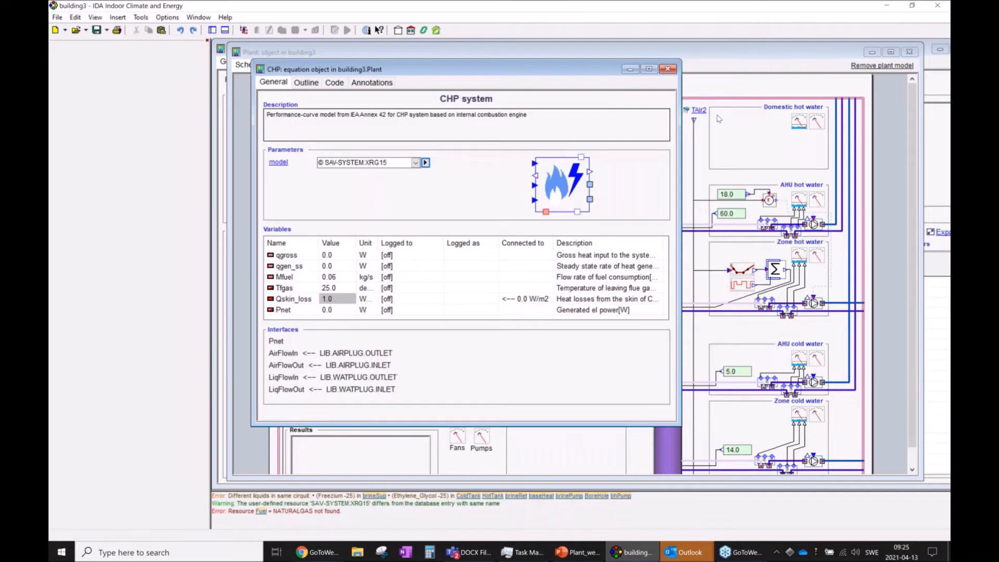
click(668, 69)
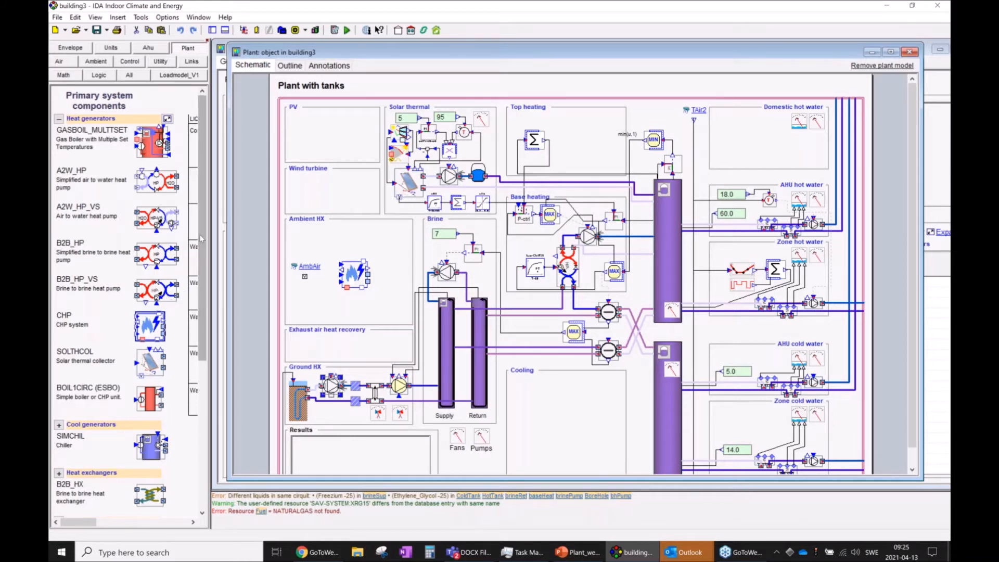
- Look through the plant component library and view the property table of the heat generators, such as liquid and pressure handling
drag(202, 239, 203, 331)
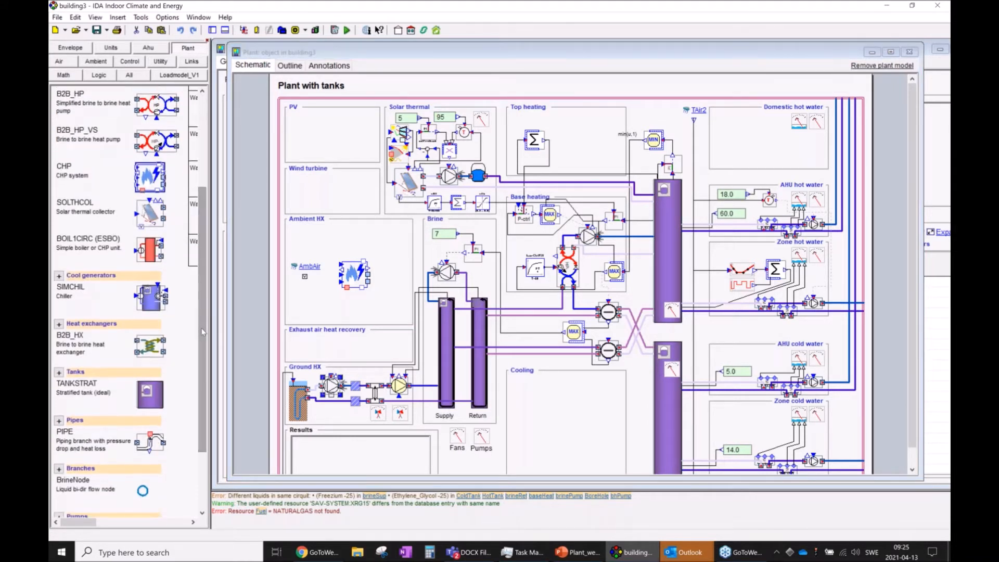
click(330, 305)
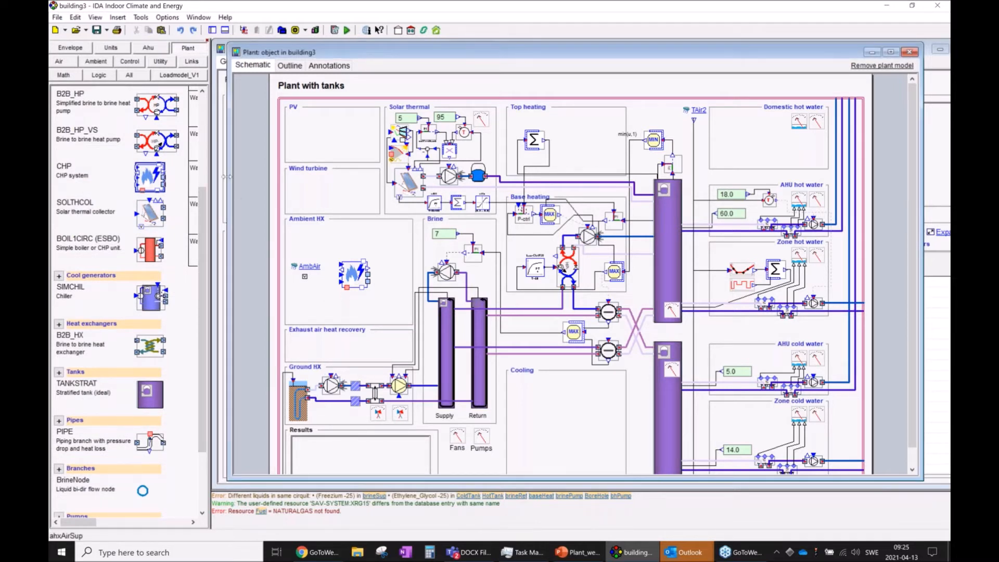
drag(203, 237, 440, 177)
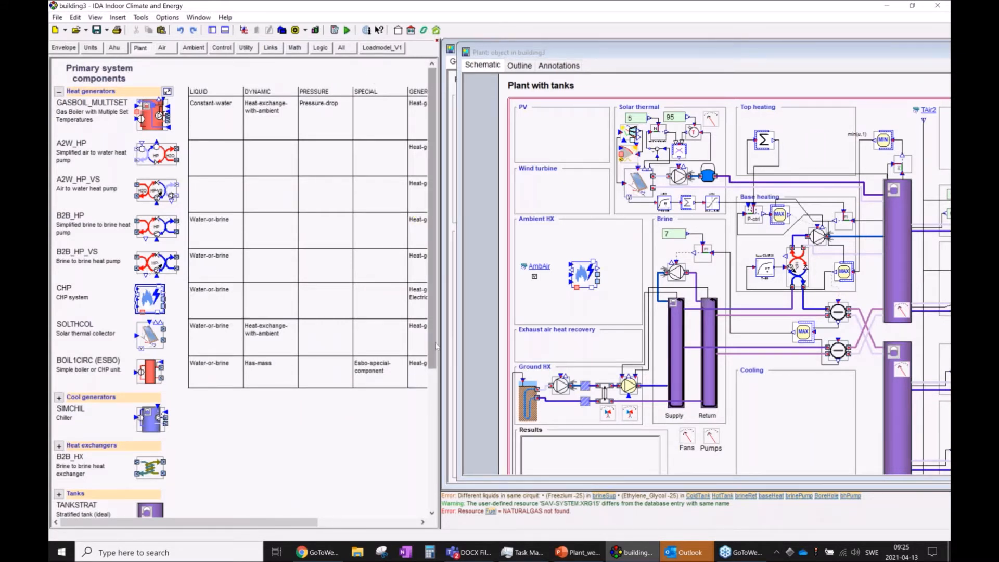
drag(438, 343, 207, 354)
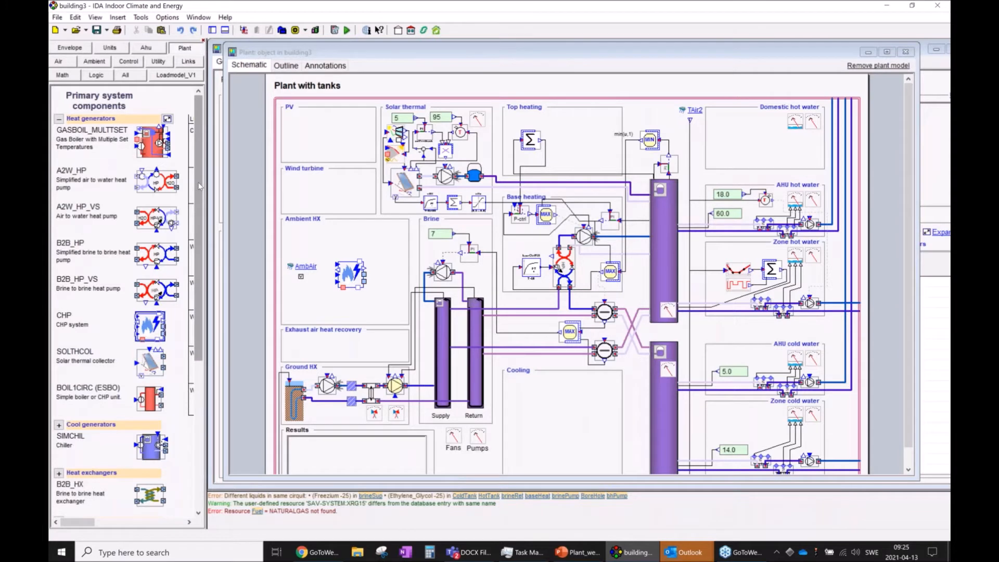
- Expand the pipe components in the library and examine the PipeBiDM plug-flow and PipeBiFD finite difference pipes
drag(200, 186, 206, 341)
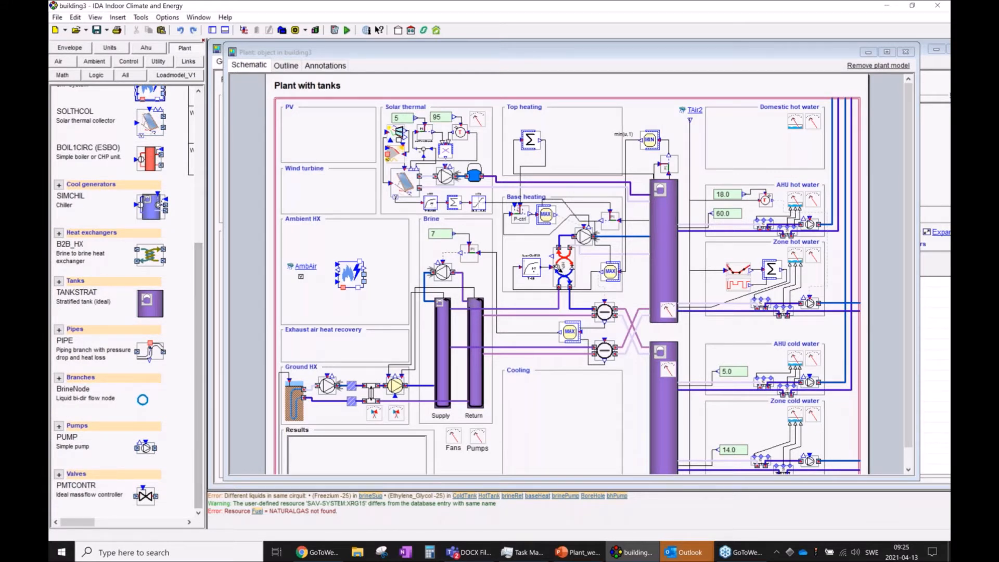
click(59, 330)
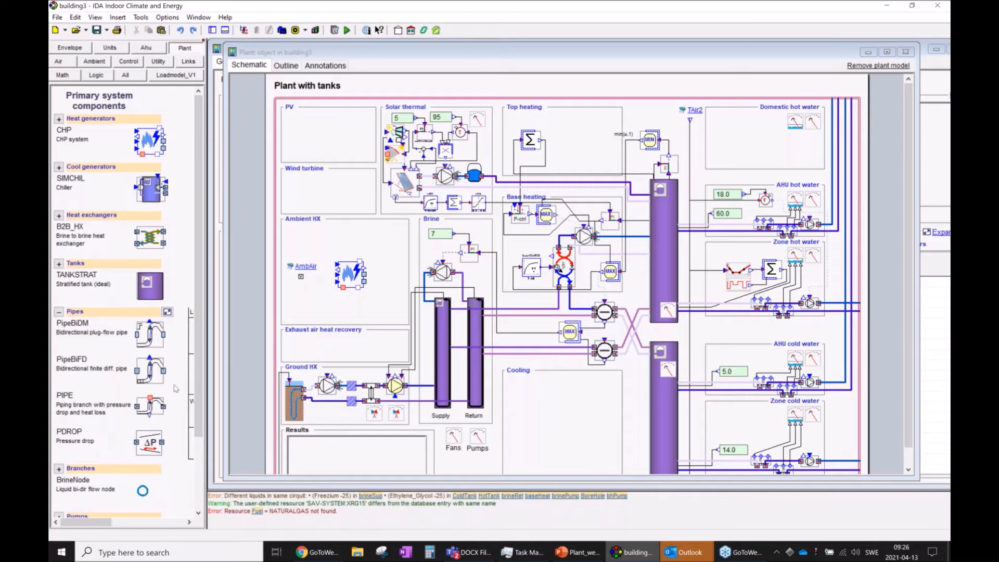
click(152, 347)
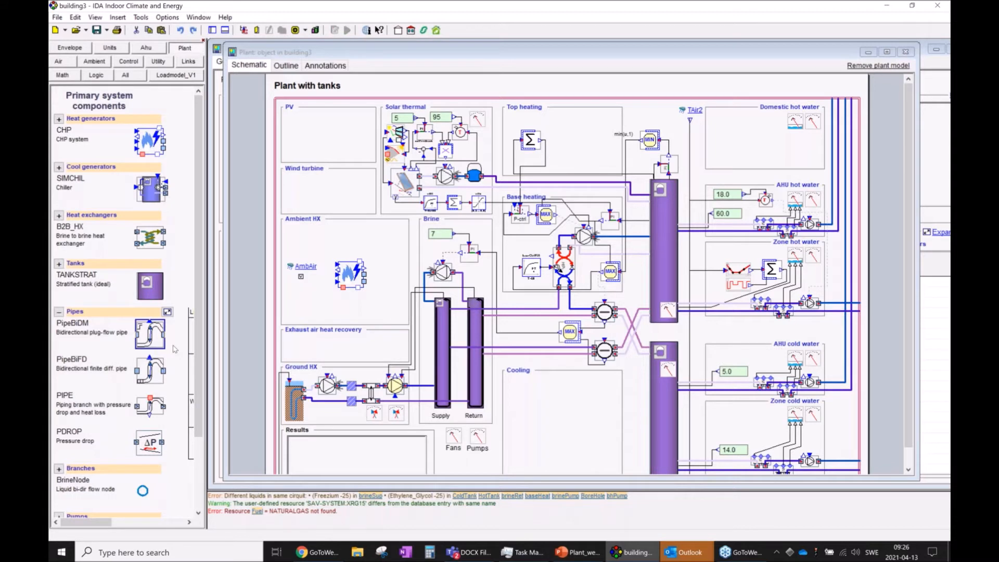
click(160, 379)
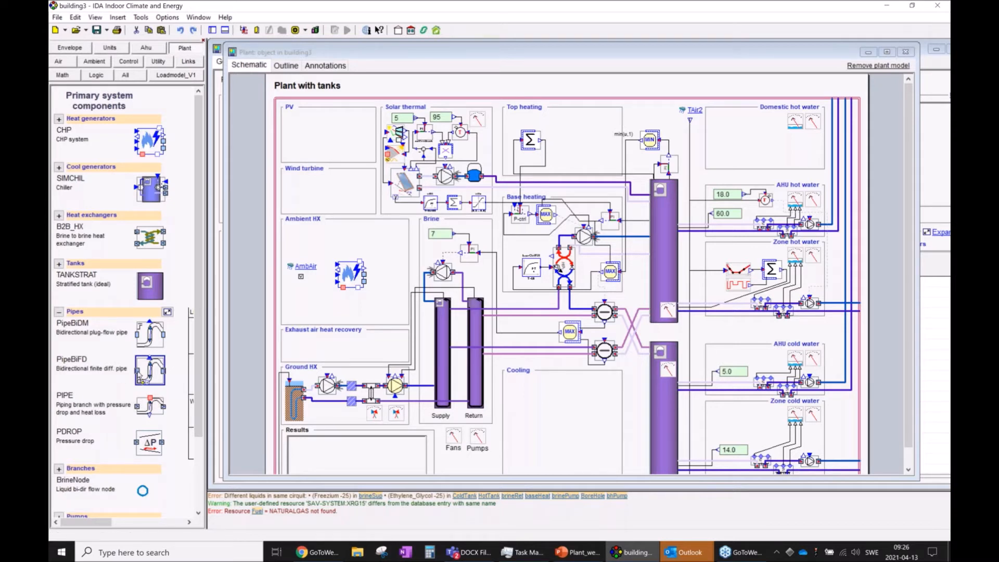
- Place a BrineNode bidirectional flow node from the library beside the CHP system in the Ambient HX section
drag(196, 312, 199, 402)
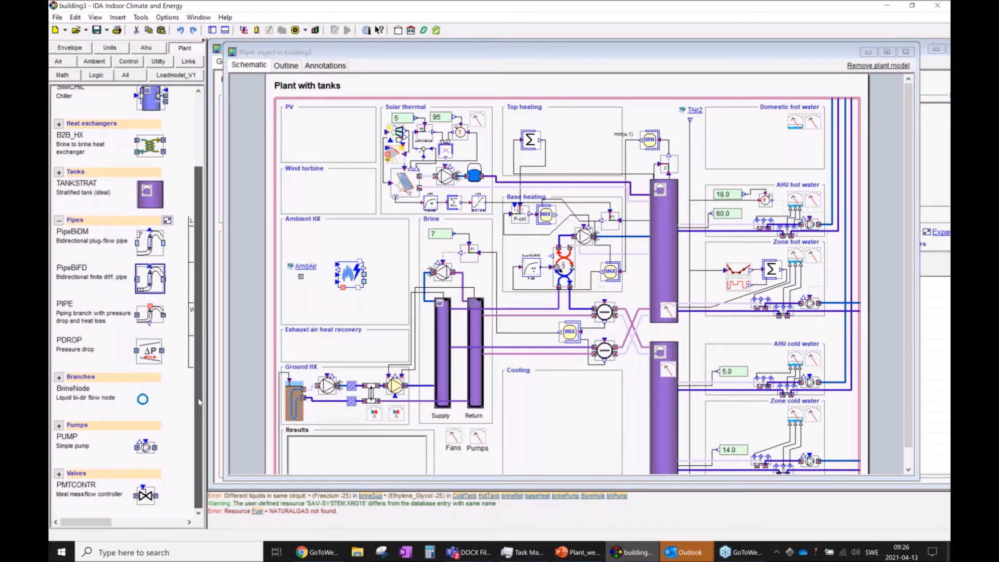
click(148, 403)
click(370, 230)
click(393, 252)
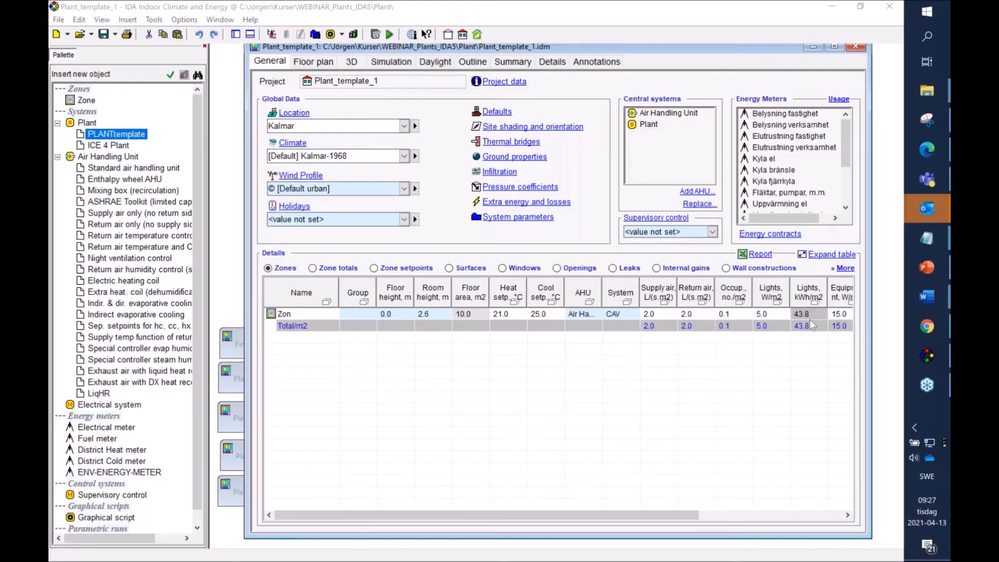
- Switch to the Plant_template_1 project, view the schematic of its existing plant enlarged, and return to the project overview
click(935, 358)
drag(439, 53, 421, 66)
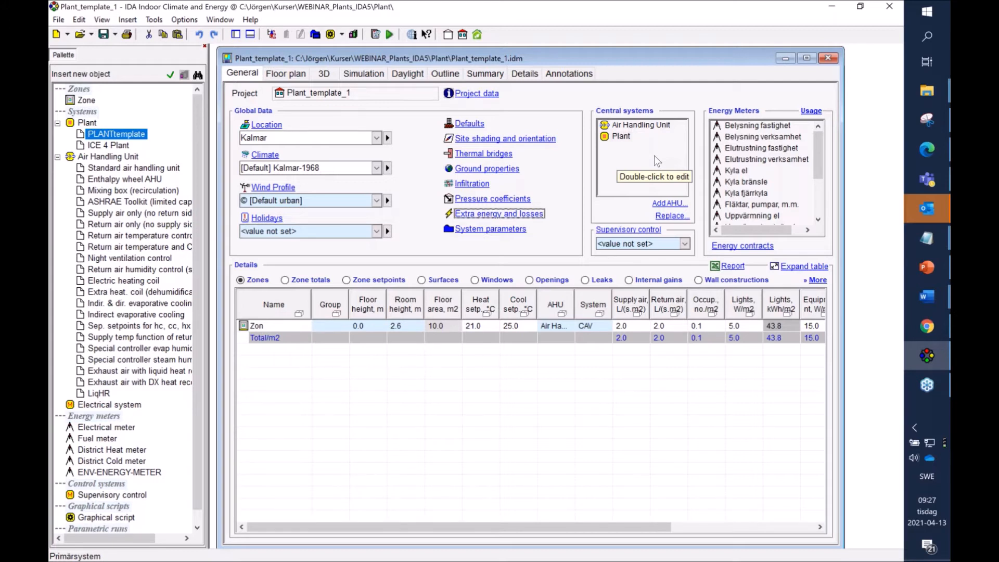
double_click(621, 136)
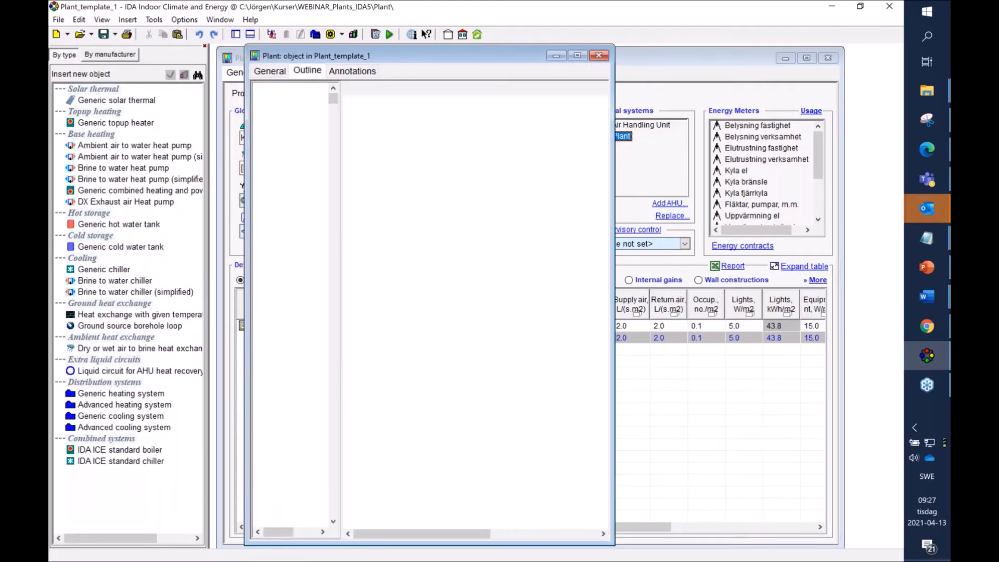
click(578, 56)
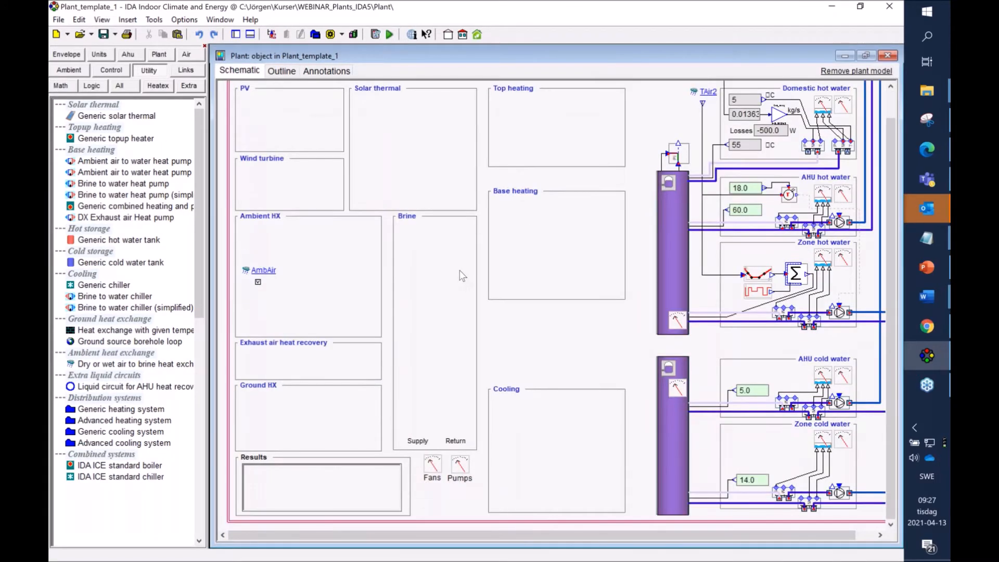
drag(787, 59, 813, 68)
click(818, 69)
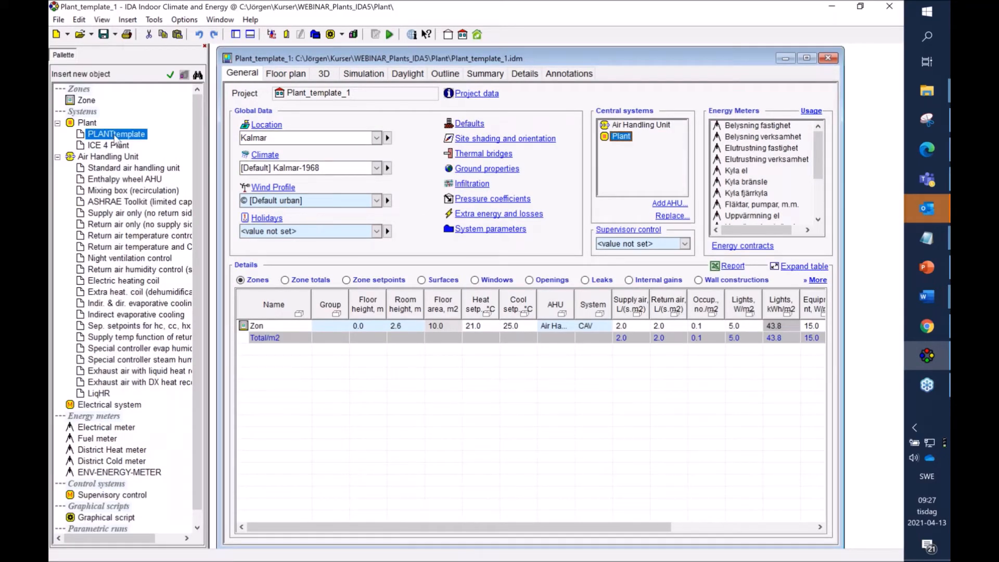
- Add the PLANTtemplate plant to the project's central systems and look over its schematic with the prepared distribution circuits
drag(115, 137, 620, 144)
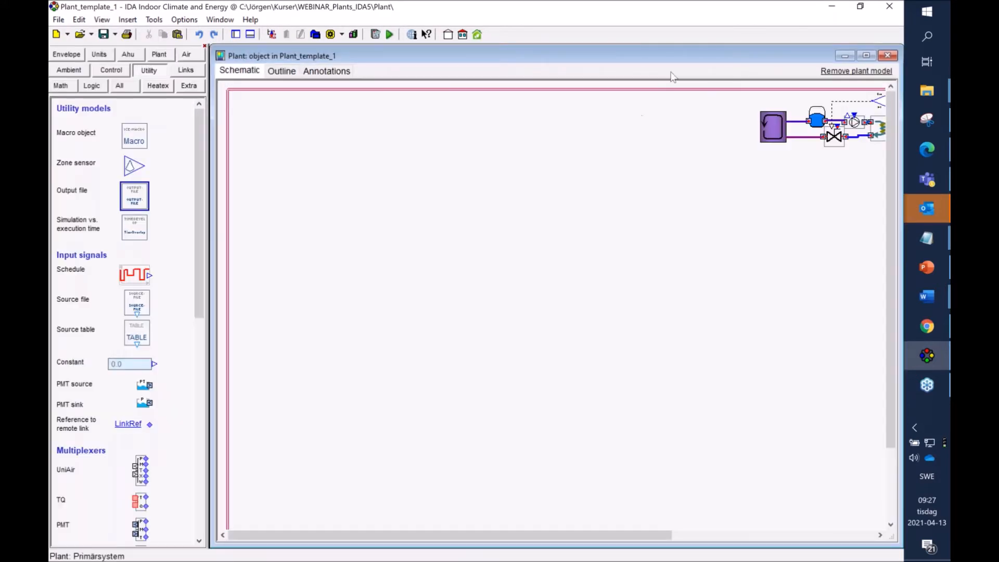
drag(492, 535, 695, 535)
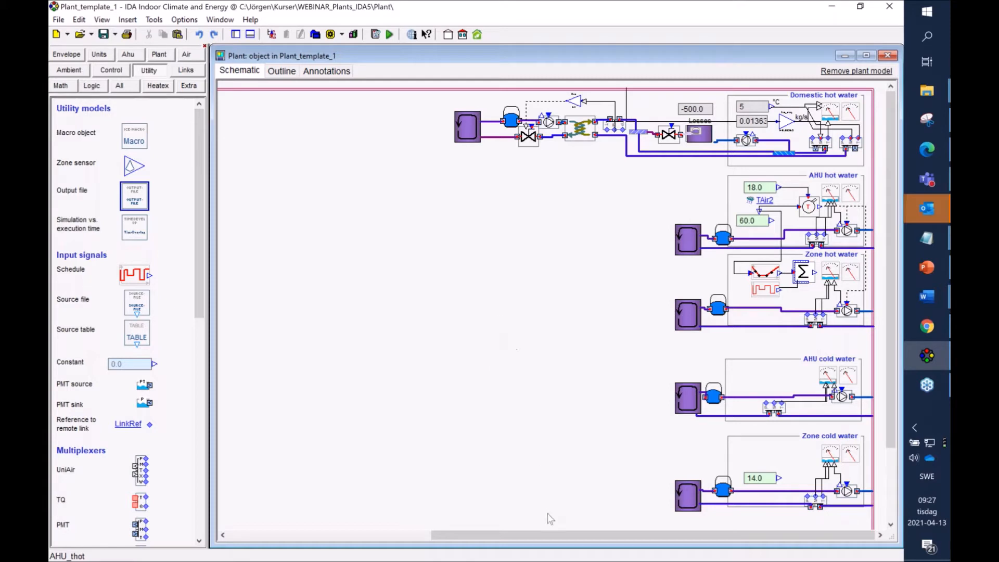
drag(553, 543, 359, 507)
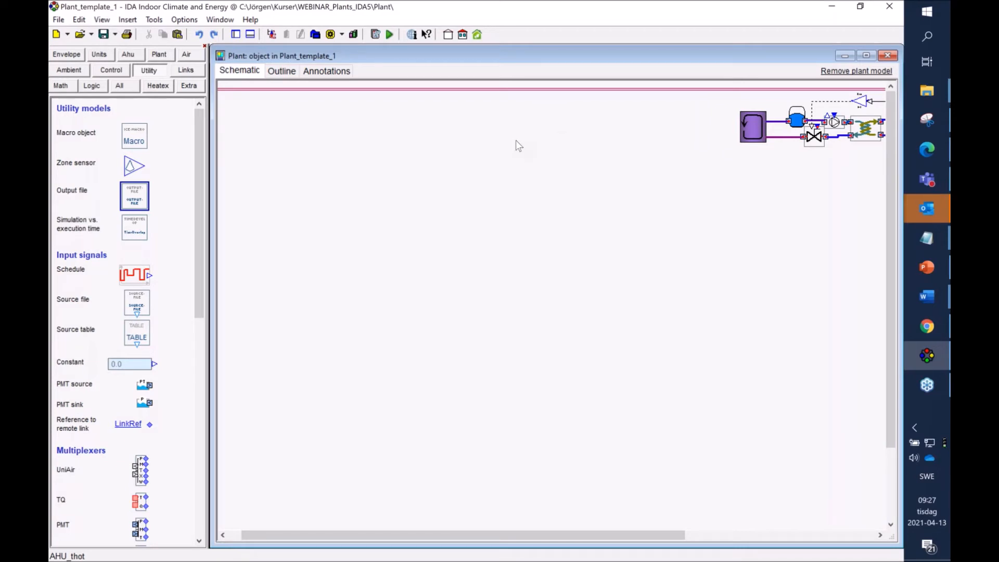
- Insert the heating and cooling system diagram as a picture in the empty area of the plant schematic
right_click(391, 122)
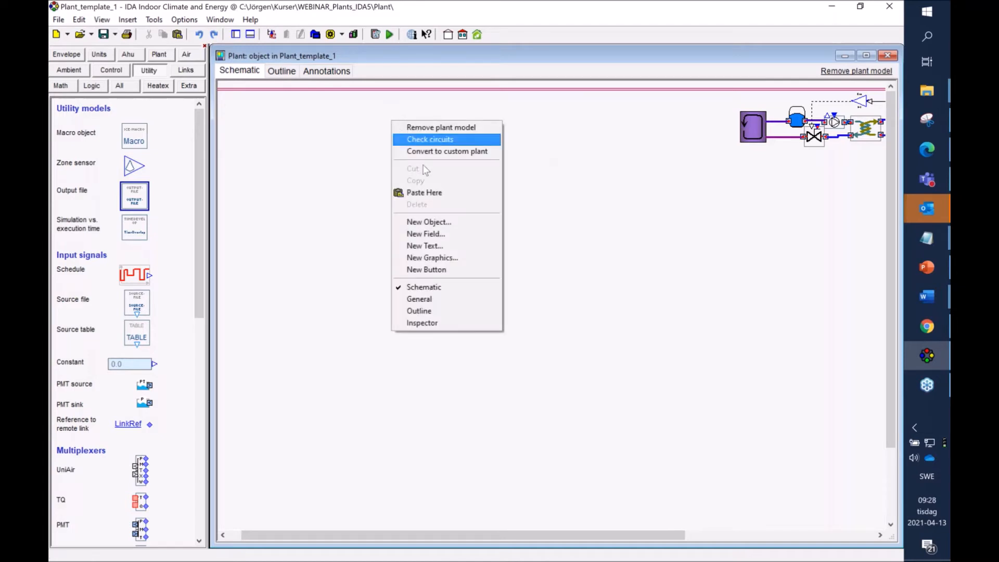
click(437, 257)
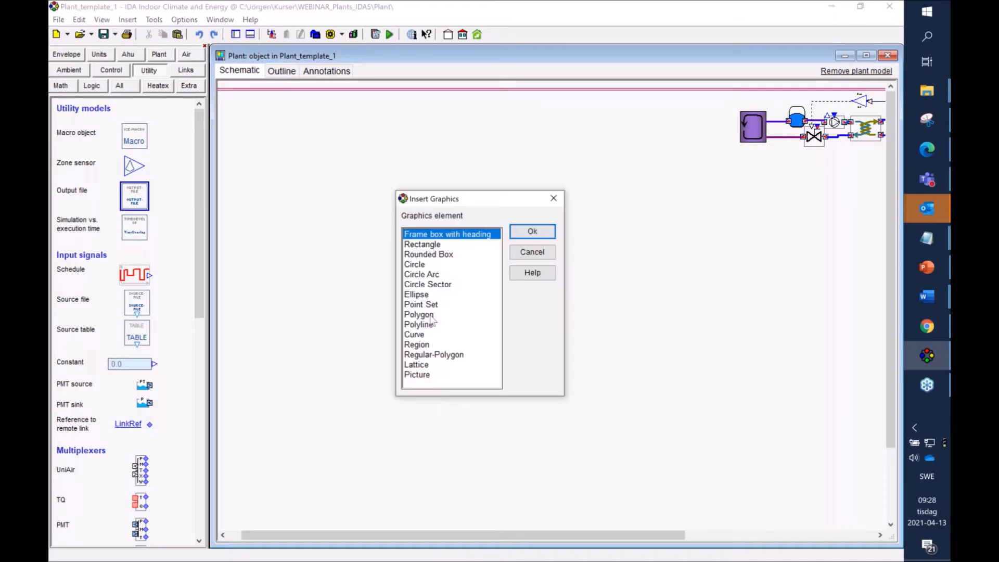
click(423, 375)
click(532, 231)
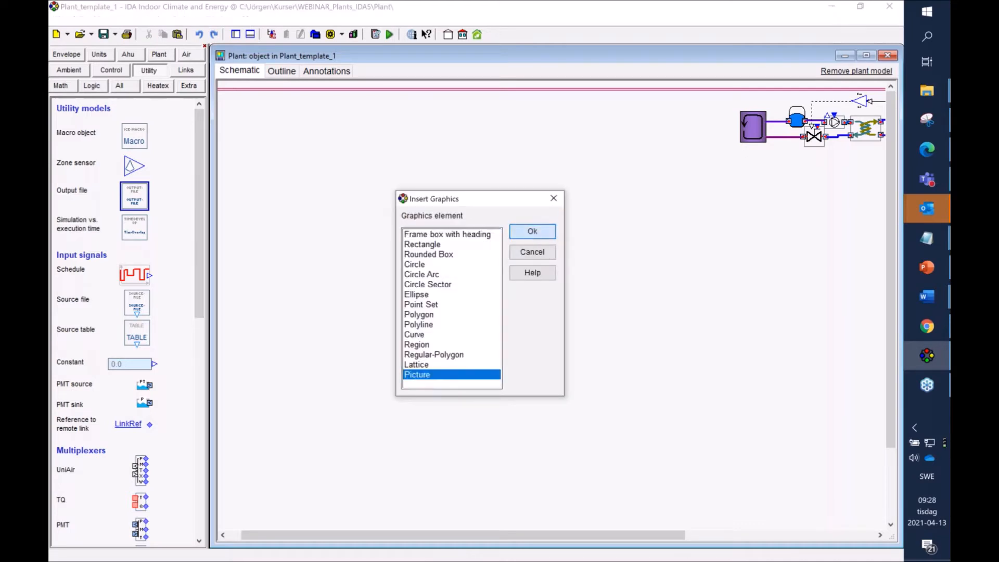
double_click(260, 235)
mouse_move(407, 138)
mouse_down()
mouse_move(269, 122)
mouse_move(548, 403)
mouse_move(690, 481)
mouse_up()
drag(480, 336, 480, 338)
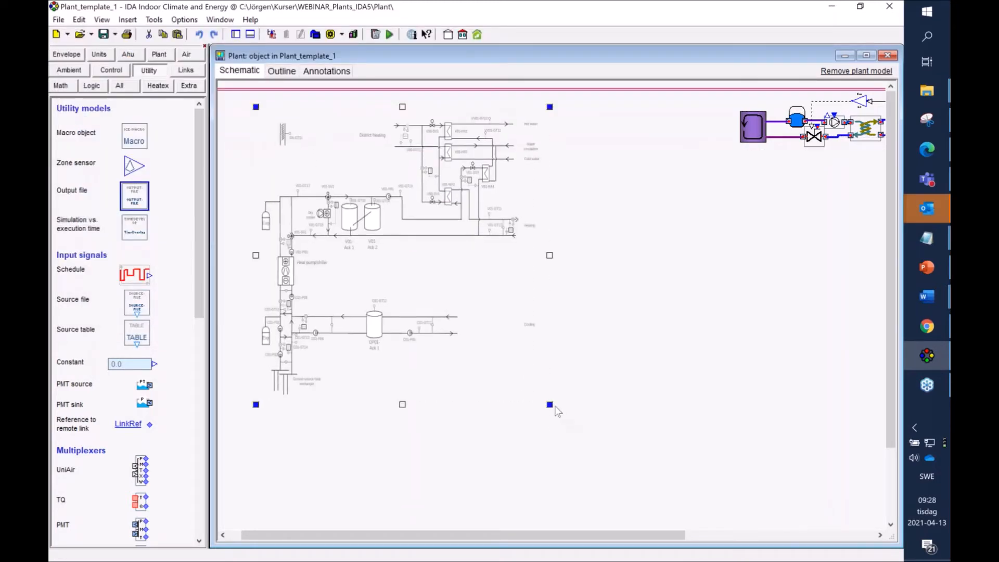
- Enlarge the system diagram picture and position it to fill the empty area beside the template's circuits
drag(550, 405, 697, 482)
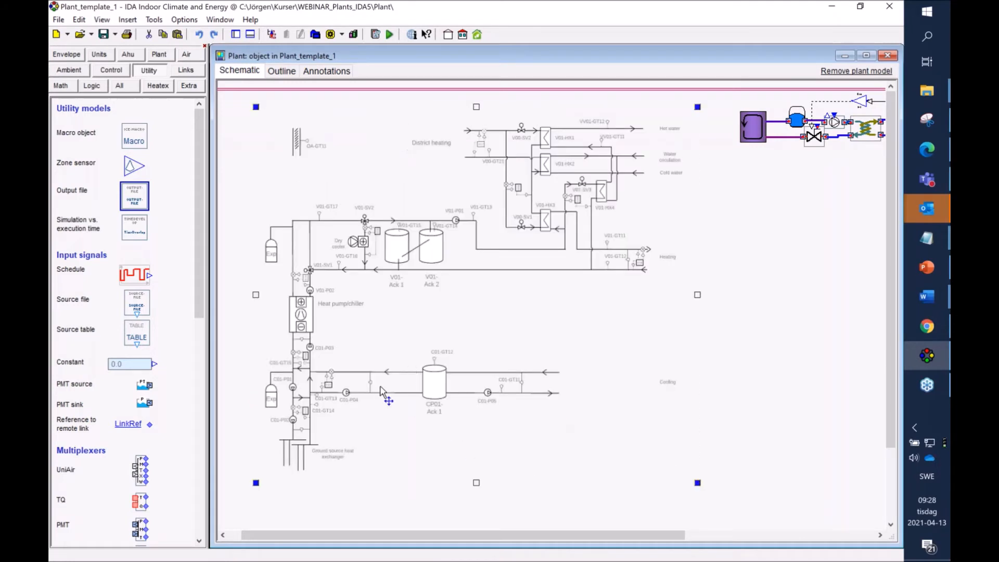
drag(256, 483, 230, 510)
drag(420, 402, 409, 388)
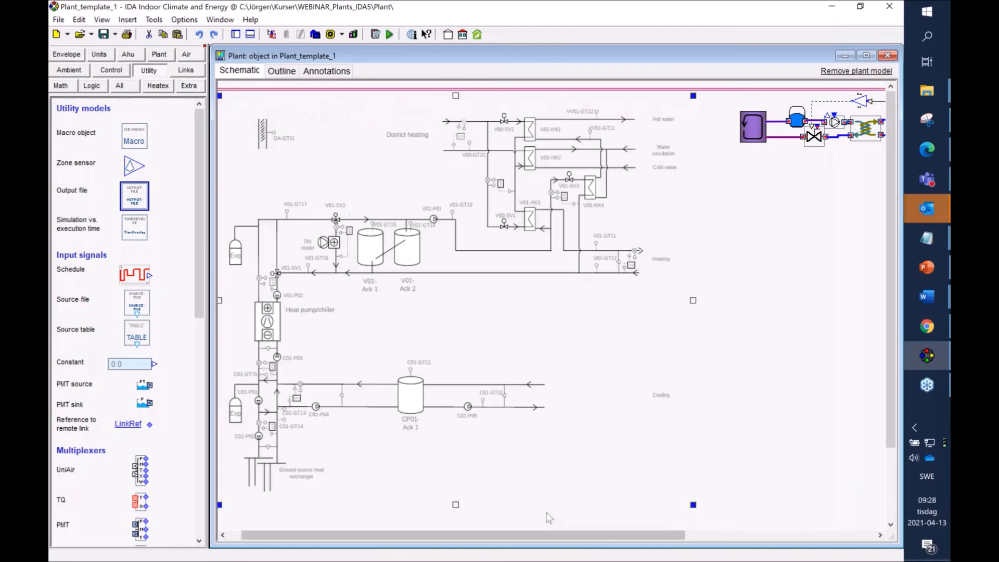
drag(720, 522, 730, 530)
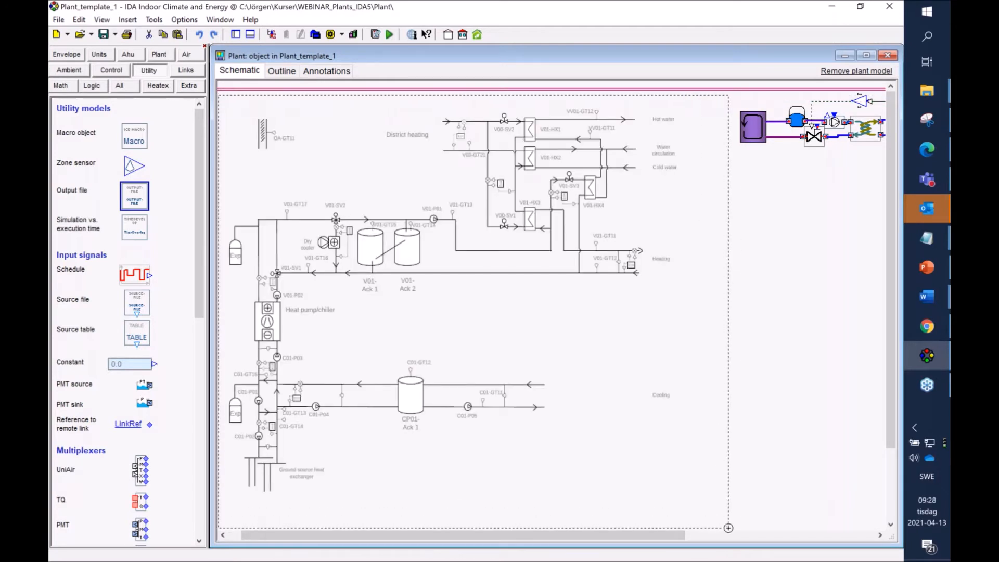
click(848, 423)
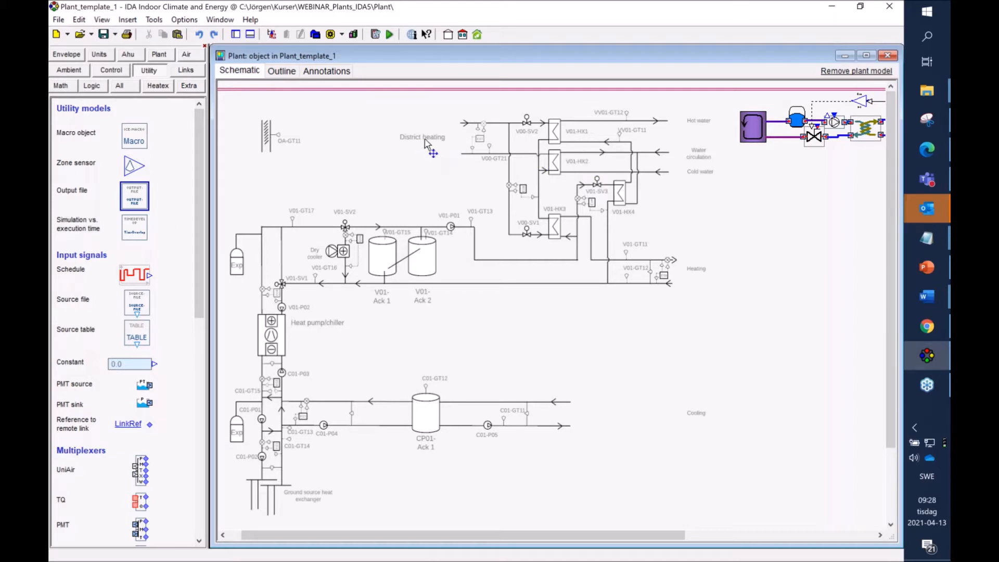
- Insert a BOIL1CIRC (ESBO) simple boiler beside the District heating label on the system diagram
click(161, 56)
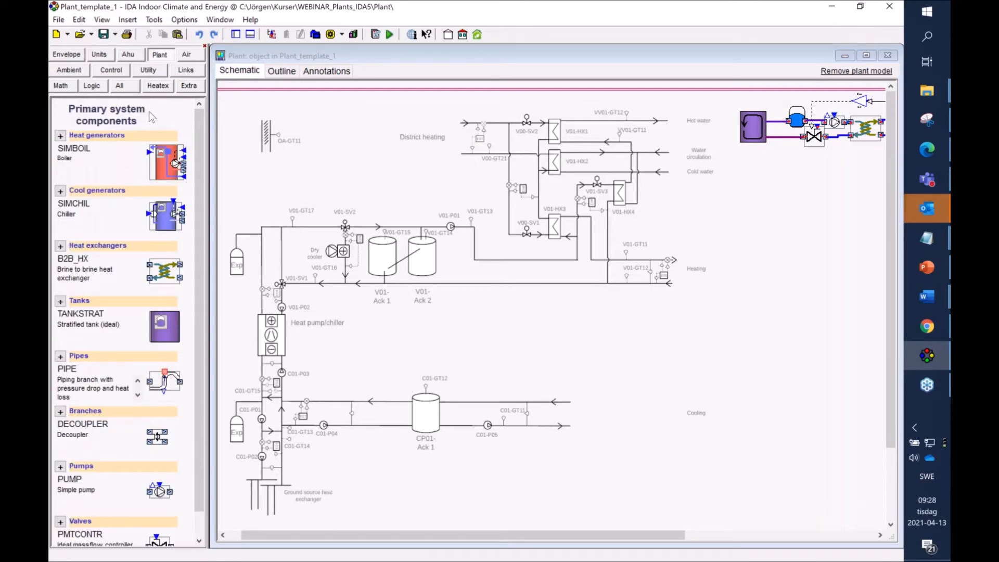
click(60, 137)
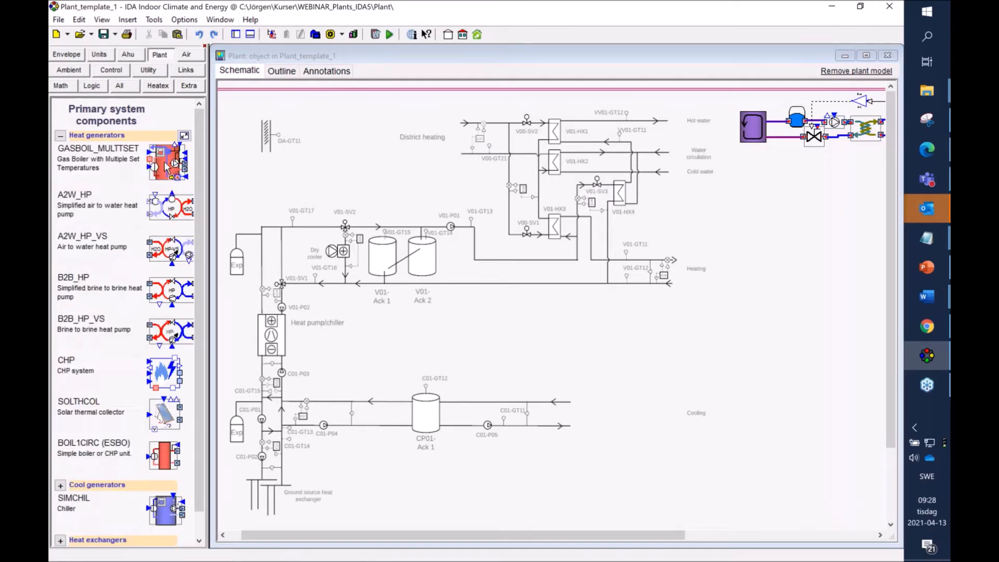
drag(169, 470, 366, 128)
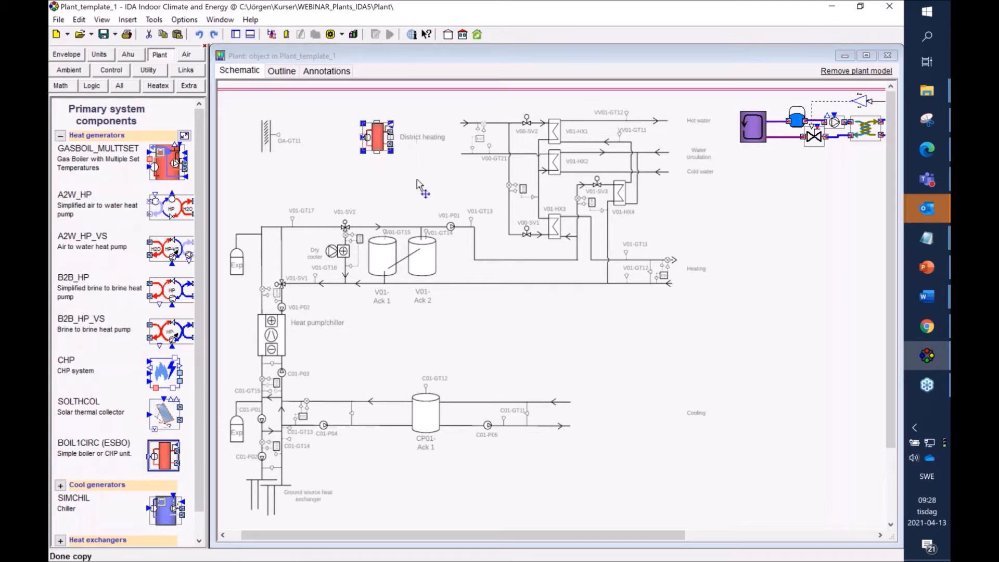
click(417, 180)
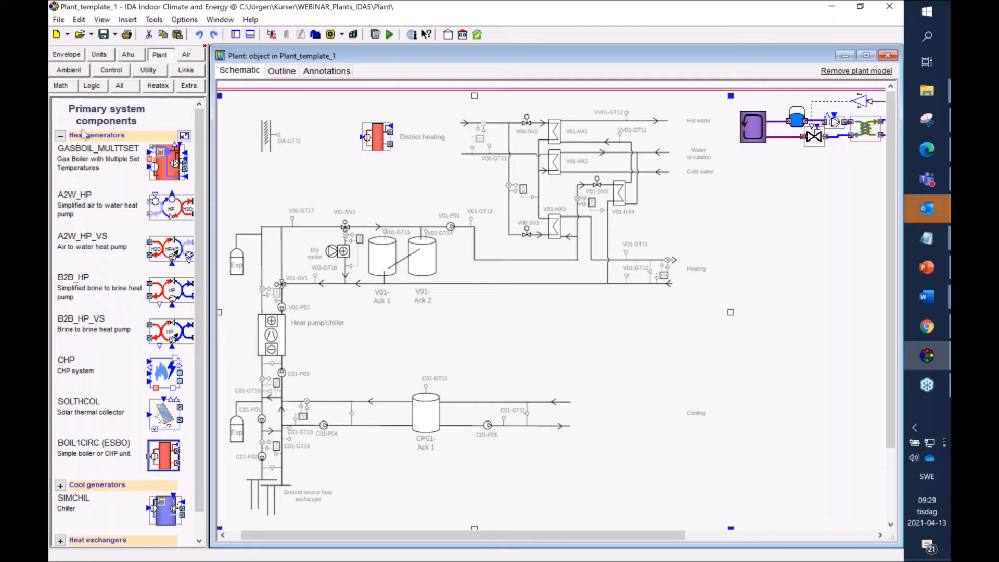
- Insert a simple PUMP beside the boiler at the District heating label and view the boiler's parameters
click(60, 136)
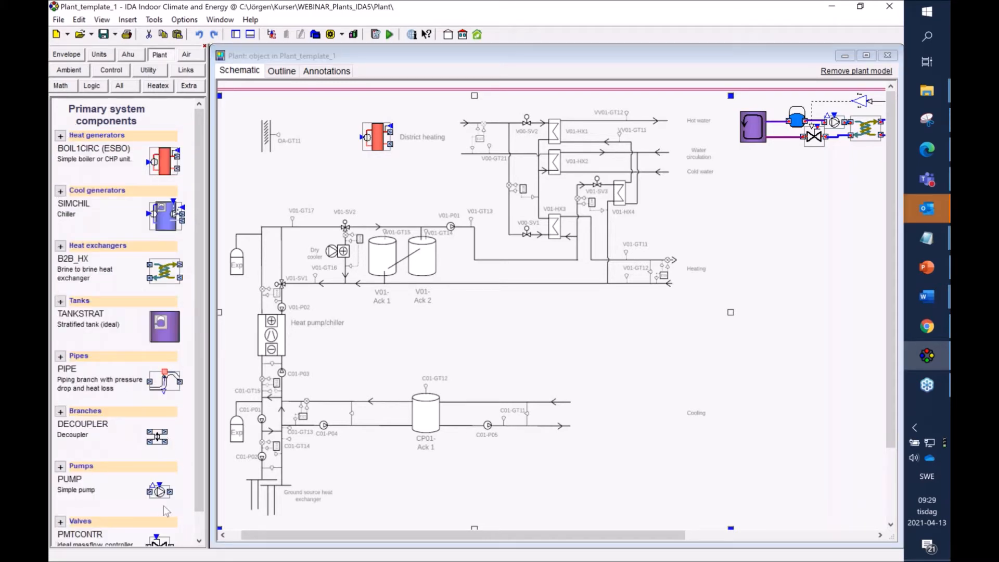
drag(162, 494, 416, 128)
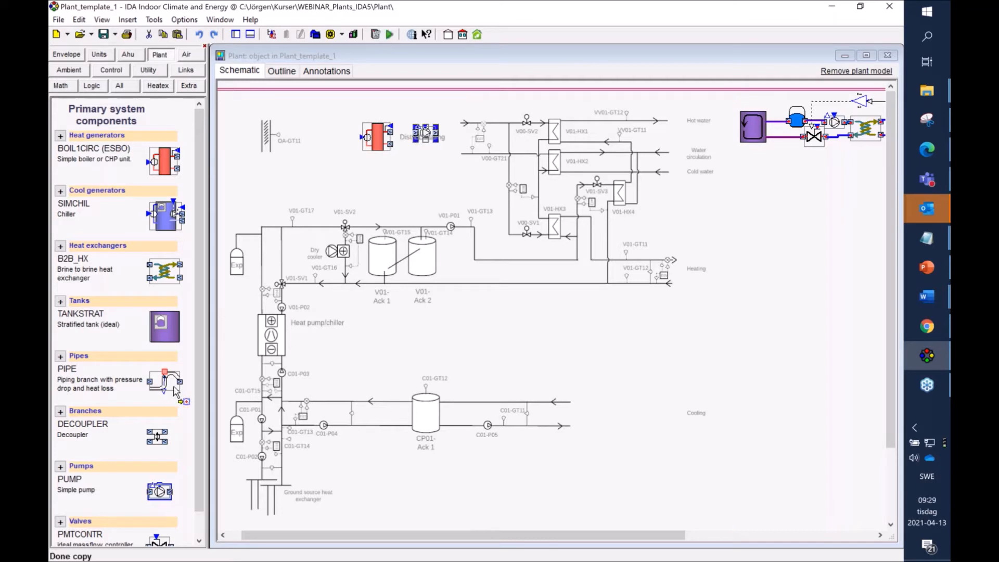
double_click(378, 139)
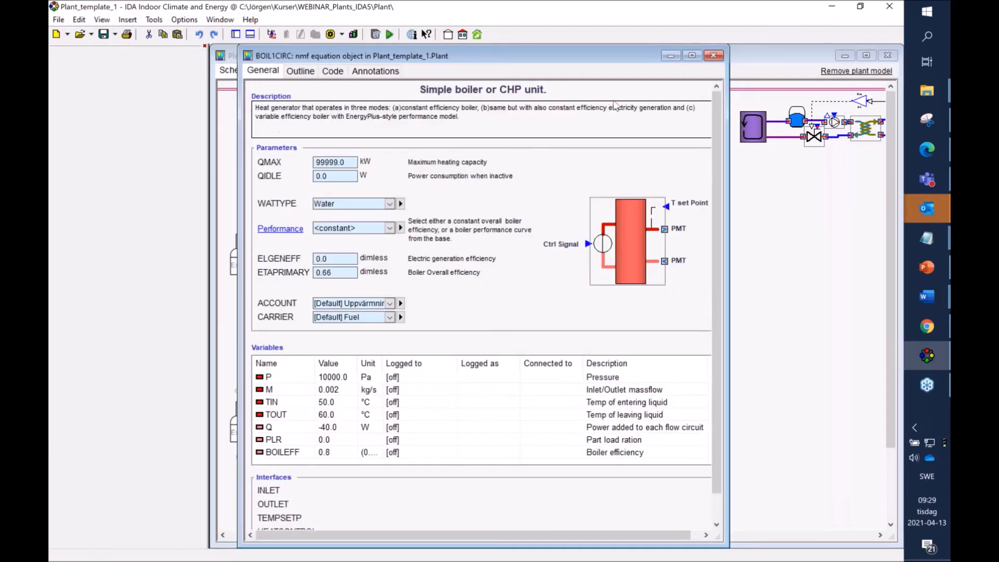
click(720, 56)
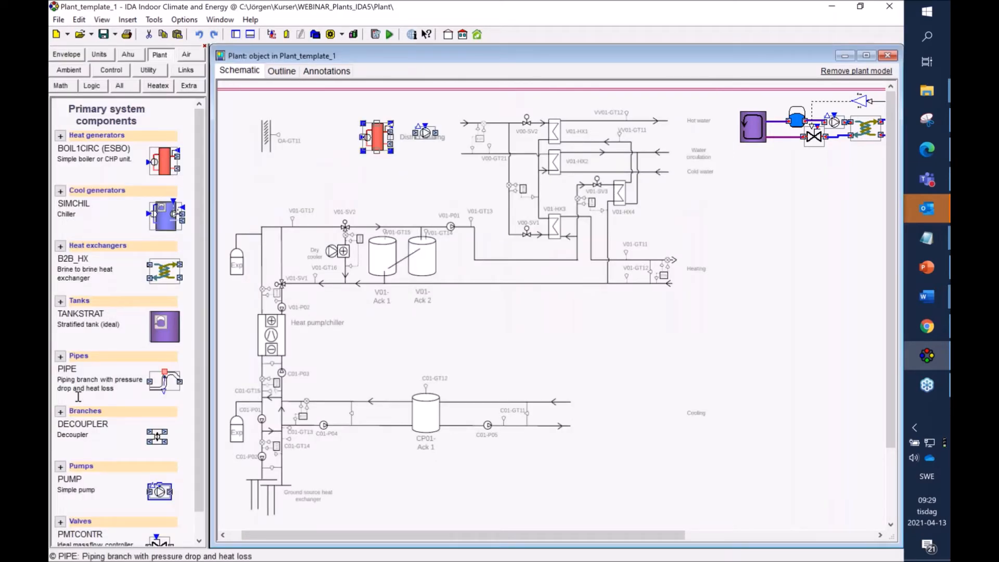
- Insert an EXPVESSEL expansion vessel between the boiler and the pump, shifting the boiler to make room
click(60, 412)
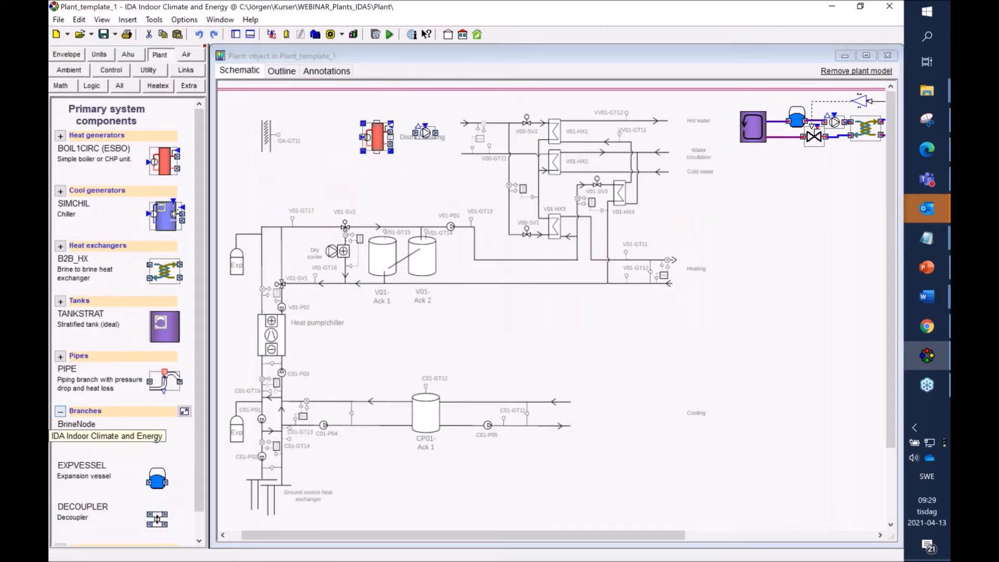
mouse_move(400, 122)
mouse_down()
mouse_move(374, 143)
mouse_move(401, 135)
mouse_up()
click(401, 170)
click(404, 156)
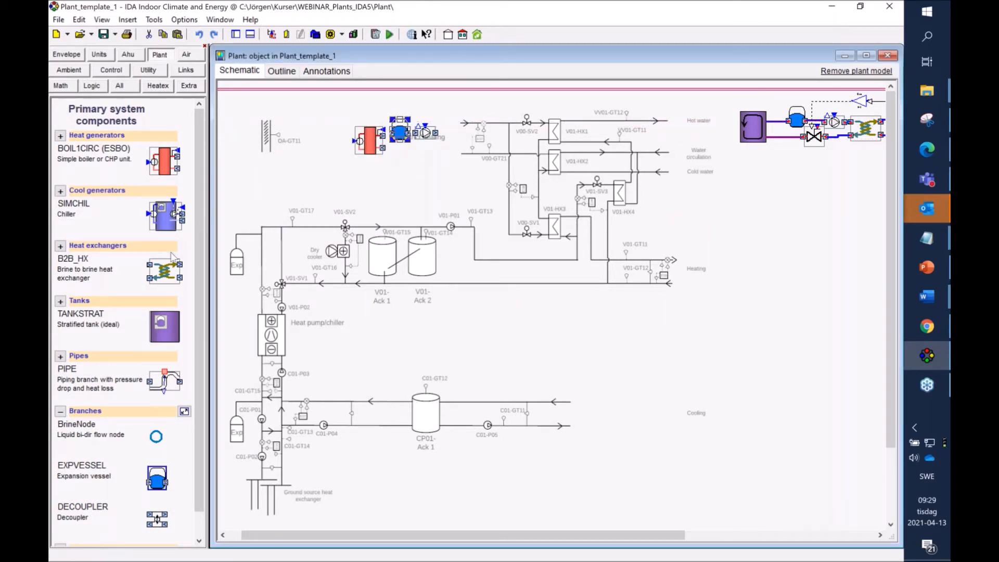
- Insert a PMTCONTR ideal massflow controller after the pump and connect the boiler outlet through the vessel and pump
drag(199, 319, 198, 345)
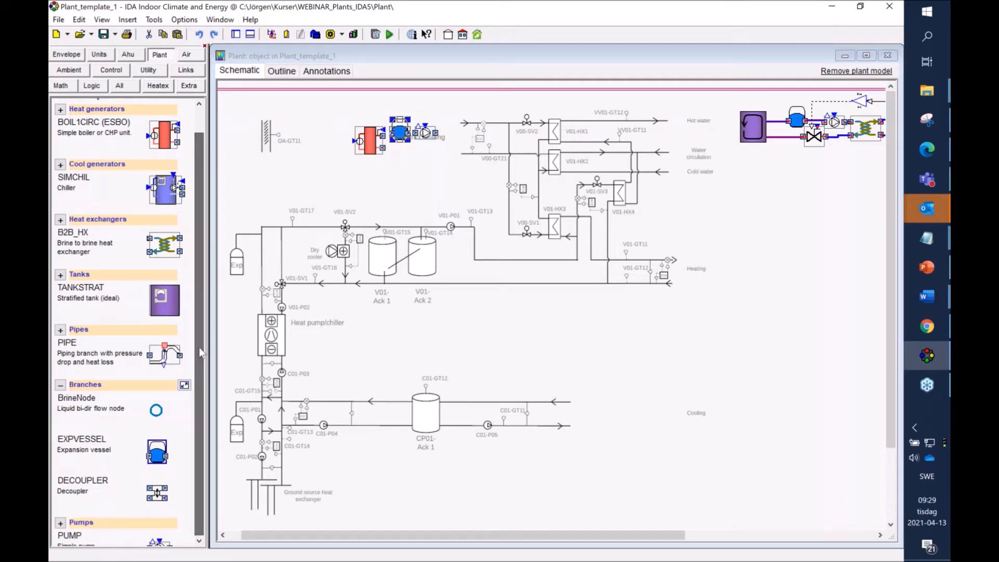
click(61, 385)
click(159, 522)
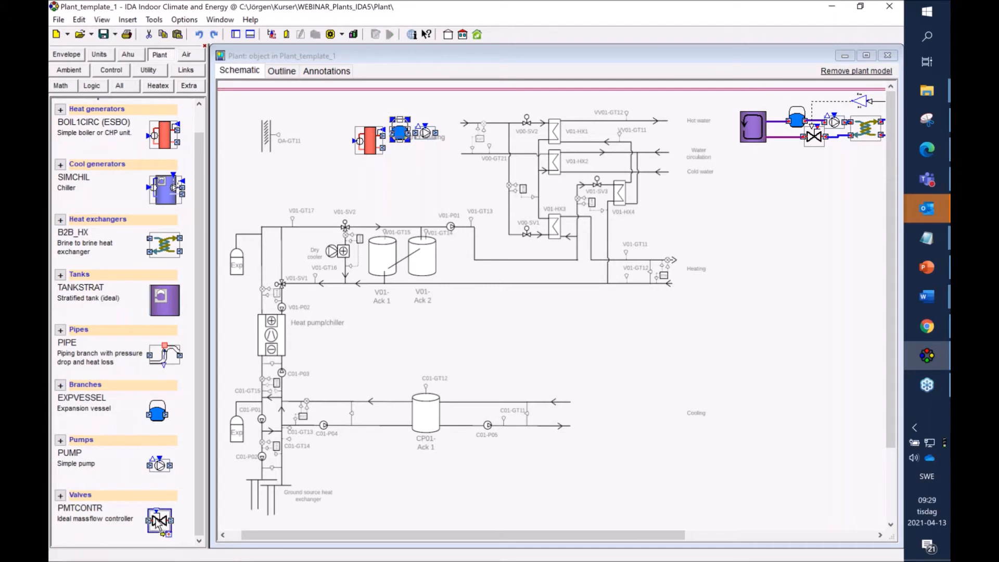
click(448, 125)
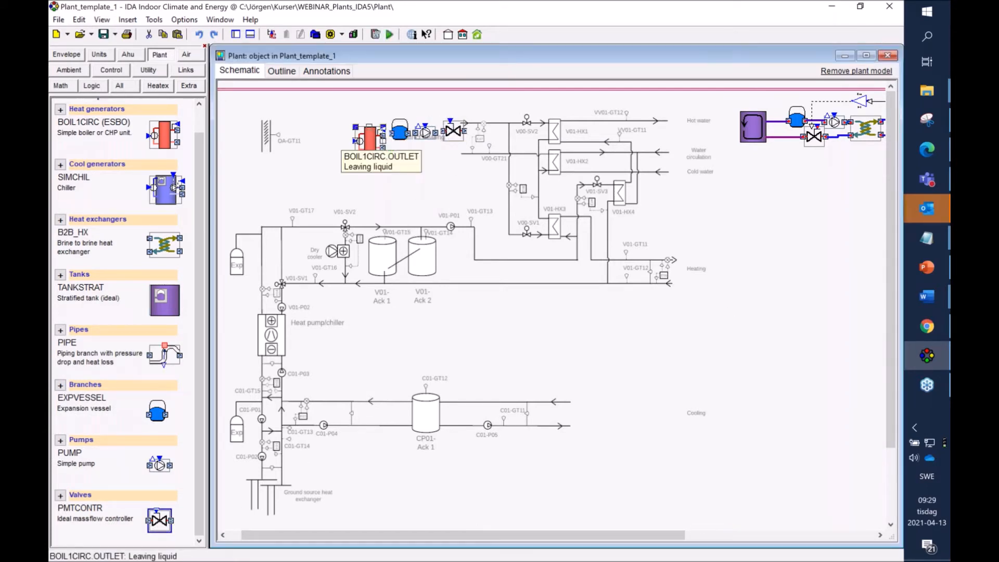
drag(383, 137, 443, 133)
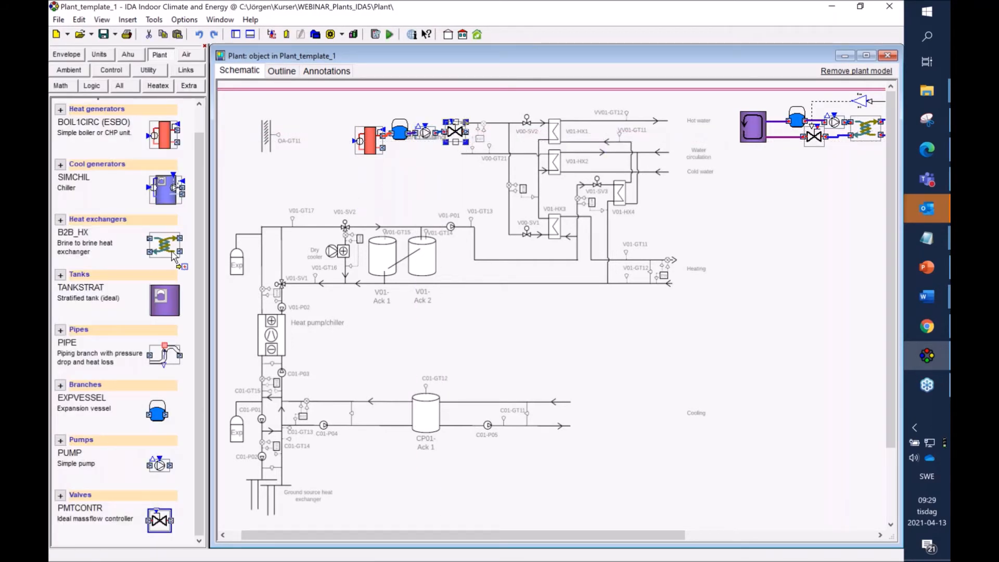
- Insert a B2B_HX heat exchanger over V01-HX1 on the diagram and narrow it to match the drawn symbol
click(170, 255)
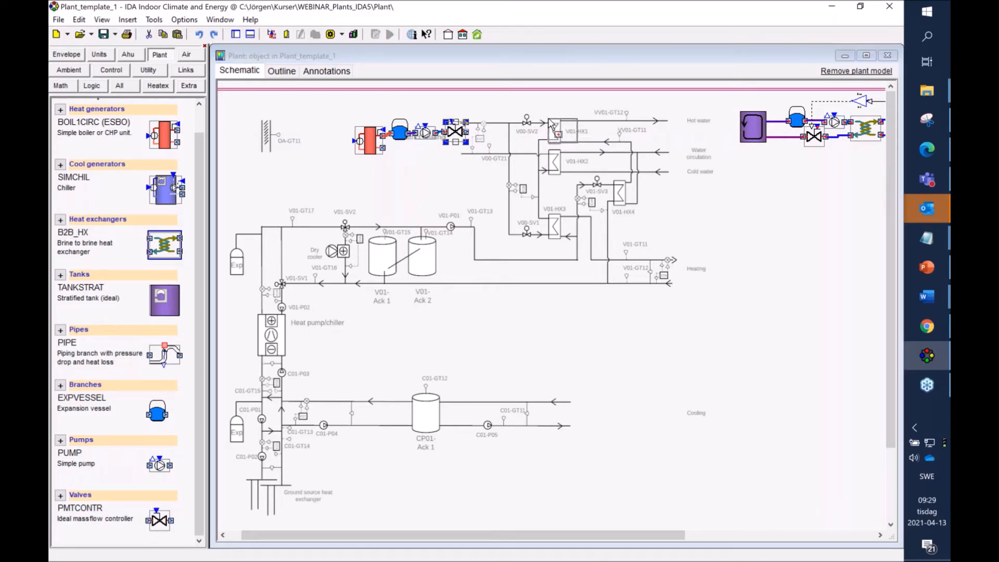
click(552, 123)
drag(579, 145, 562, 148)
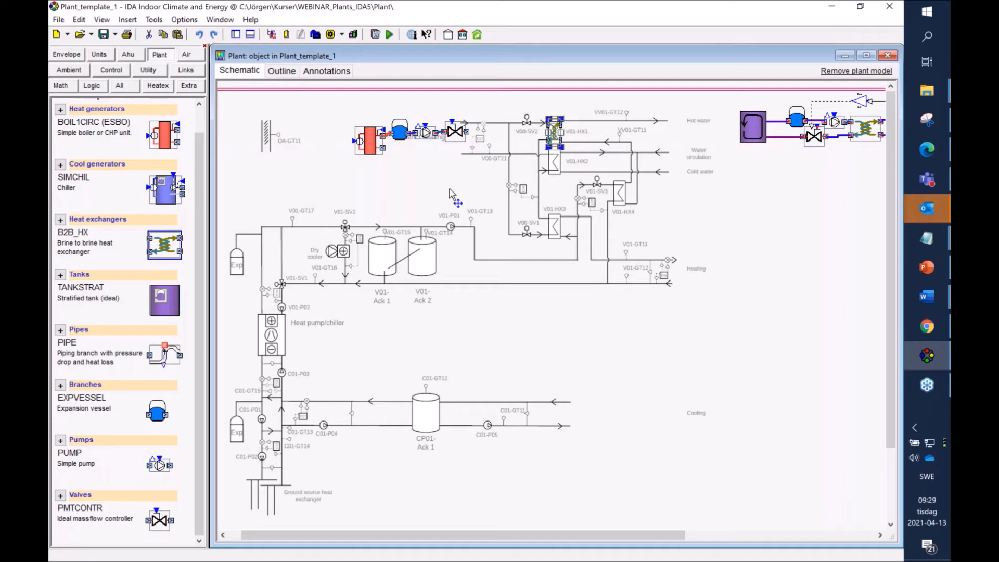
- Move the massflow controller to V00-SV2 and connect the supply and return between the boiler circuit and the heat exchanger
click(451, 193)
drag(457, 137, 386, 155)
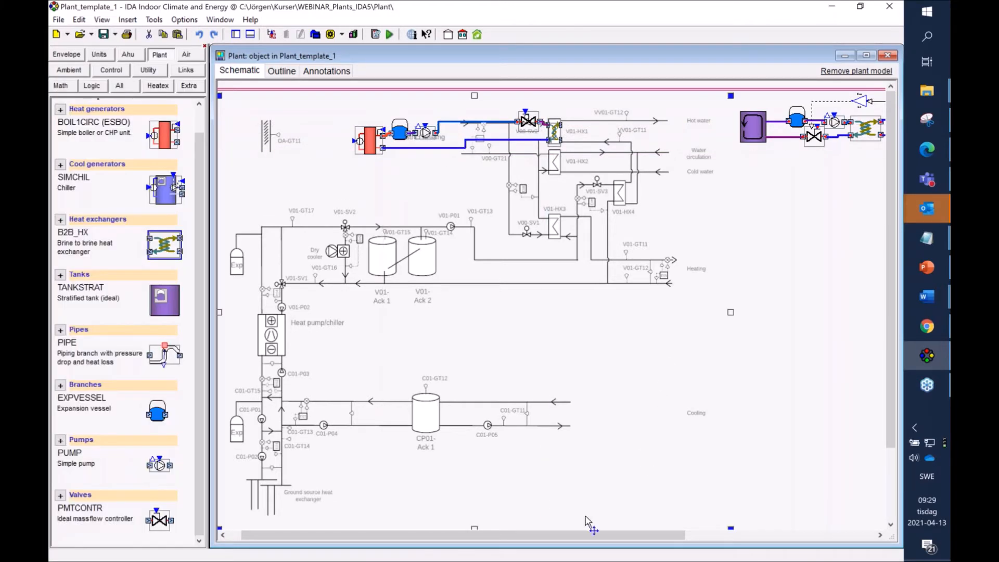
drag(631, 534, 791, 525)
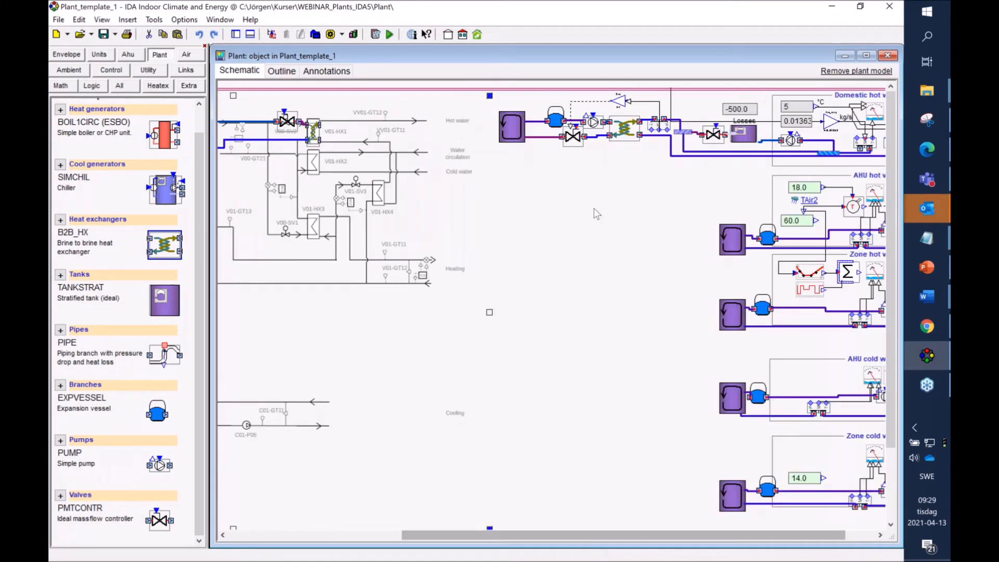
- Delete the template's storage tank, expansion vessel and PMTCONTR massflow controller from the domestic hot water circuit
right_click(511, 135)
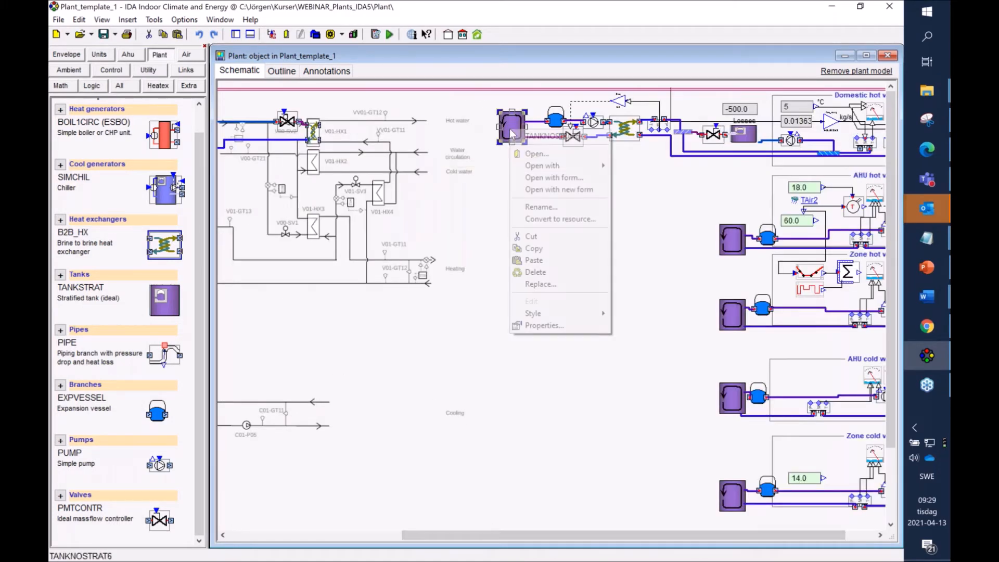
click(528, 271)
right_click(555, 119)
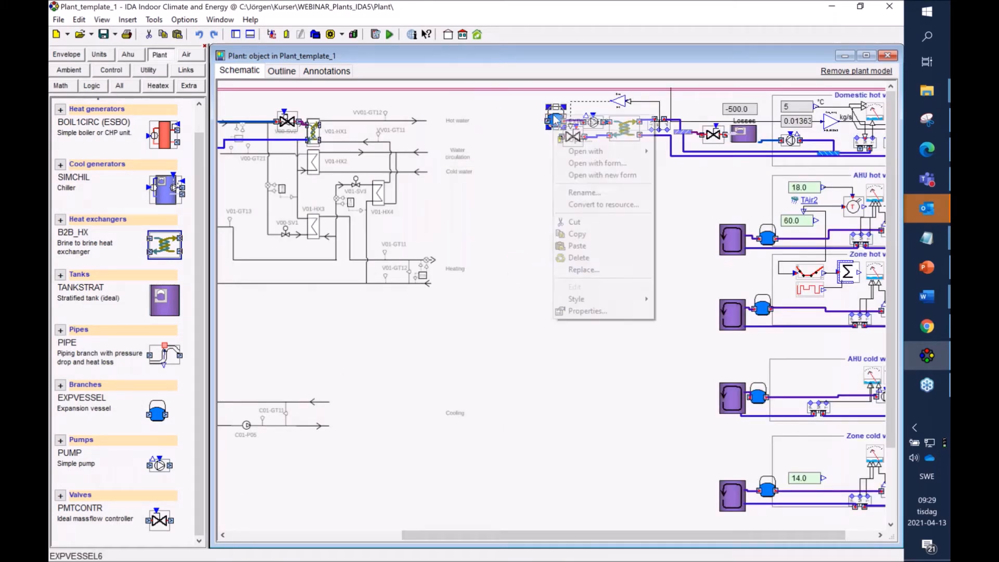
click(589, 258)
right_click(577, 144)
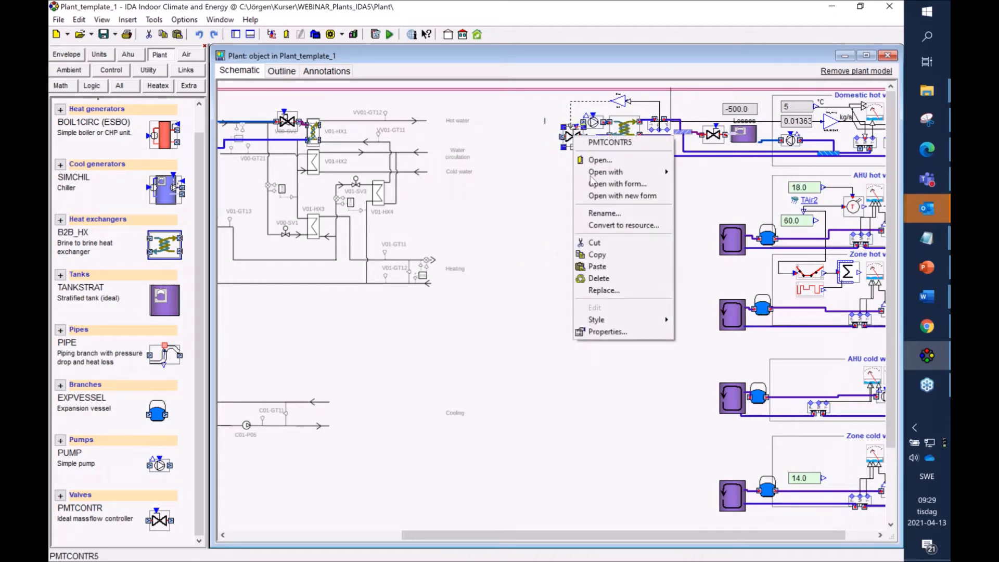
click(603, 276)
- Delete the template's ahuHotPump1 pump and heat exchanger from the domestic hot water circuit
click(594, 123)
right_click(594, 123)
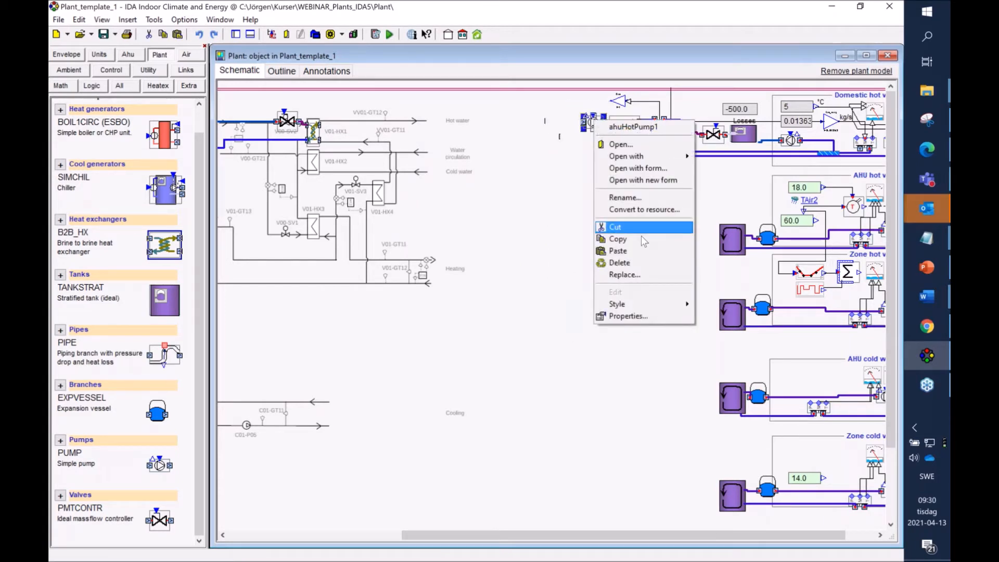
click(645, 261)
click(625, 128)
right_click(627, 131)
click(652, 272)
- Connect the V01-HX1 heat exchanger's supply and return to the domestic hot water circuit of the template
click(320, 125)
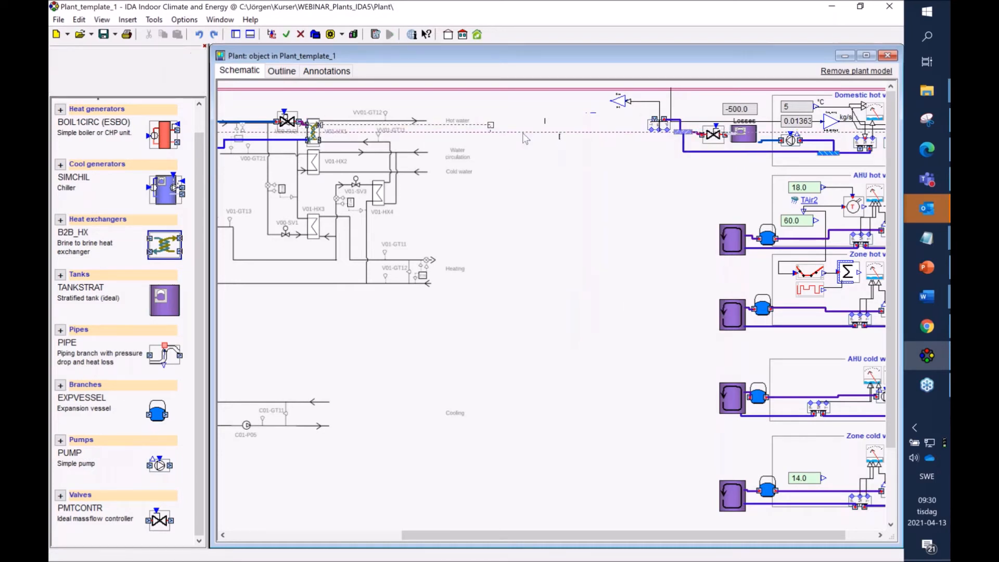
click(653, 121)
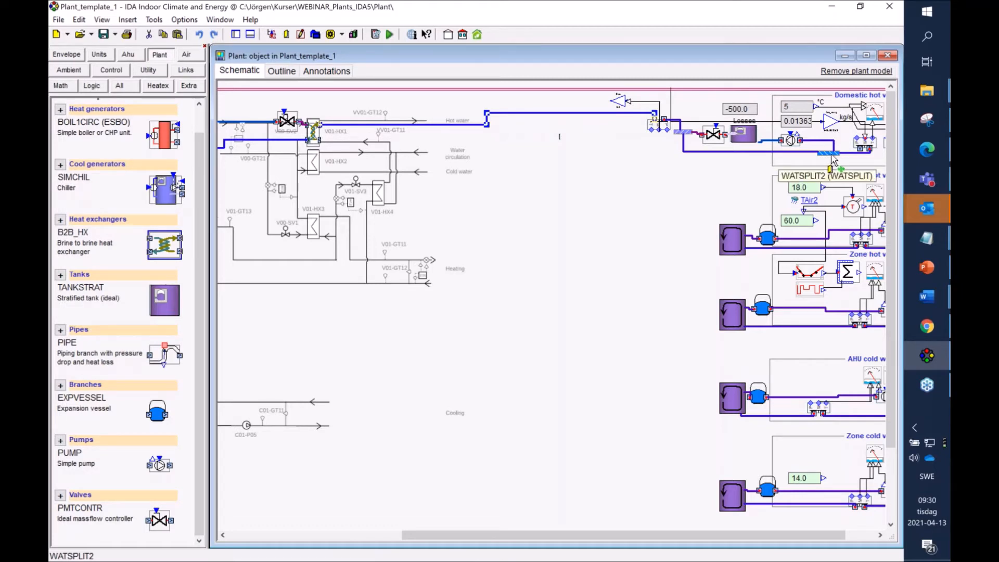
drag(770, 538, 834, 531)
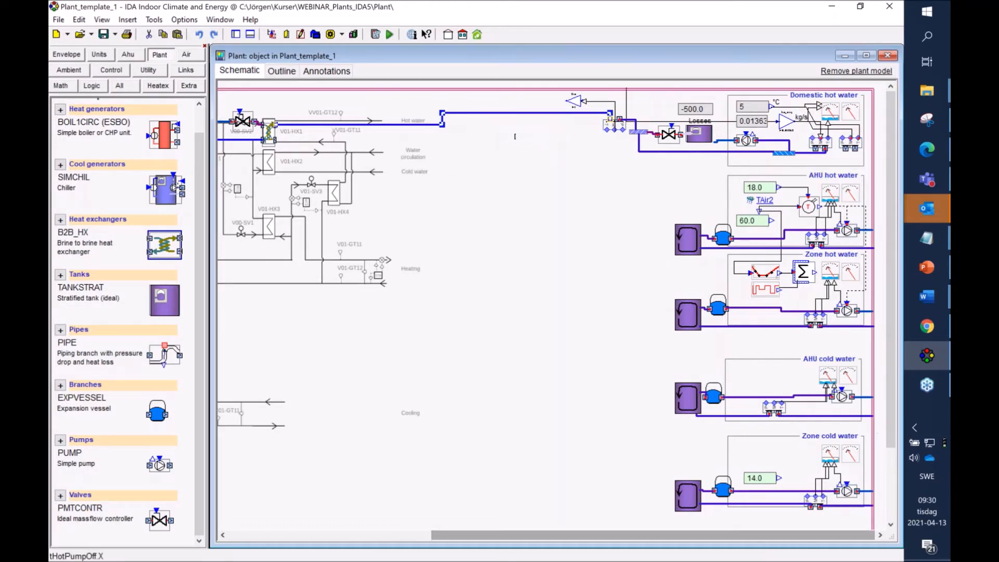
click(842, 152)
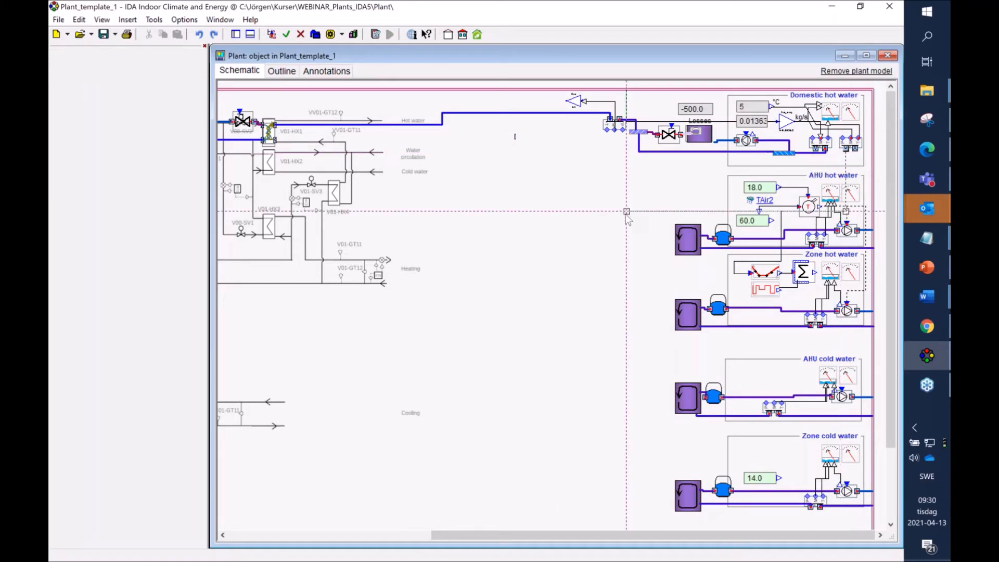
click(274, 140)
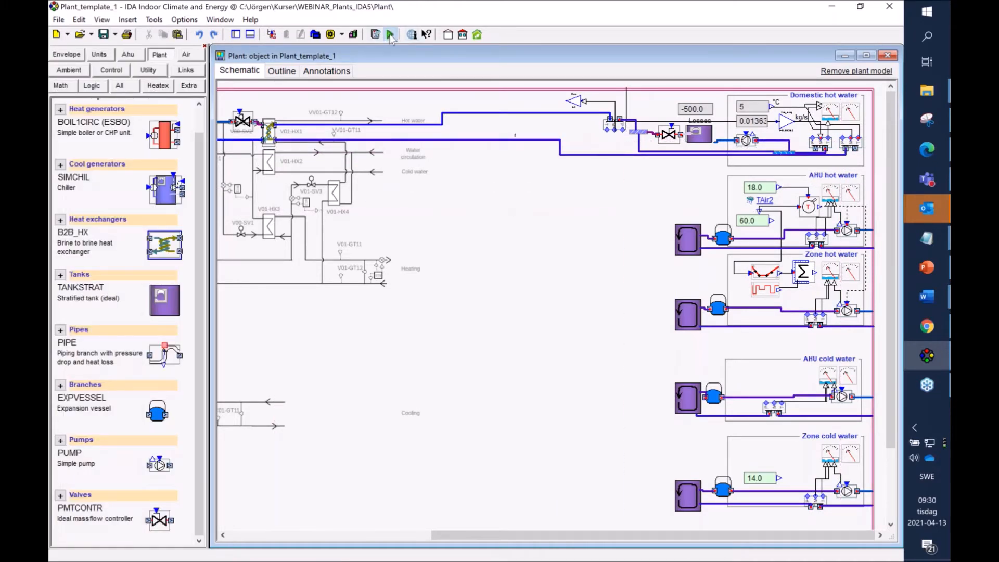
- Run the heating simulation and return to the plant schematic with the message log closed
click(389, 34)
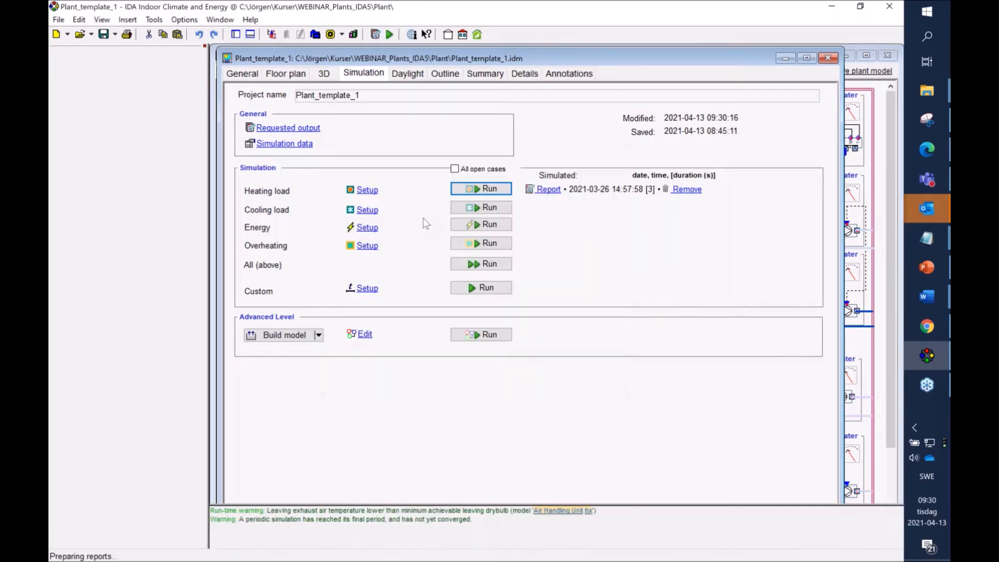
click(867, 87)
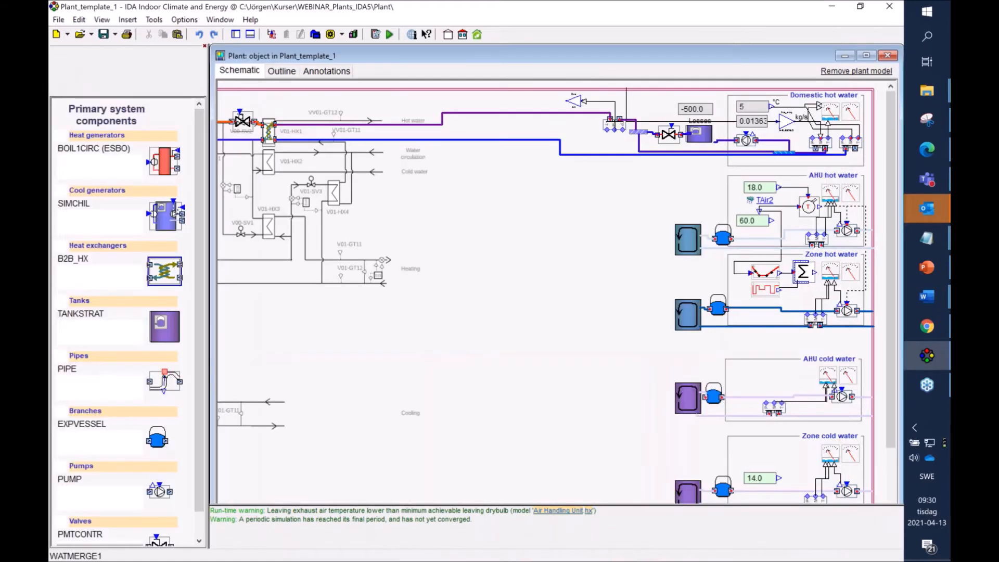
right_click(568, 532)
click(606, 480)
- Delete the boiler, its expansion vessel, the pump and the massflow controller at V00-SV2 together
drag(521, 544, 347, 542)
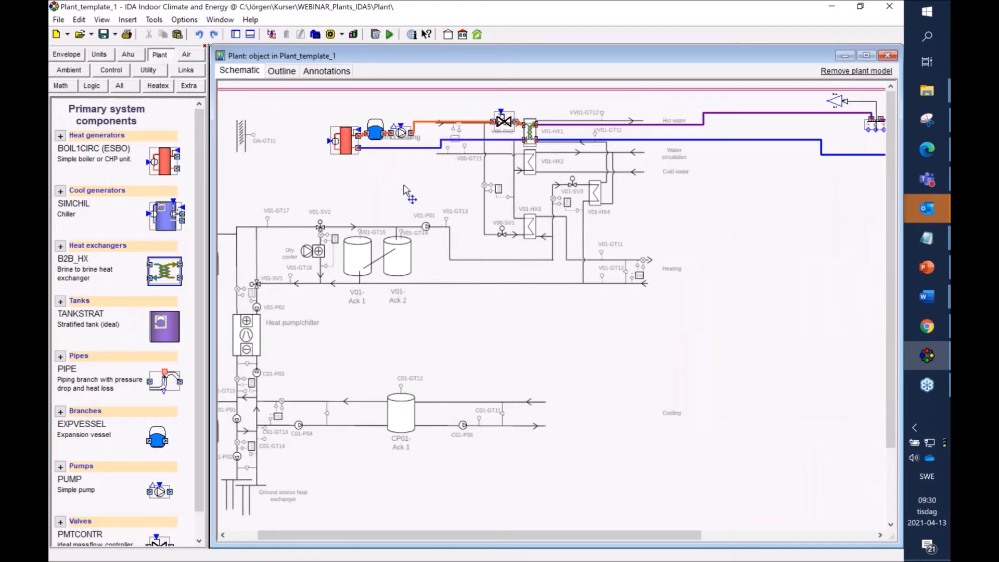
click(347, 139)
ctrl+click(376, 131)
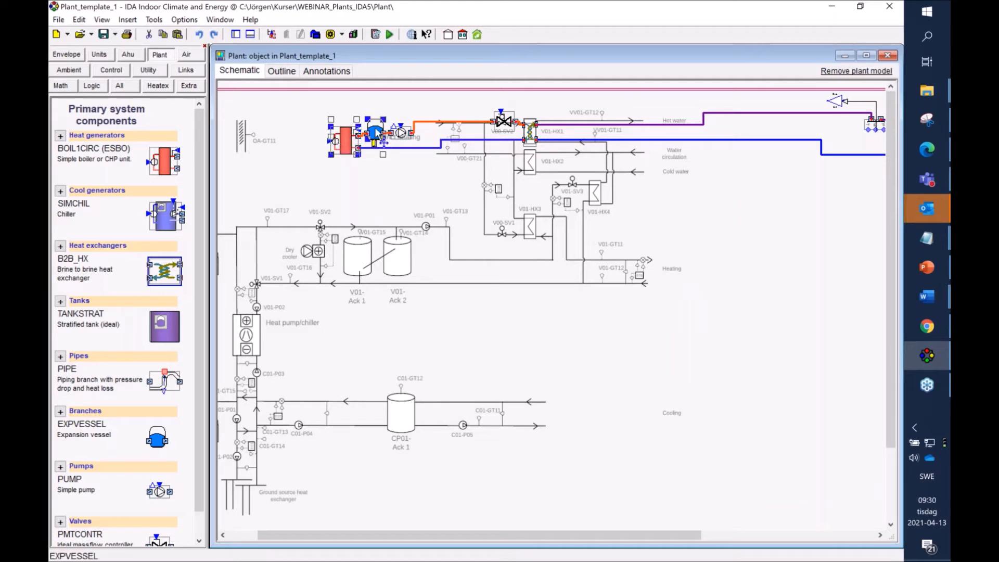
ctrl+click(398, 131)
ctrl+click(503, 123)
right_click(504, 122)
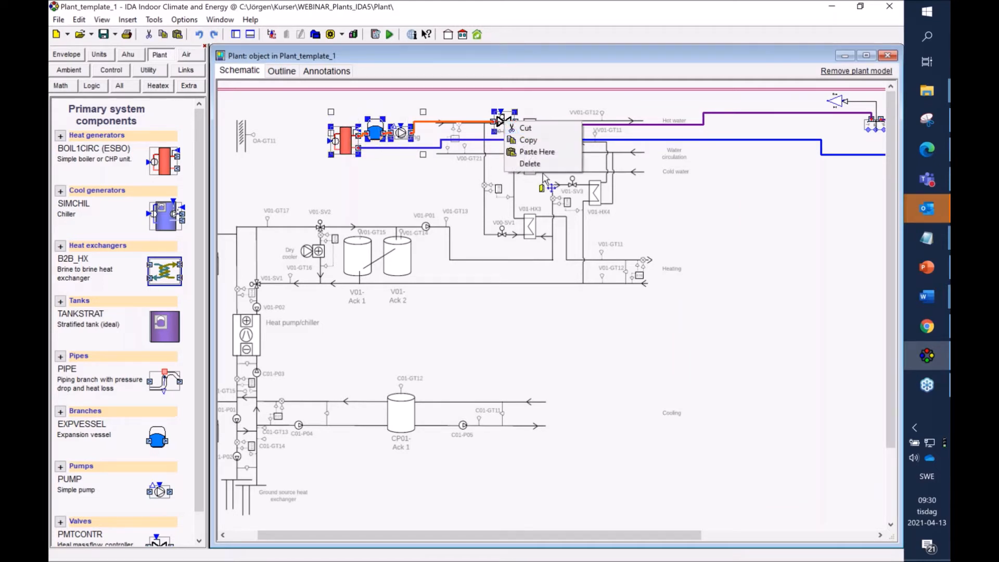
click(530, 164)
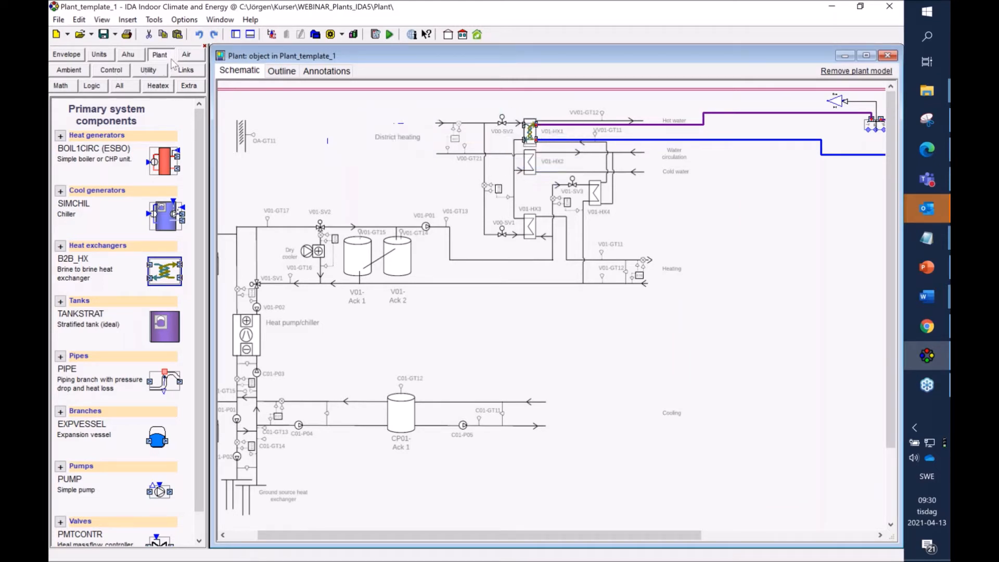
- Insert the Distictheating ICE macro over the District heating label on the diagram
click(148, 71)
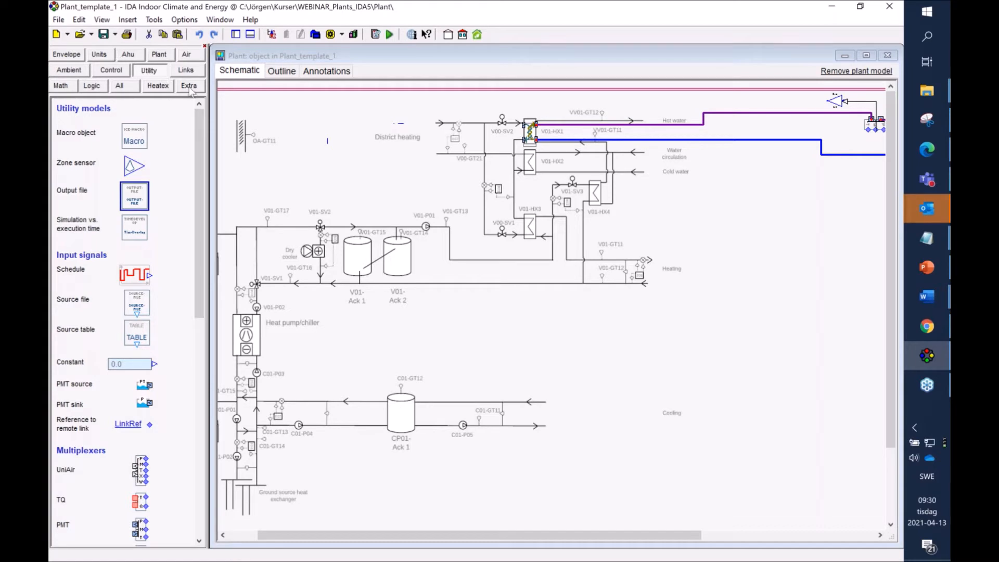
click(120, 87)
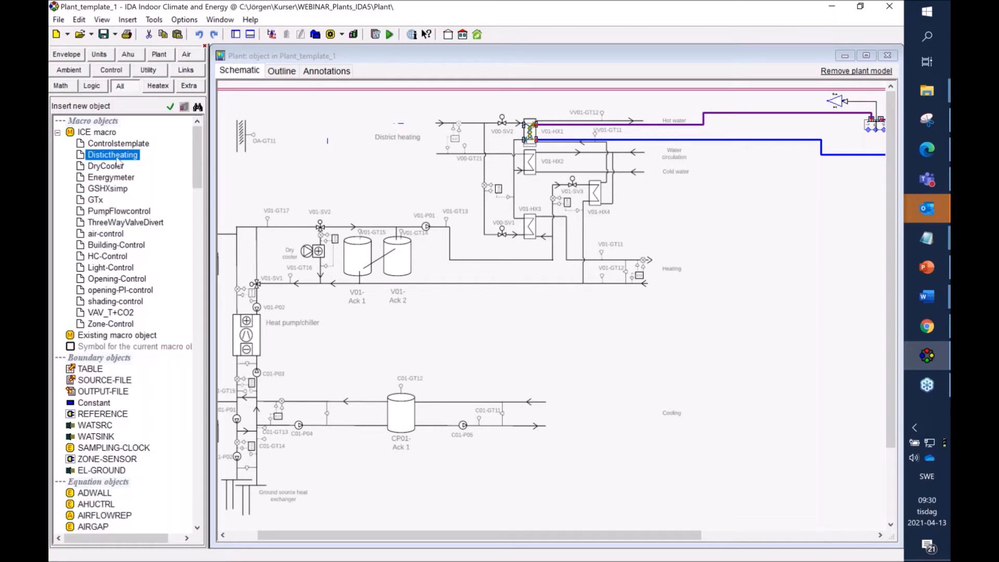
click(368, 127)
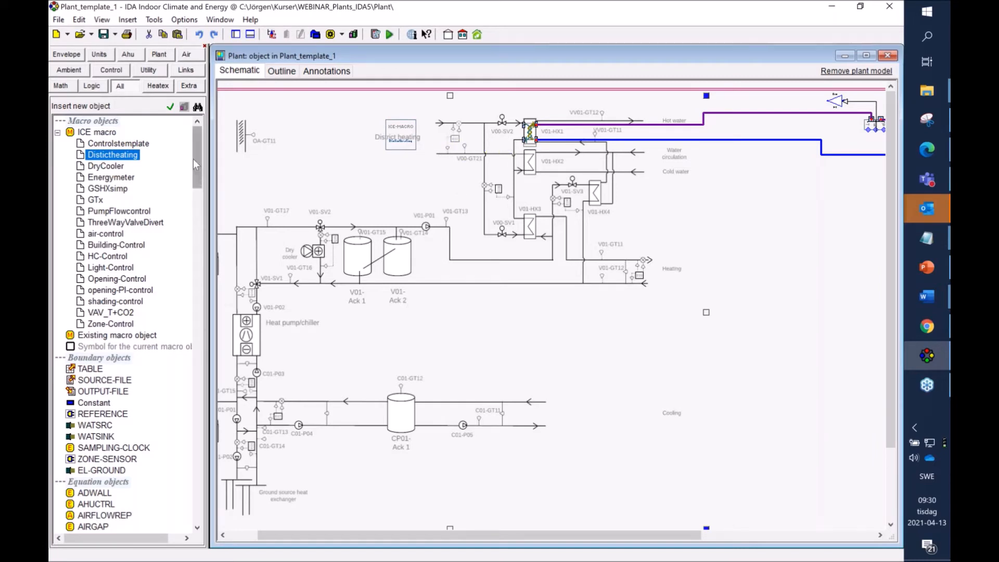
- Insert a PMTCONTR ideal massflow controller and align it with V00-SV2 on the diagram
click(157, 55)
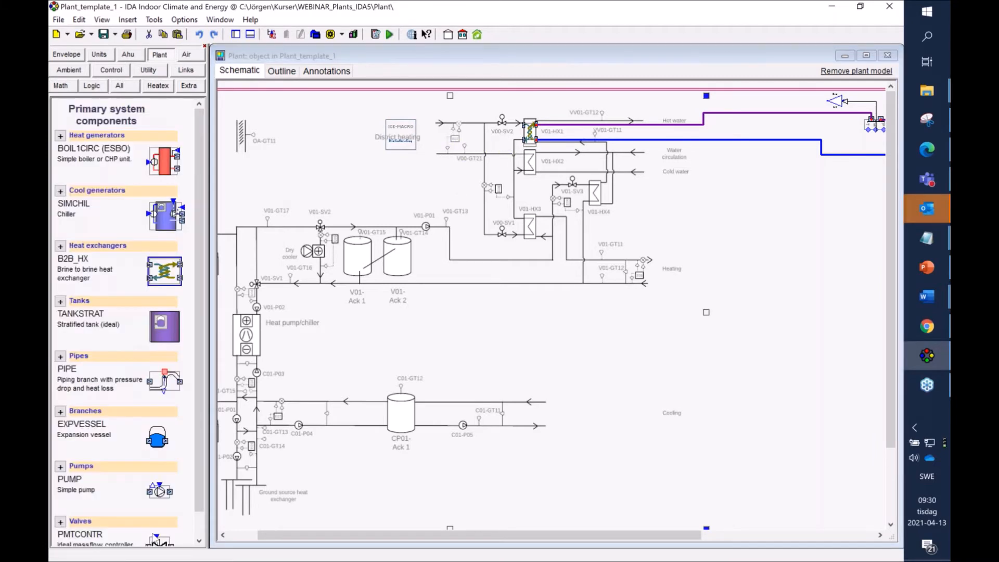
click(155, 541)
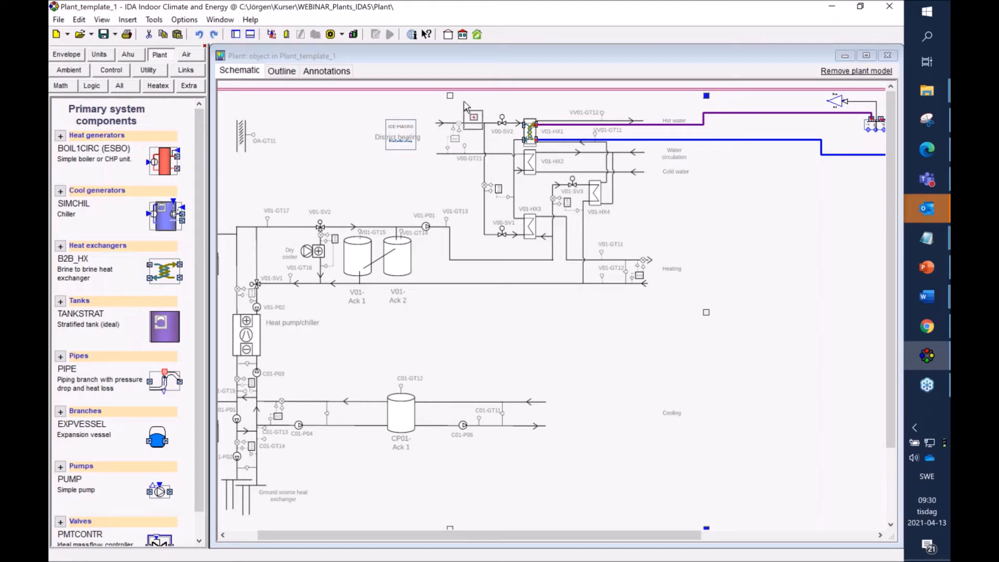
click(493, 110)
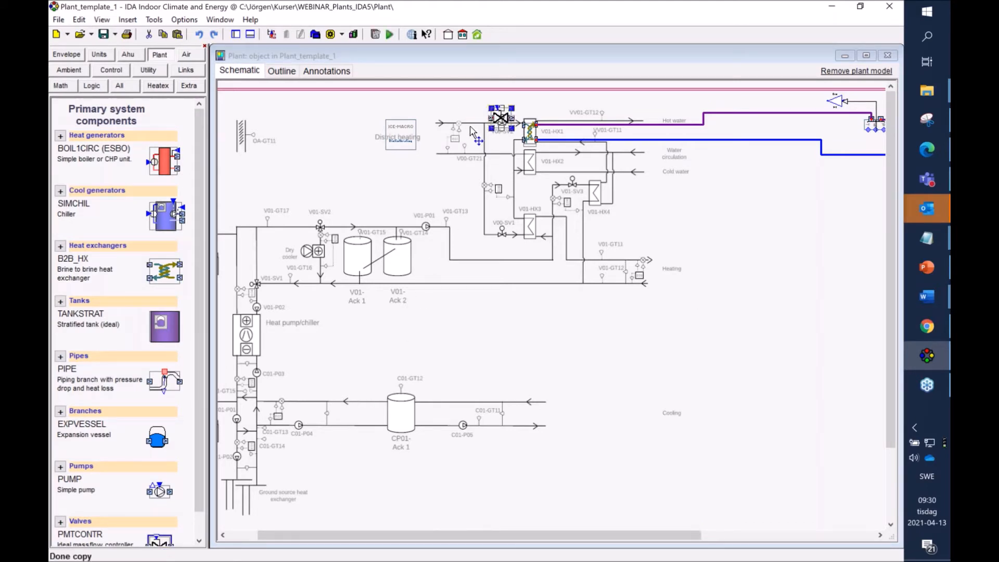
drag(501, 118, 500, 120)
- Connect the district heating macro's FJV_sup interface to the massflow controller's INLET
click(428, 125)
click(416, 125)
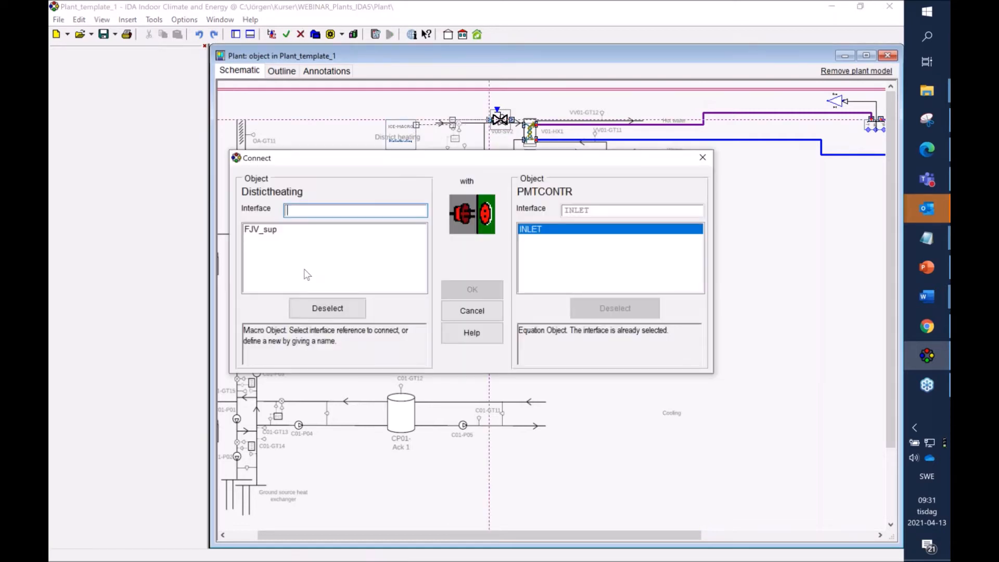
click(266, 232)
click(472, 289)
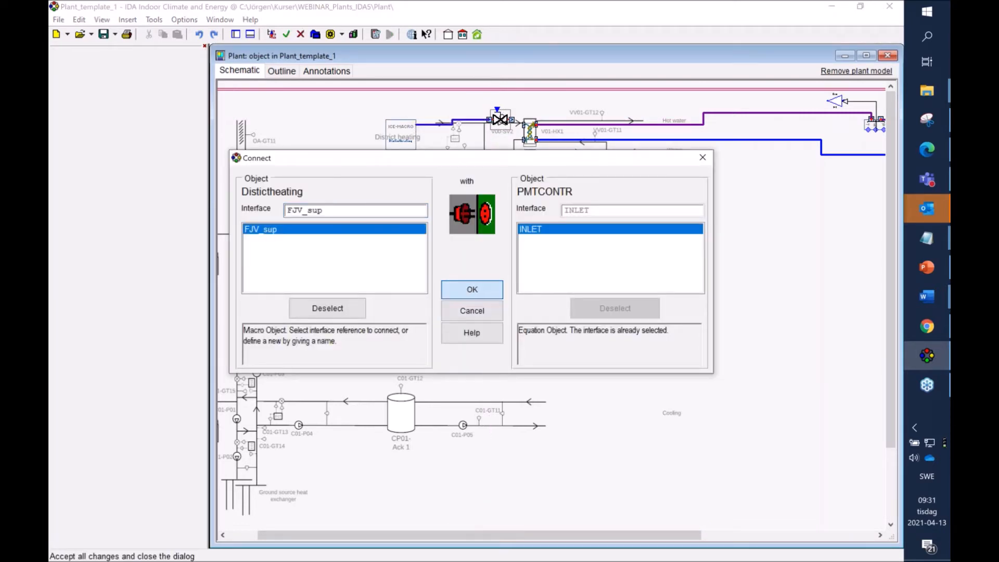
- Connect the controller's outlet to the V01-HX1 heat exchanger and its brineAOut to the district heating macro's FJV_ret interface
drag(514, 123, 415, 147)
click(537, 232)
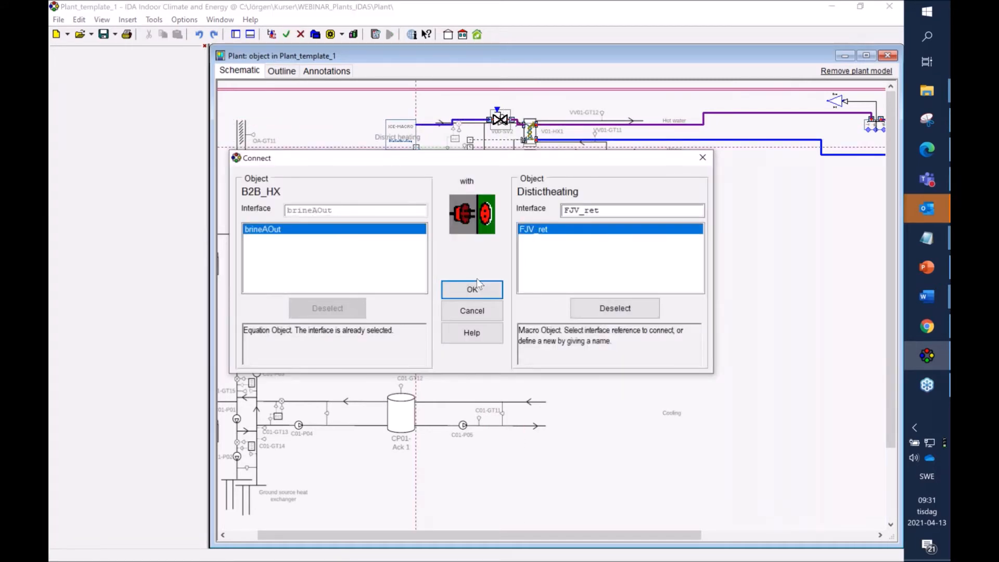
click(488, 285)
click(634, 273)
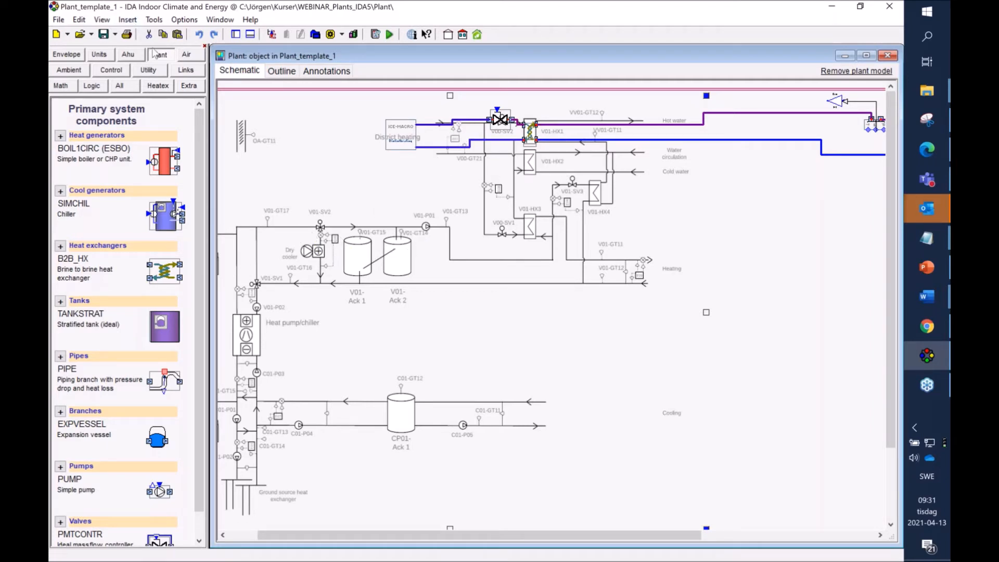
- Insert an Energymeter macro on the supply and return pipes between the district heating macro and the massflow controller
click(121, 86)
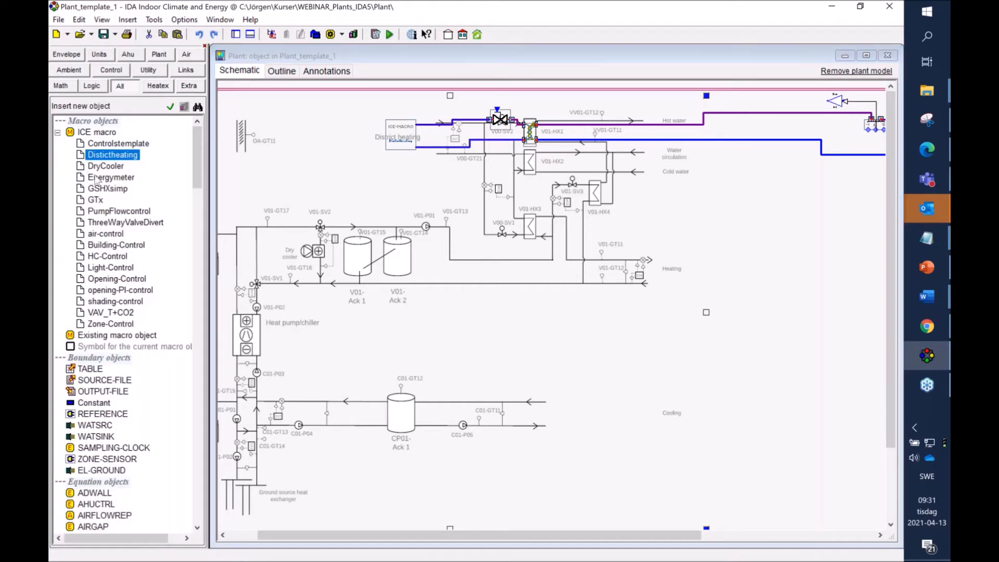
click(130, 178)
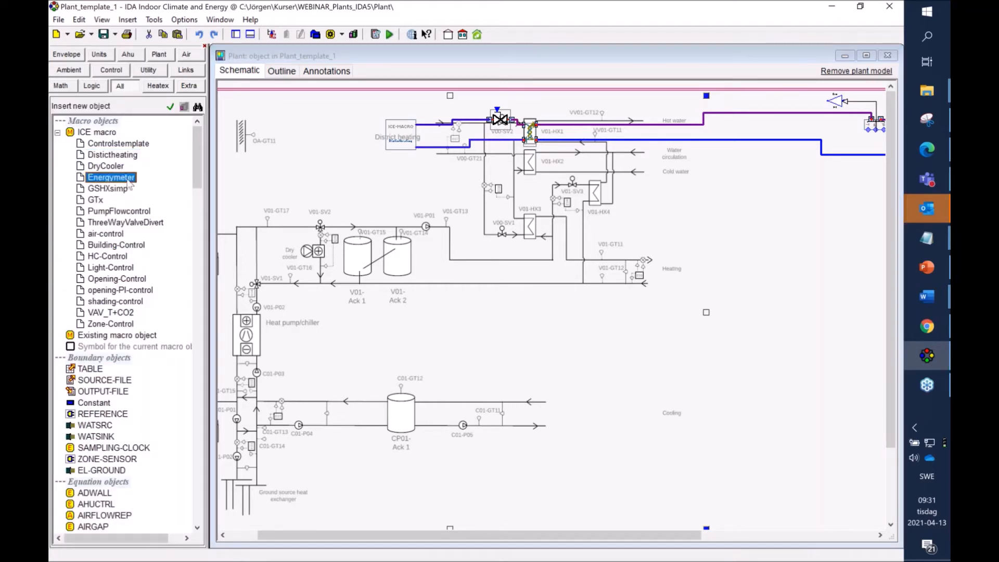
click(459, 132)
- Open the Energymeter macro's schematic to examine its flow sensors, meter and output file, and close it
double_click(461, 140)
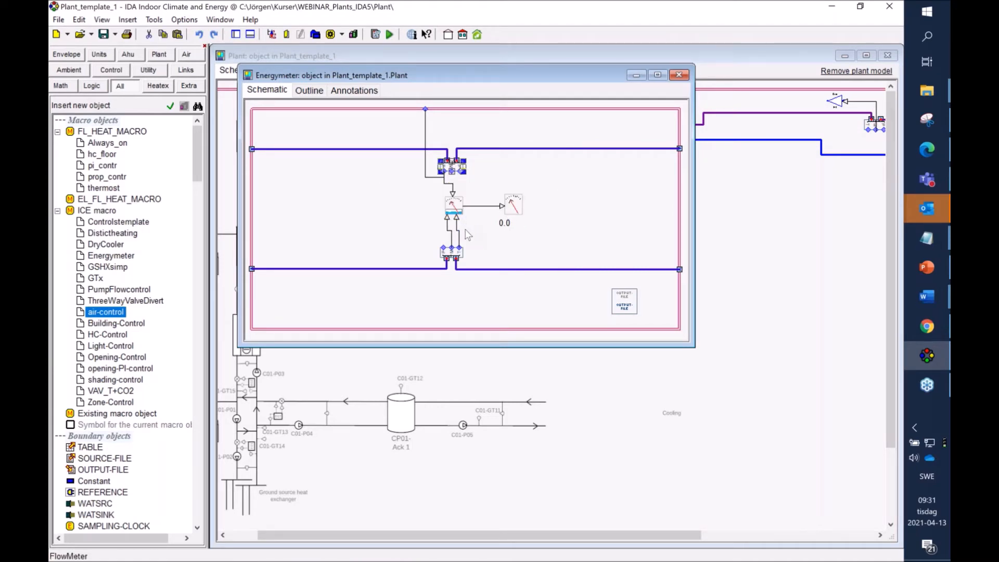
click(626, 298)
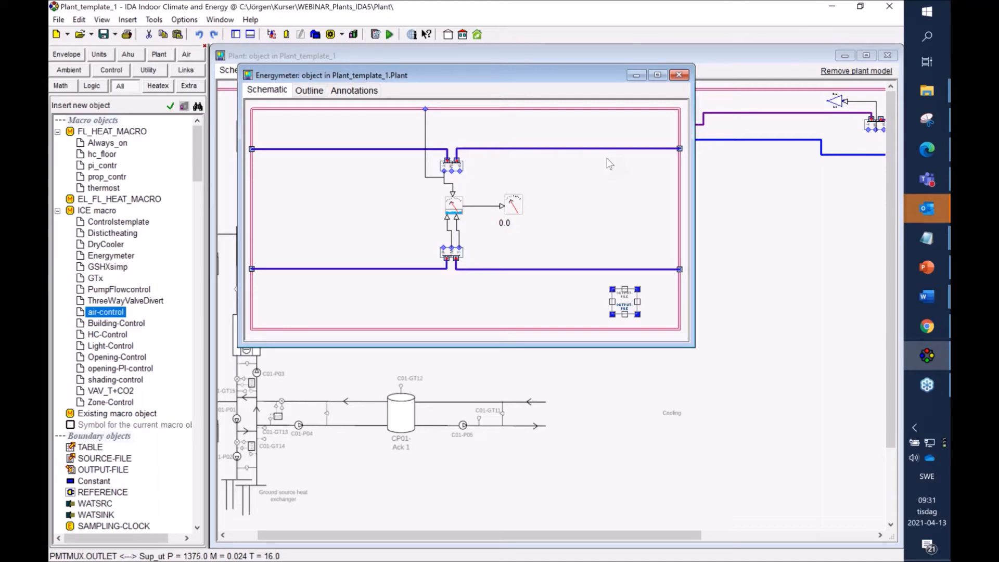
click(677, 76)
- Look over the Results box, the template's remaining circuits and the district heating section, and close the plant schematic
drag(668, 536, 841, 535)
scroll(758, 452, down, 3)
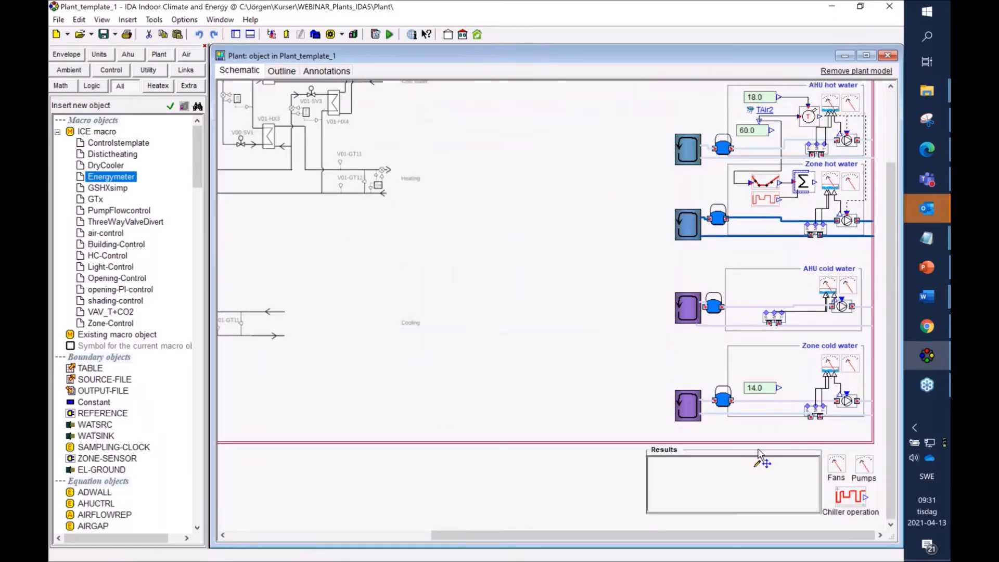
drag(890, 377, 890, 321)
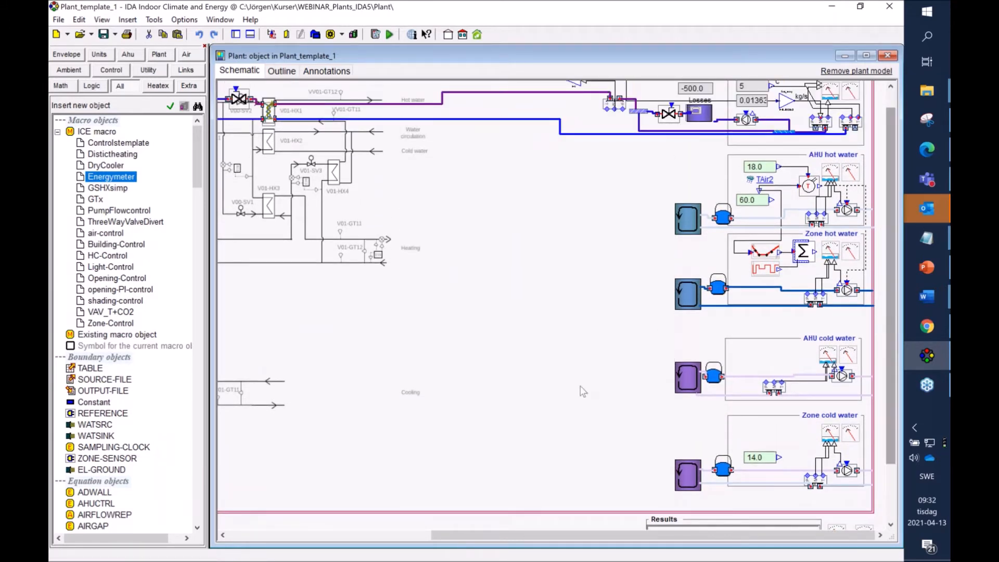
drag(541, 535, 372, 535)
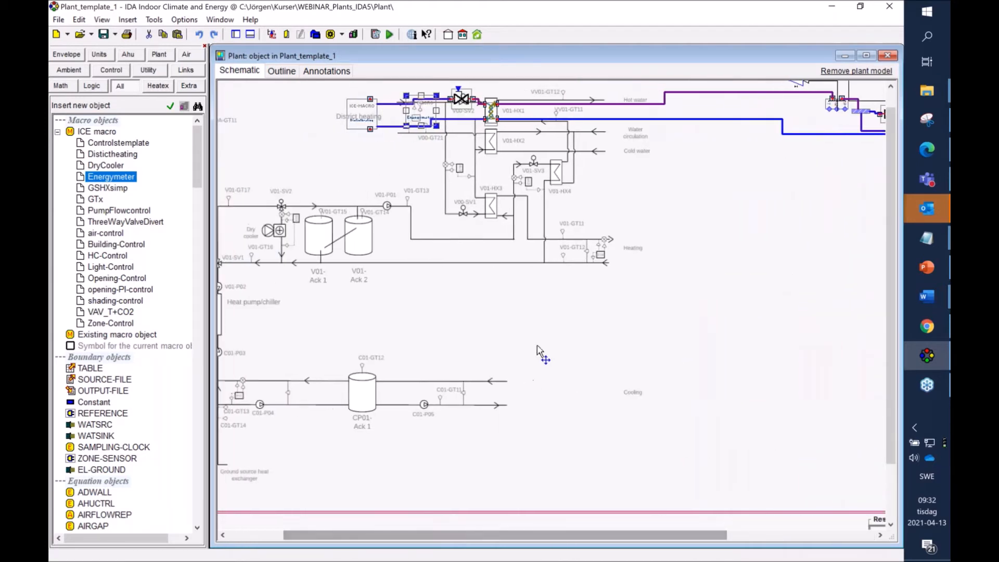
scroll(543, 351, up, 1)
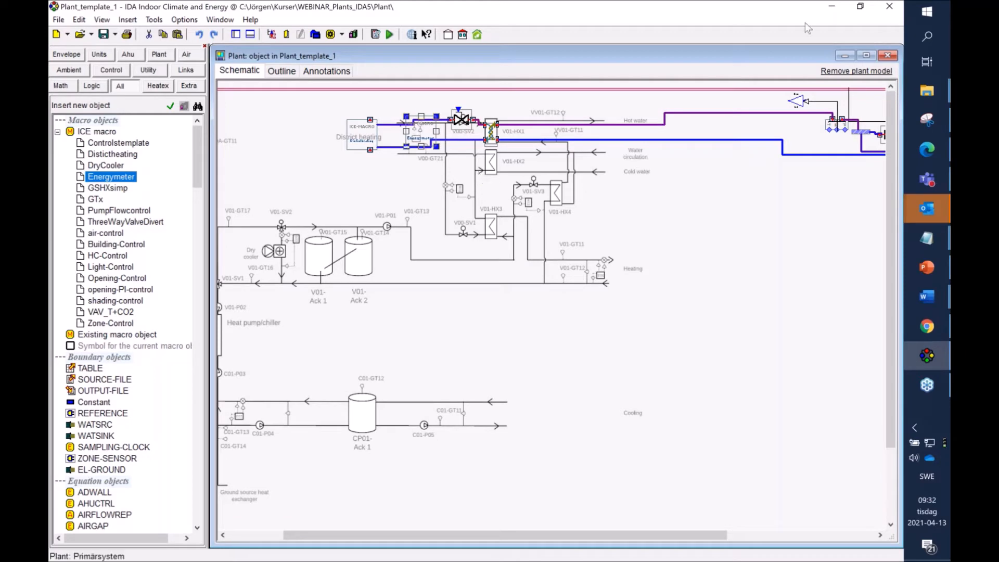
drag(778, 54, 678, 72)
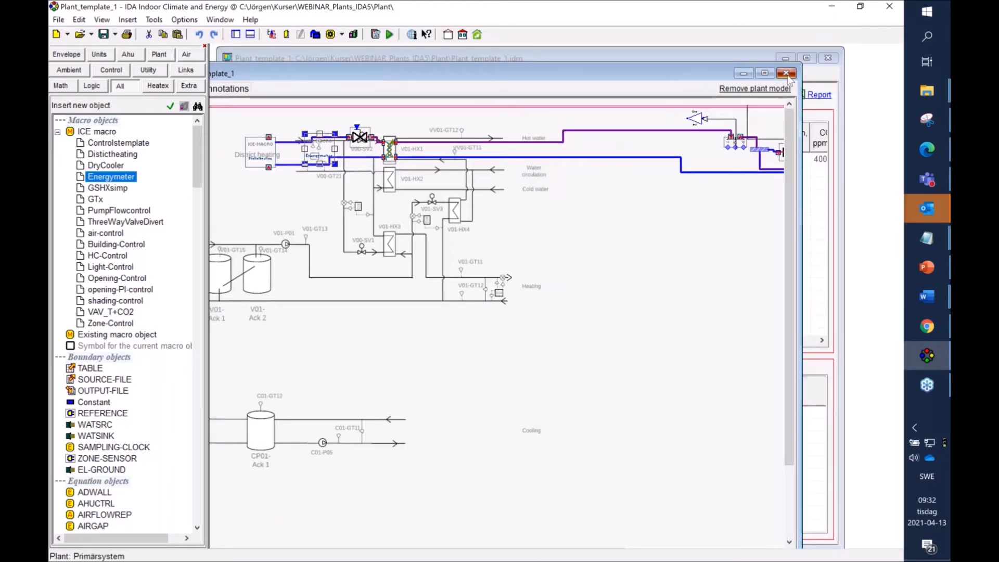
click(786, 74)
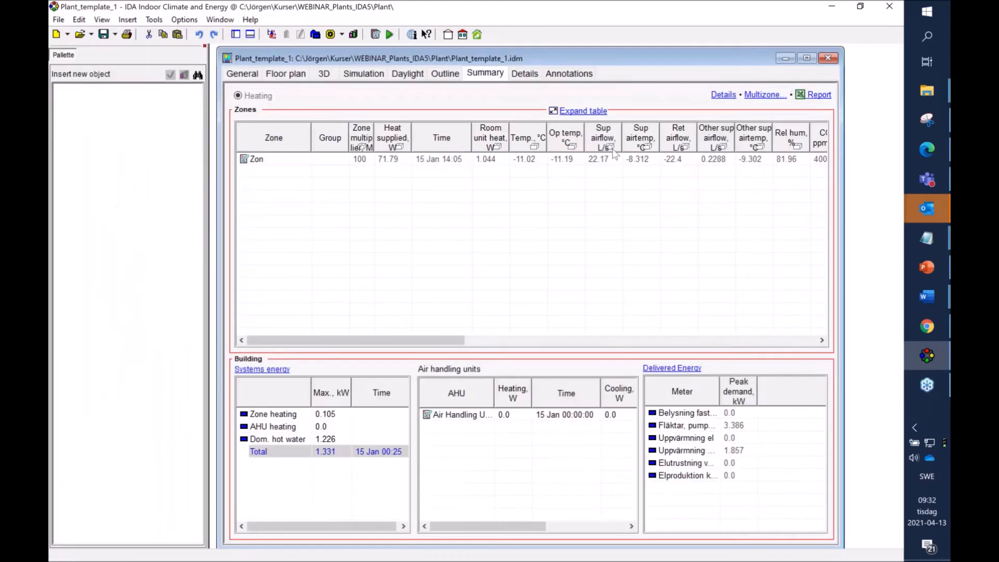
- Switch from Plant_template_1 to Plant_Schematics_DHW_3, look over its plant's district heating and domestic hot water circuits, and minimize both plant and model
click(785, 58)
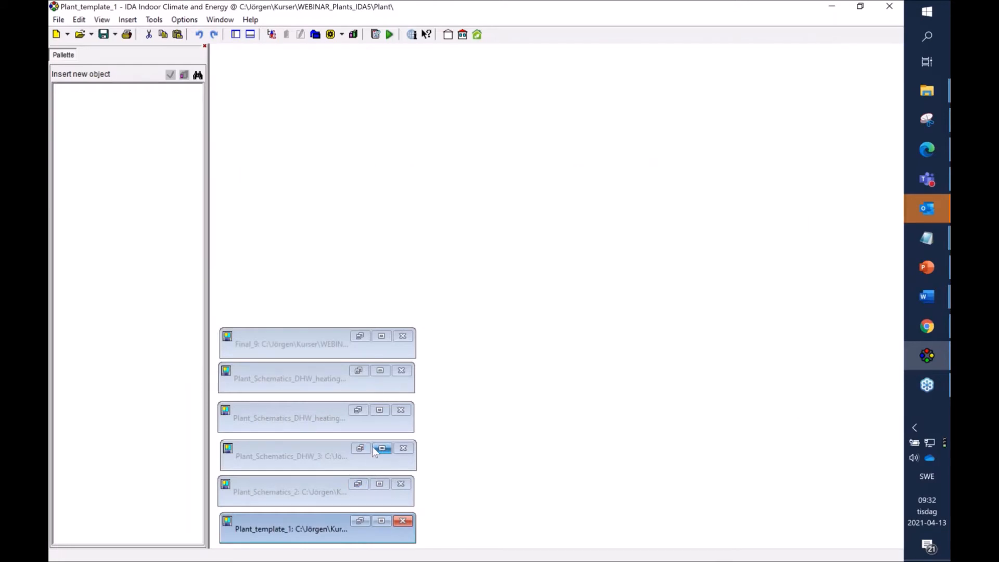
click(360, 448)
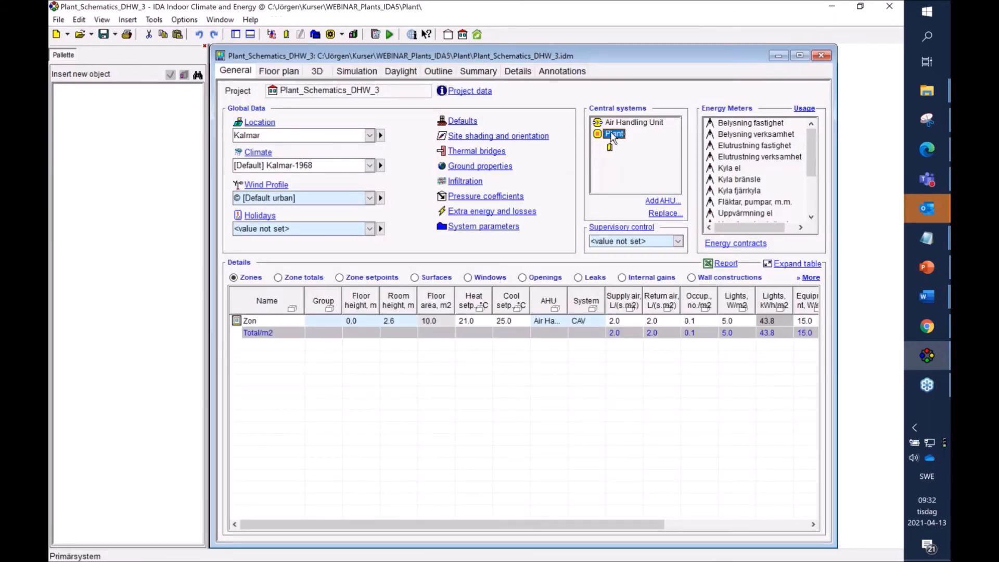
double_click(614, 135)
drag(659, 240, 622, 242)
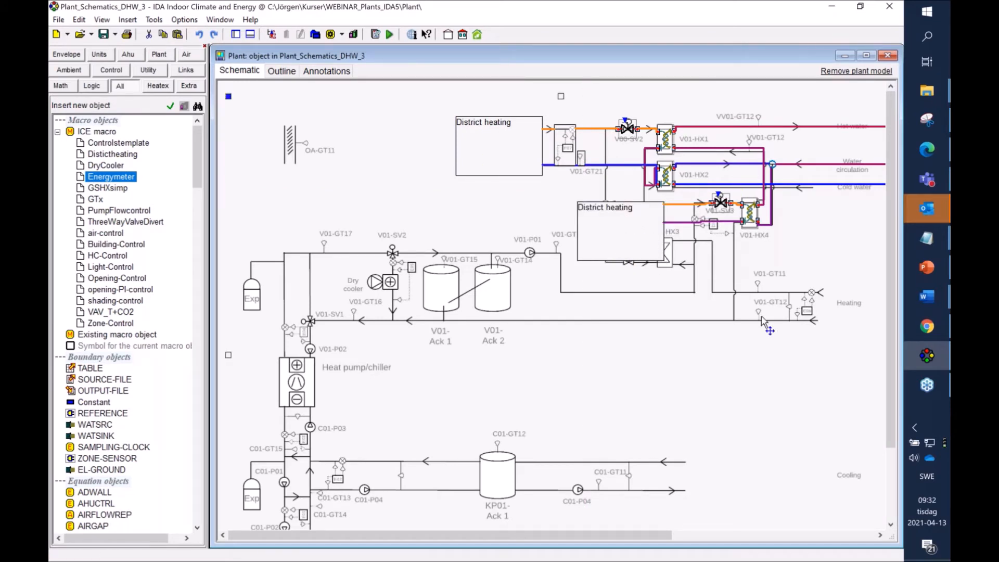
click(610, 239)
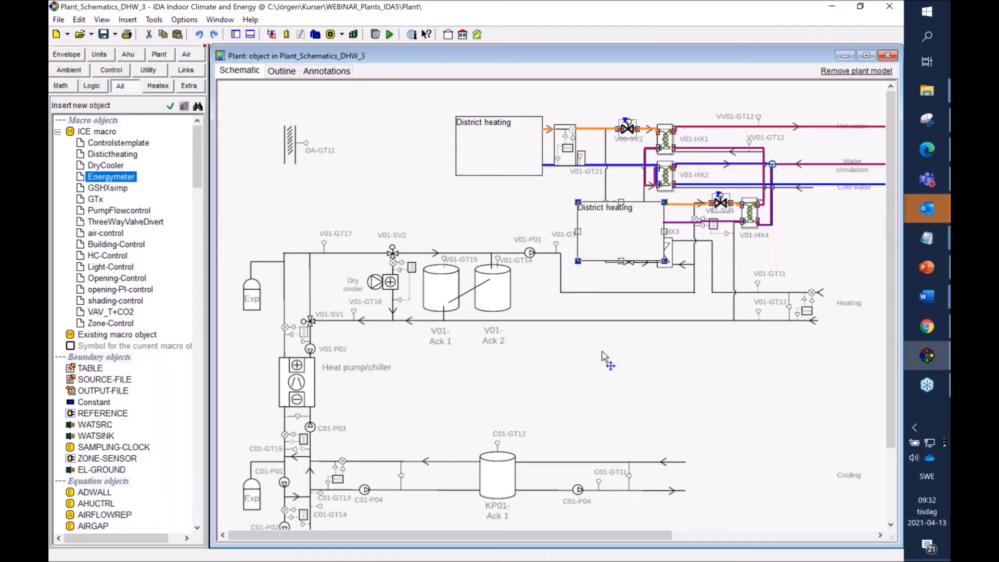
scroll(586, 535, right, 5)
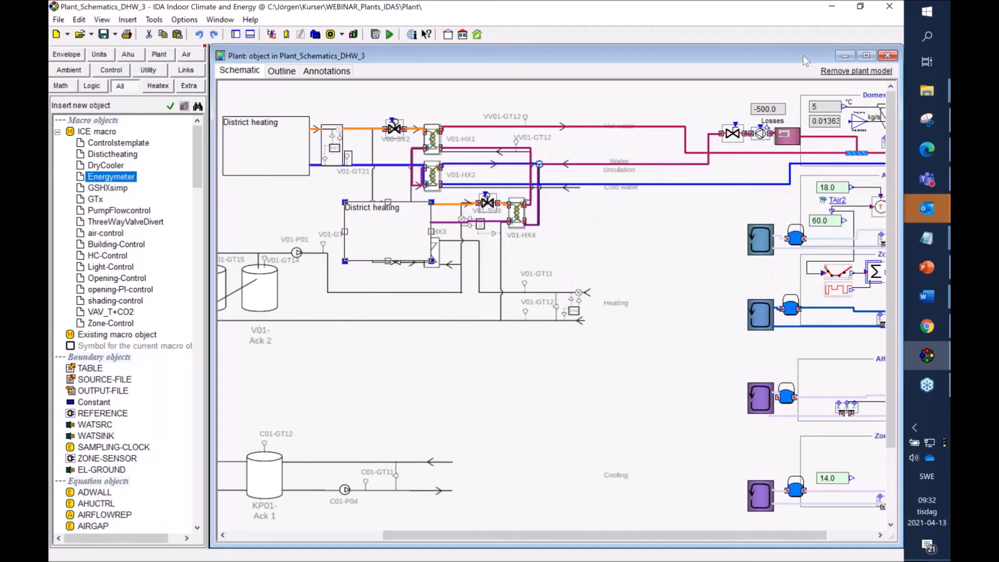
drag(802, 57, 760, 66)
click(843, 66)
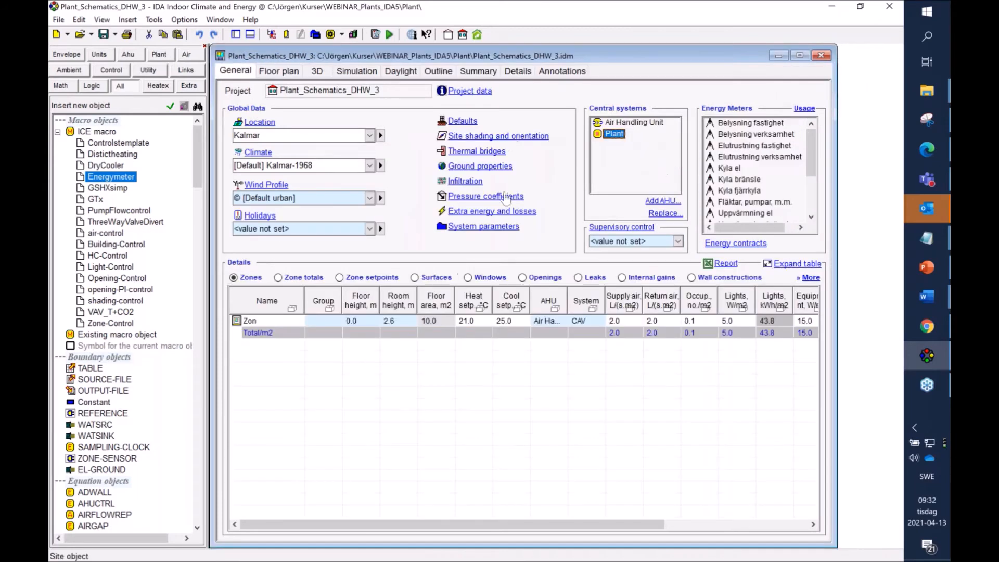
click(778, 56)
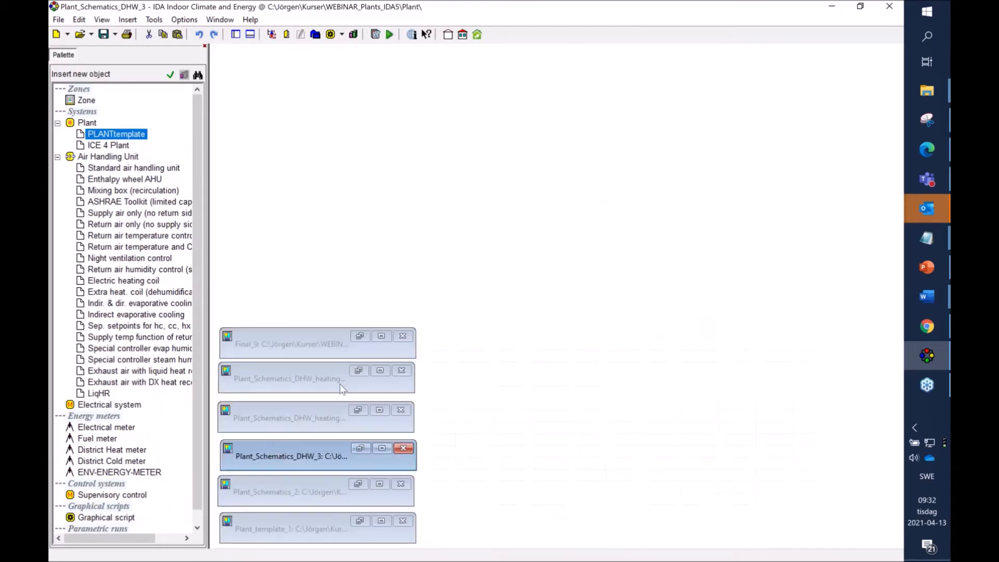
- Open the plant of Plant_Schematics_DHW_heating_4, examine the V01-GT22 temperature sensor macro's schematic with its log file, and close the macro
click(356, 410)
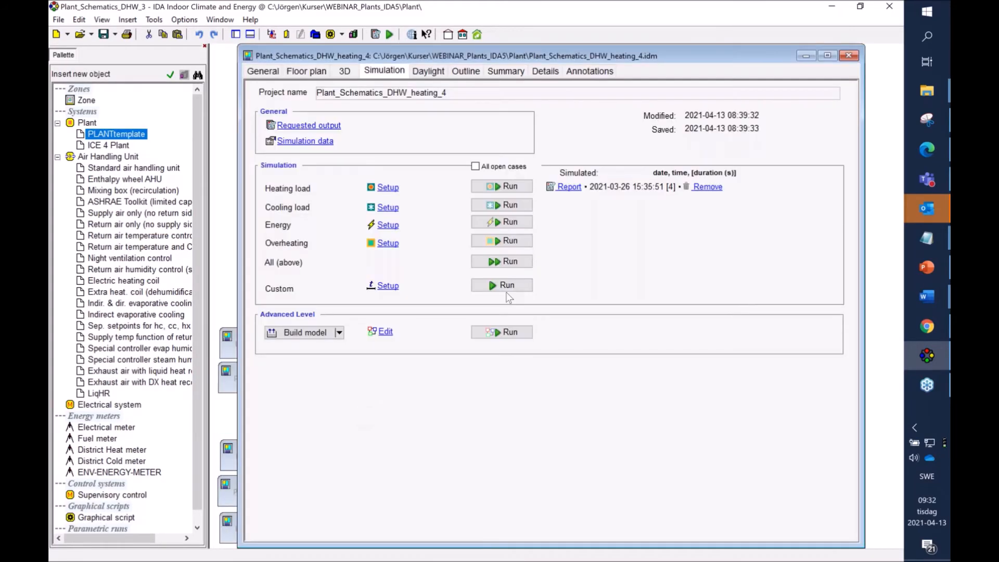
click(264, 72)
click(643, 135)
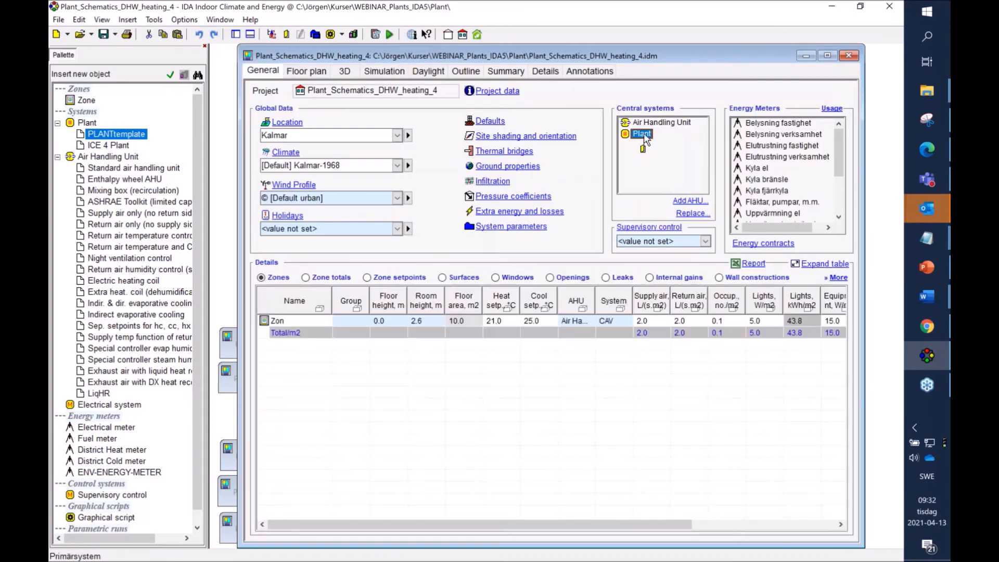
double_click(643, 134)
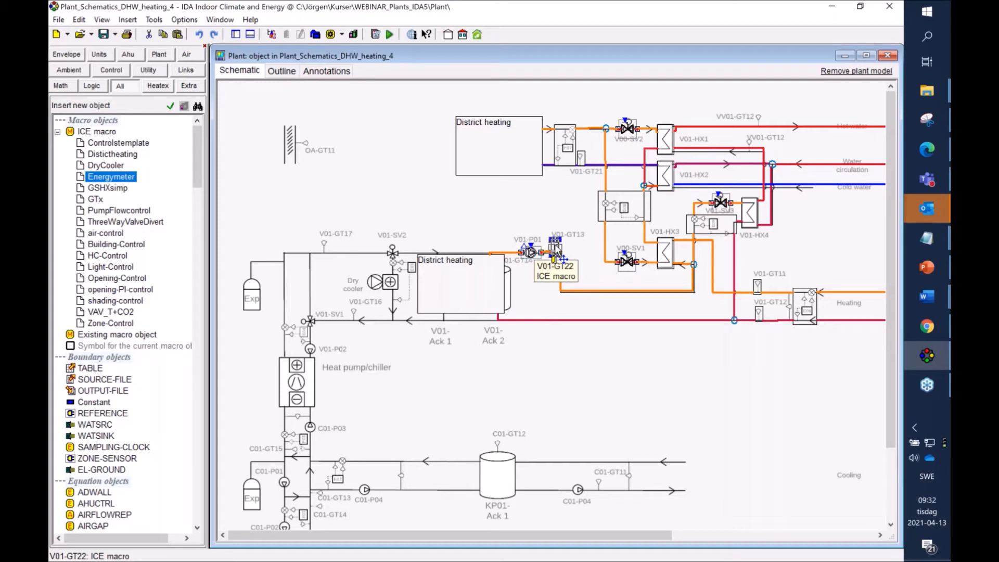
double_click(555, 249)
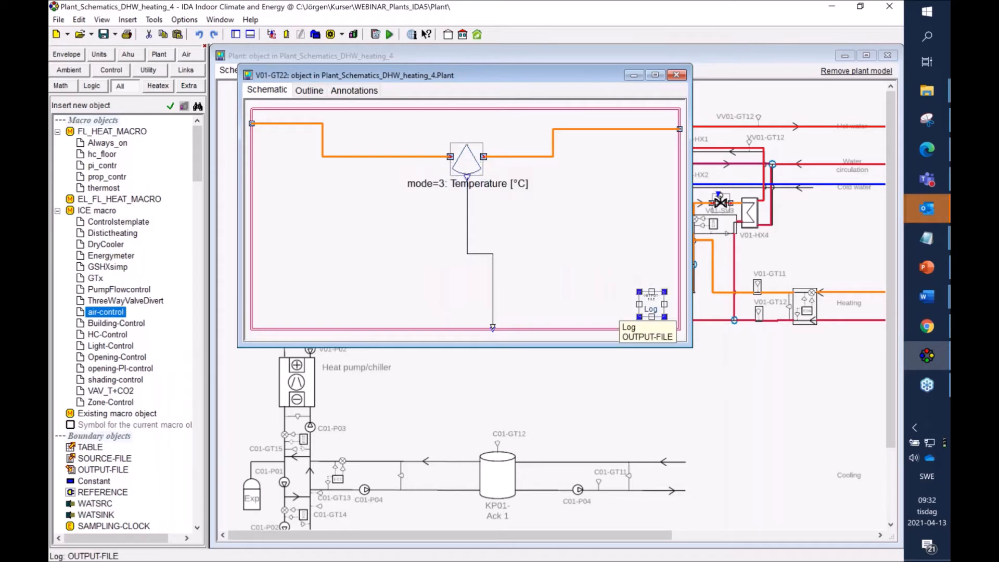
click(676, 75)
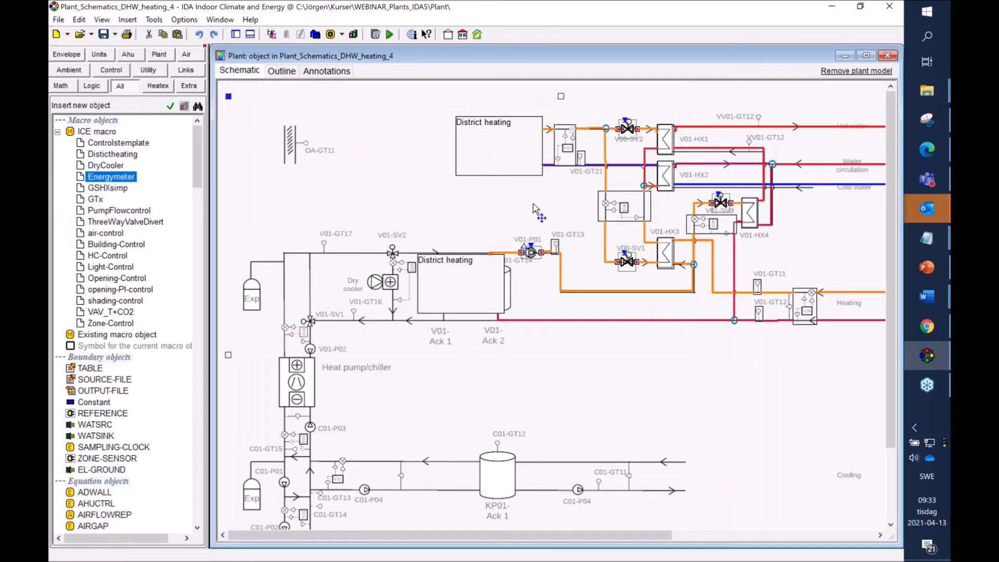
- Examine the heating circuit connections around V01-HX3 and V01-HX4, including the pipe's flow data, and minimize the plant and its model
drag(604, 536, 748, 530)
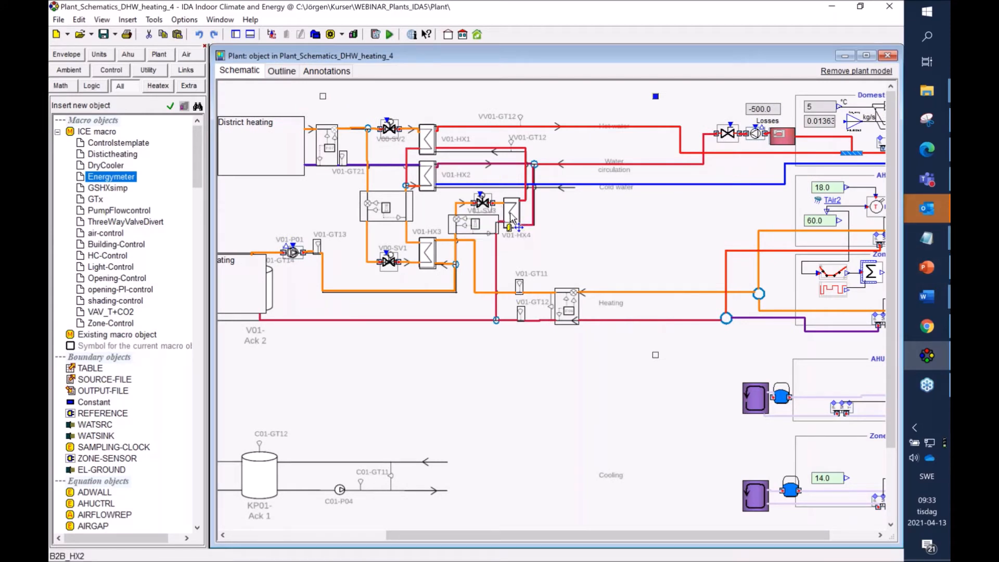
mouse_move(456, 257)
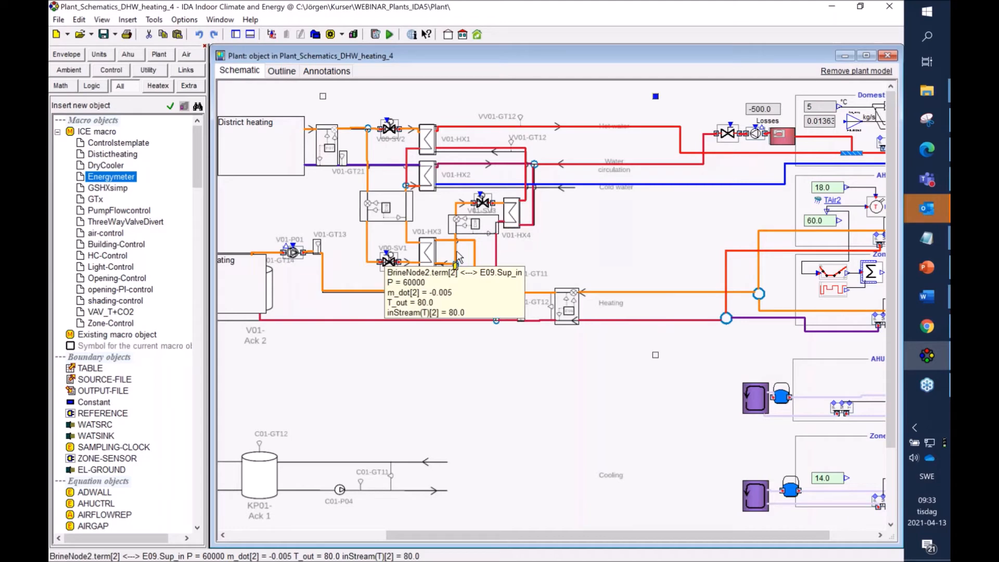
click(847, 60)
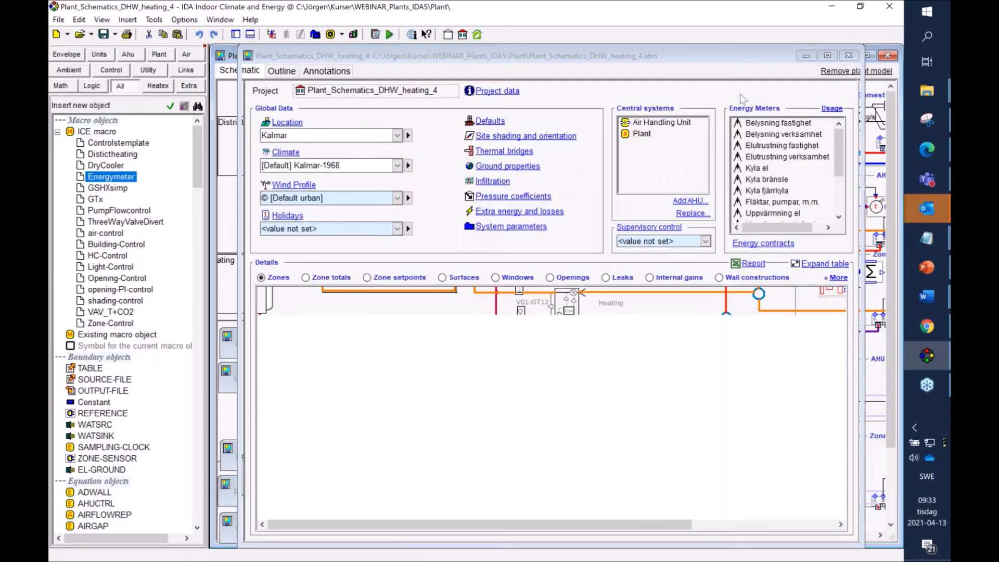
click(806, 55)
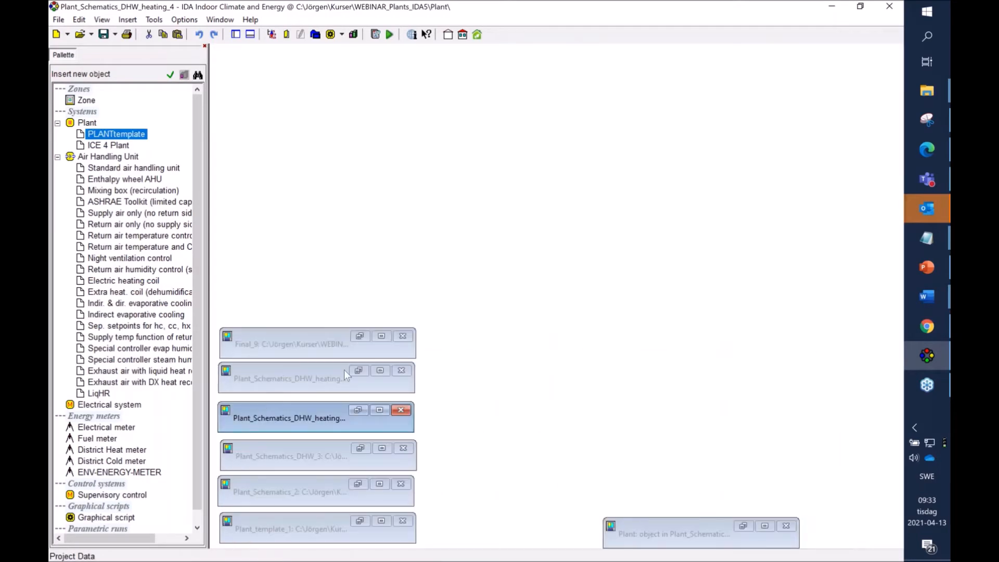
- Open the plant of Plant_Schematics_DHW_heating_5 and examine the accumulator tanks V01-Ack 1 and Ack 2, pump V01-P01 and their connecting node
click(359, 371)
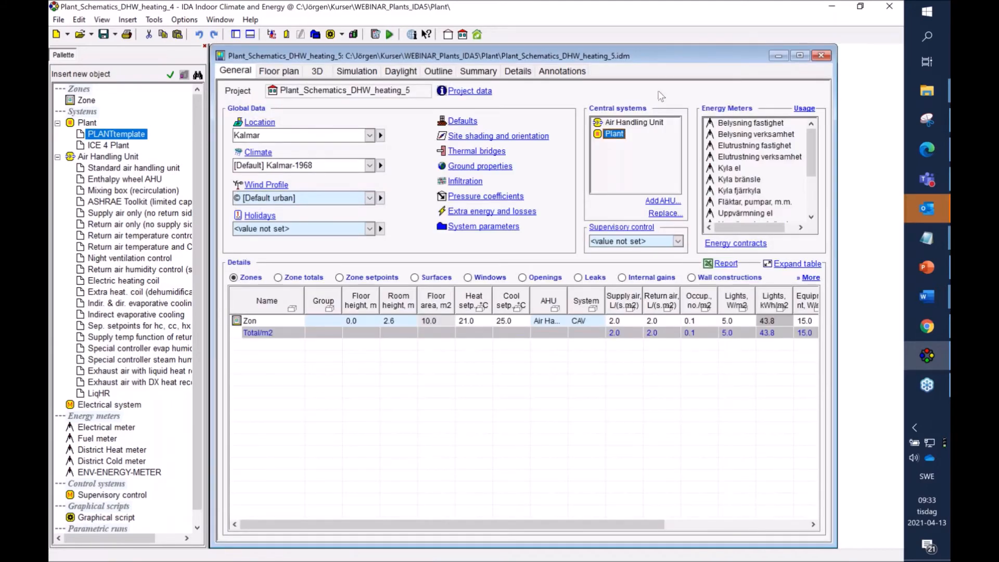
double_click(615, 135)
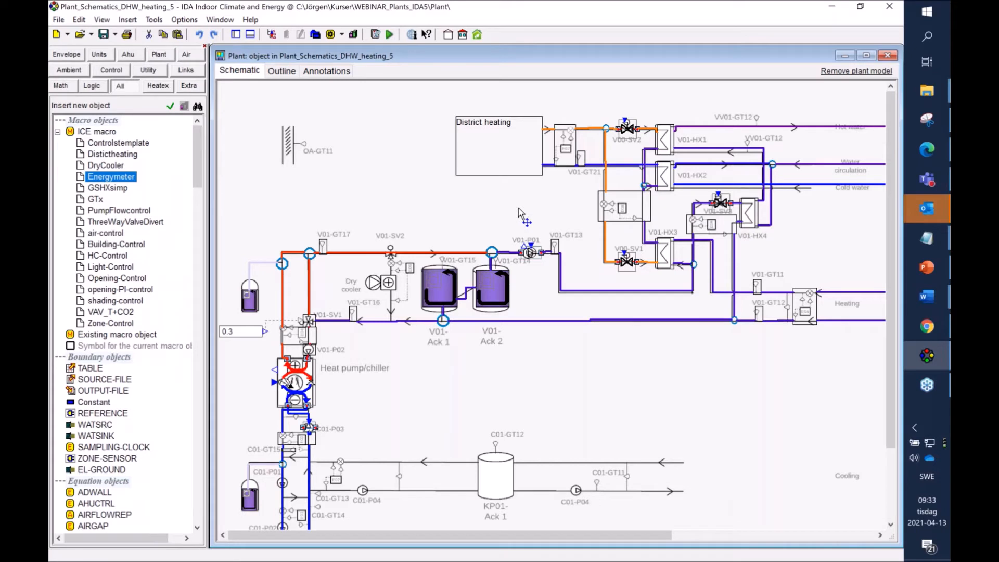
scroll(519, 208, down, 1)
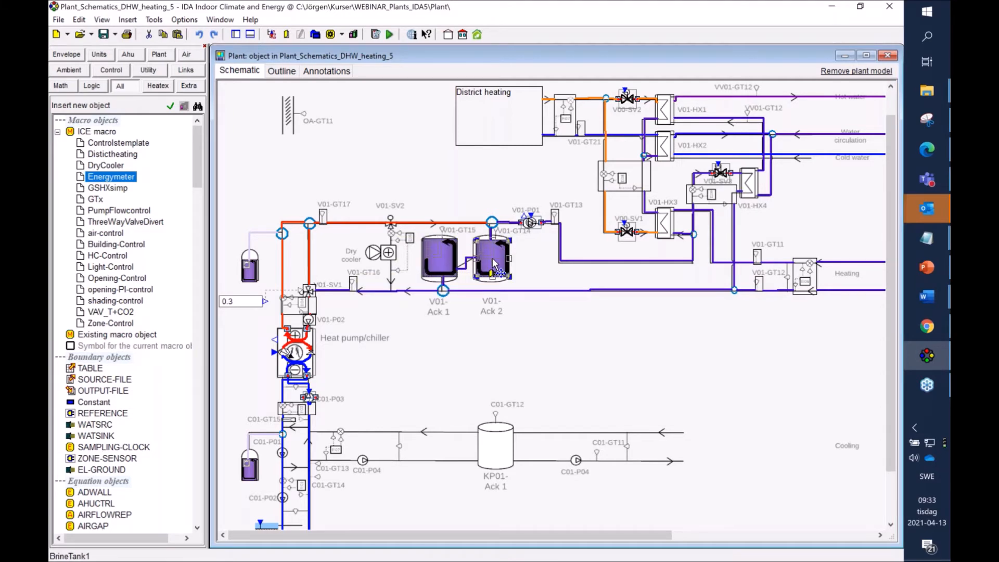
mouse_move(478, 225)
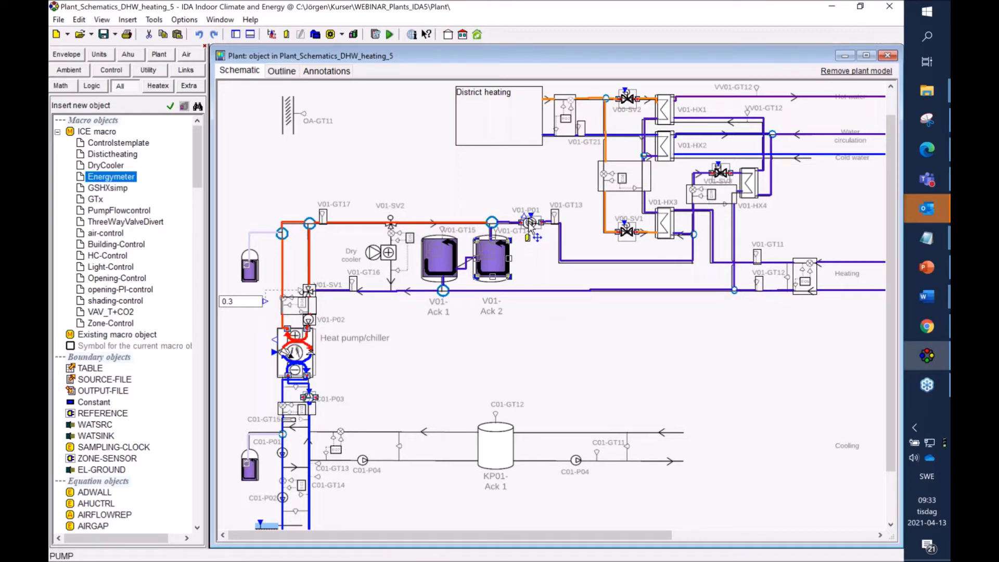
click(465, 321)
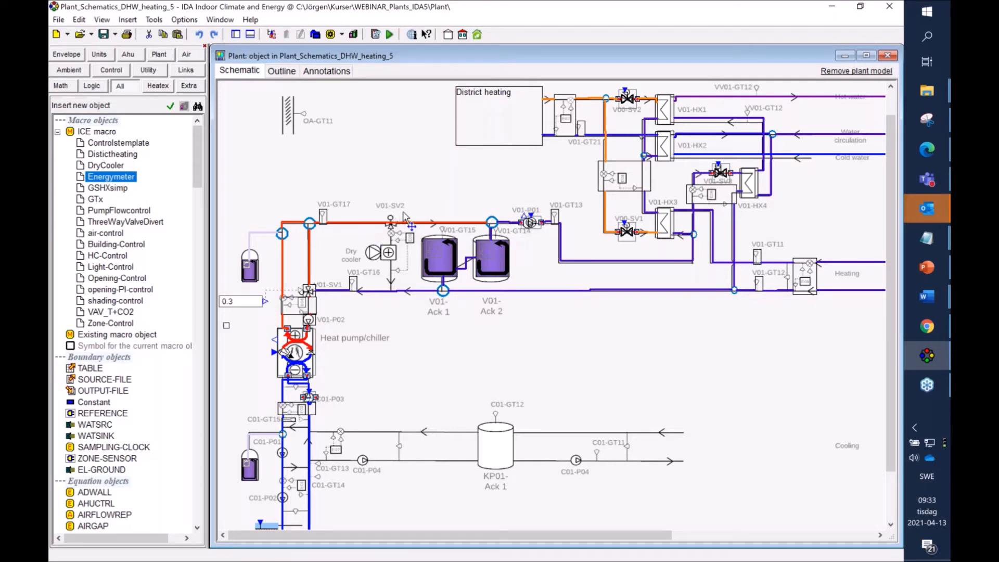
mouse_move(490, 243)
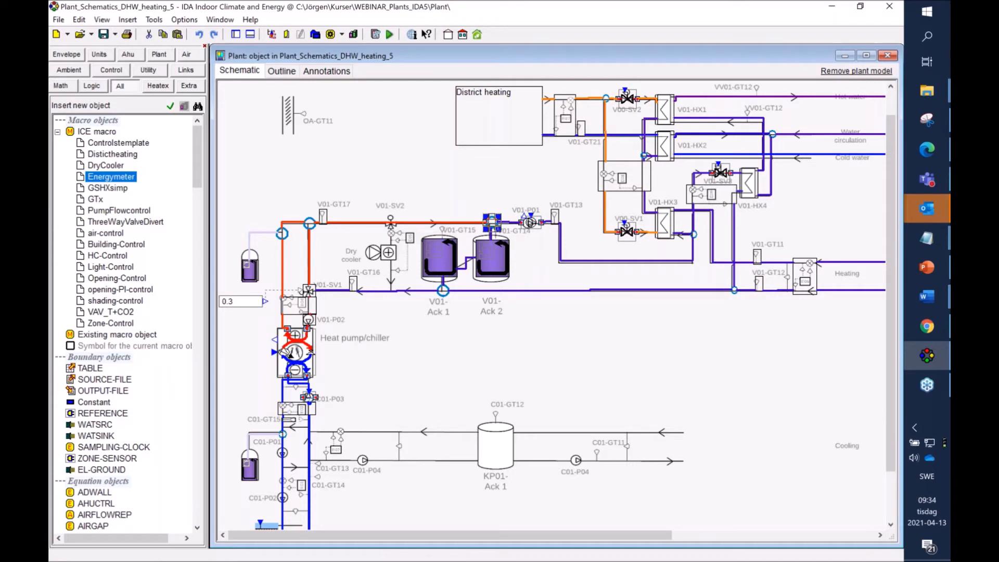
click(493, 260)
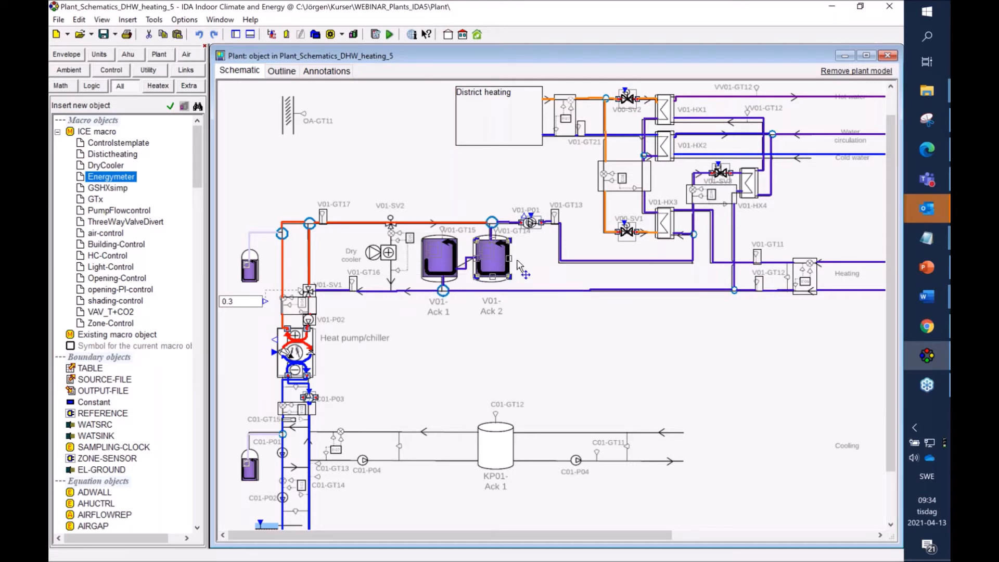
- Examine the cold side from the heat pump/chiller to the ground source heat exchanger and cooling tank, and minimize the plant and its model
scroll(518, 262, down, 3)
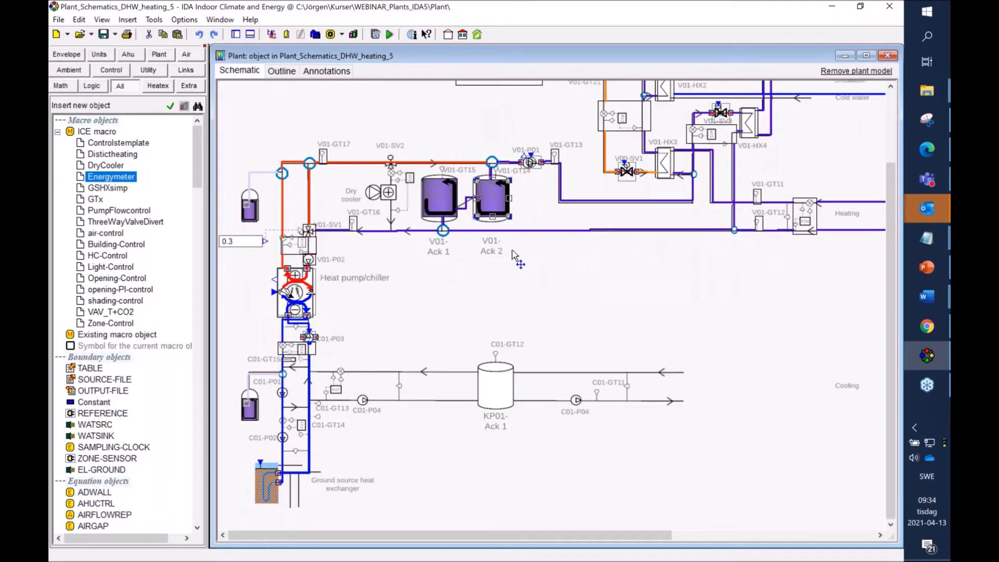
click(283, 378)
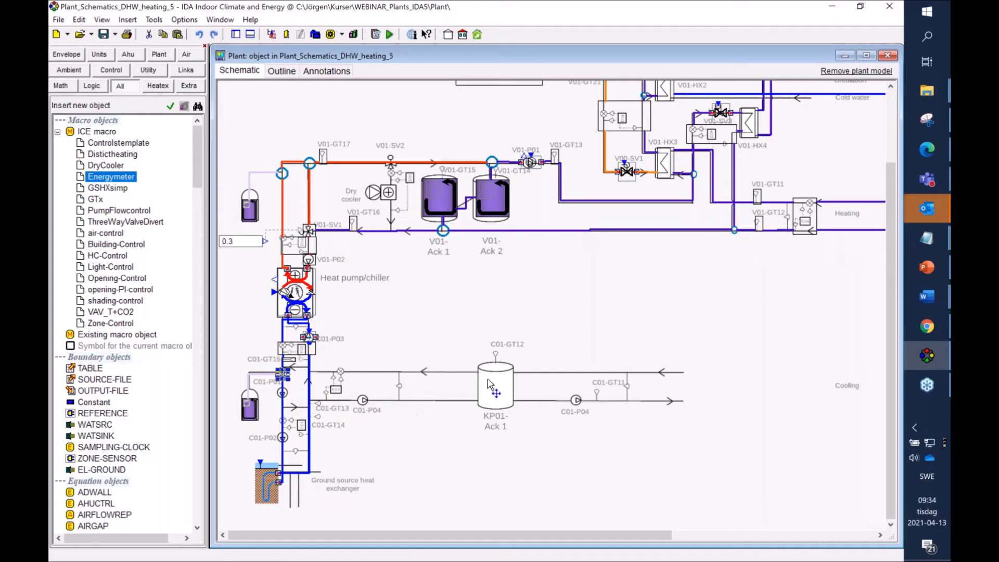
click(461, 332)
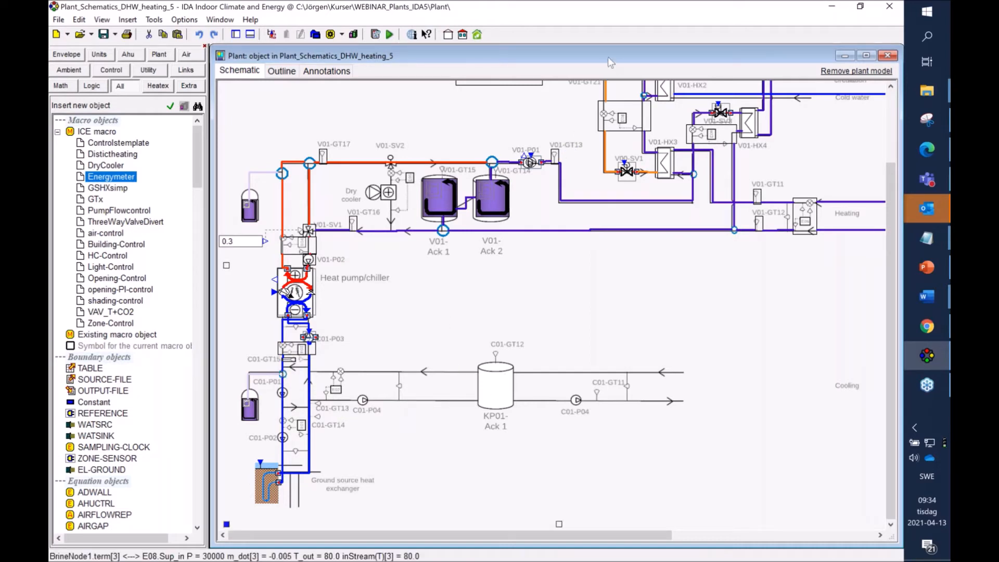
drag(599, 61, 538, 99)
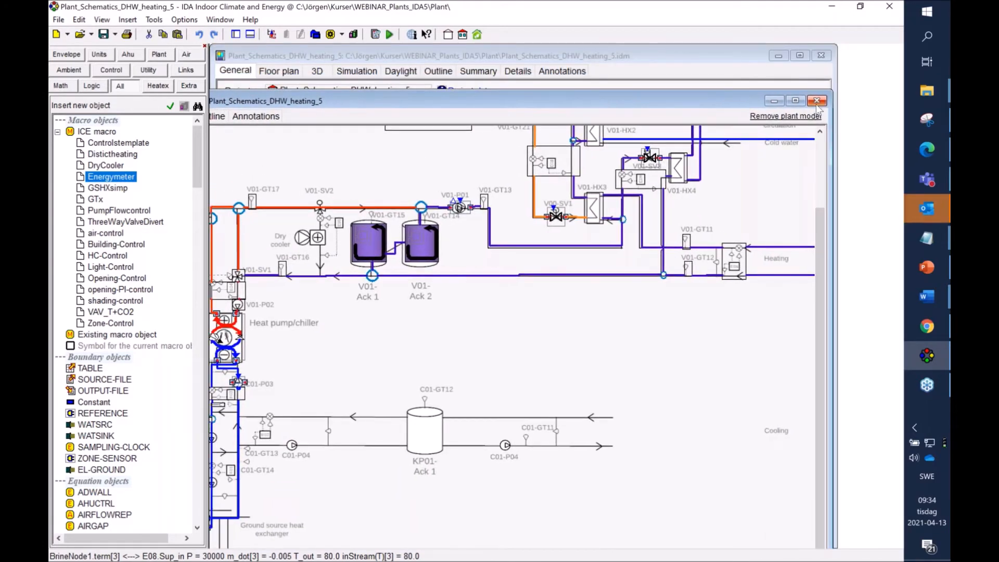
click(774, 99)
click(778, 57)
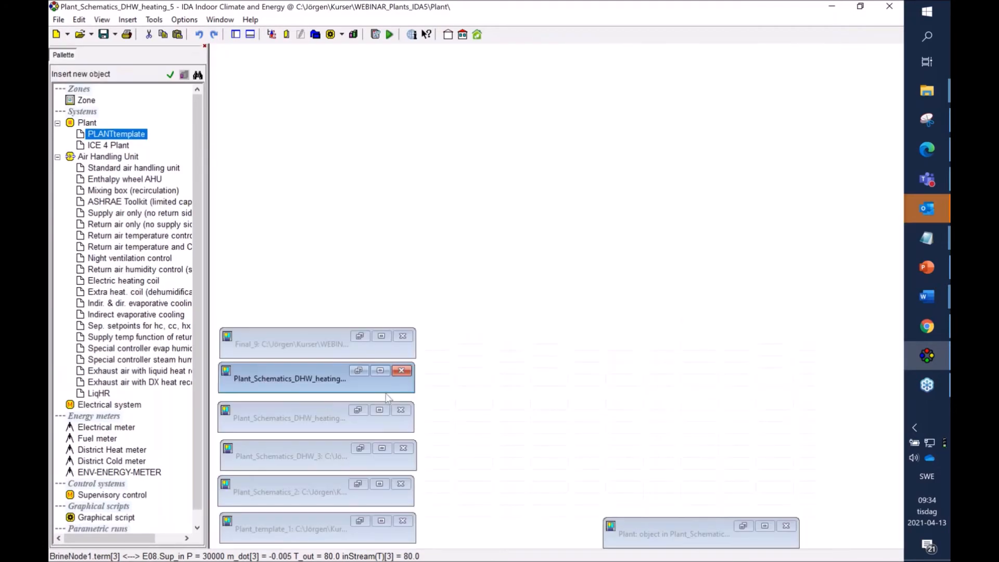
- Open the plant of Final_9 and examine the nodes joining the brine loop and bypass pipes around pump C01-P01 below the heat pump
click(360, 336)
double_click(653, 149)
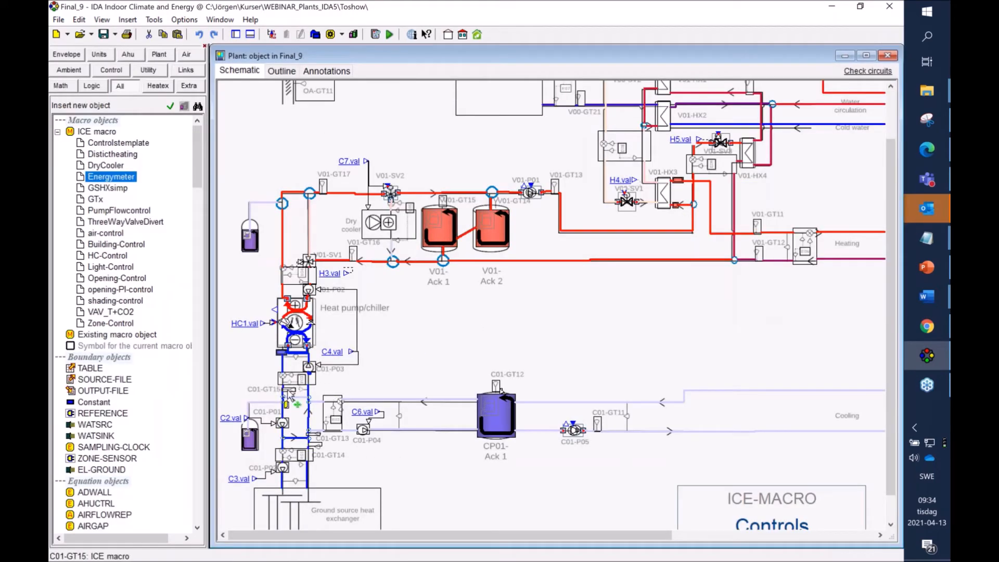
scroll(347, 355, up, 5)
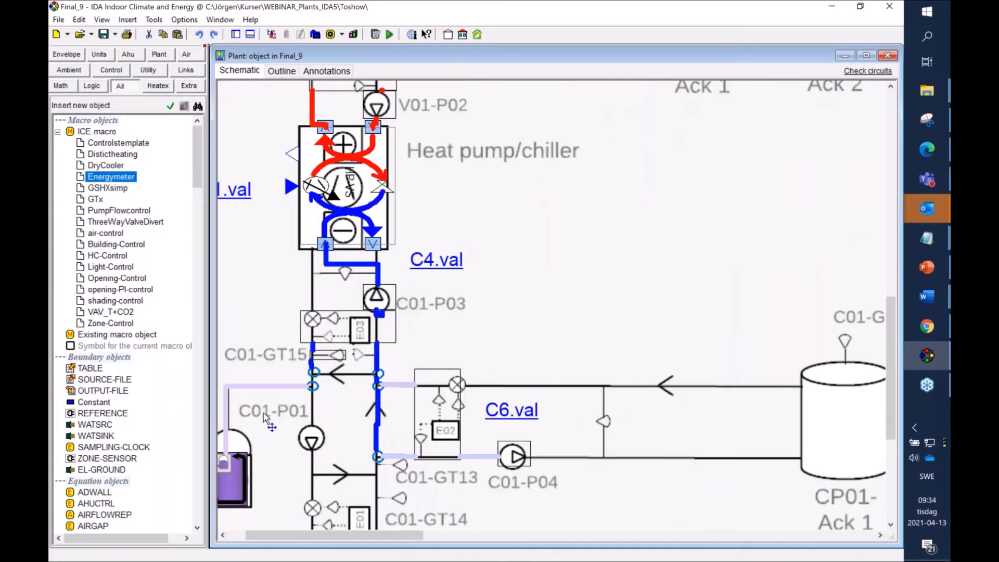
click(346, 350)
click(446, 350)
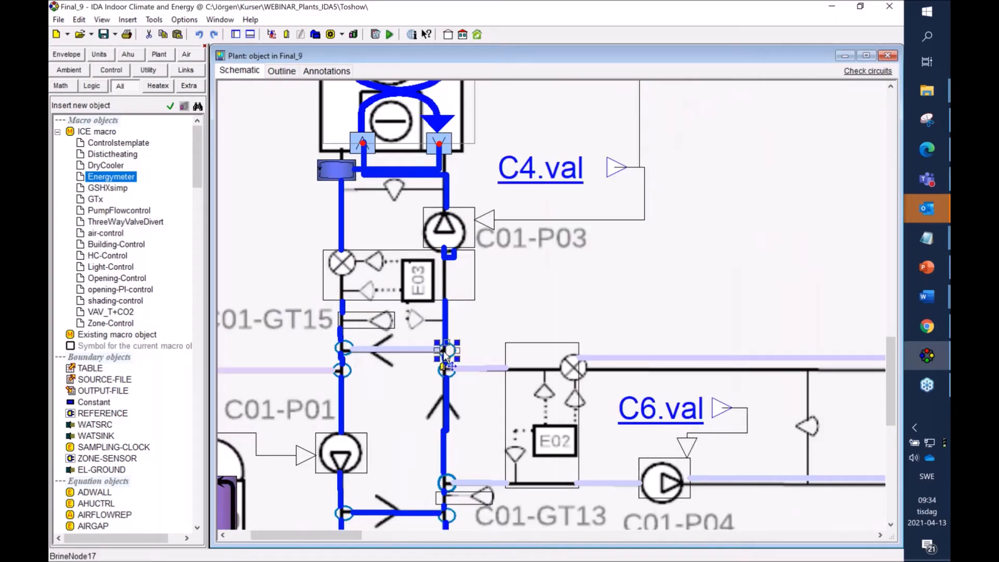
click(446, 483)
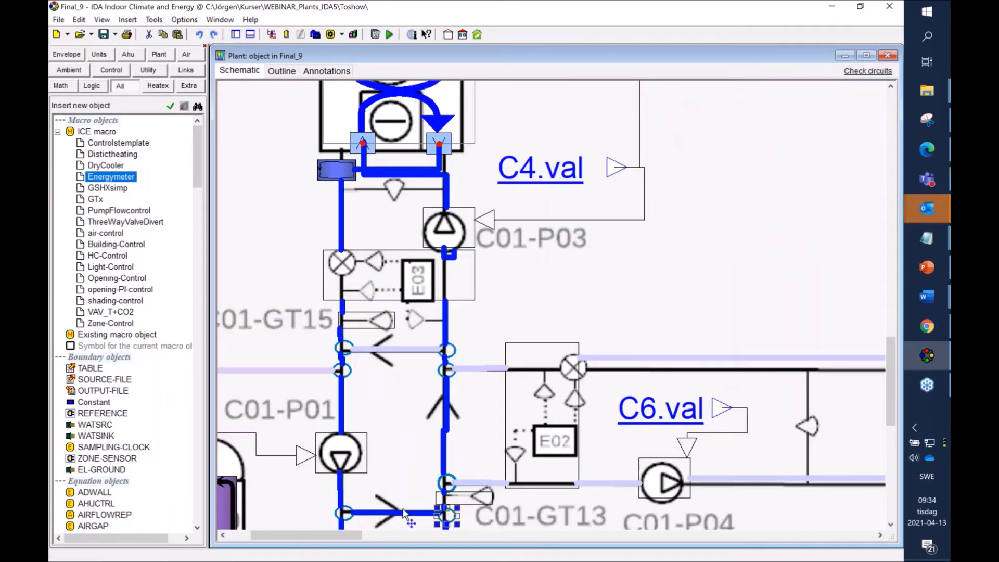
click(343, 513)
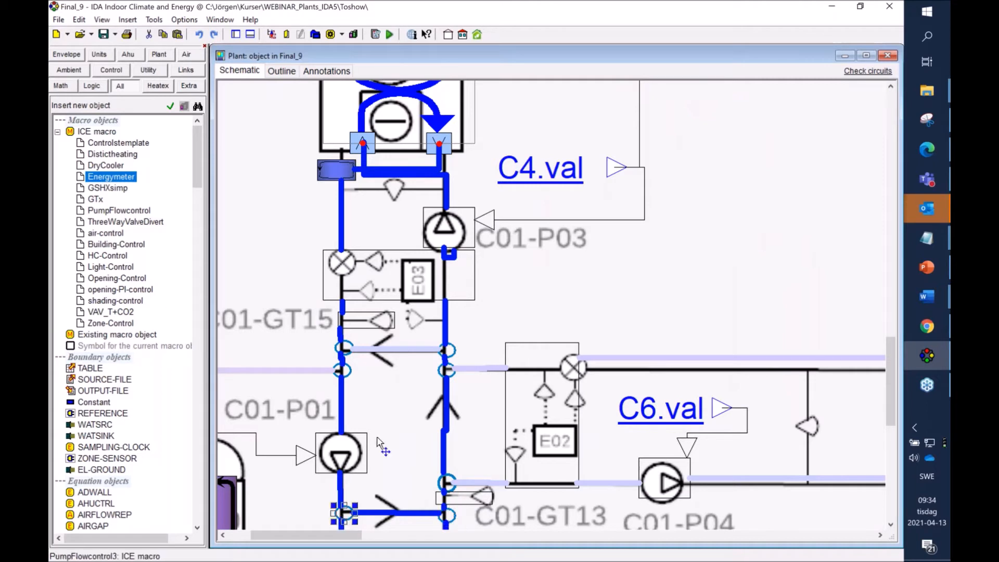
- Nudge the C01-P01 pump flow control macro slightly to the left and open its schematic
click(337, 451)
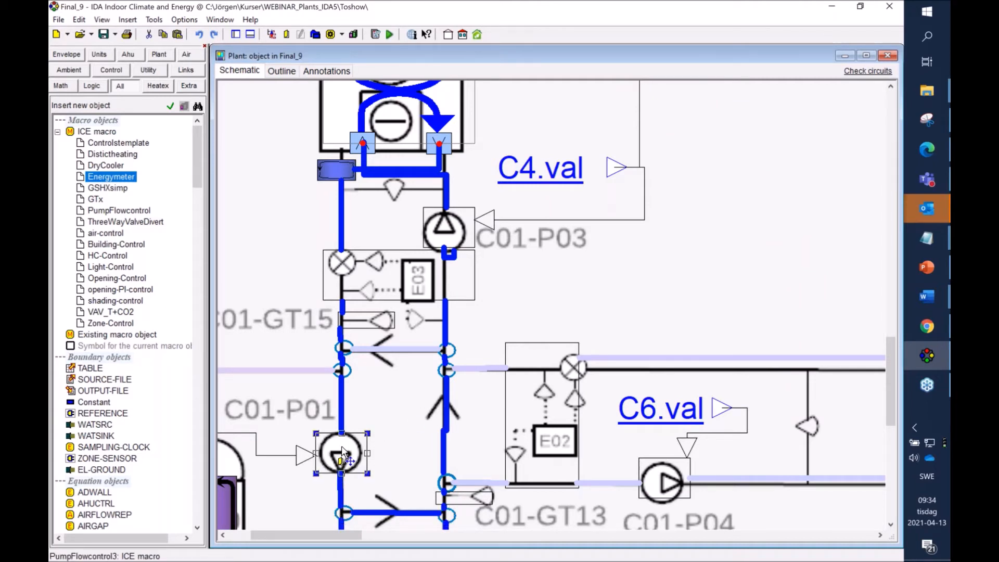
key(Left)
double_click(337, 457)
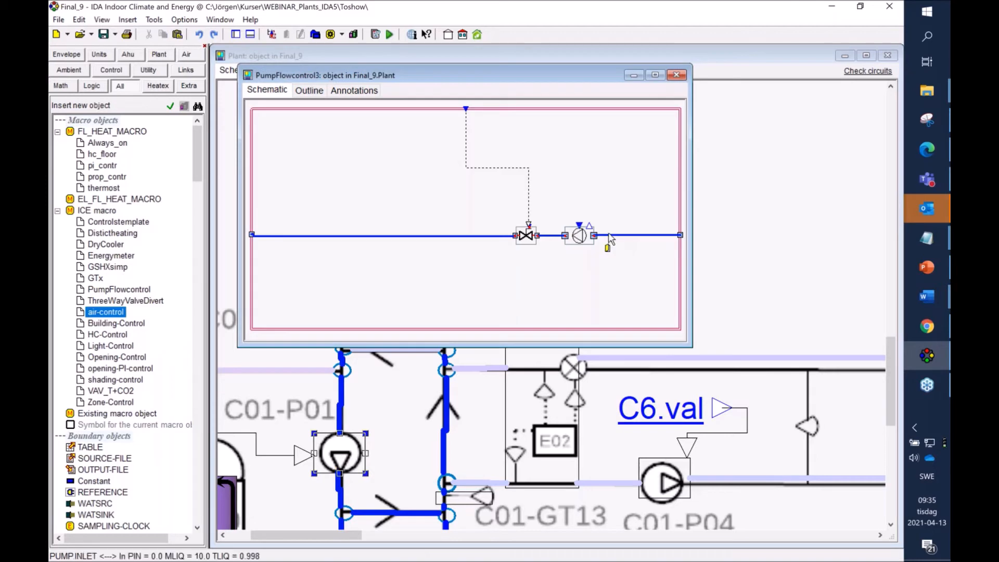
- Close the pump flow control schematic and examine the brine loop and bypass pipe around pump C01-P01 within the whole plant
click(676, 75)
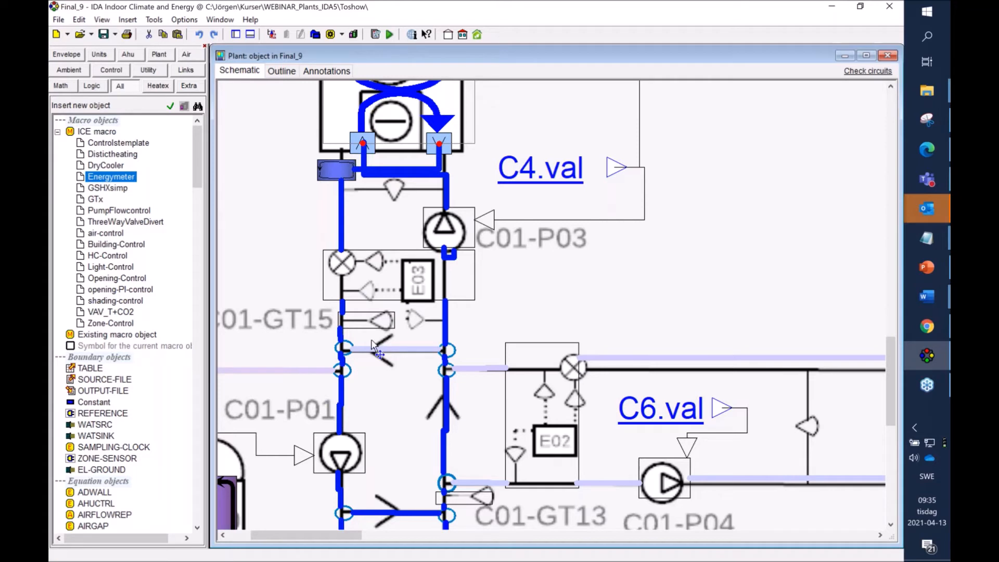
scroll(373, 342, down, 2)
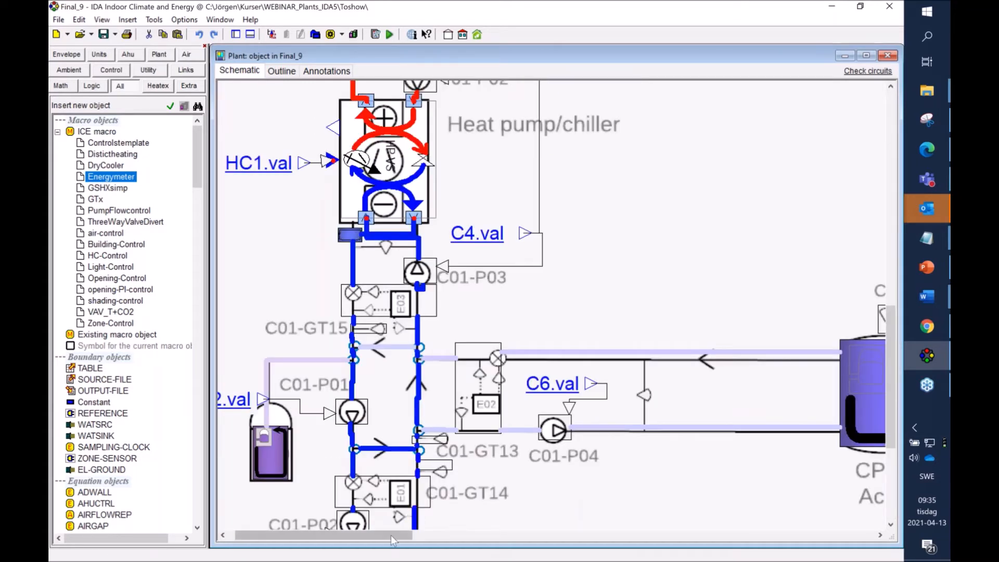
drag(391, 534, 326, 535)
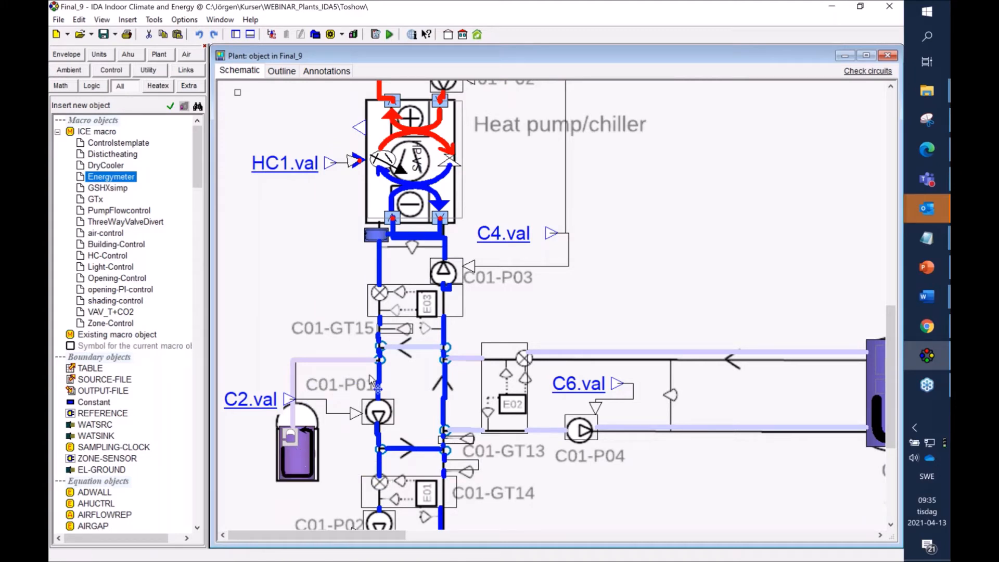
mouse_move(361, 364)
mouse_move(394, 348)
scroll(409, 318, down, 2)
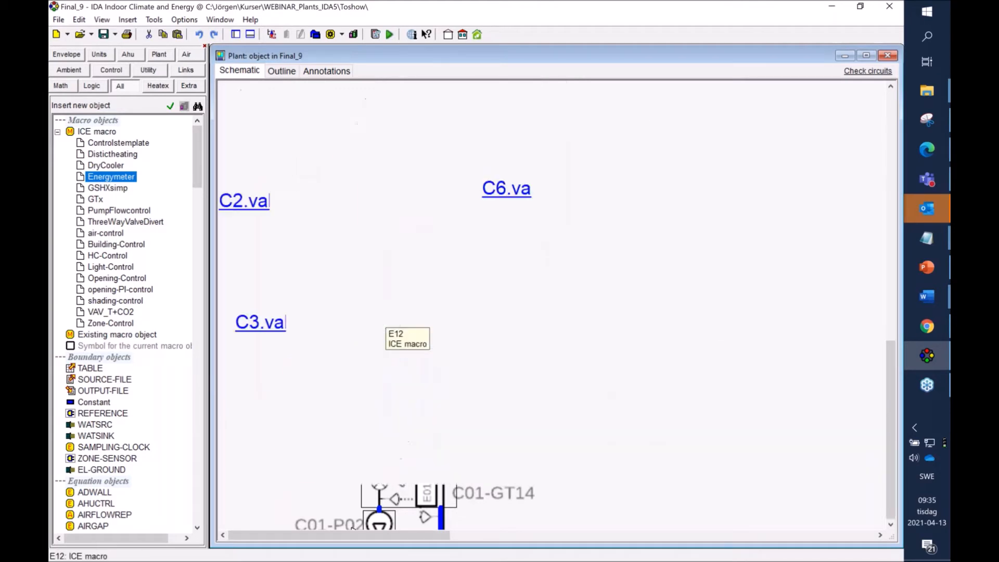
scroll(406, 317, down, 4)
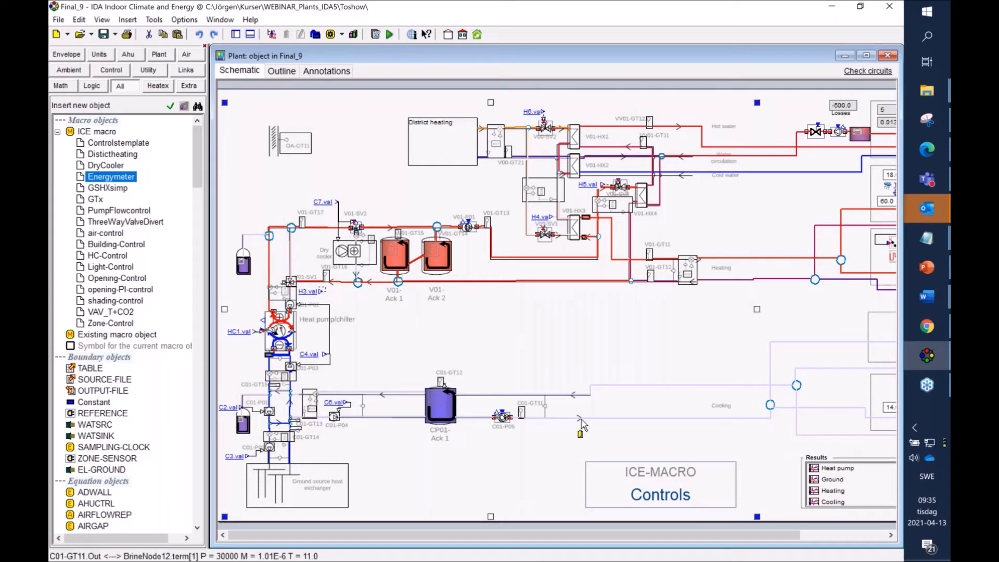
- Open the Controls macro and read the hot side and cool side control descriptions in its schematic and annotations
double_click(690, 489)
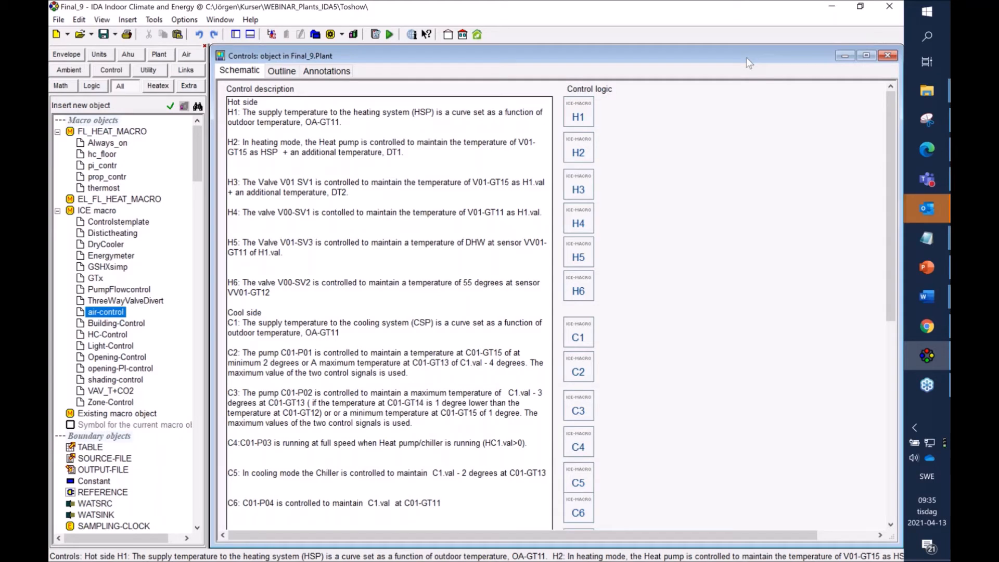
drag(746, 57, 743, 55)
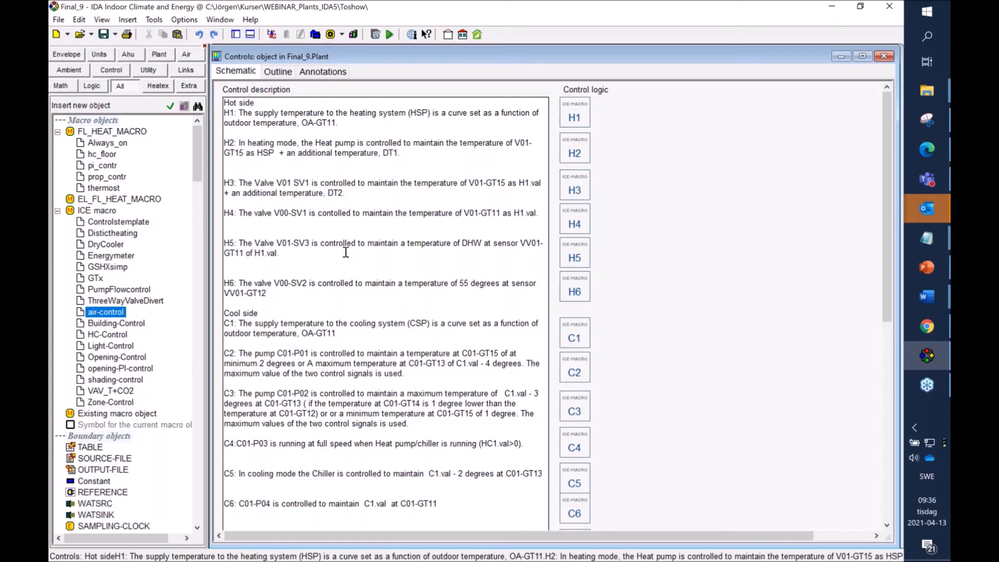
click(327, 73)
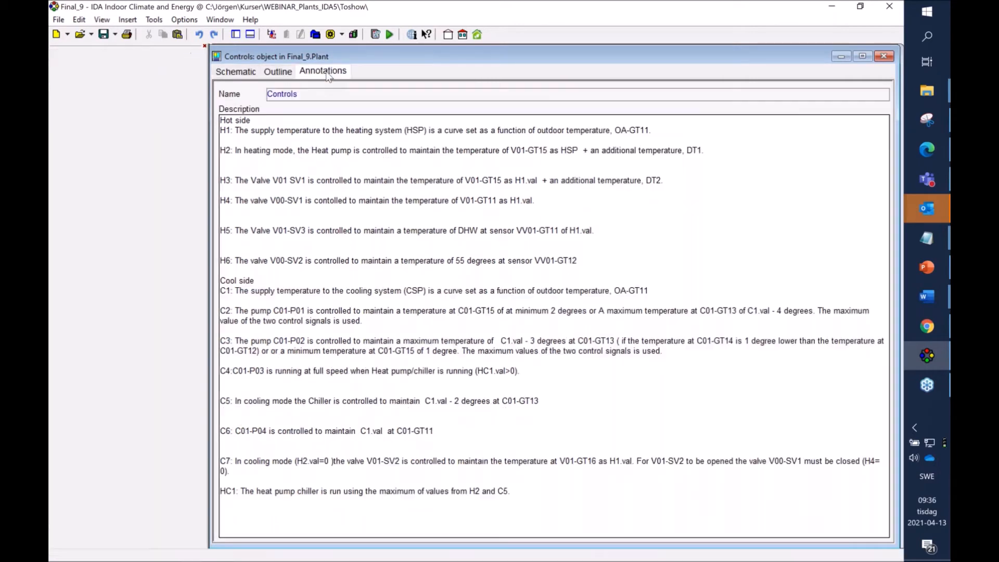
click(297, 118)
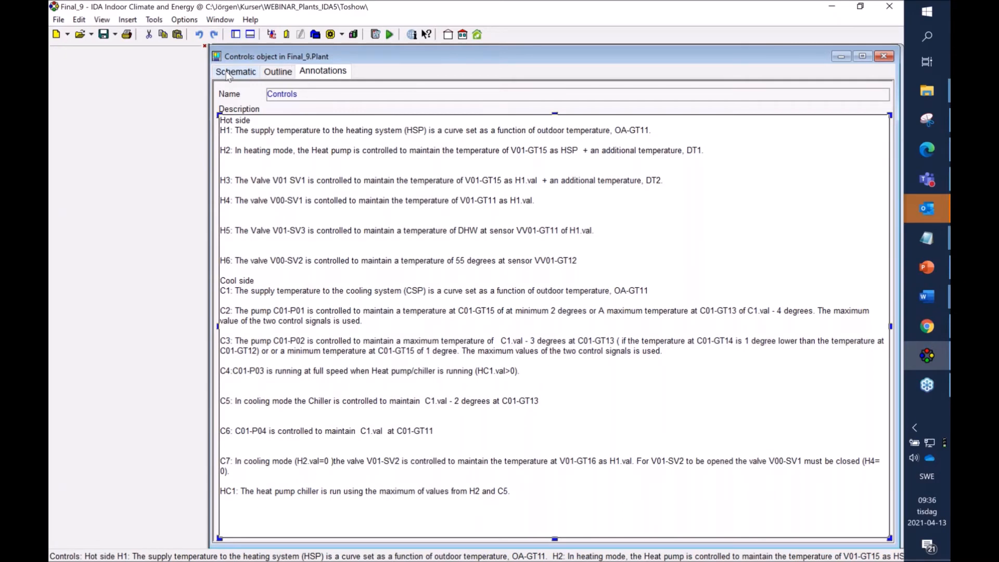
click(228, 73)
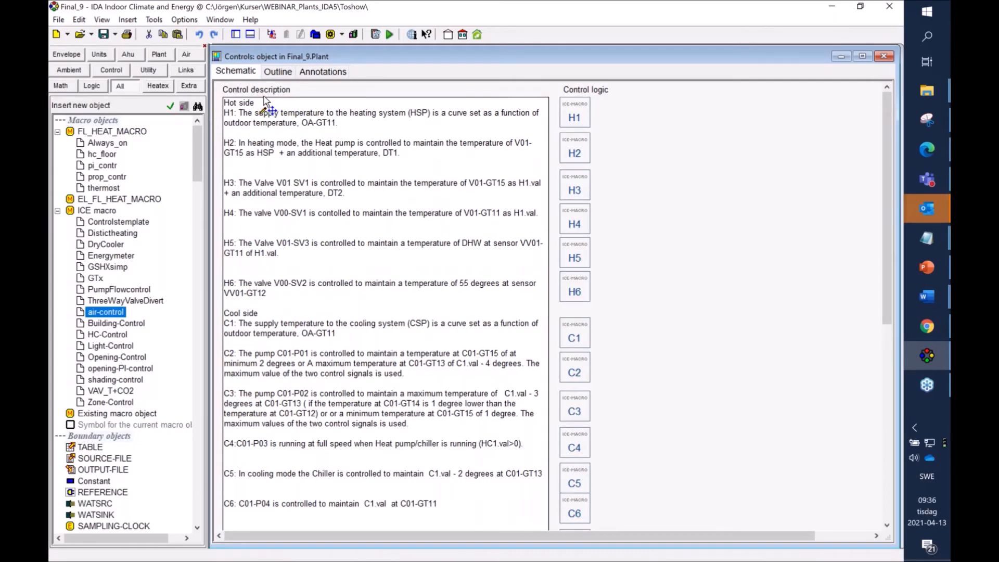
click(264, 97)
click(273, 108)
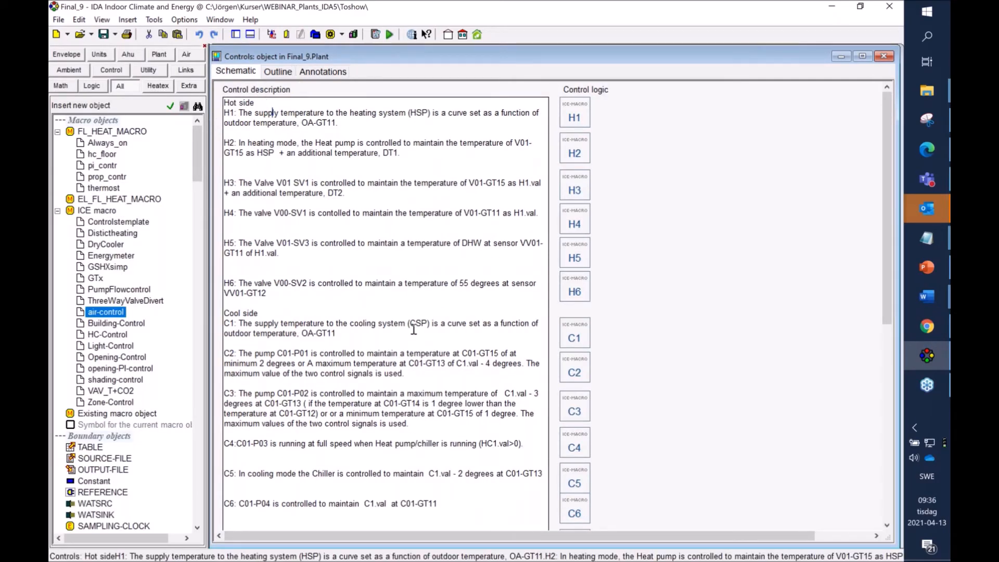
- Open the H1 control logic and inspect the points of its piecewise proportional controller fed by OA-GT11
double_click(576, 116)
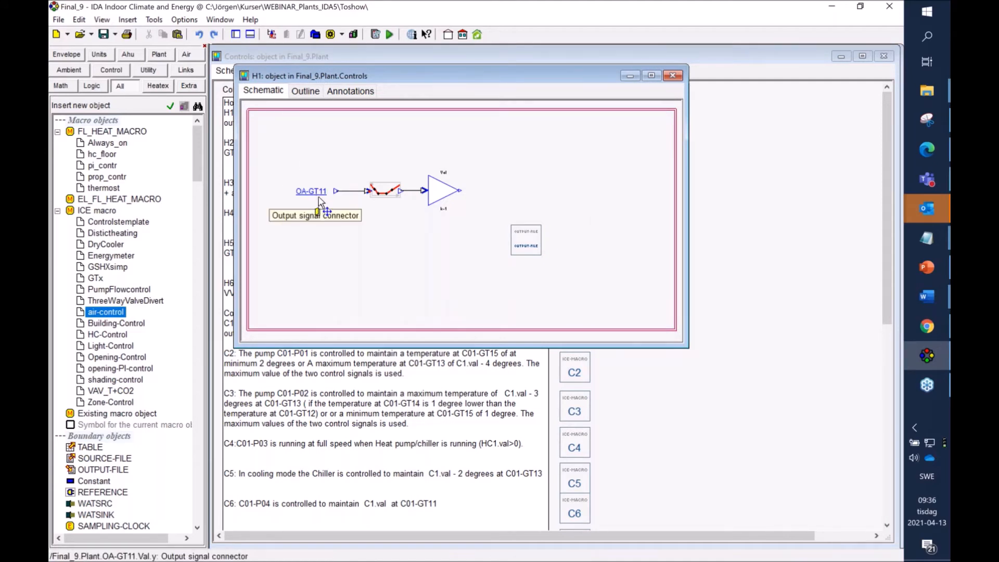
click(385, 194)
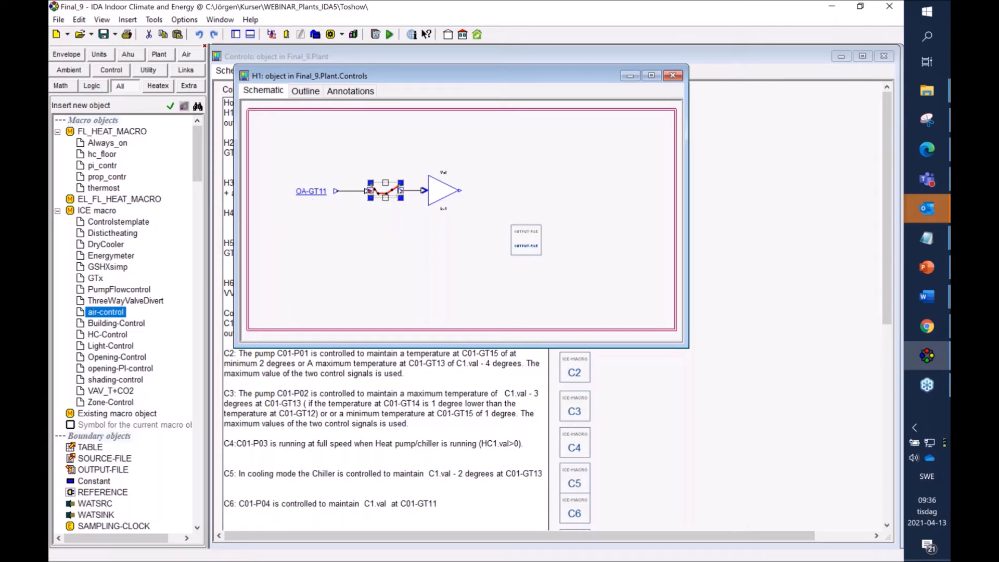
double_click(385, 193)
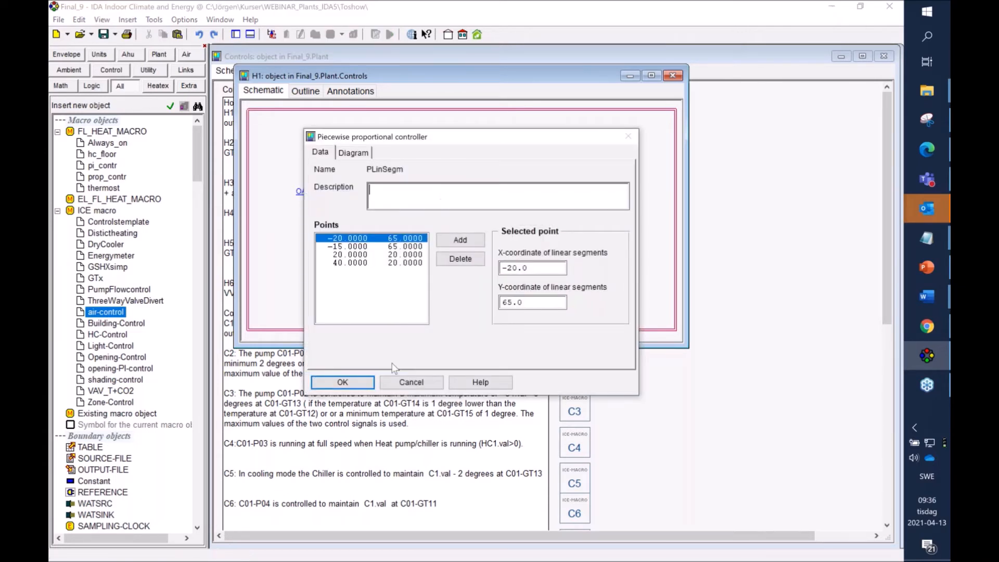
click(420, 383)
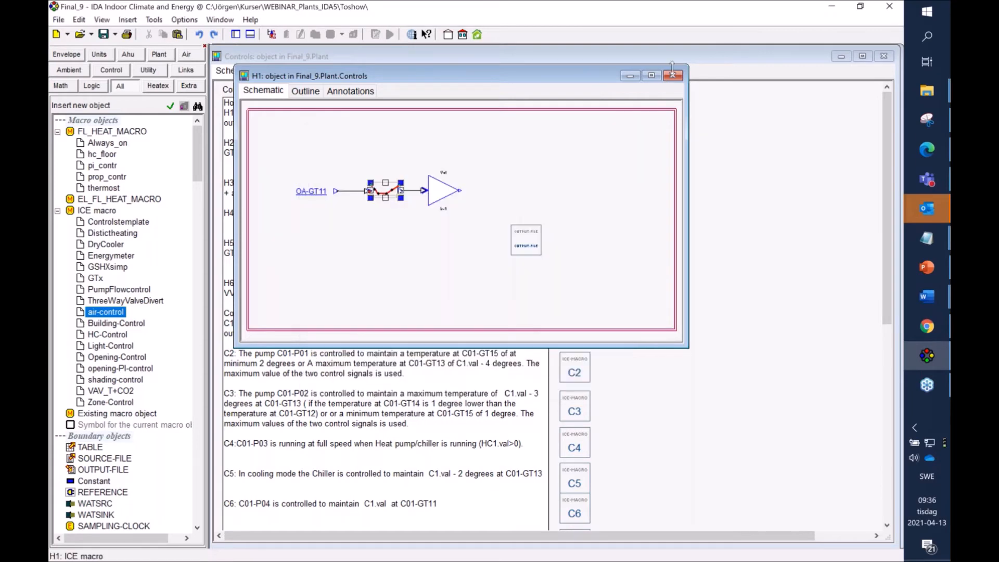
click(673, 80)
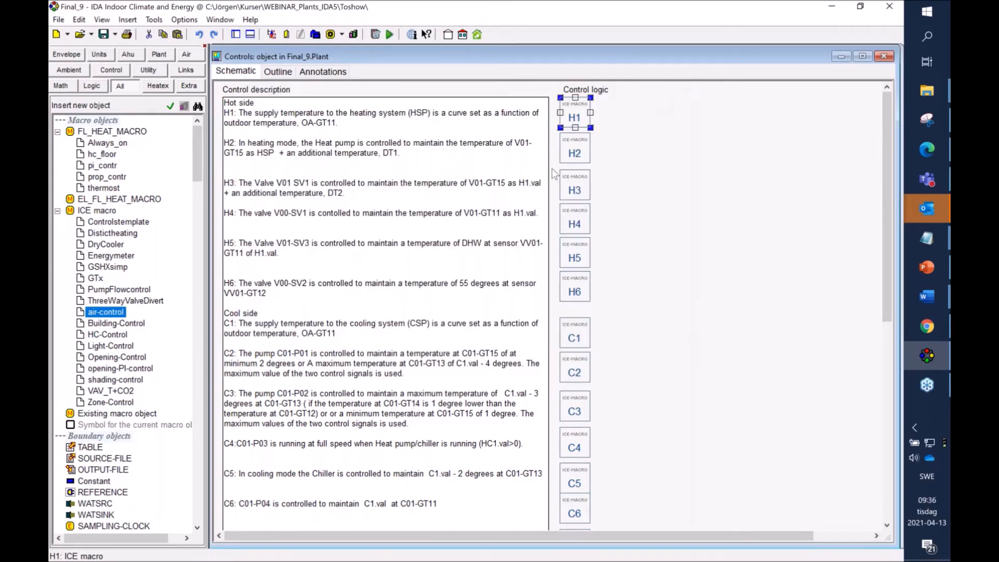
- Examine the control schematics of the H2 macro for the heat pump and the H3 macro for valve V01-SV1
click(580, 156)
double_click(580, 156)
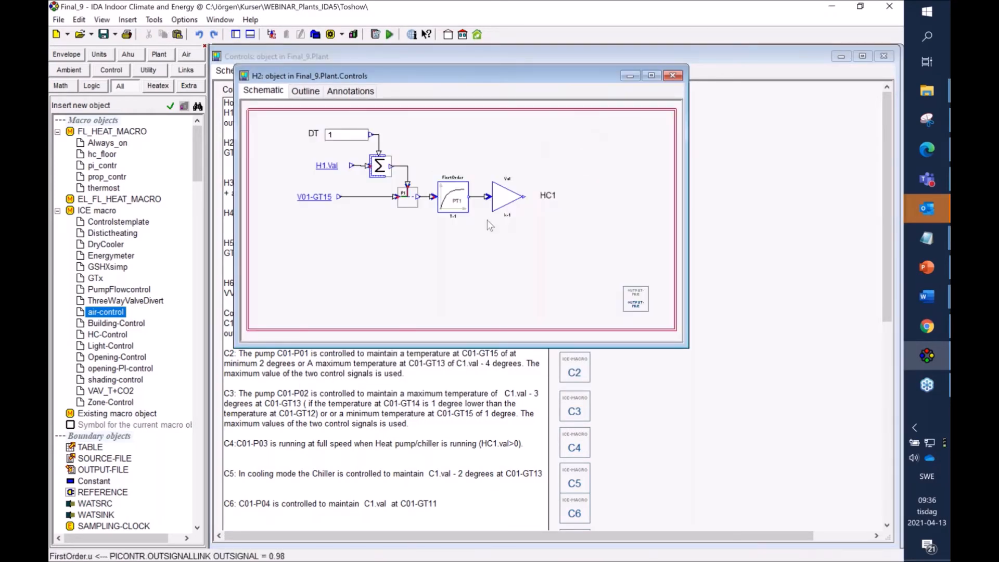
click(674, 75)
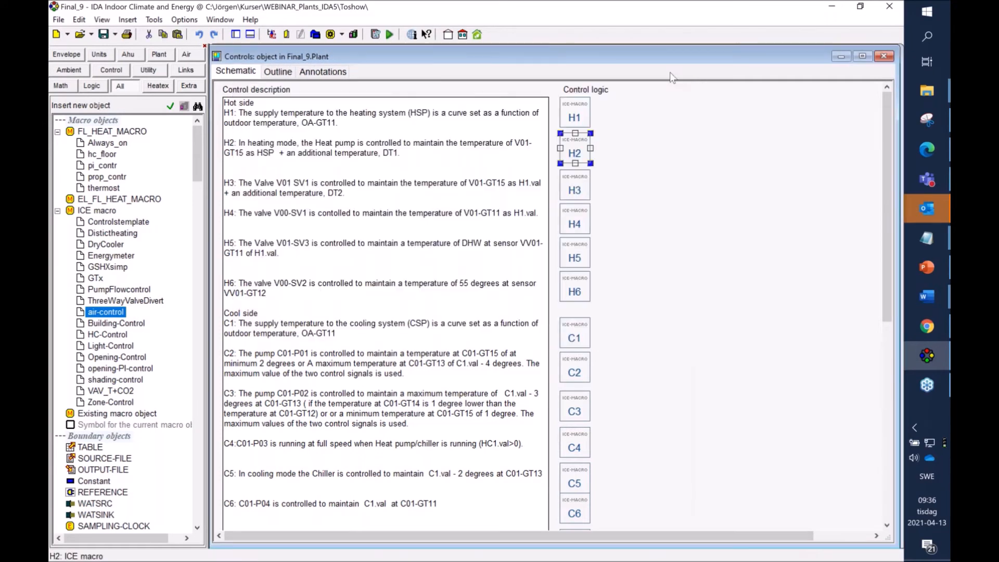
double_click(578, 188)
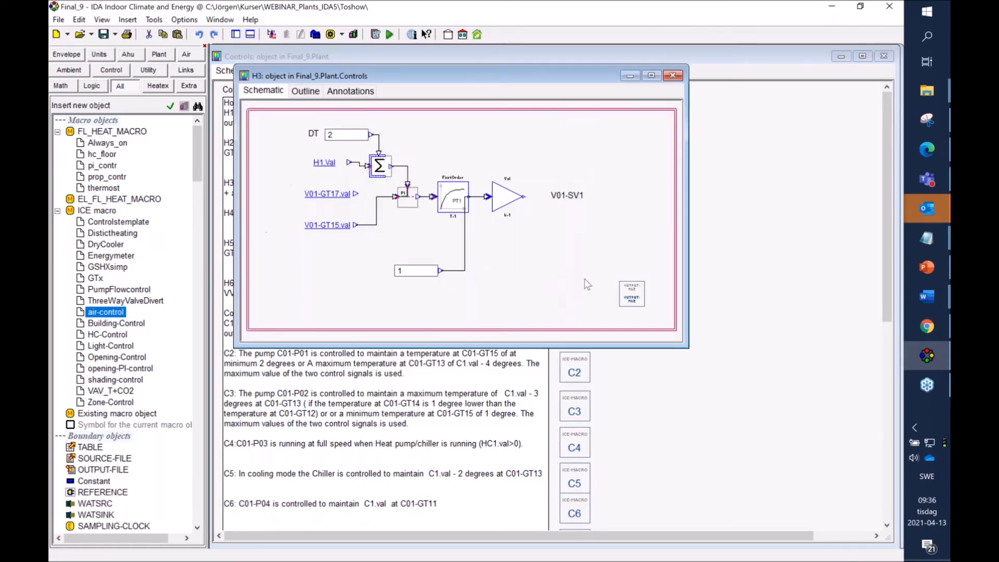
click(674, 76)
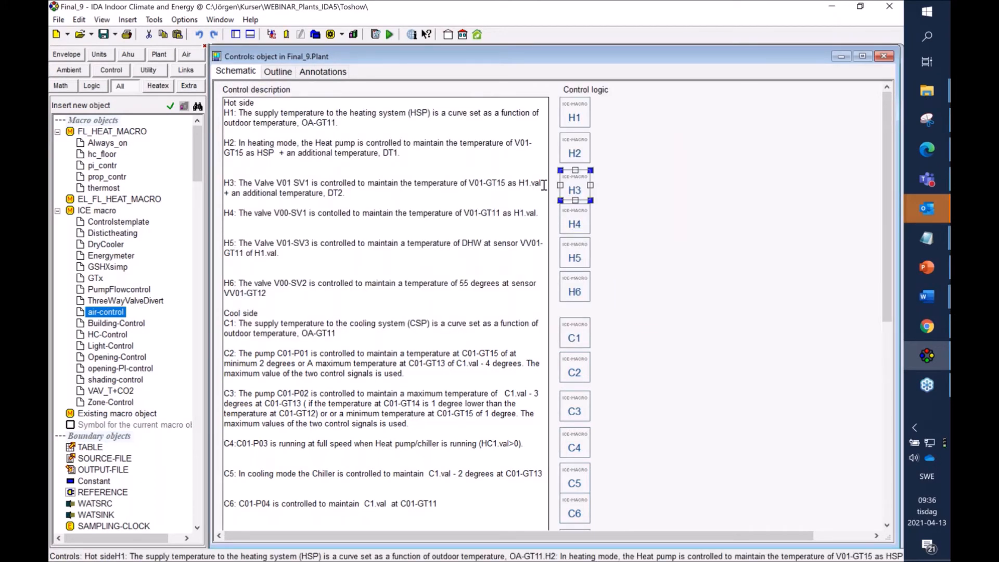
- Look over the remaining control descriptions, recheck the V01-SV1 output in the H3 schematic, and close the Controls macro
scroll(602, 224, down, 3)
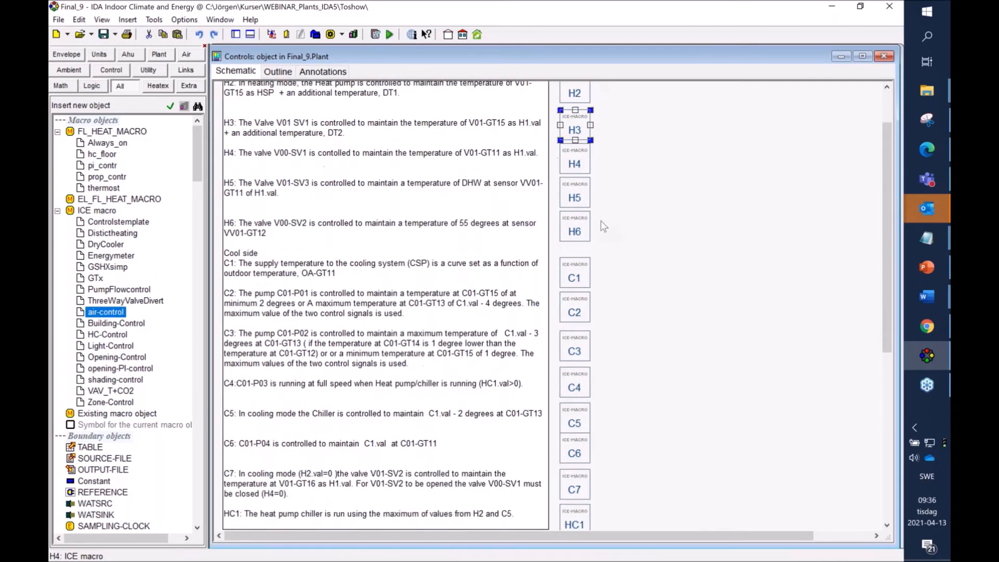
scroll(598, 219, up, 2)
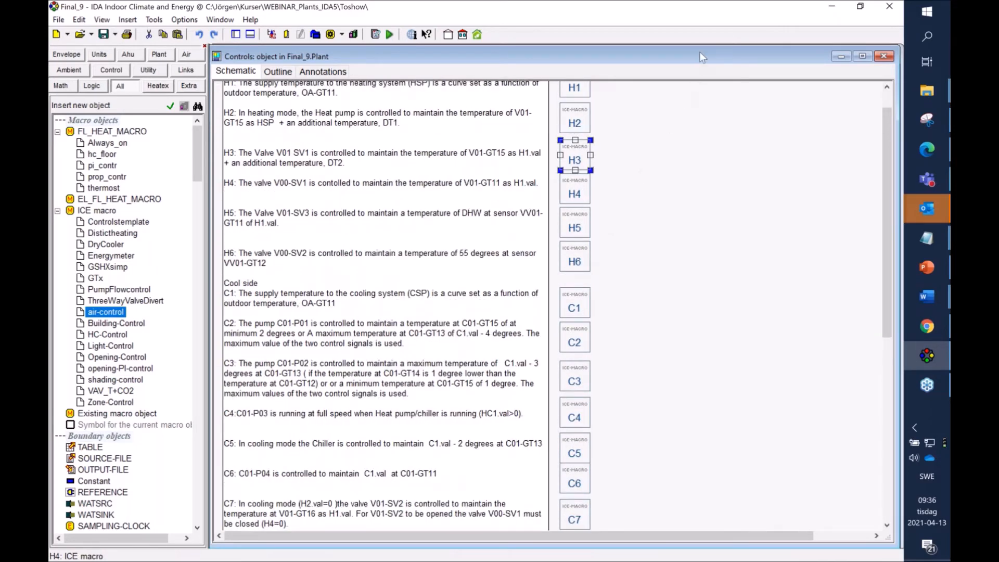
double_click(582, 160)
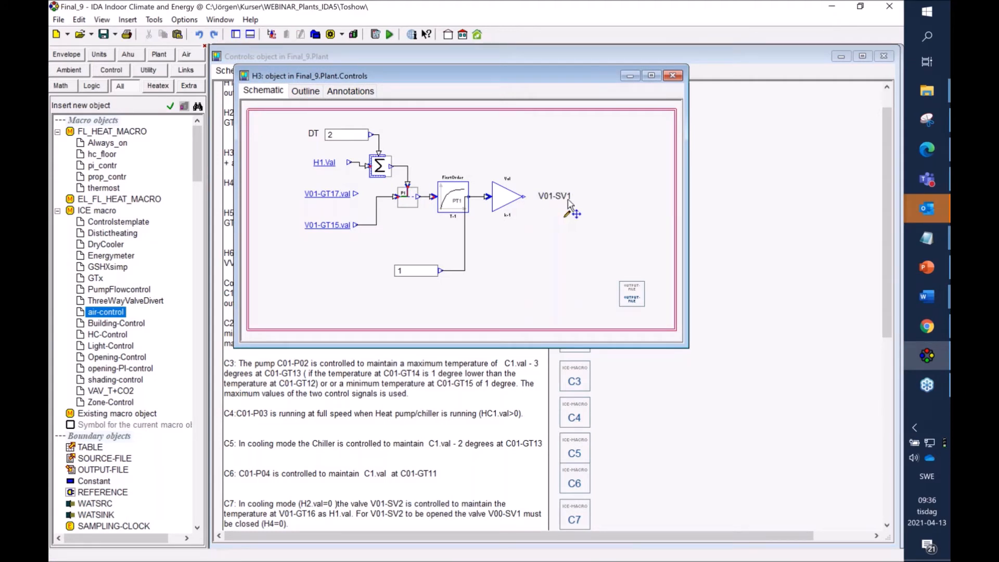
click(564, 201)
click(523, 228)
click(673, 75)
drag(736, 58, 643, 104)
click(786, 103)
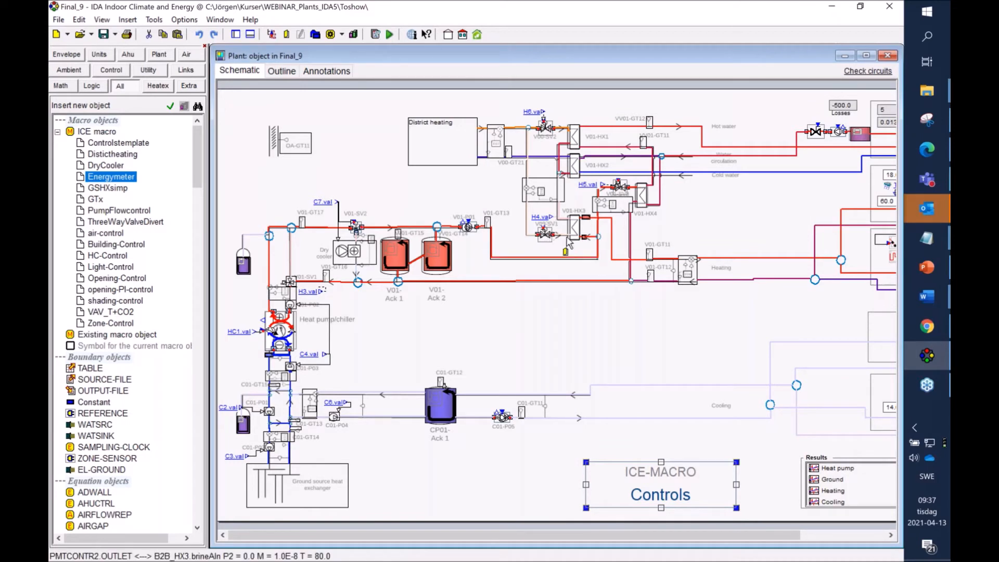
- Examine how the H4.val signal connects to valve V00-SV1 and the C6.val signal to pump C01-P04
mouse_move(567, 238)
click(545, 232)
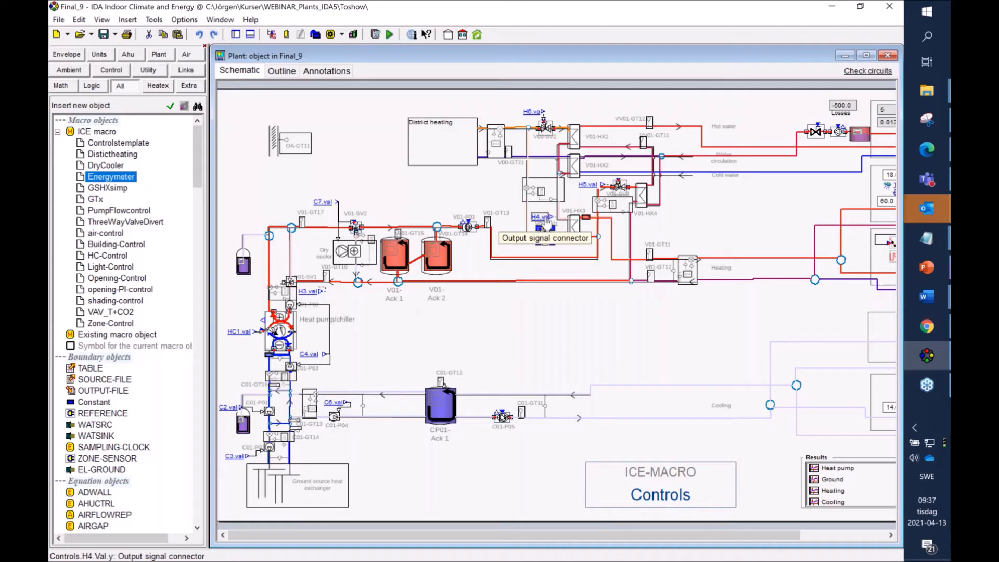
double_click(546, 221)
click(545, 76)
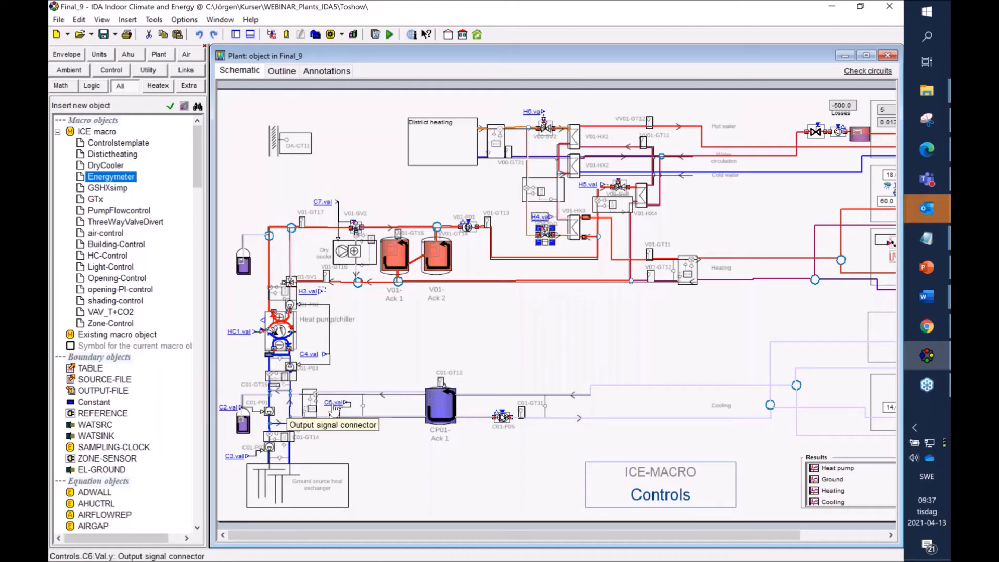
click(373, 440)
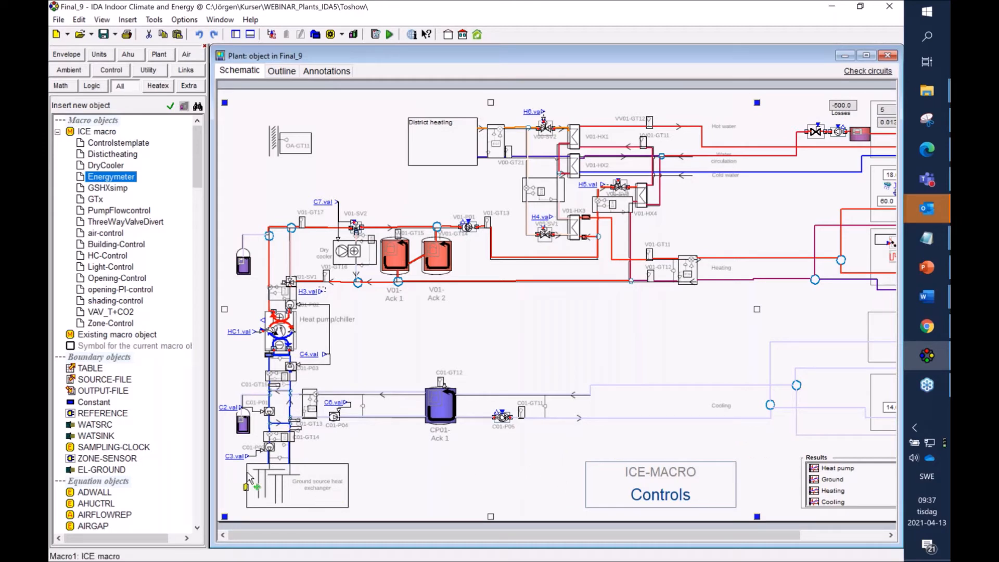
- Open the ground source heat exchanger macro, inspect its borehole circuit and number of independent holes, and close it
double_click(319, 490)
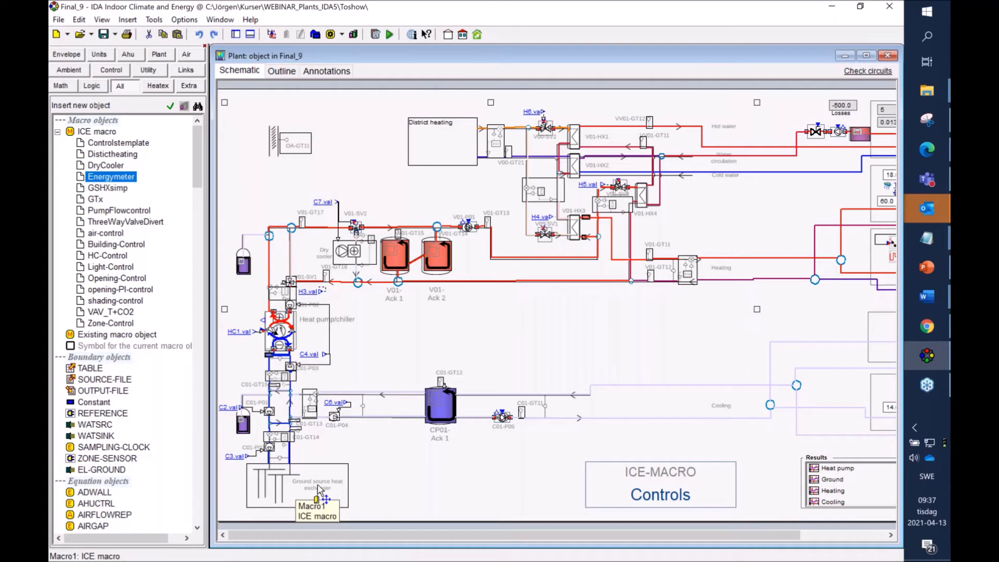
double_click(586, 158)
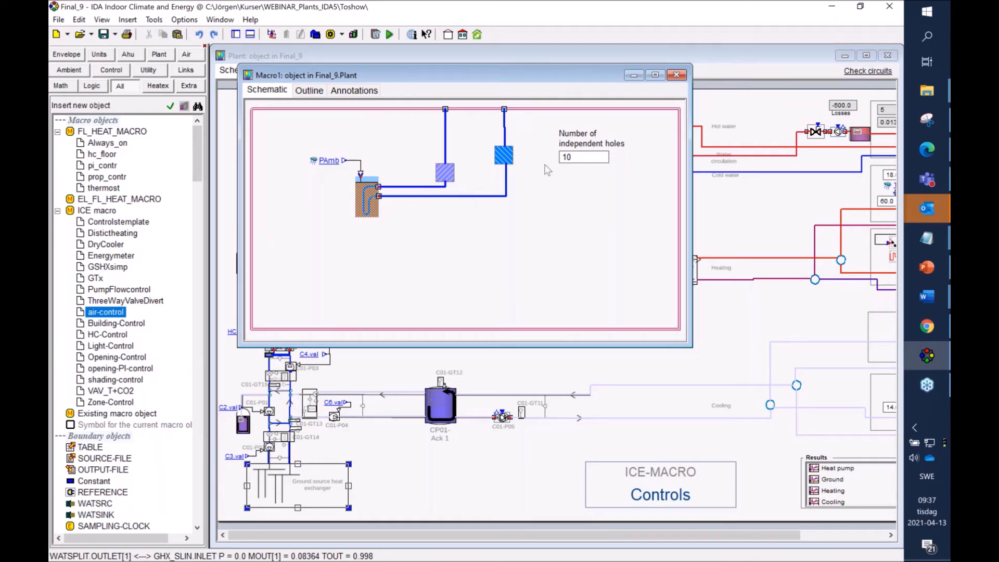
click(676, 75)
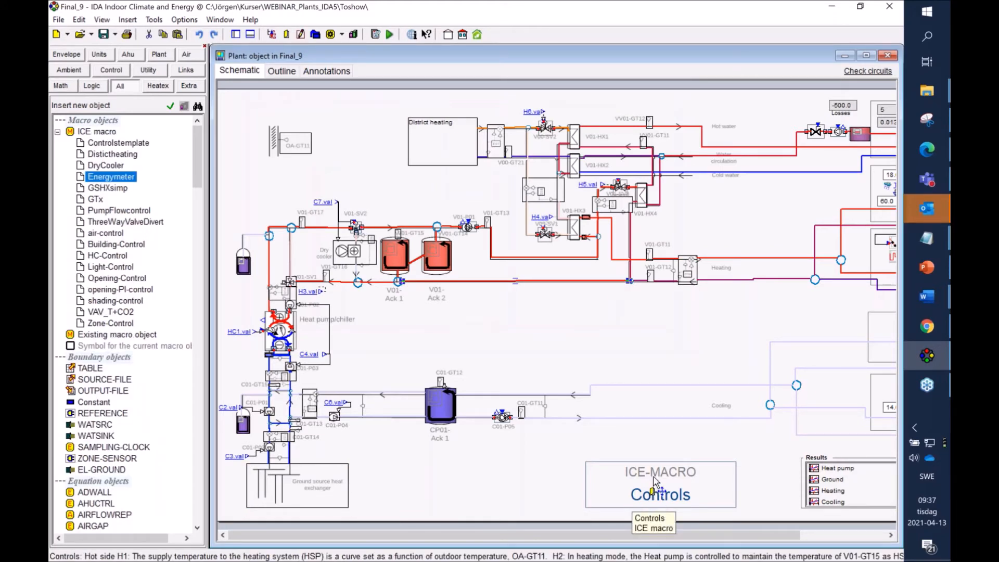
- View the heat pump result diagram over the entire simulation period, and close it to return to the results list
double_click(835, 470)
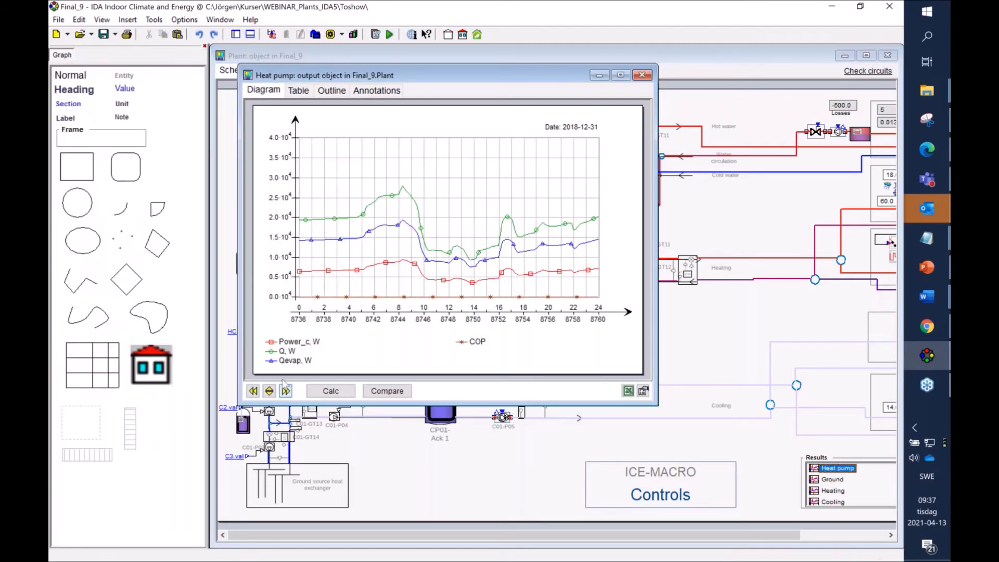
click(269, 391)
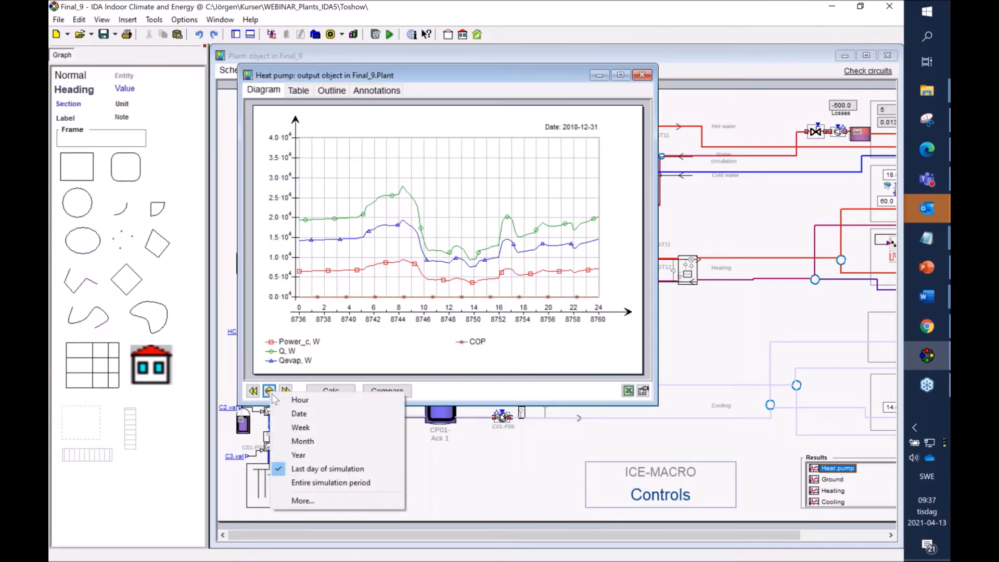
click(307, 482)
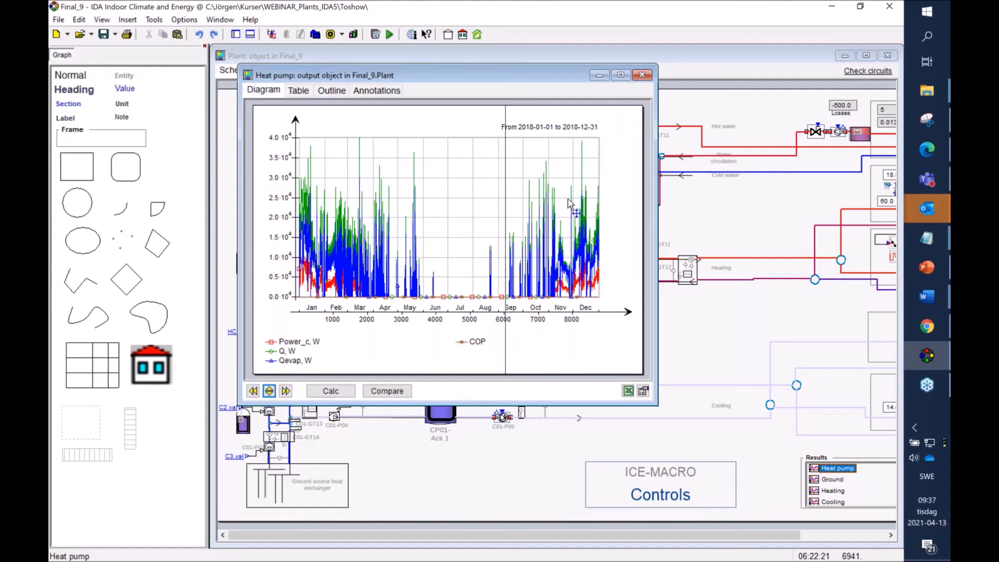
click(643, 76)
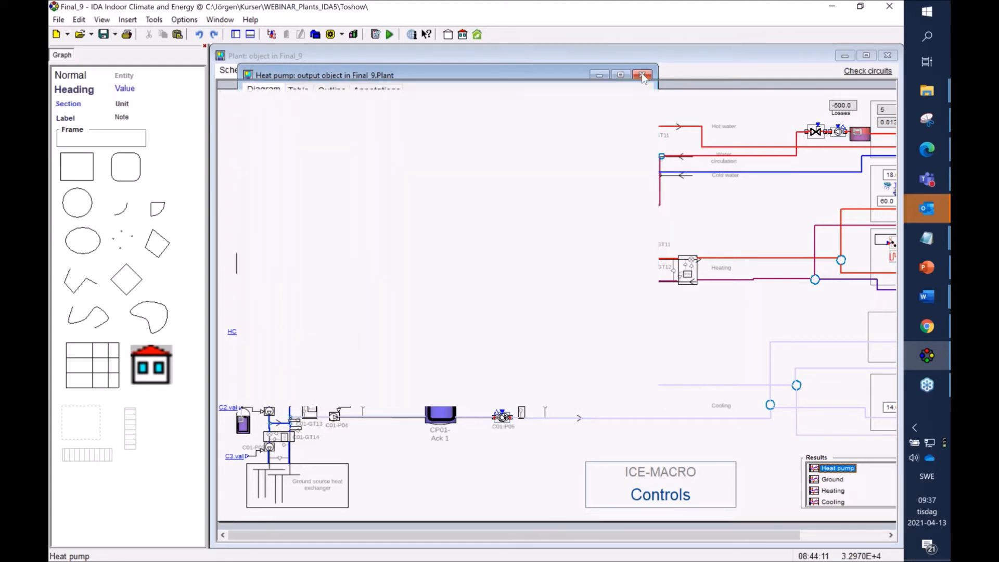
scroll(847, 489, down, 1)
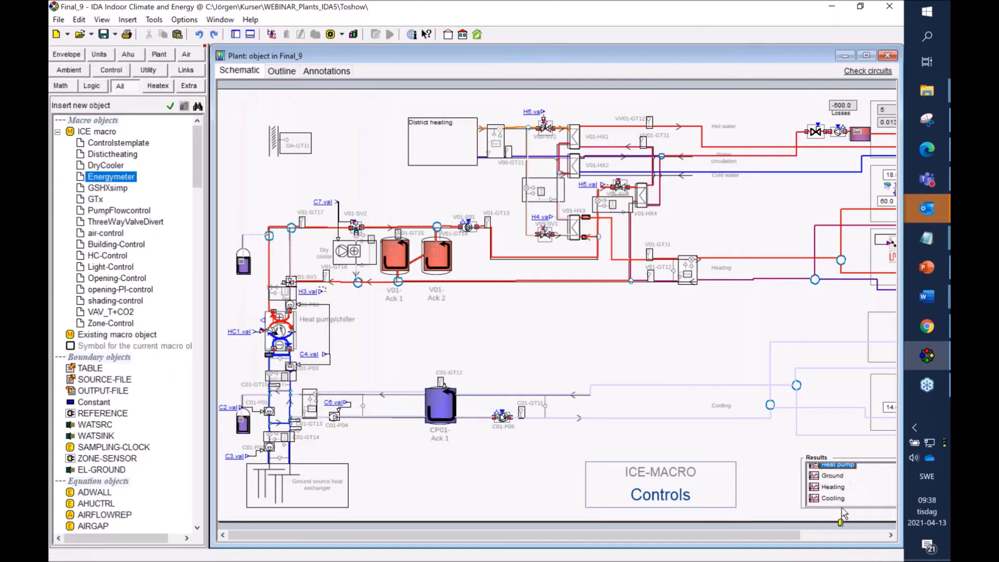
- View the Ground result diagram, read points on the to-ground temperature curve in winter and summer, and close the diagram
double_click(832, 475)
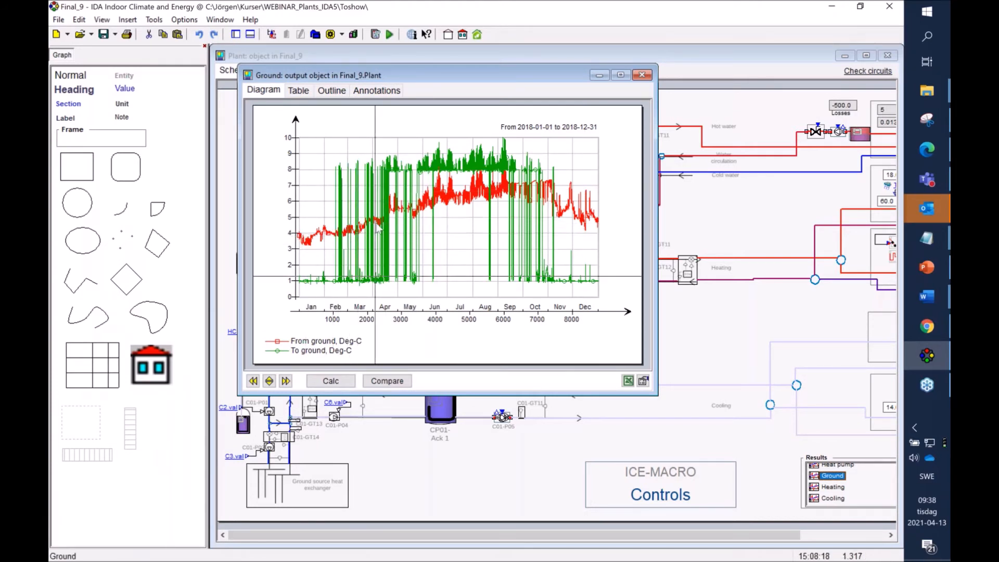
click(306, 281)
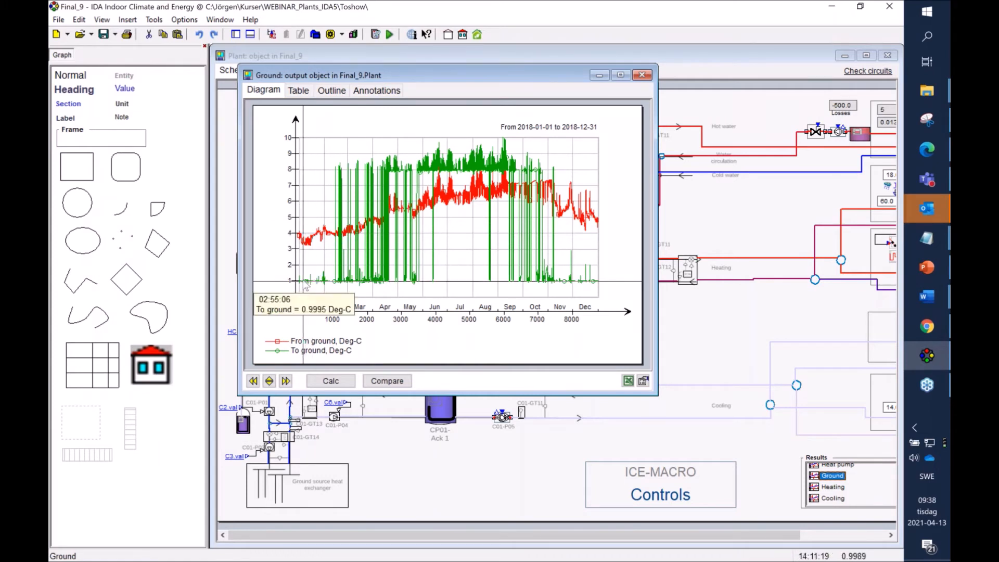
click(326, 234)
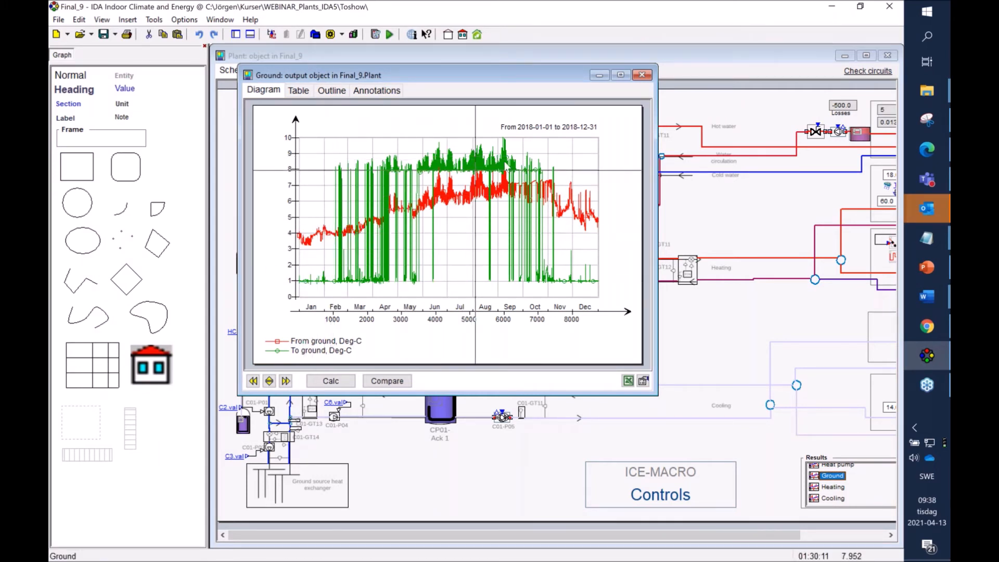
click(460, 170)
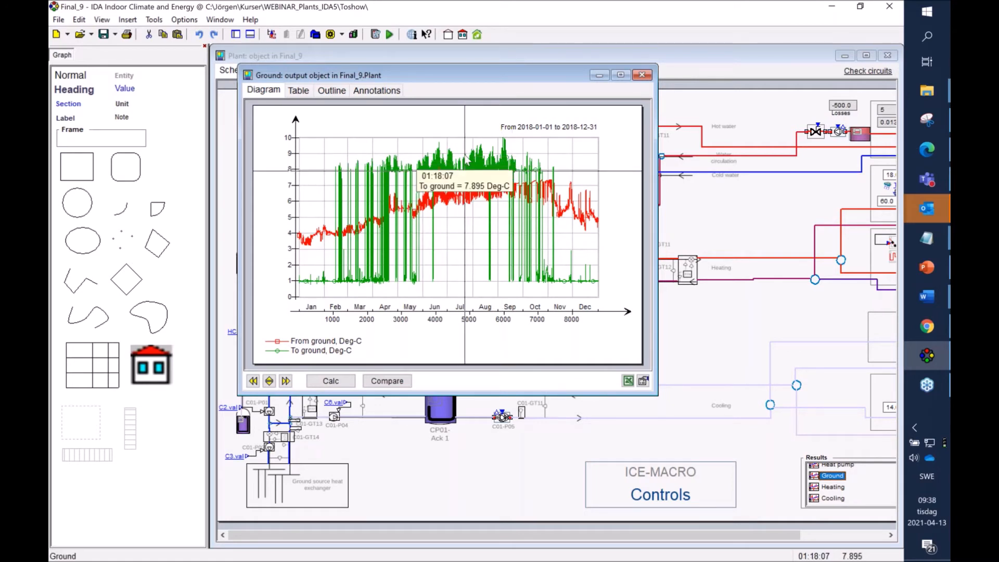
click(642, 75)
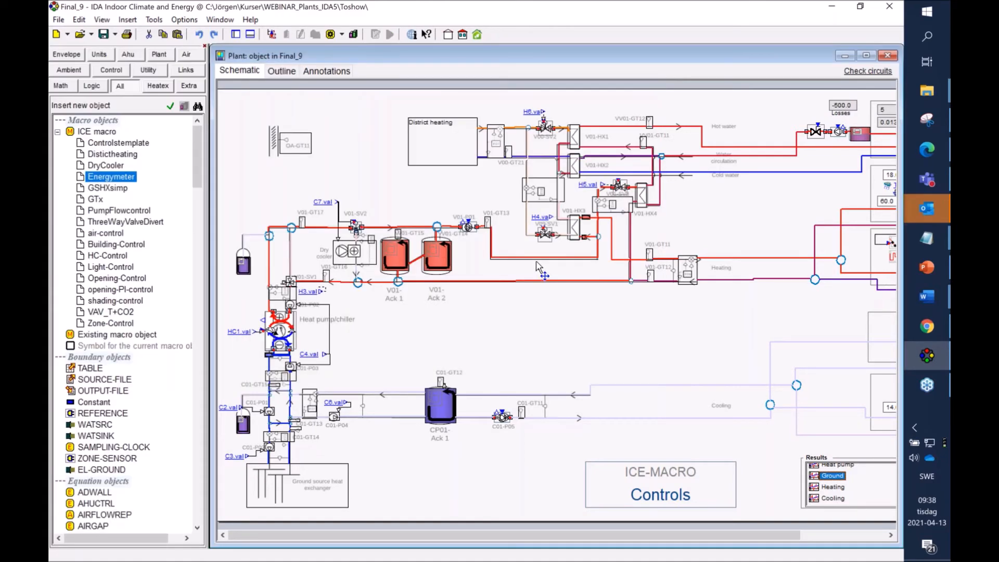
- Reopen the Controls macro to review the control descriptions, close it, and inspect the supply connection of the E10 energy meter on the heating circuit
scroll(539, 267, down, 2)
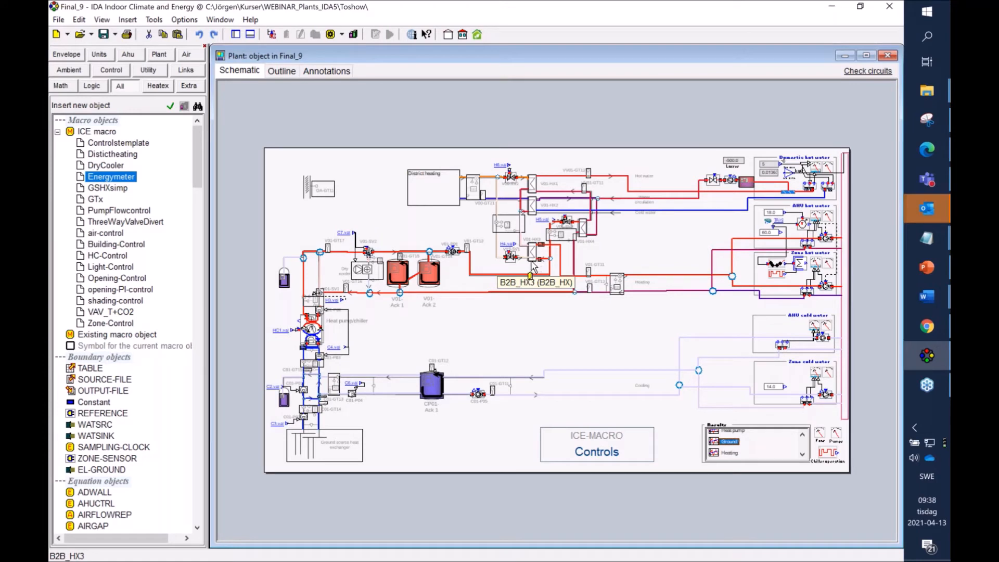
mouse_move(531, 264)
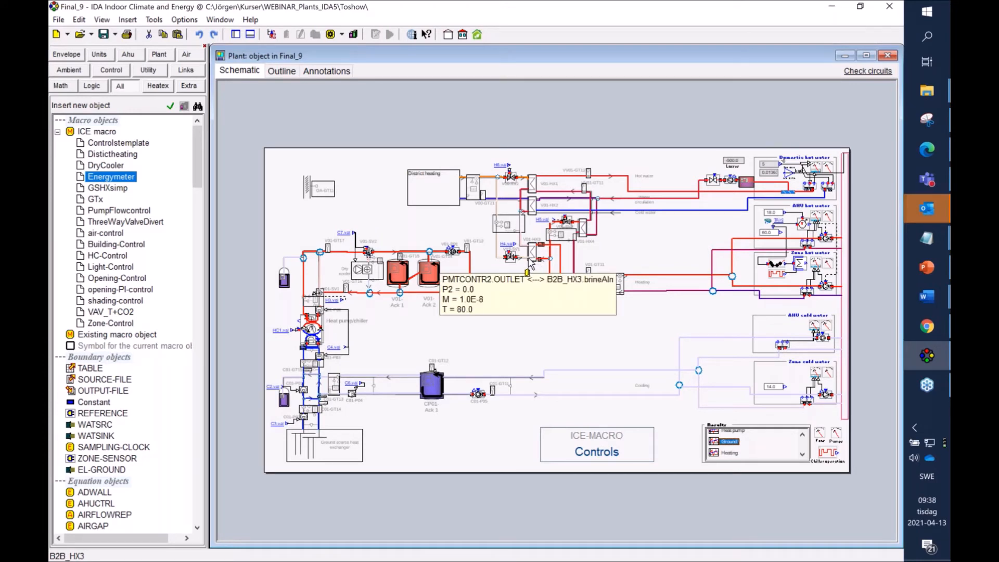
click(611, 452)
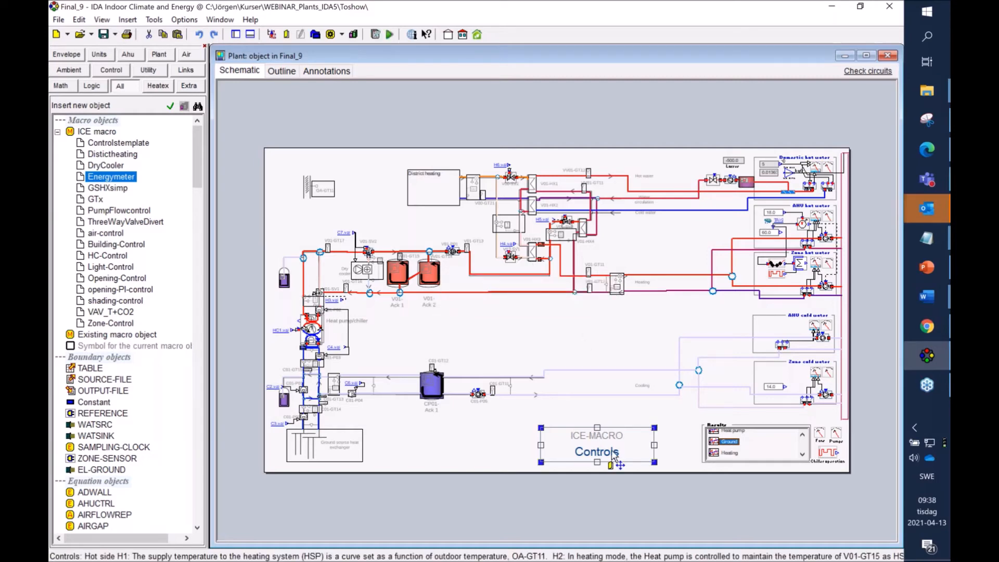
double_click(614, 455)
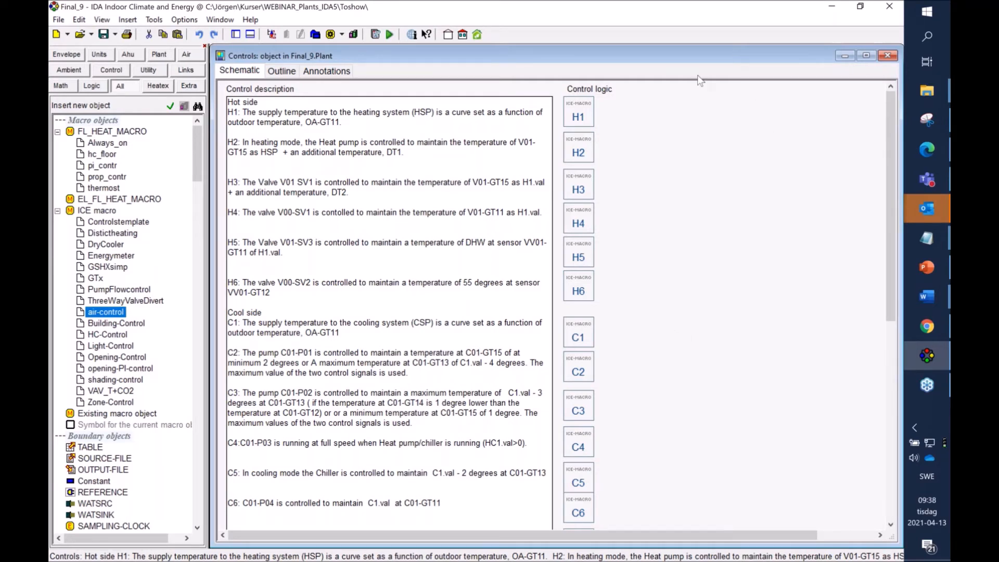
drag(718, 56, 644, 105)
click(814, 104)
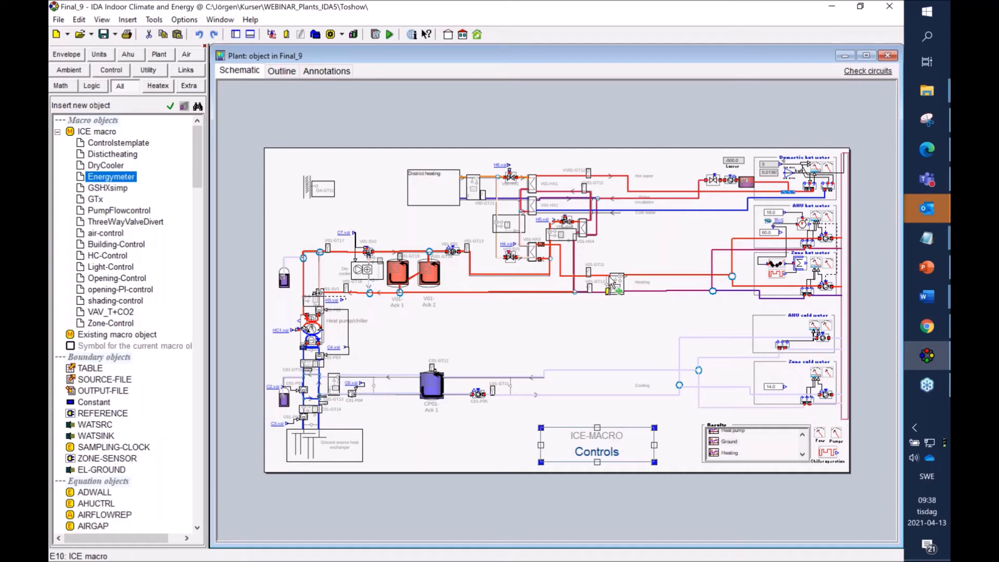
mouse_move(610, 278)
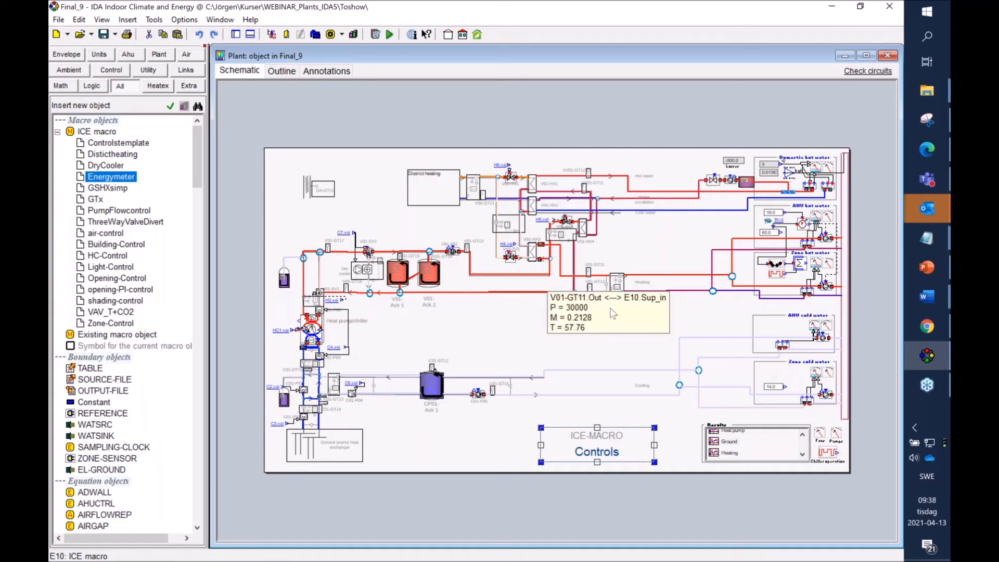
click(664, 283)
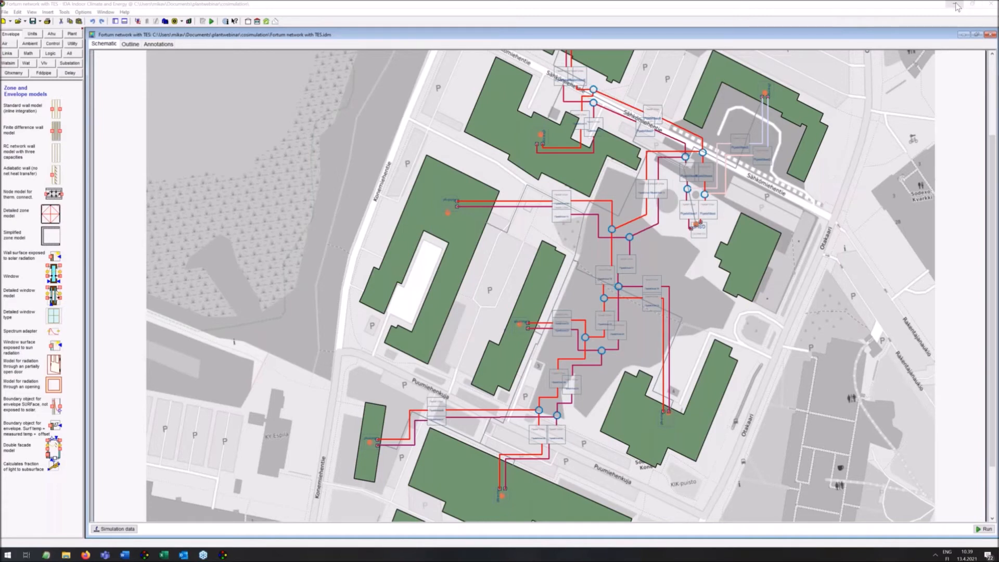
click(956, 5)
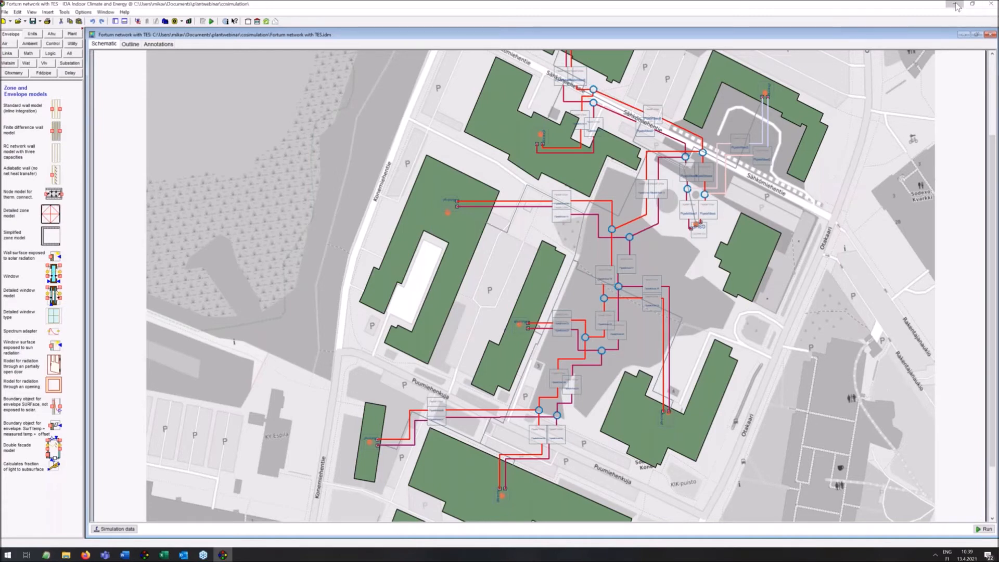
click(956, 5)
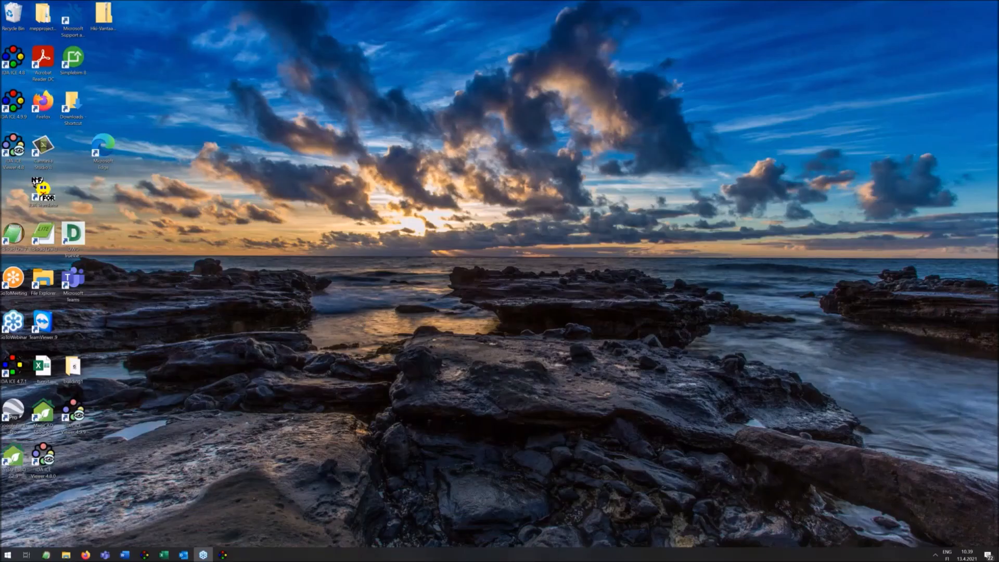
click(225, 554)
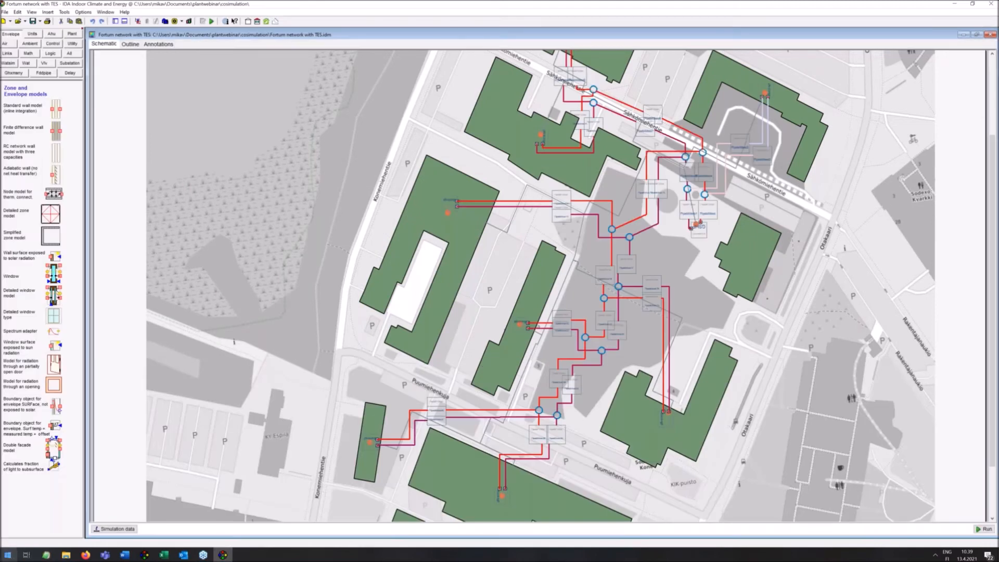
- Switch to File Explorer, start the Webinarpresentation slide show from the plantwebinar folder, and advance to the Highlights slide
click(66, 554)
click(166, 85)
right_click(165, 85)
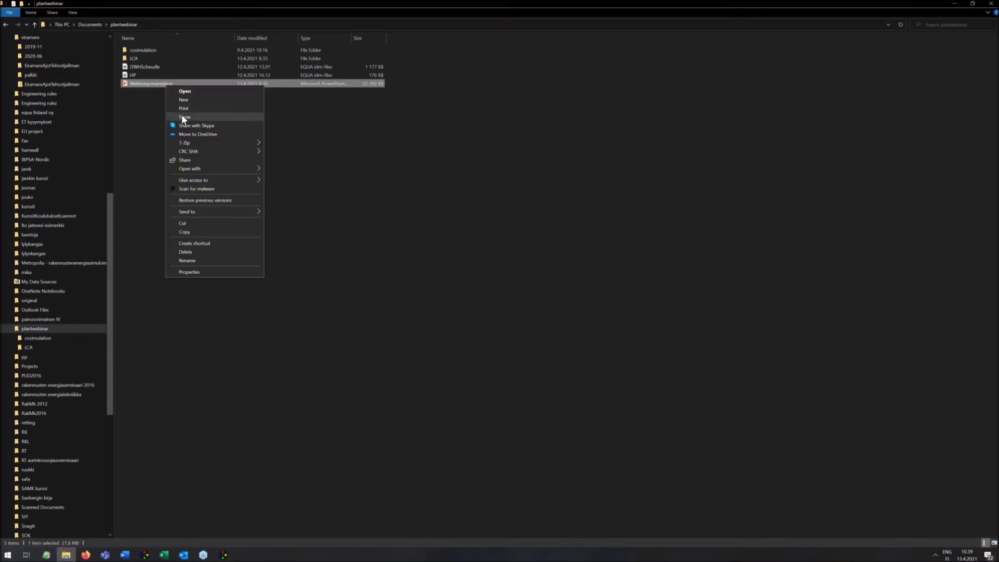
click(183, 117)
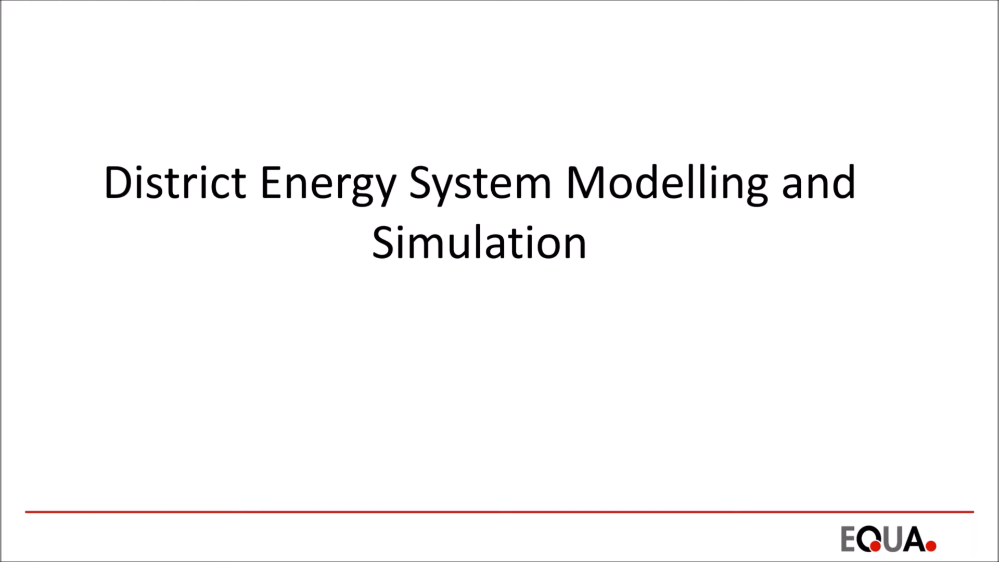
key(Right)
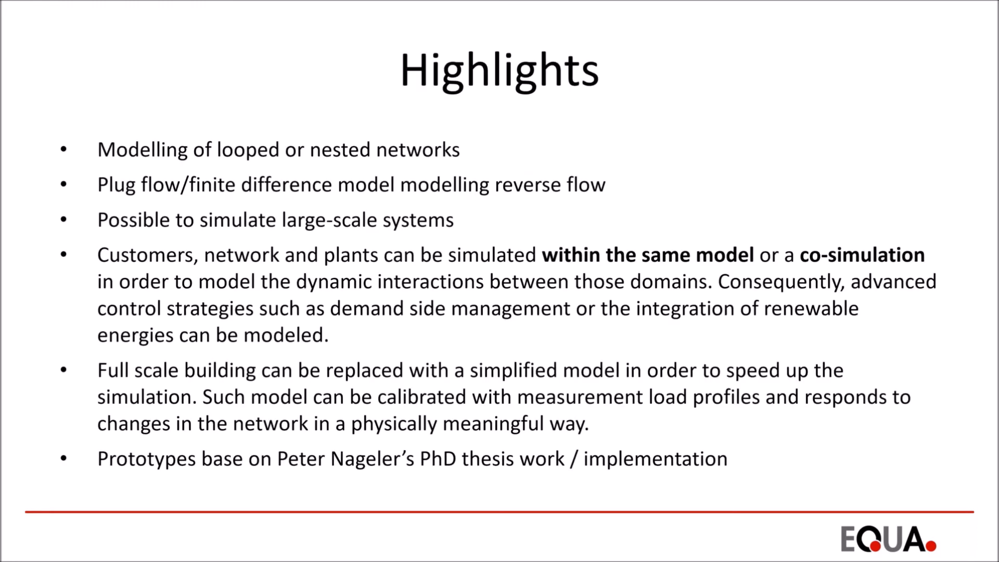
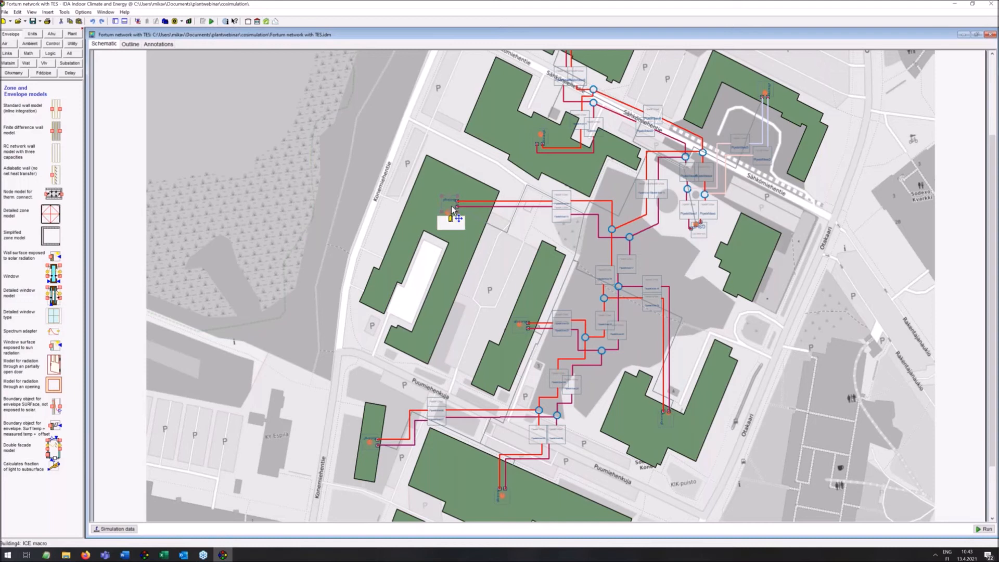
- Inspect the Building4 and GSHP macros in the Fortum network schematic, close each, and open the Building1 macro to view its import and export objects
double_click(451, 205)
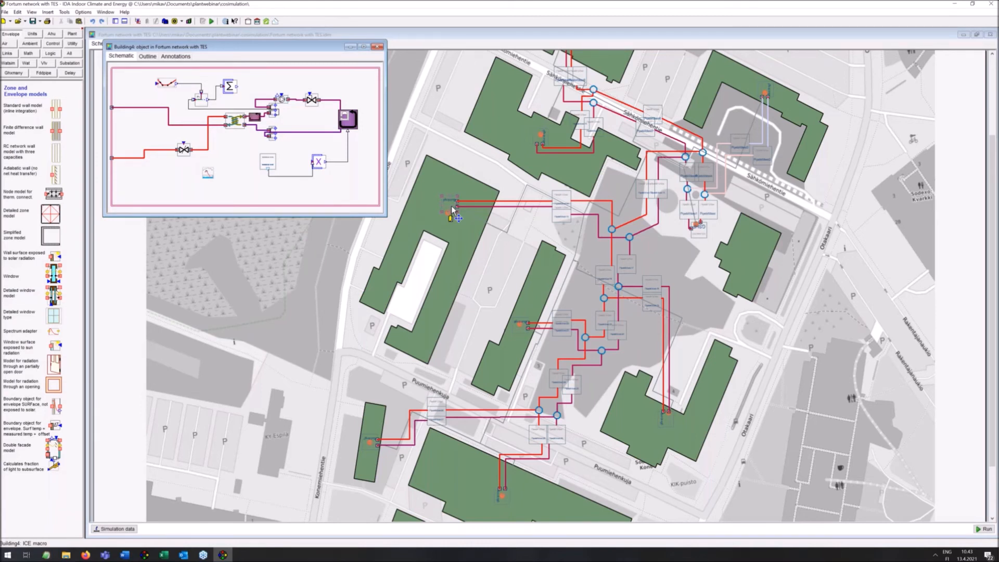
click(377, 46)
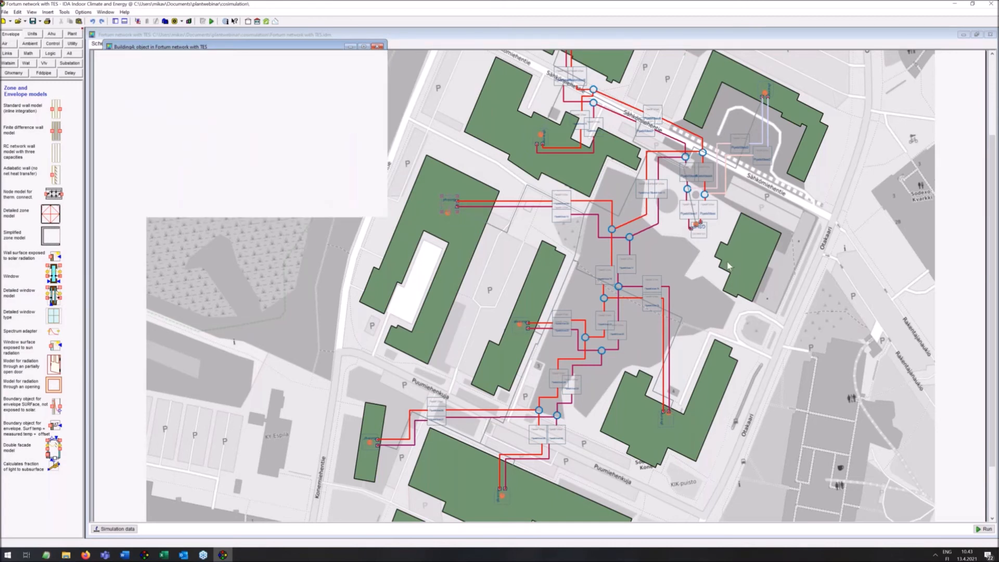
click(702, 236)
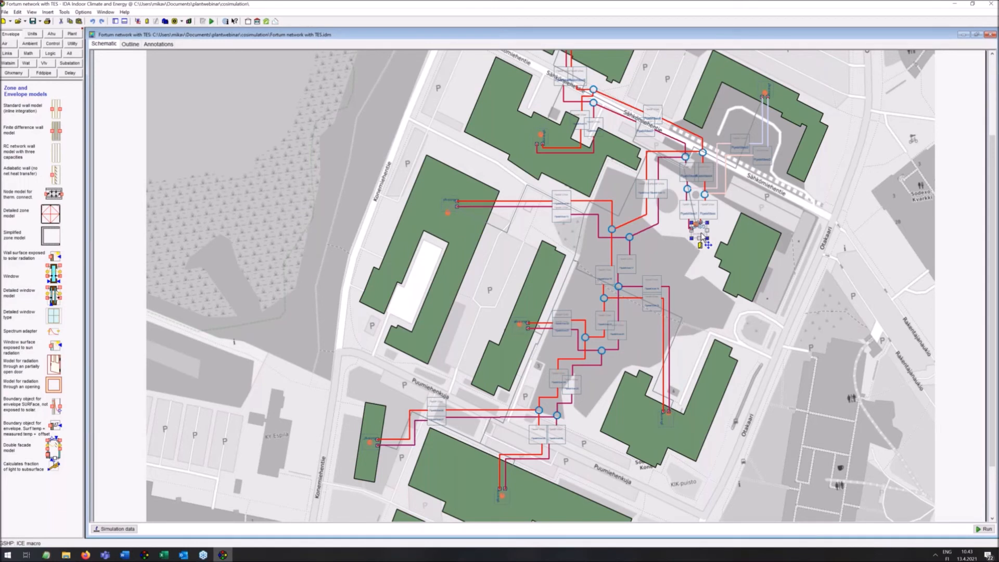
double_click(702, 236)
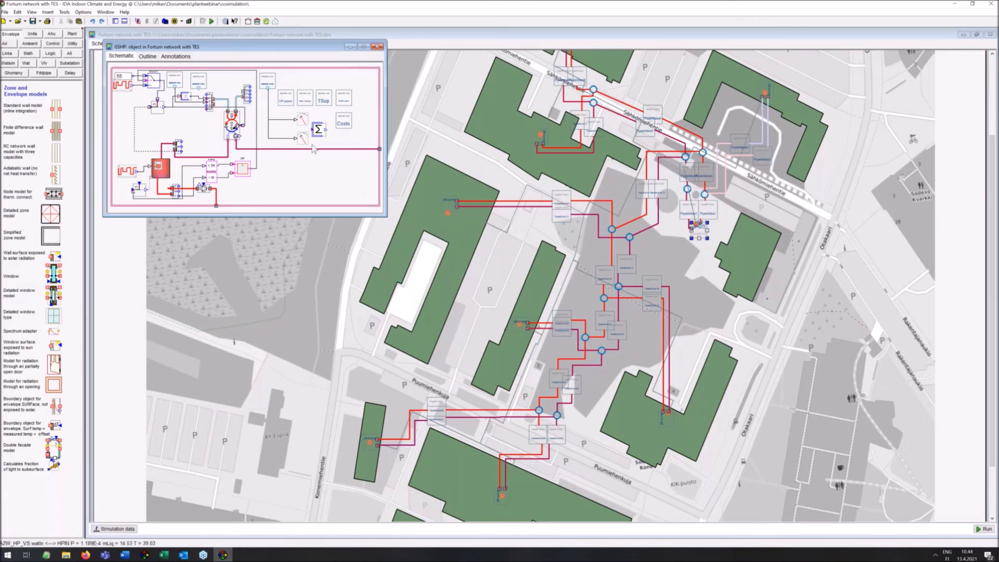
click(377, 47)
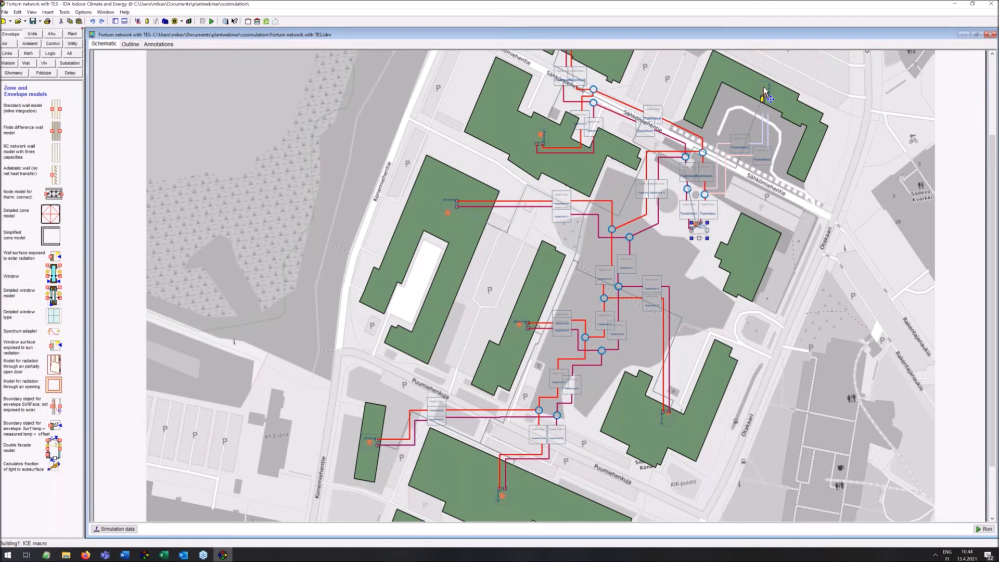
double_click(765, 93)
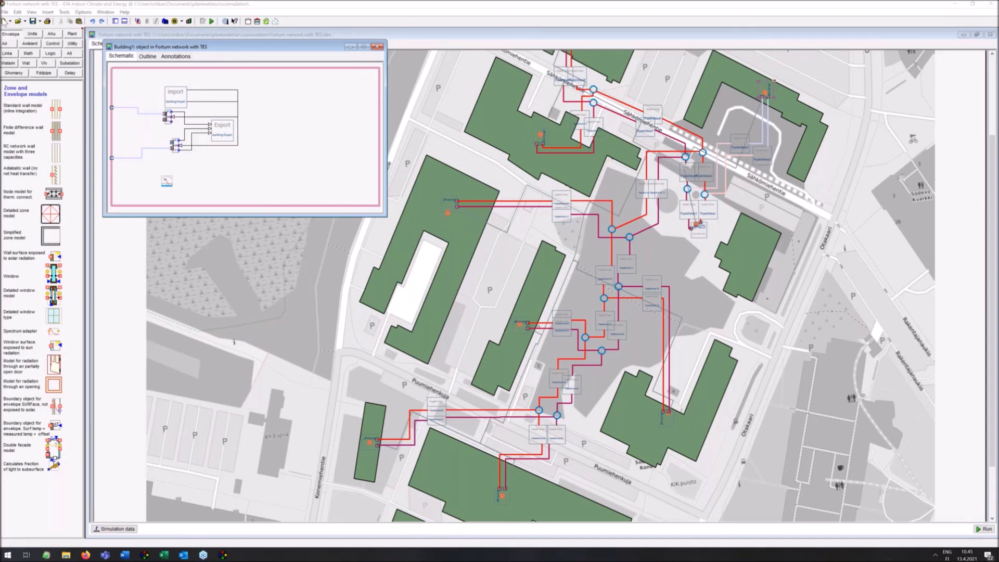
- Start an additional IDA ICE session and open the recent model Fortum building with TES.idm from the cosimulation folder
click(5, 11)
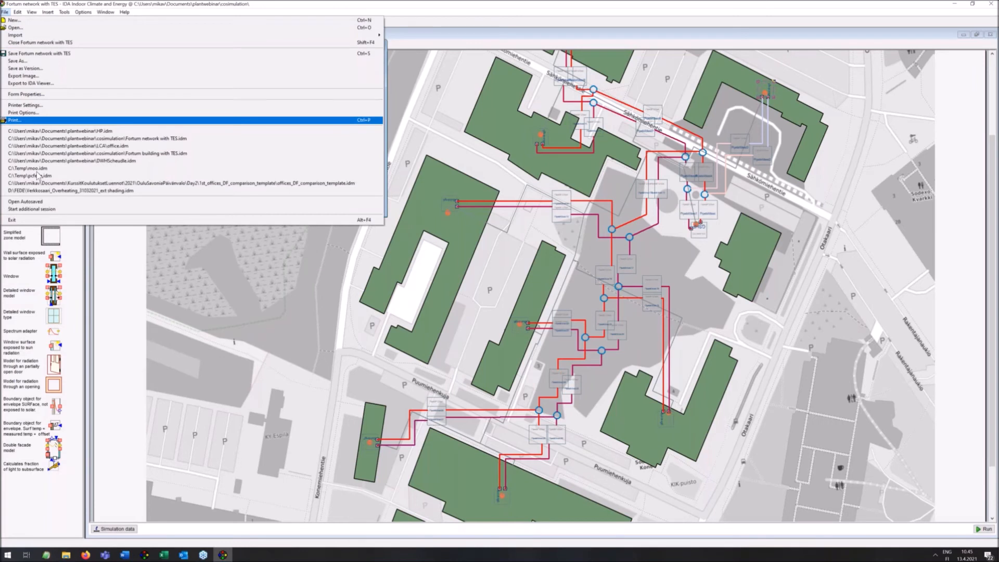
click(46, 211)
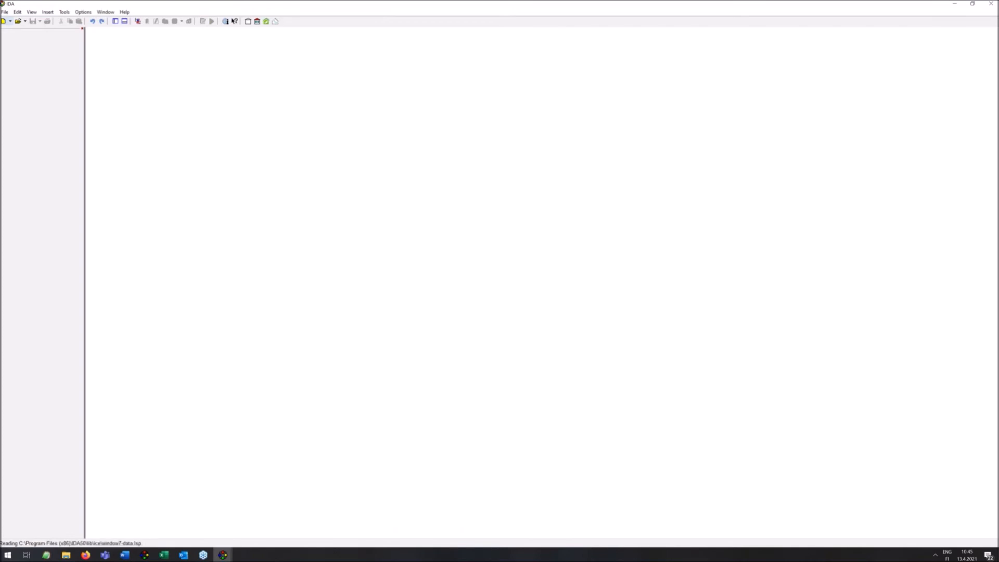
click(23, 24)
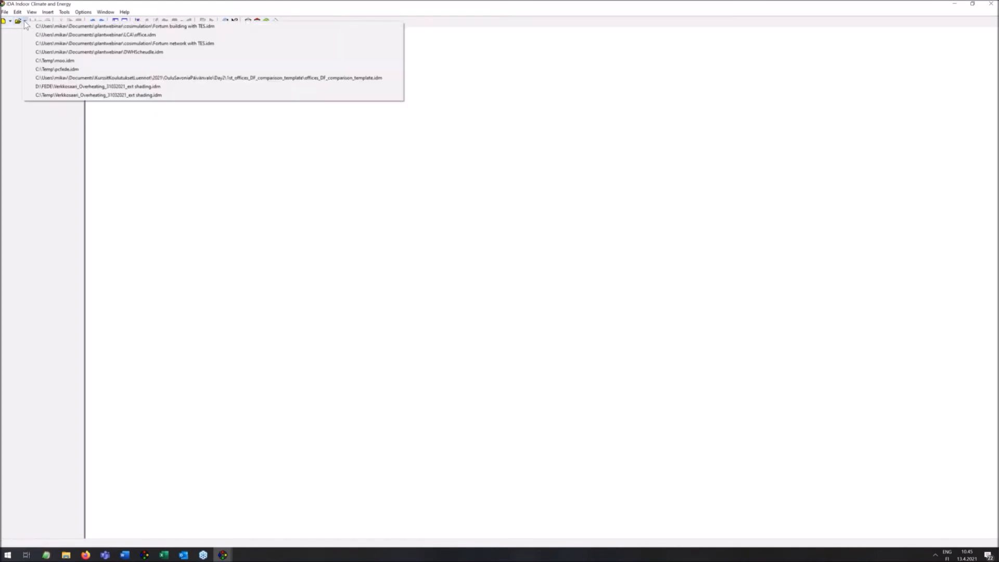
click(98, 27)
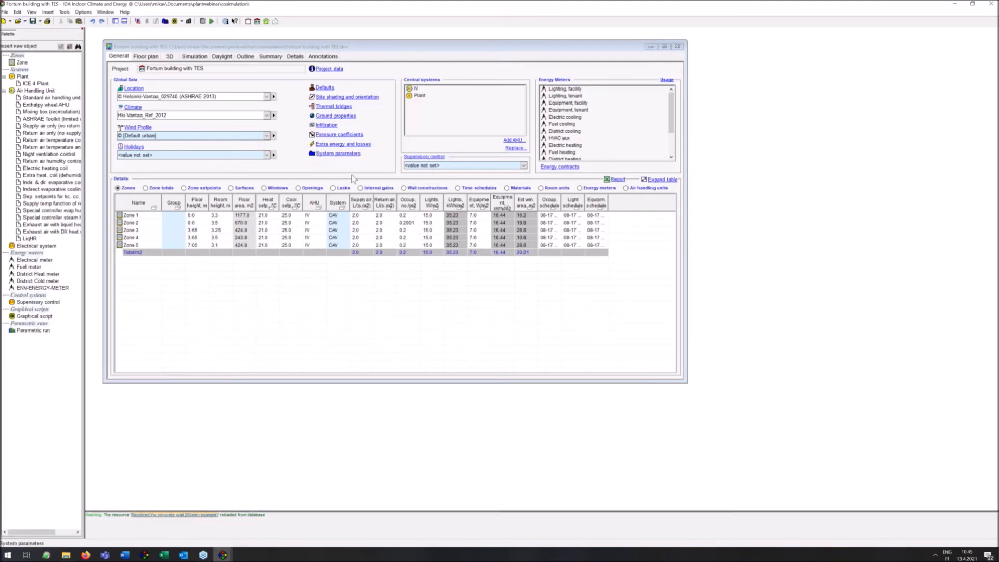
- Inspect the building's district heating plant schematic and its import and export objects, close it, view the simulation setup, and close the session
double_click(419, 97)
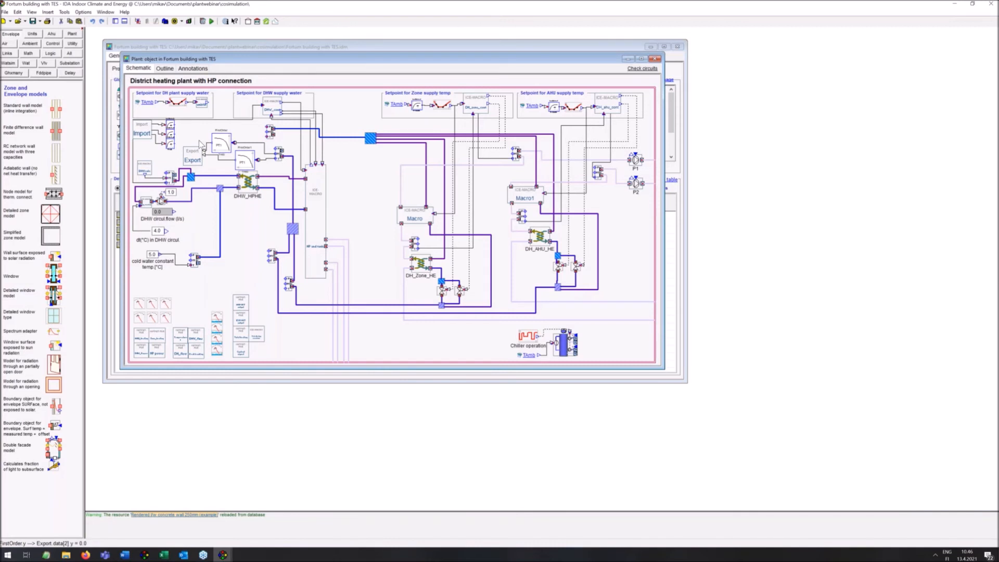
click(656, 59)
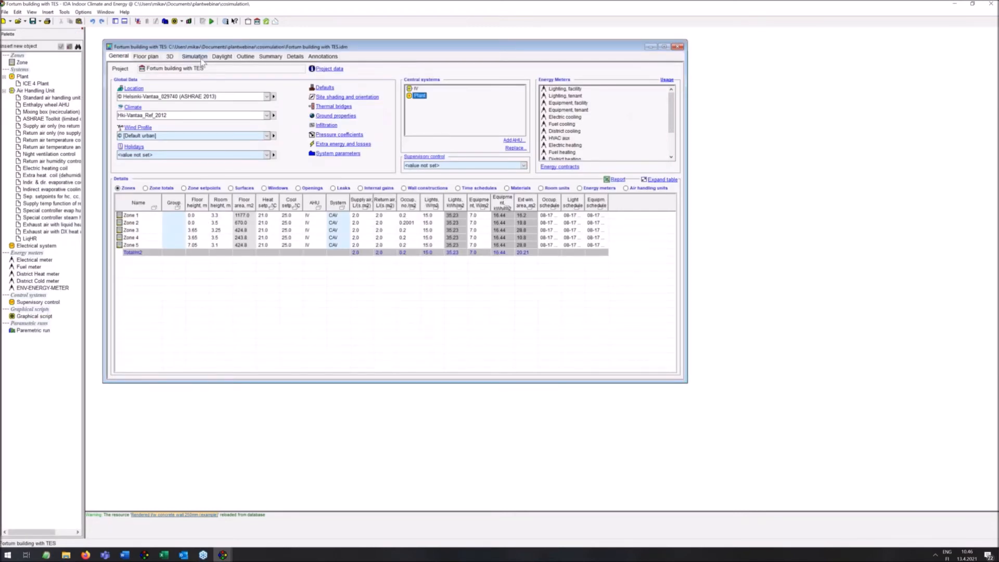
click(201, 57)
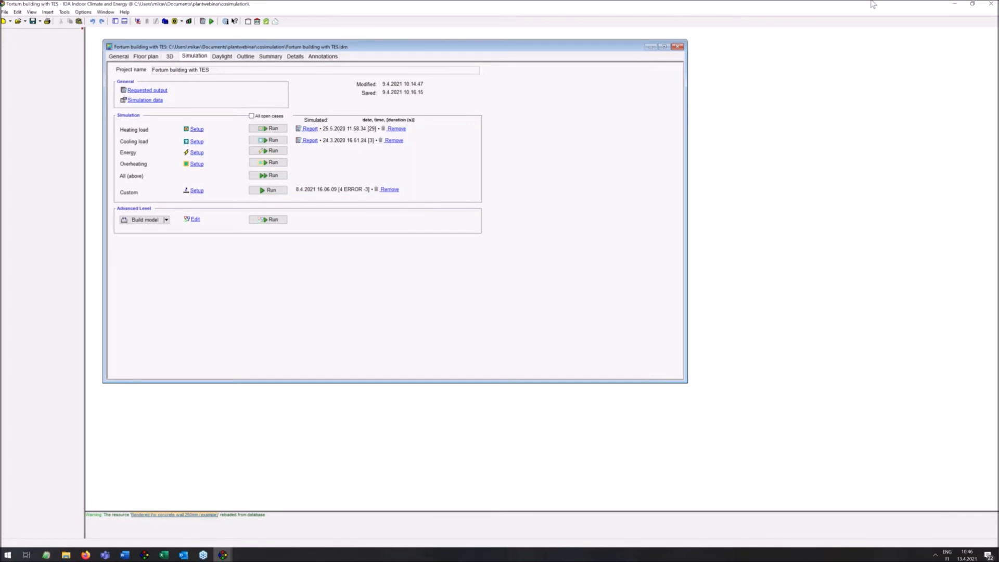
click(990, 8)
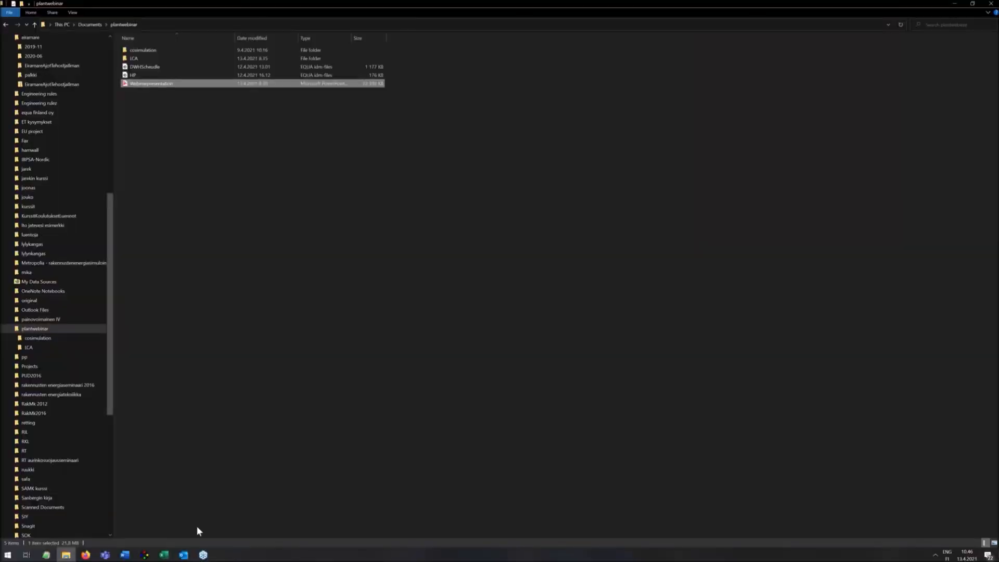
click(146, 555)
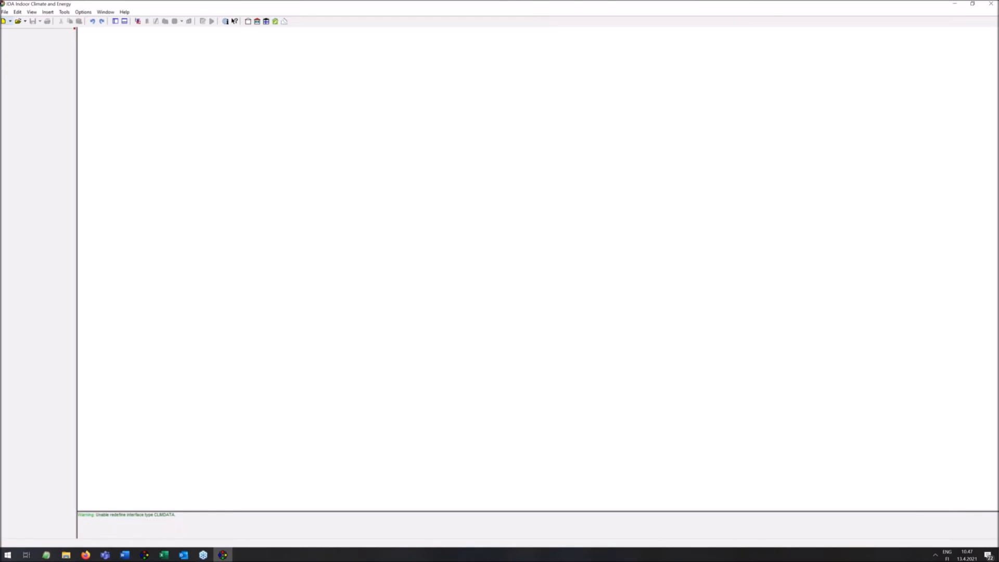
click(10, 21)
click(18, 33)
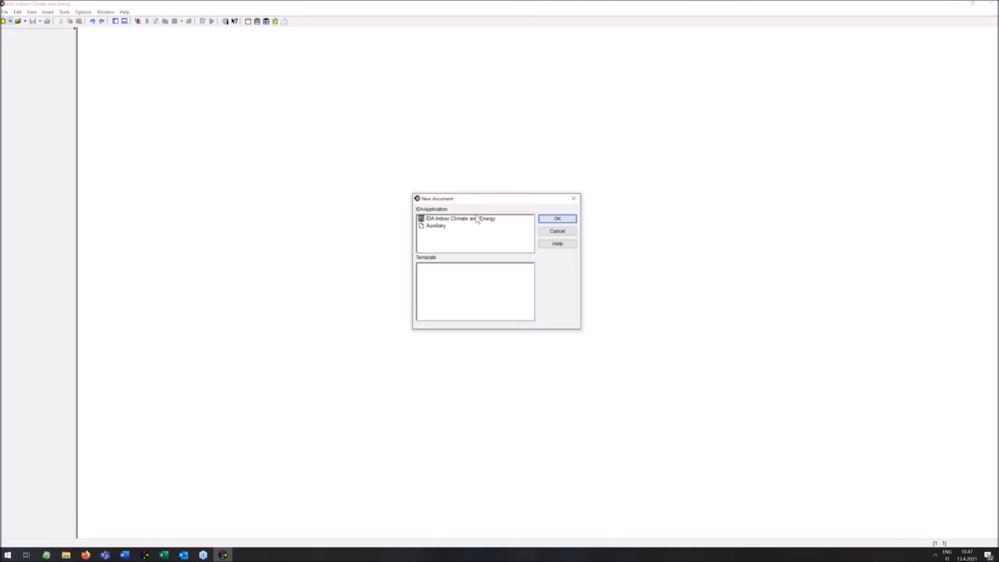
click(476, 220)
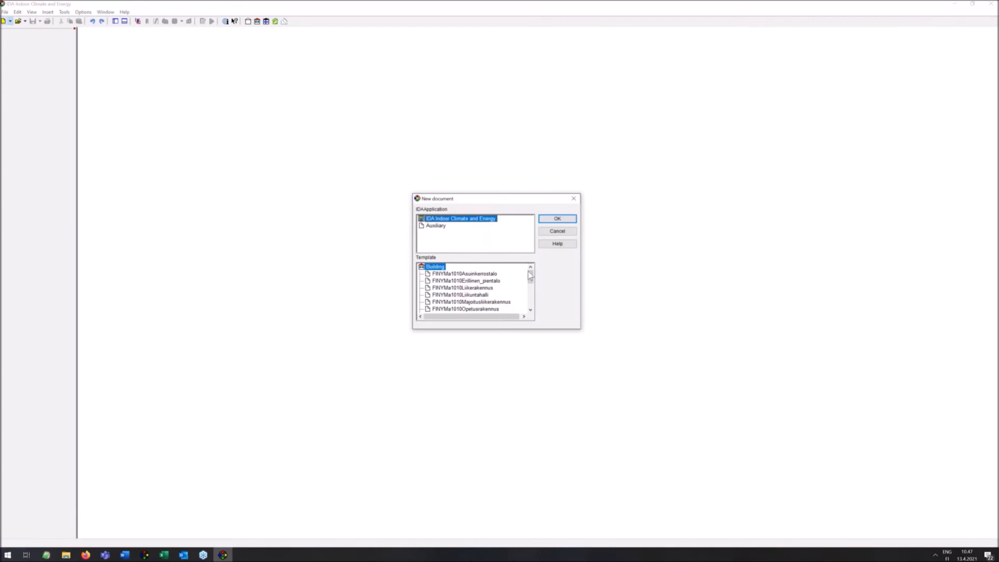
drag(530, 276, 527, 301)
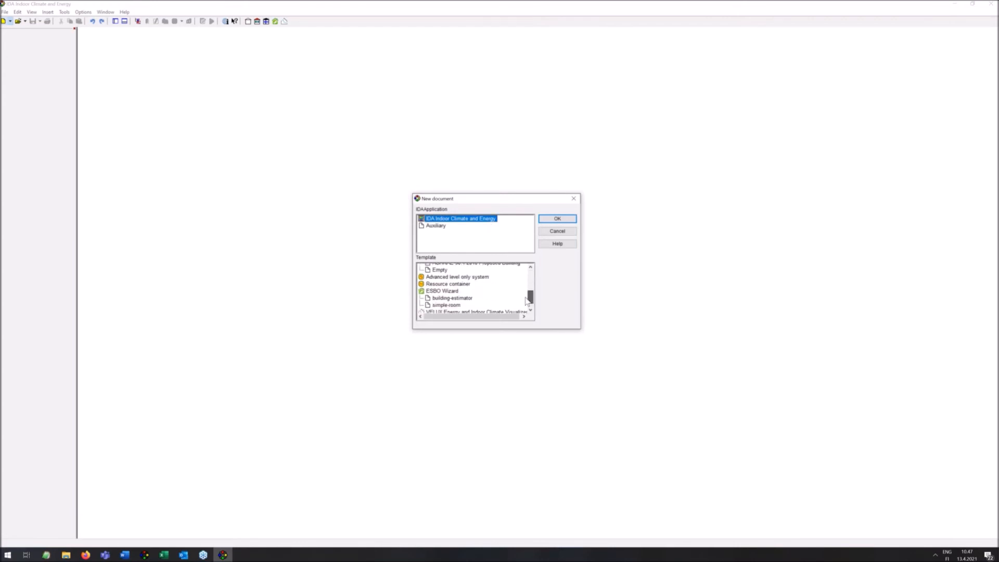
click(557, 231)
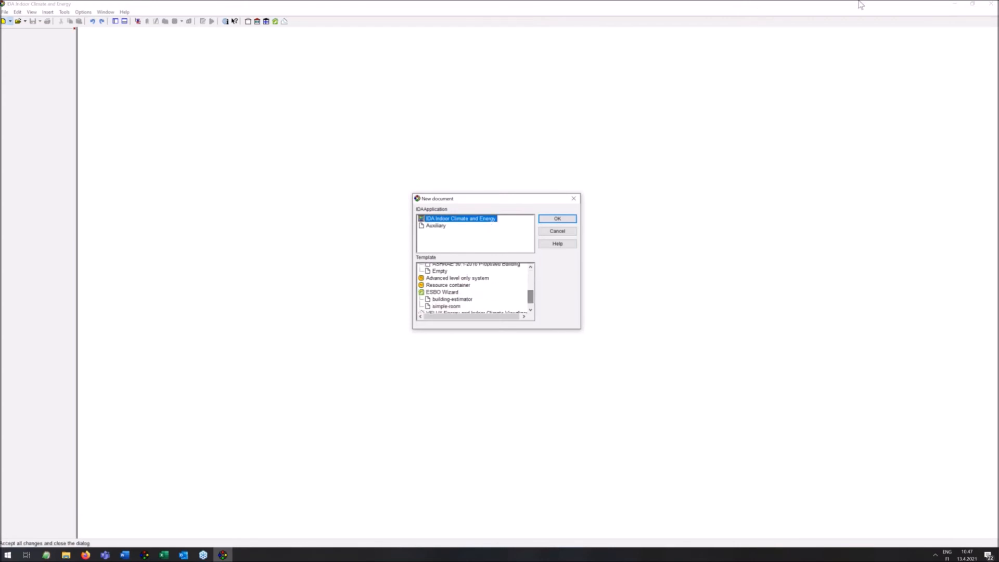
click(987, 5)
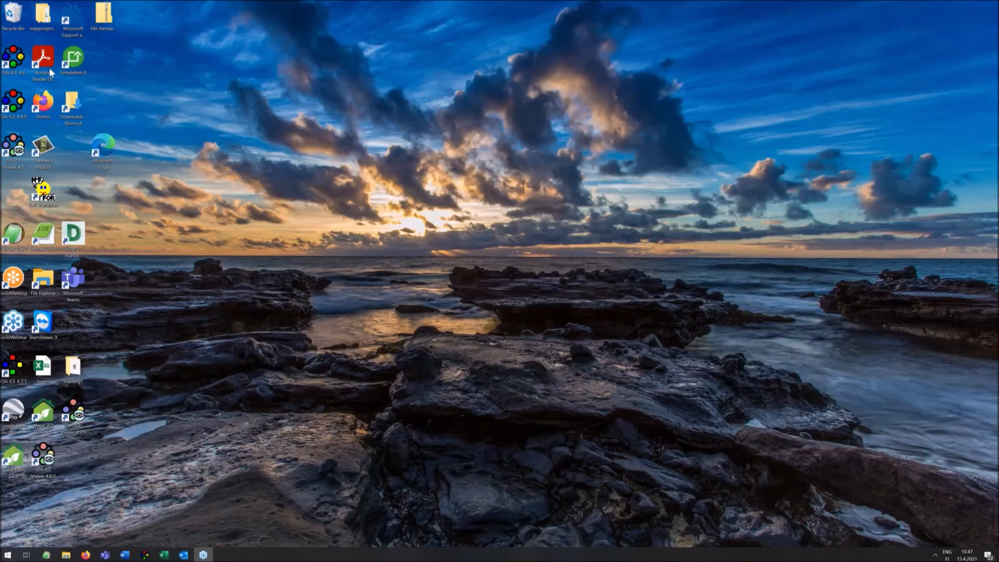
- Start the other IDA ICE installation from the desktop and create a document from the ESBO Wizard's building-estimator template
double_click(14, 104)
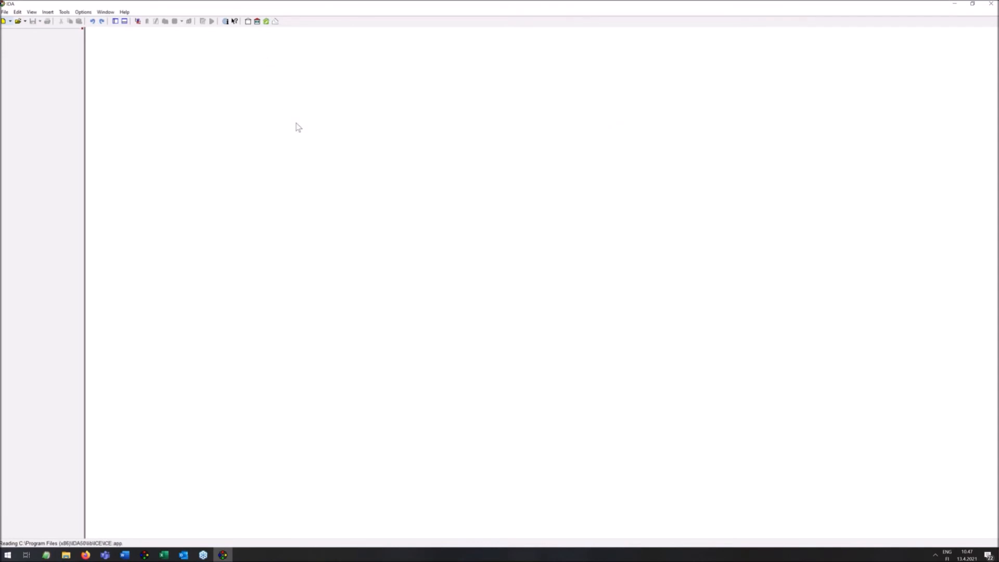
click(9, 22)
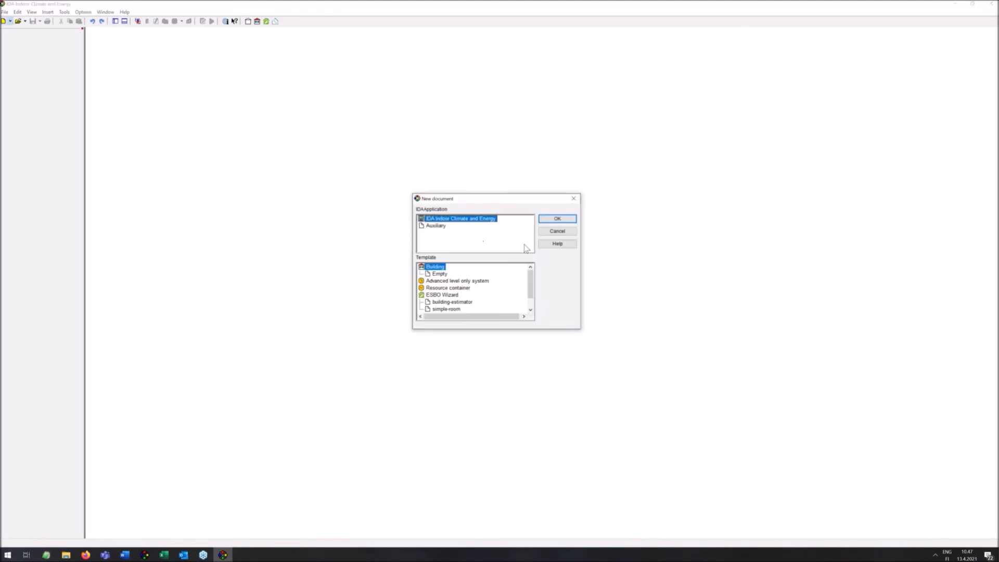
scroll(530, 276, down, 1)
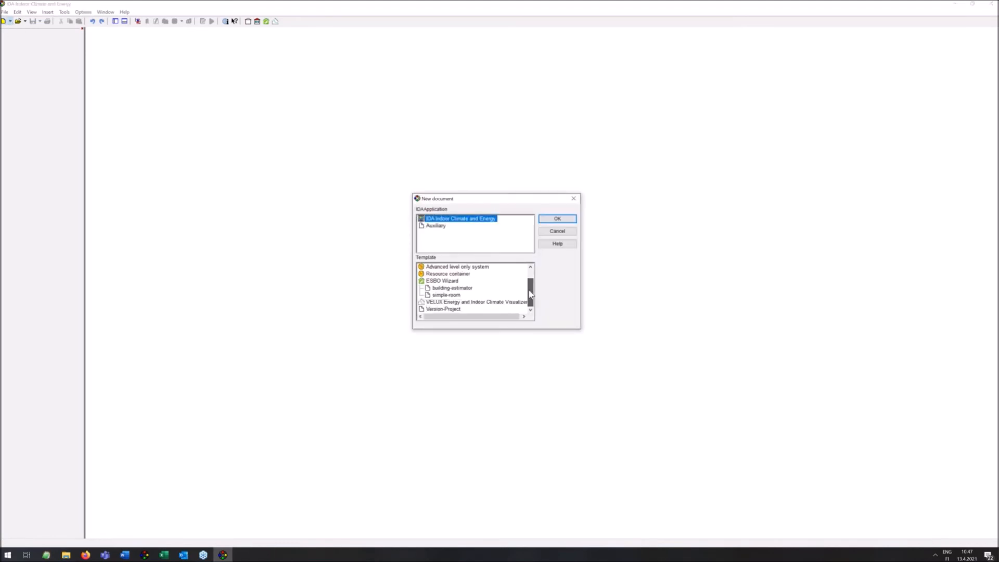
click(444, 280)
click(452, 288)
click(557, 218)
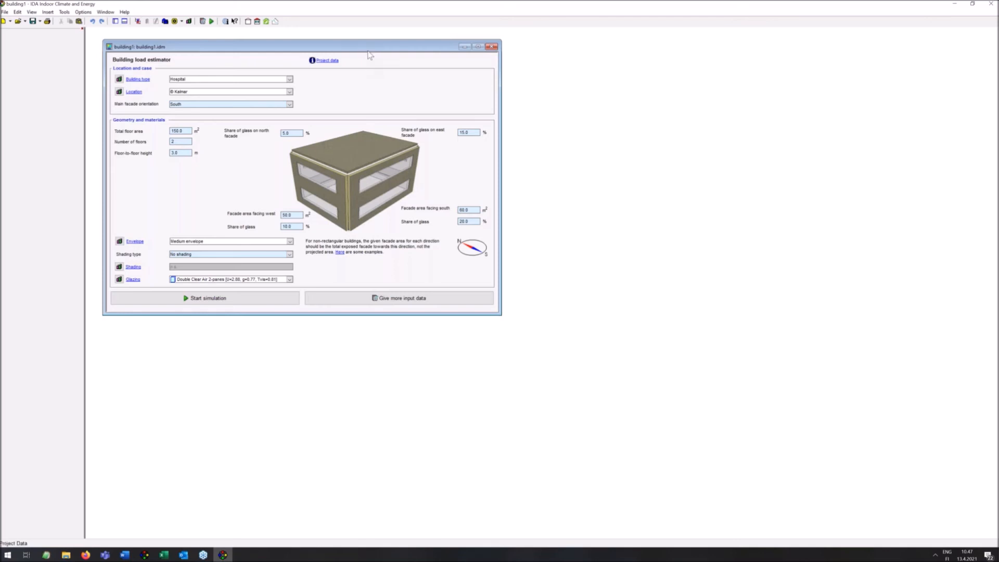
- Inspect the Hospital building type's input data and the facade area examples for non-rectangular buildings, closing each view
drag(368, 51, 472, 111)
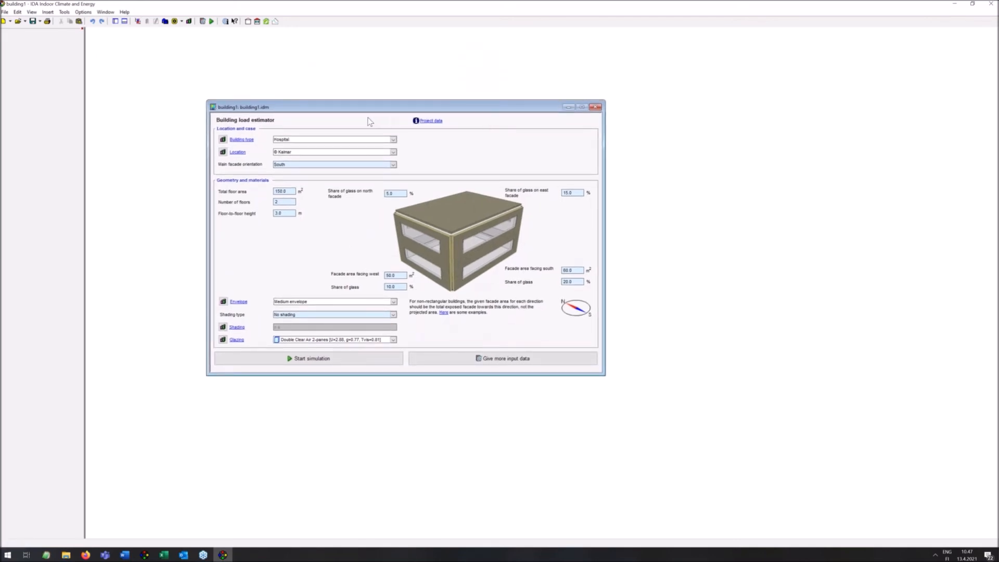
click(252, 144)
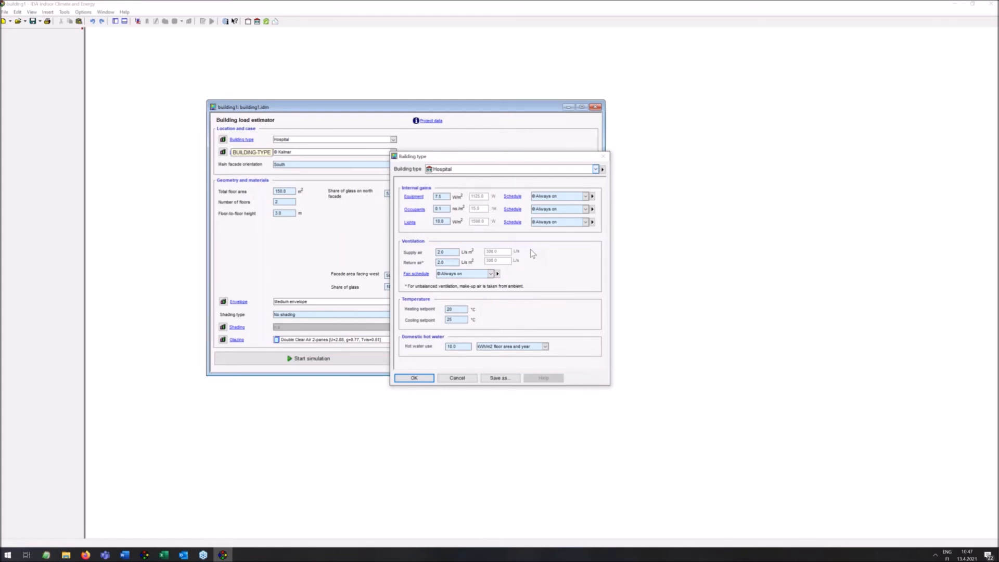
click(458, 379)
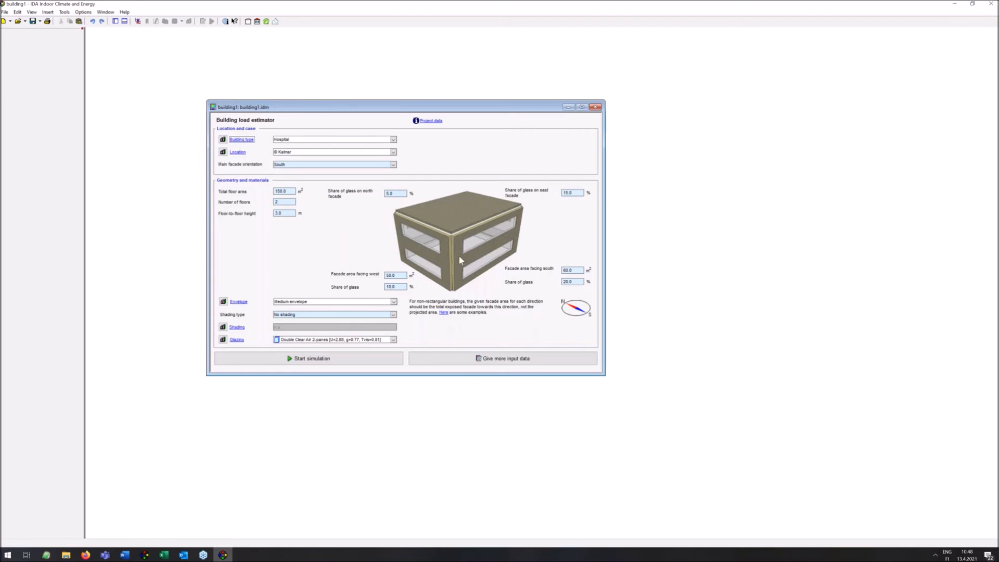
click(445, 312)
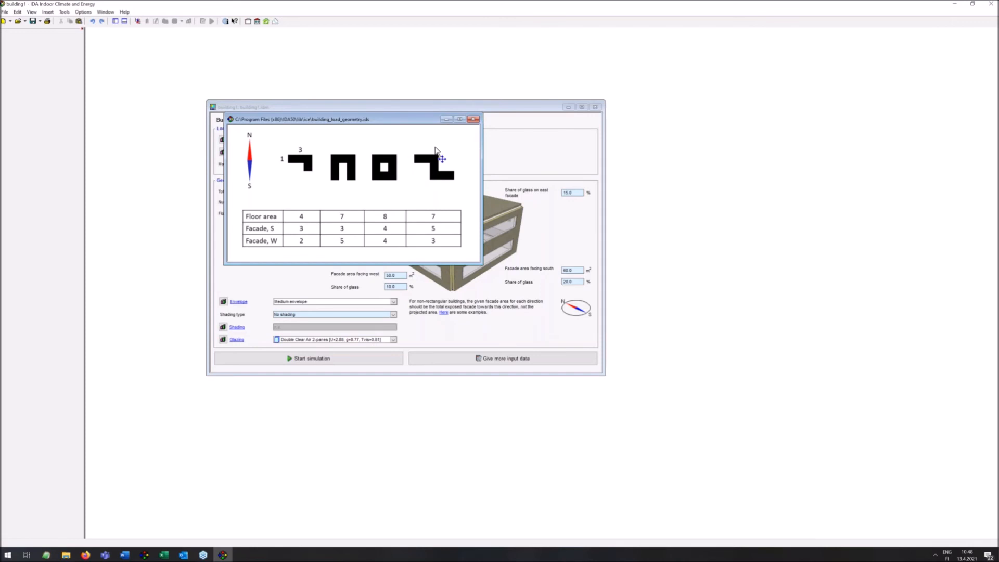
click(475, 120)
- Leave the estimator's simple level for more input data and replace the room's generic heater and cooler with fan coils
click(500, 363)
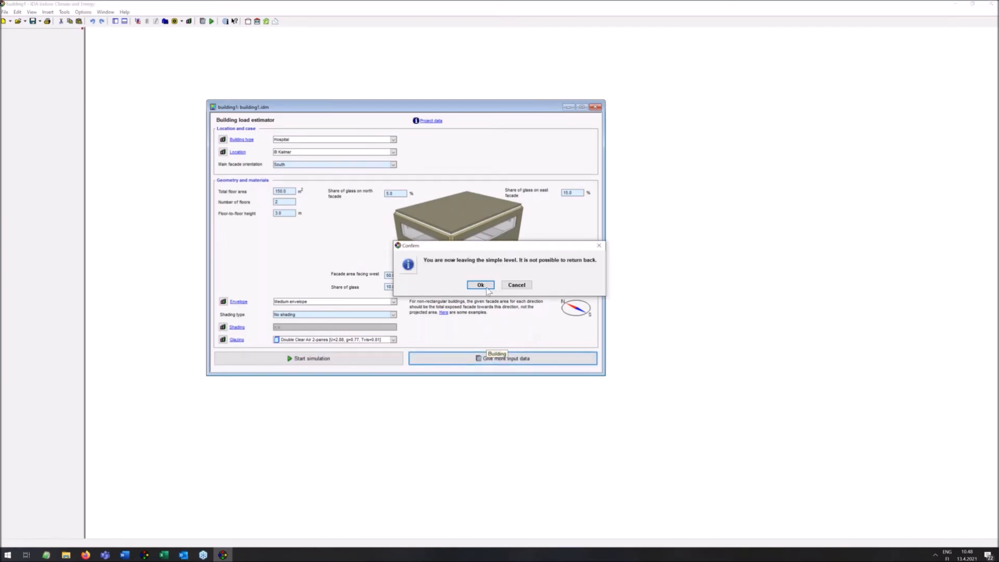
click(481, 285)
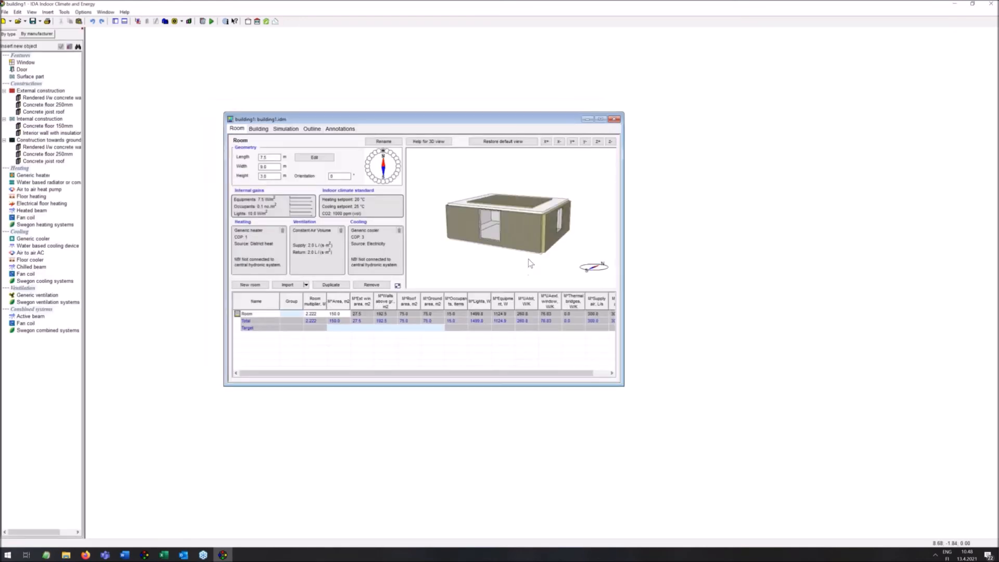
click(282, 230)
click(398, 230)
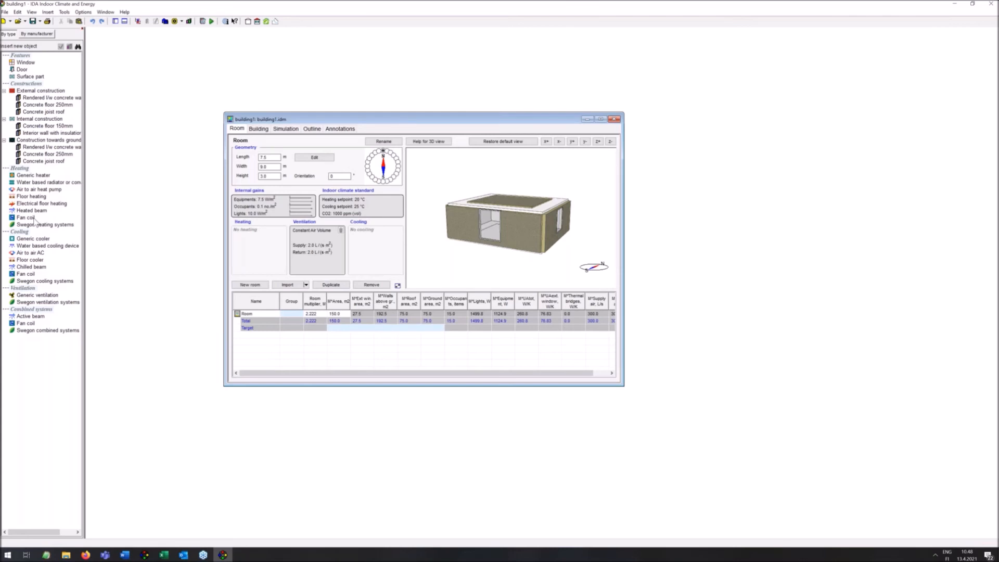
double_click(34, 218)
double_click(29, 274)
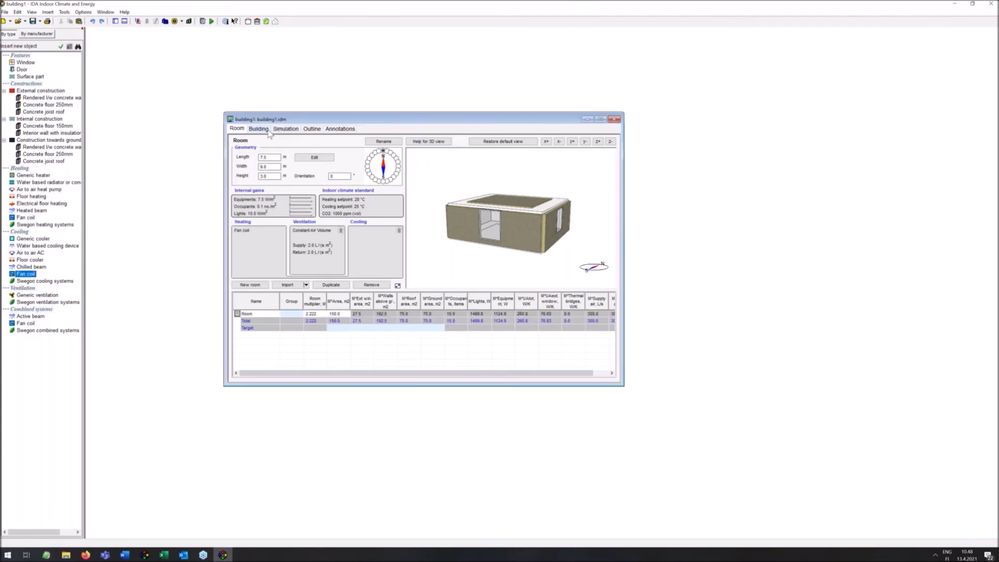
- Build the standard-level model from building1, and close both the built model and building1, discarding their changes
click(285, 130)
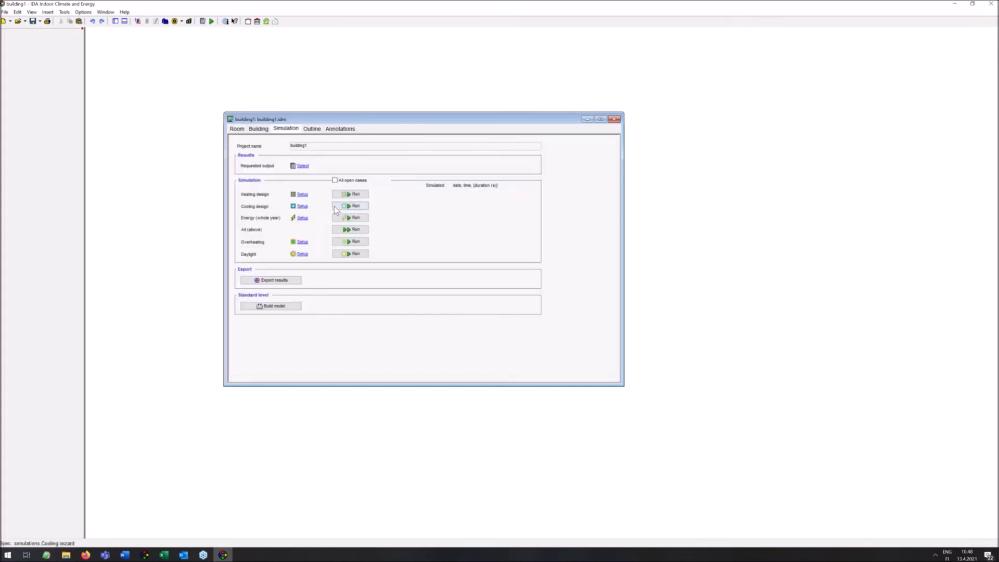
click(291, 307)
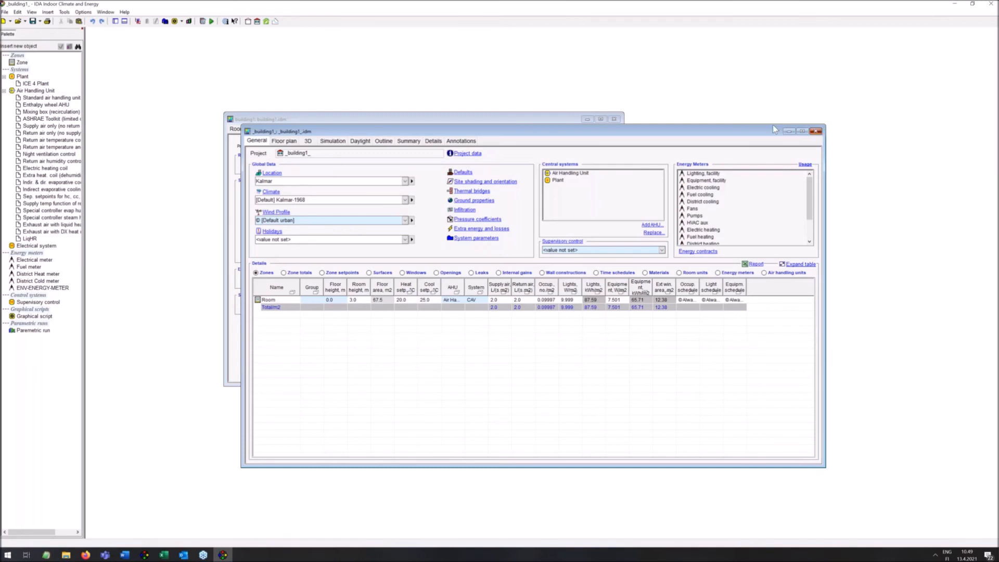
click(816, 131)
click(510, 285)
click(614, 119)
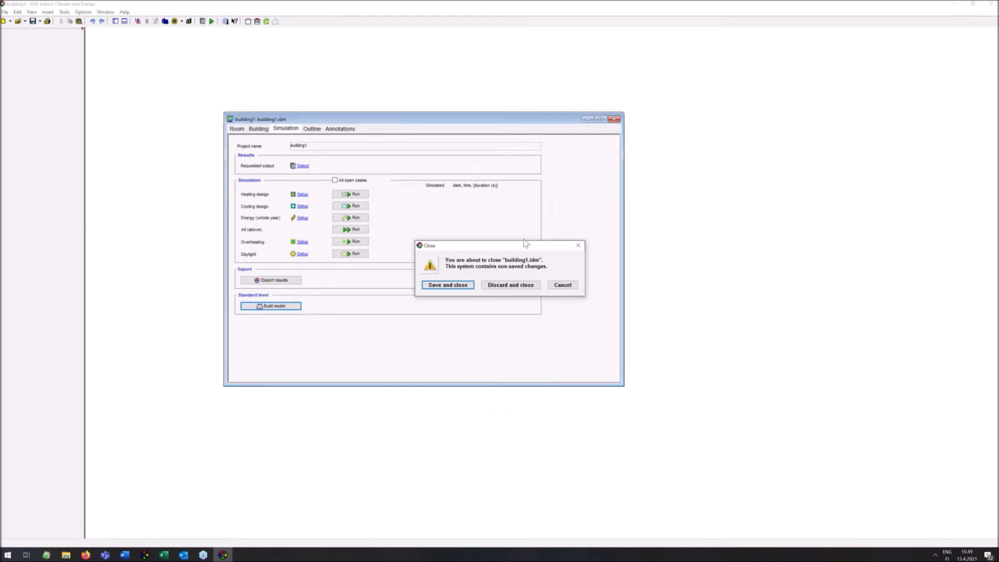
click(522, 285)
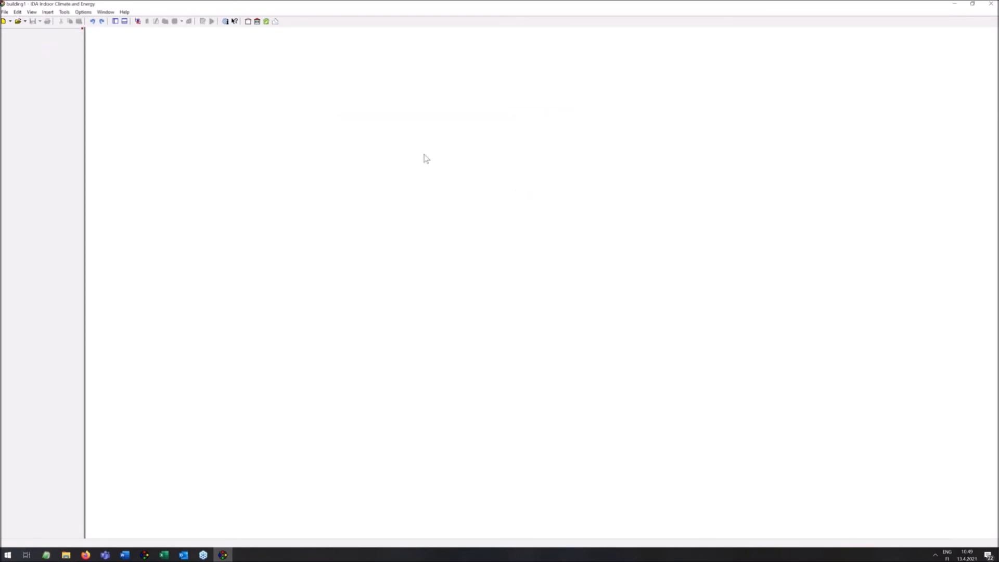
- Create a new standard building model and display it in 3D
click(266, 21)
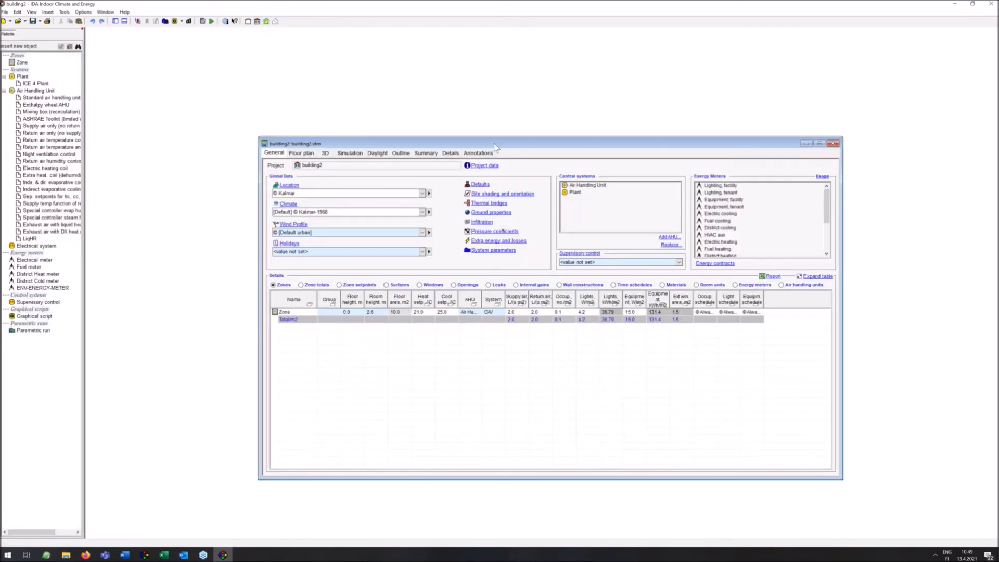
drag(491, 143, 394, 60)
click(228, 70)
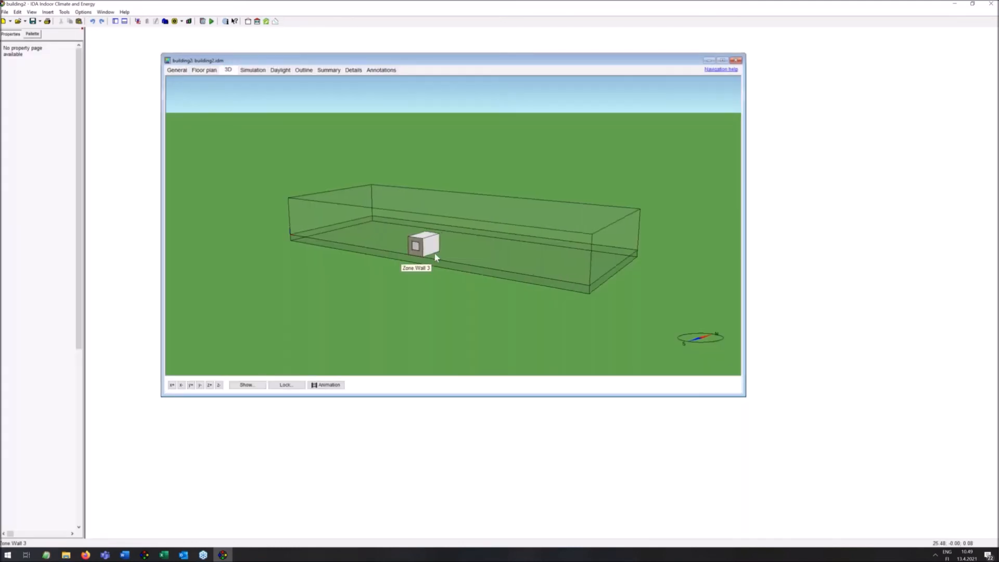
- Open the surface view of Wall 3, the zone's facade wall that contains the window
click(424, 250)
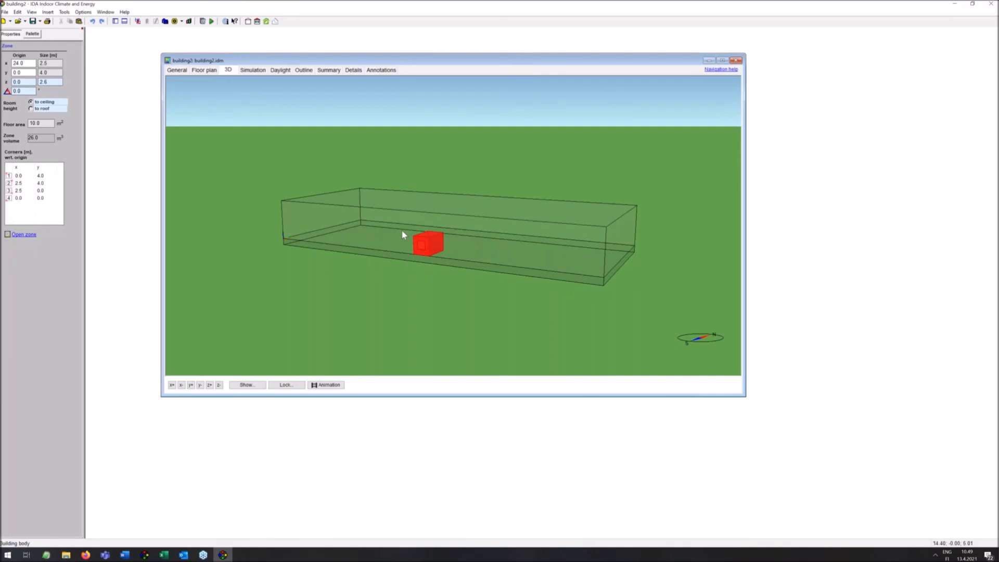
double_click(426, 243)
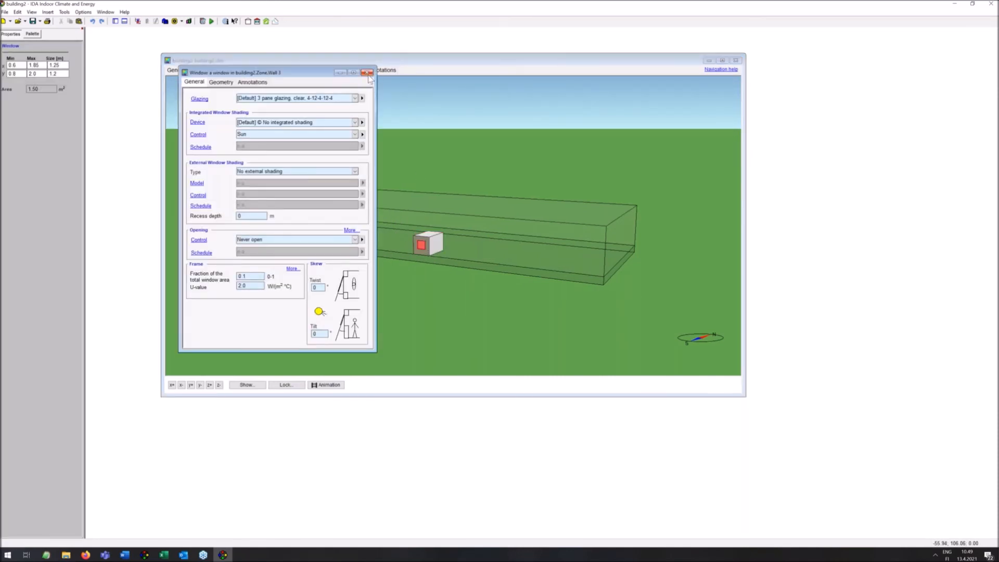
click(417, 239)
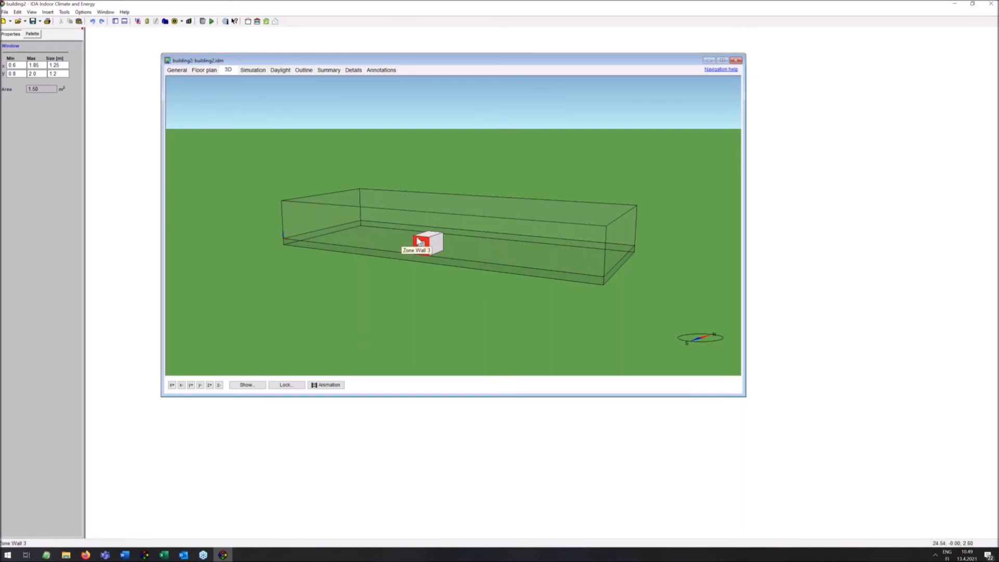
double_click(419, 241)
- Edit the window's outline on Wall 3 into a diamond about 1.25 m wide and 1.2 m high, with corners near its edge midpoints
click(561, 261)
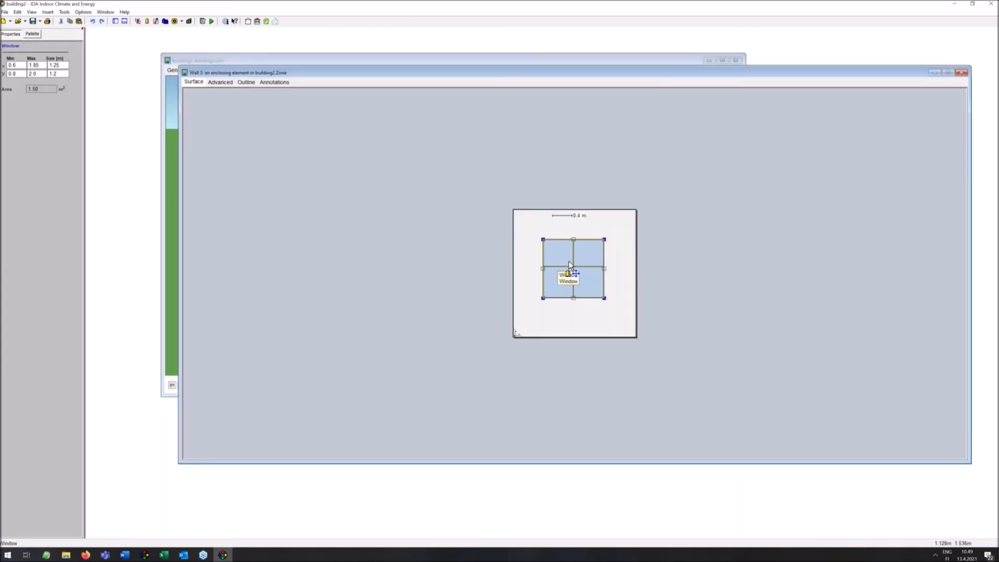
right_click(570, 266)
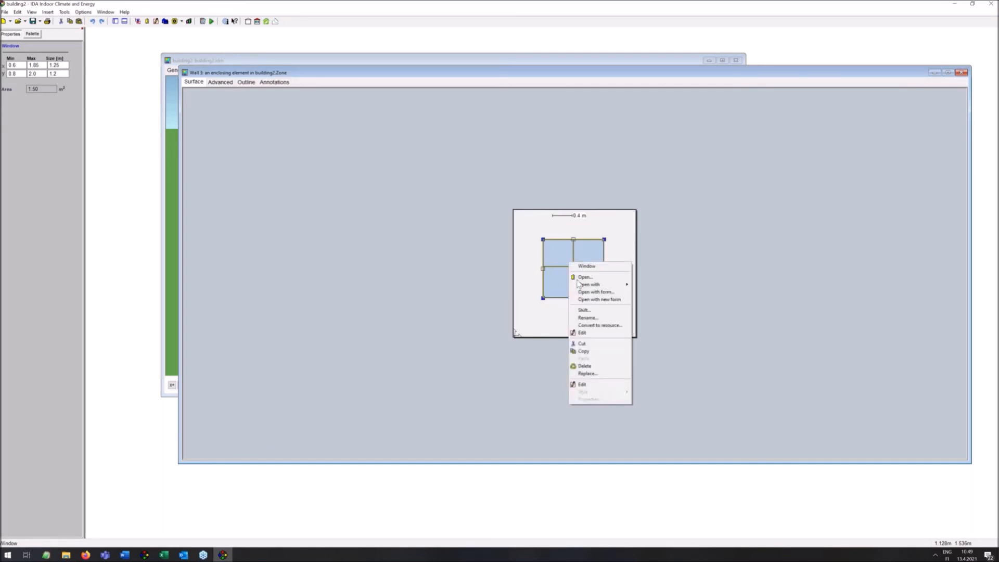
click(582, 385)
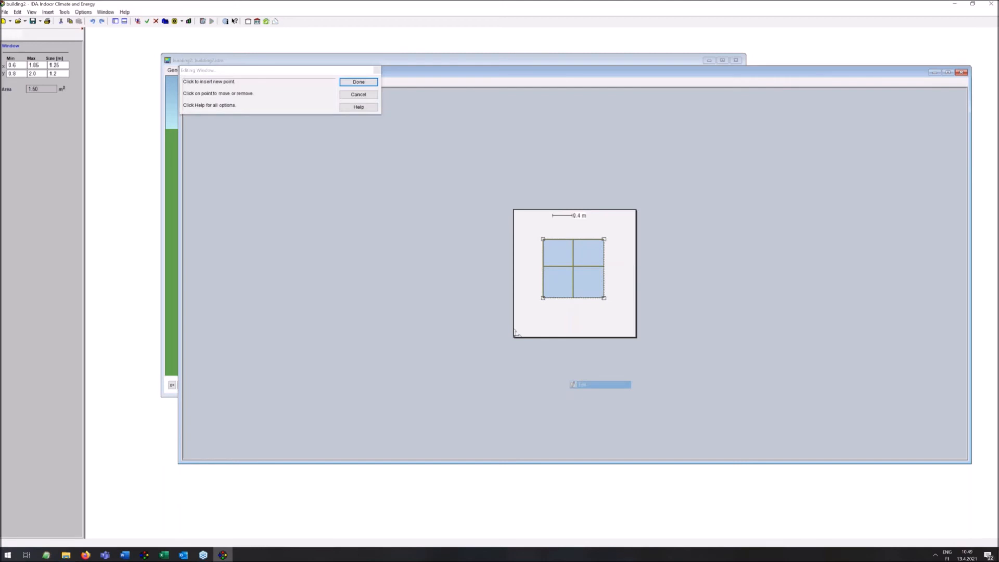
right_click(544, 243)
click(559, 259)
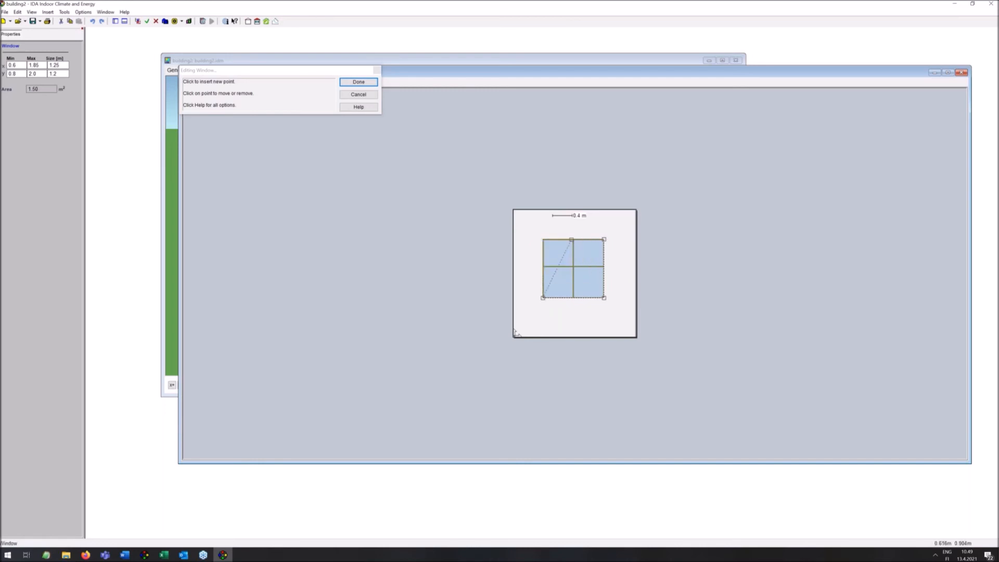
drag(542, 282, 543, 267)
drag(604, 298, 574, 298)
drag(604, 240, 604, 265)
click(603, 267)
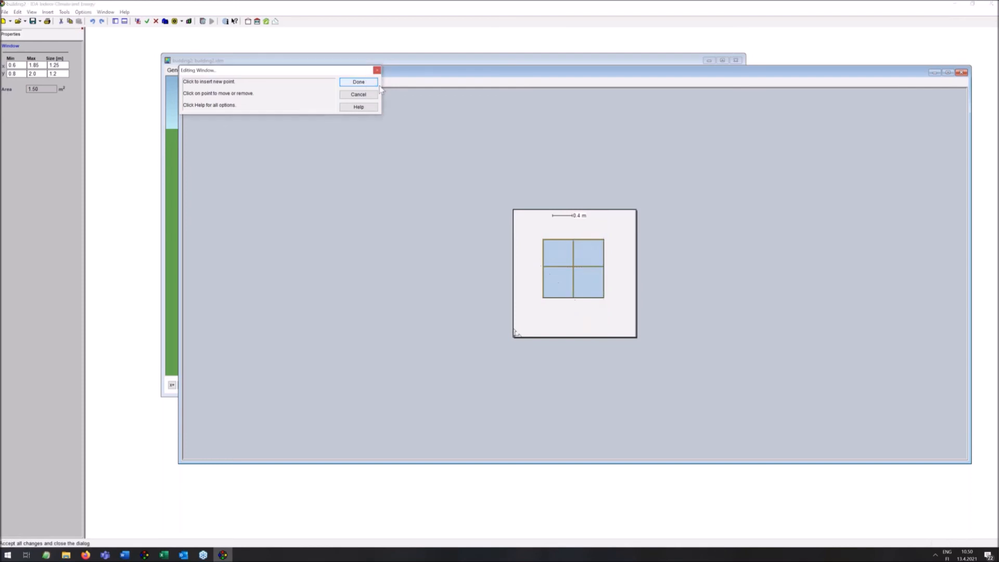
click(360, 82)
- Put the wall view away, examine the diamond-shaped window in the building's 3D view, and display the simulation settings
drag(708, 73, 613, 95)
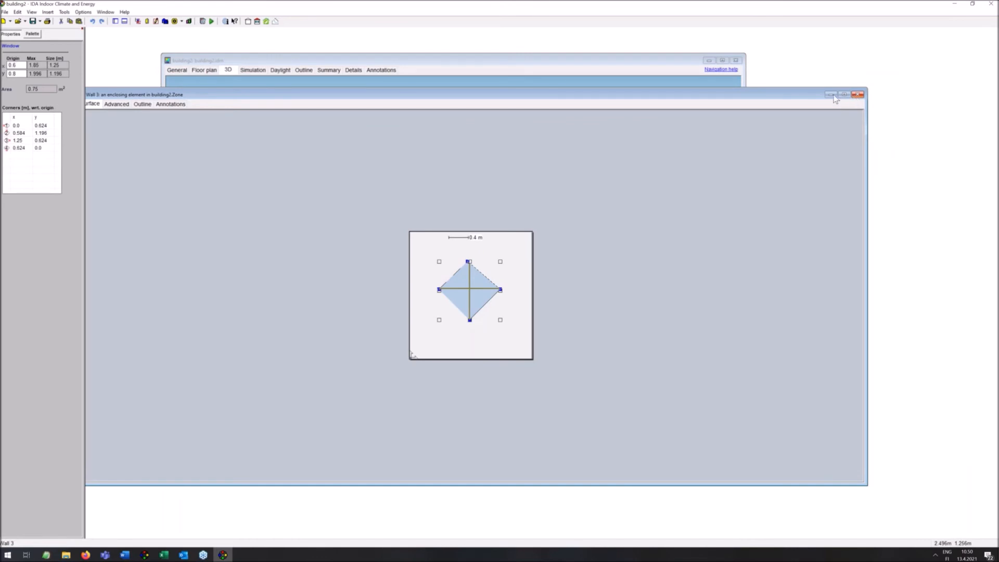
click(832, 95)
scroll(460, 251, up, 5)
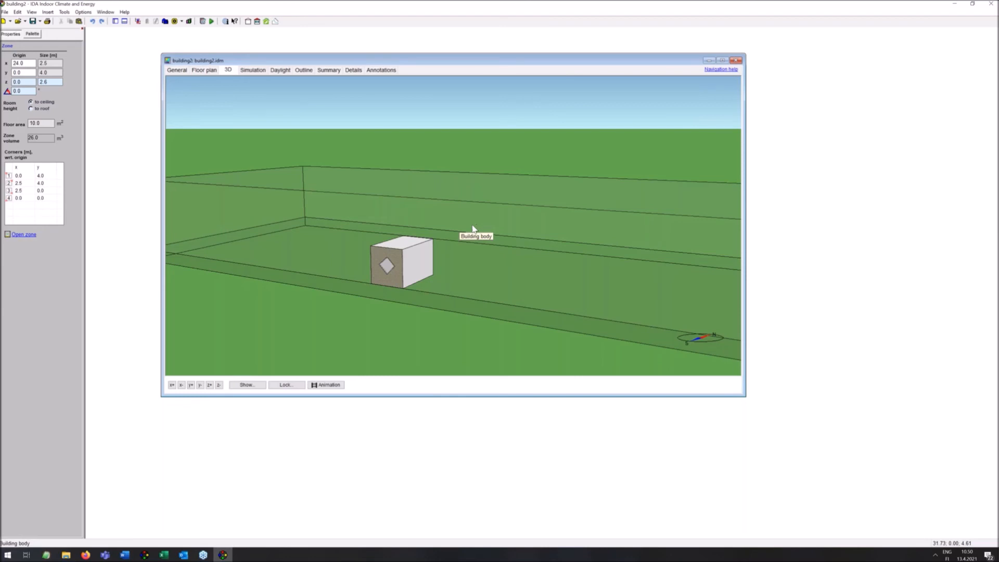
click(262, 72)
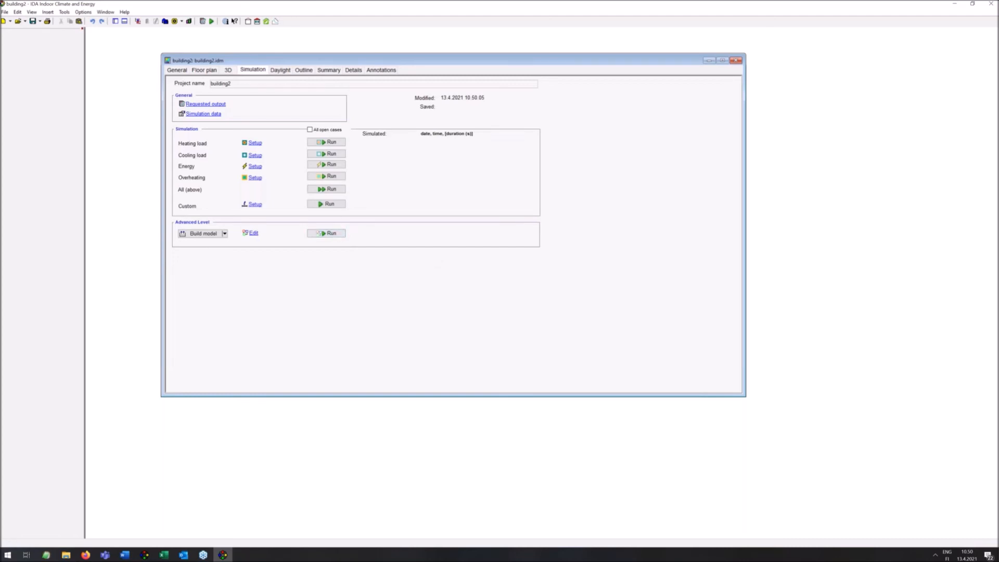
- View the simulation cases available for building the model, and close building2 without saving its changes
click(225, 234)
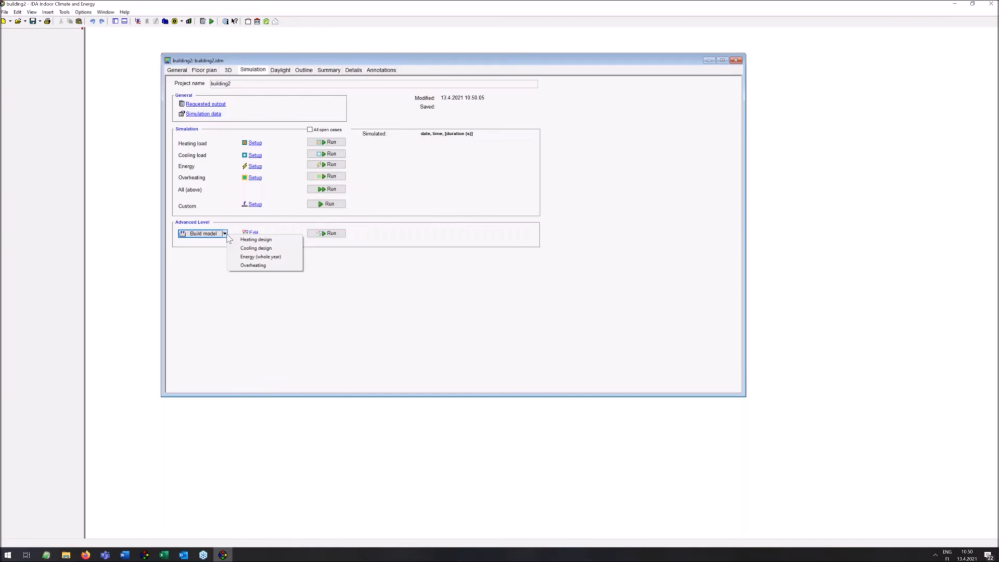
click(606, 276)
click(737, 61)
click(498, 285)
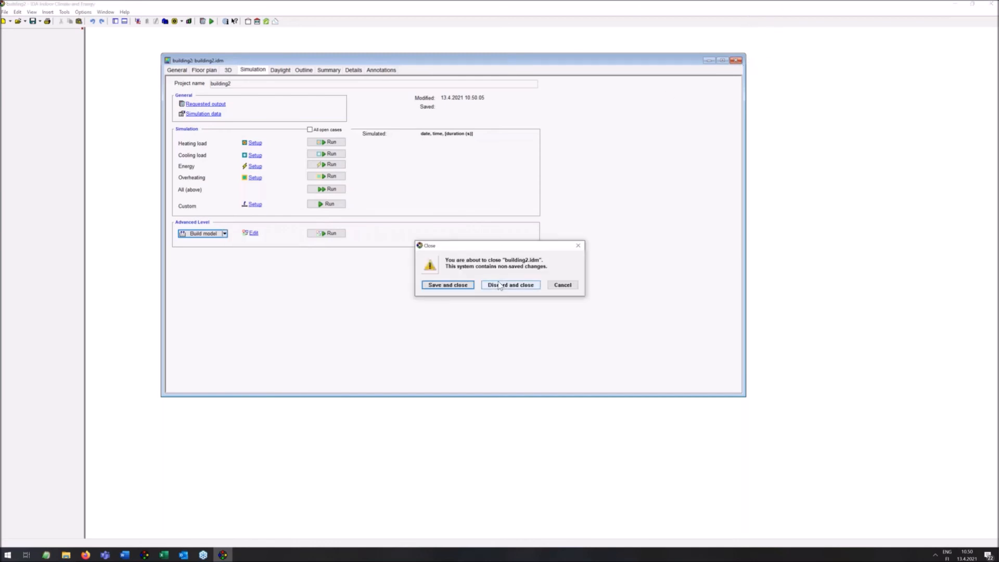
- Open the recent model HP.idm and display its plant schematic in a clear spot of the workspace
click(25, 22)
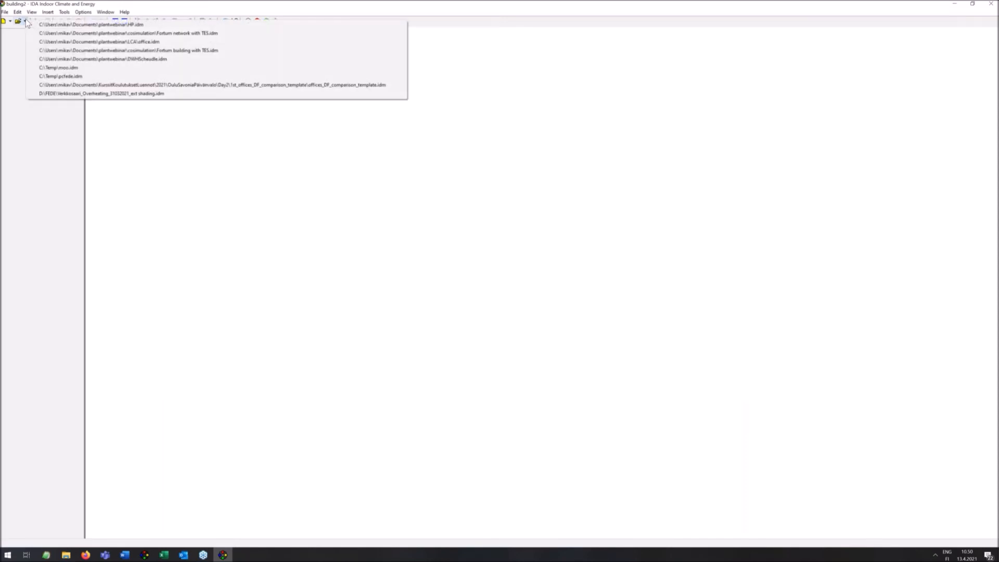
click(81, 25)
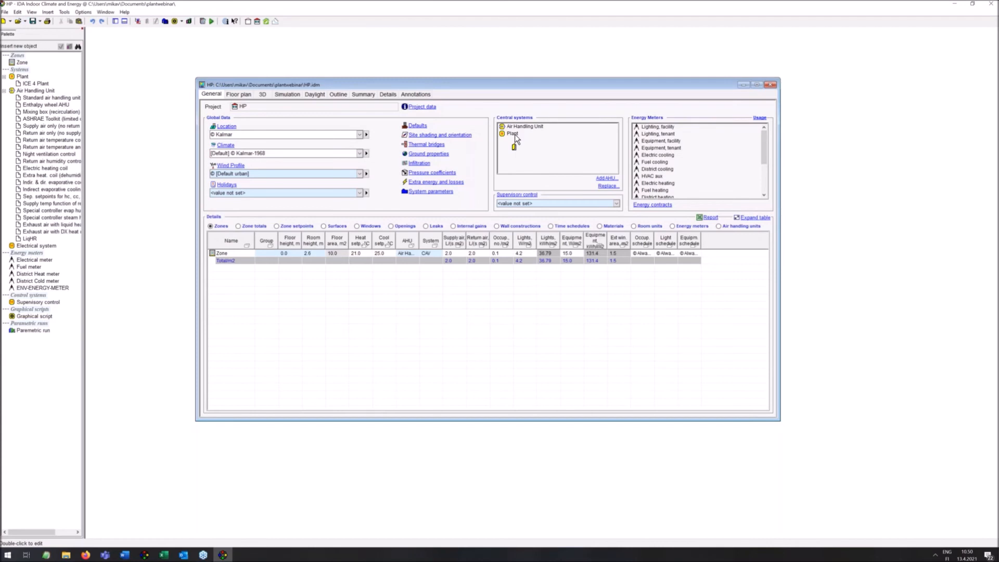
double_click(514, 133)
drag(532, 92, 466, 72)
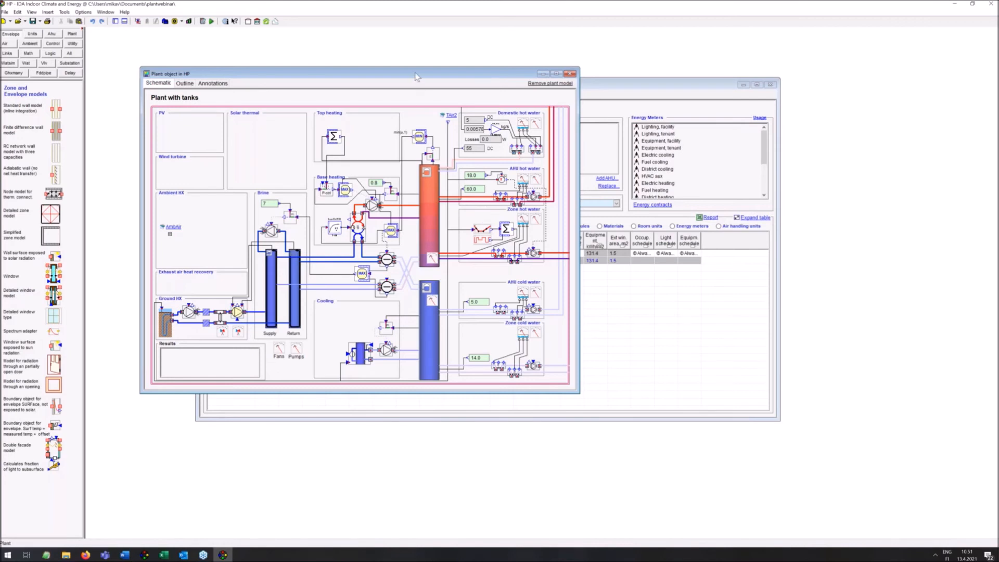
drag(409, 77, 379, 65)
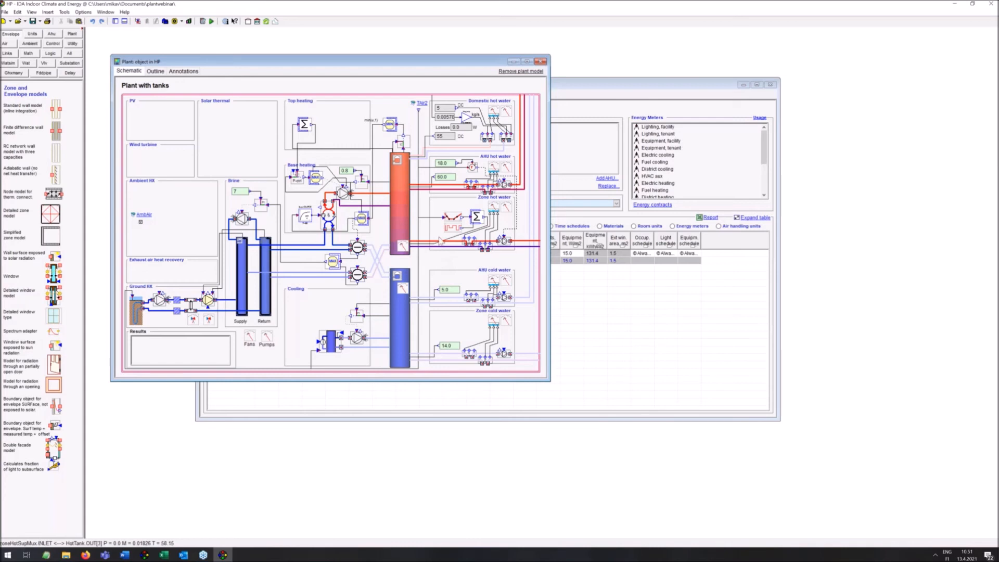
- List the variables of the baseHeat heat pump in the plant schematic, in an enlarged window
double_click(331, 222)
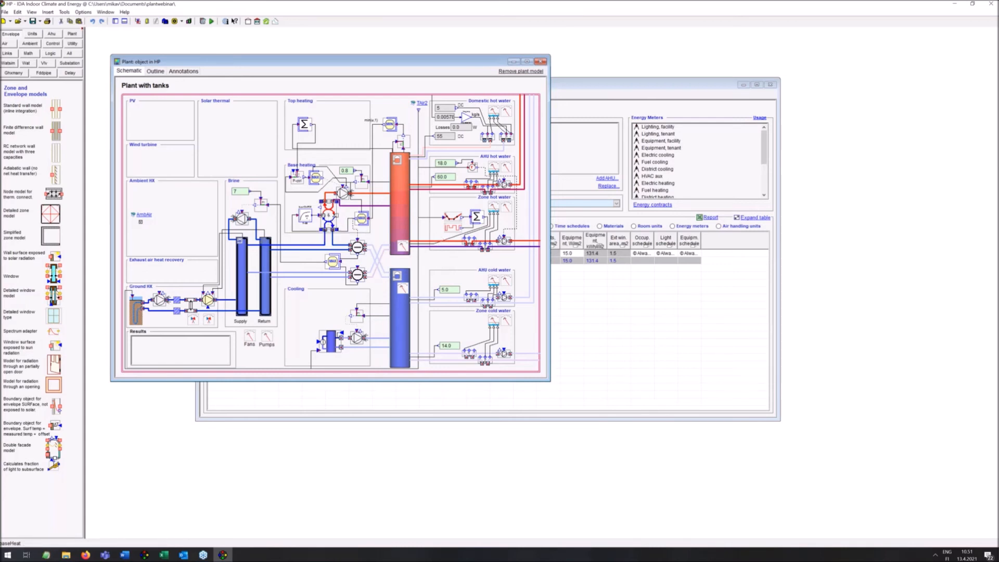
click(167, 84)
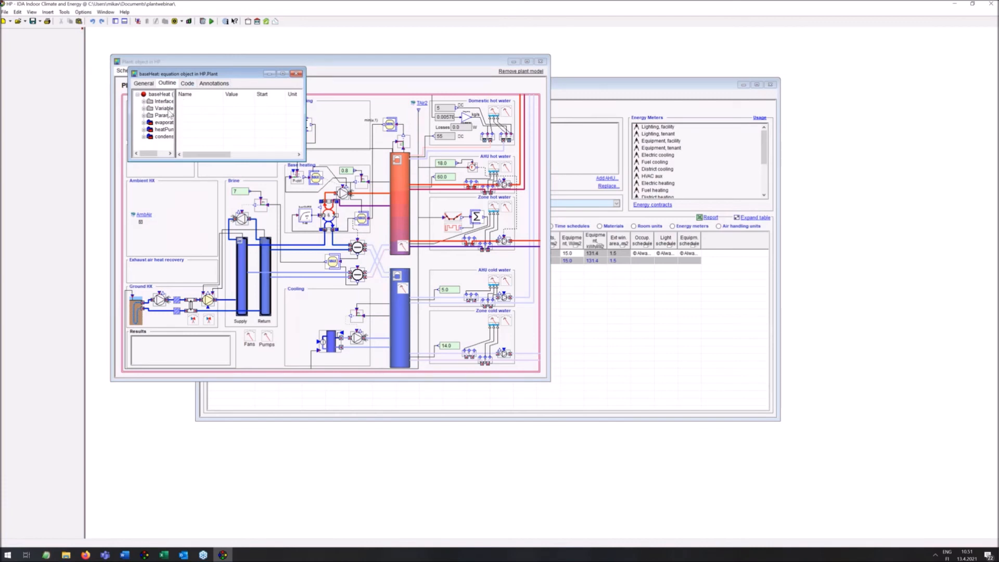
click(164, 108)
drag(305, 156, 327, 255)
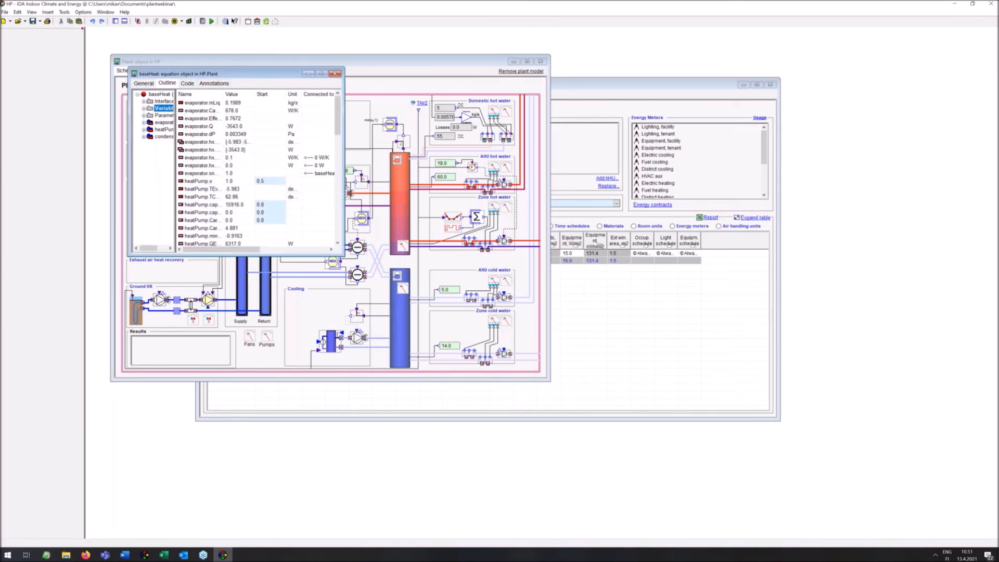
- Run the HP model's energy simulation with the heat pump variables in view, and interrupt it during the startup phase
click(627, 83)
click(288, 94)
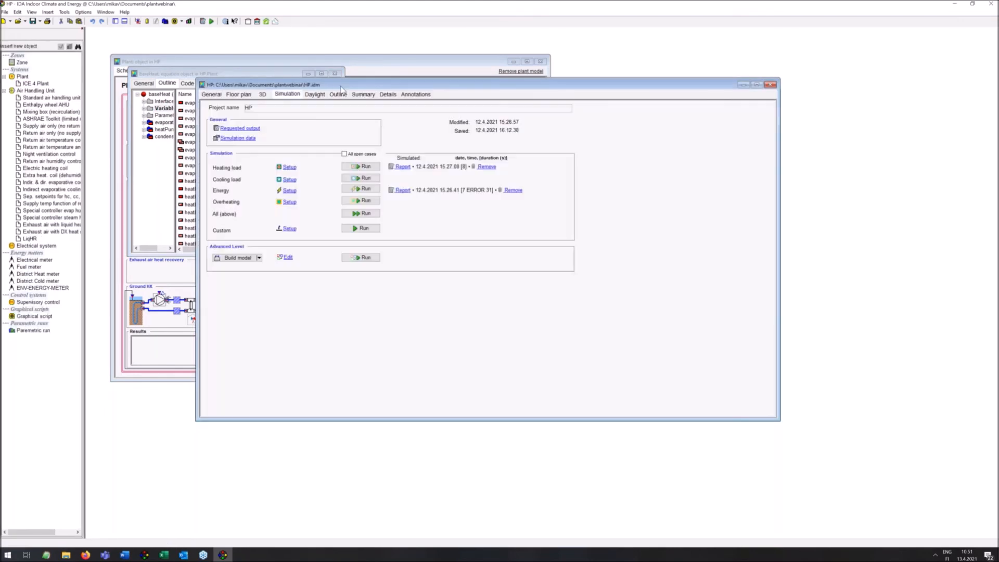
drag(341, 87, 635, 133)
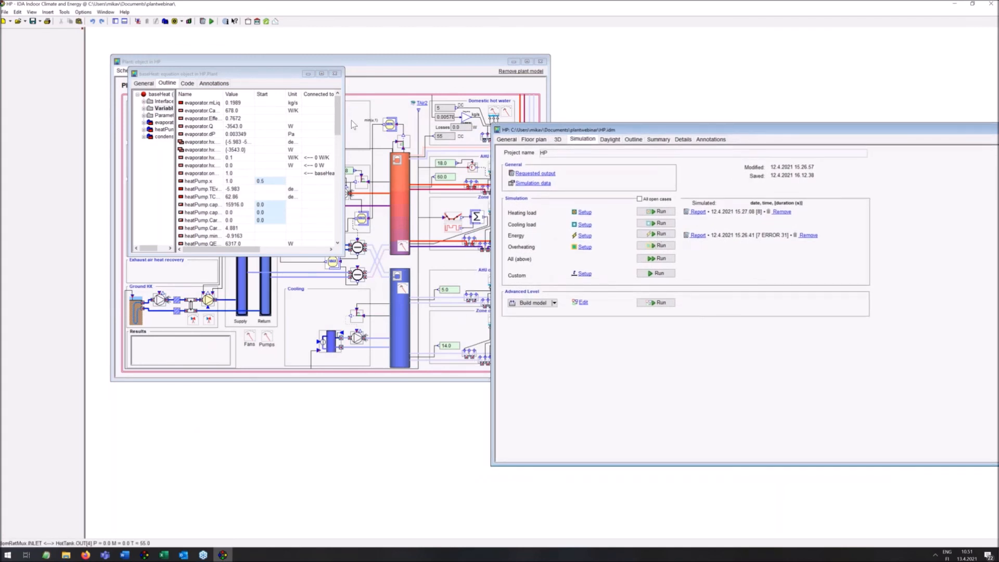
click(666, 235)
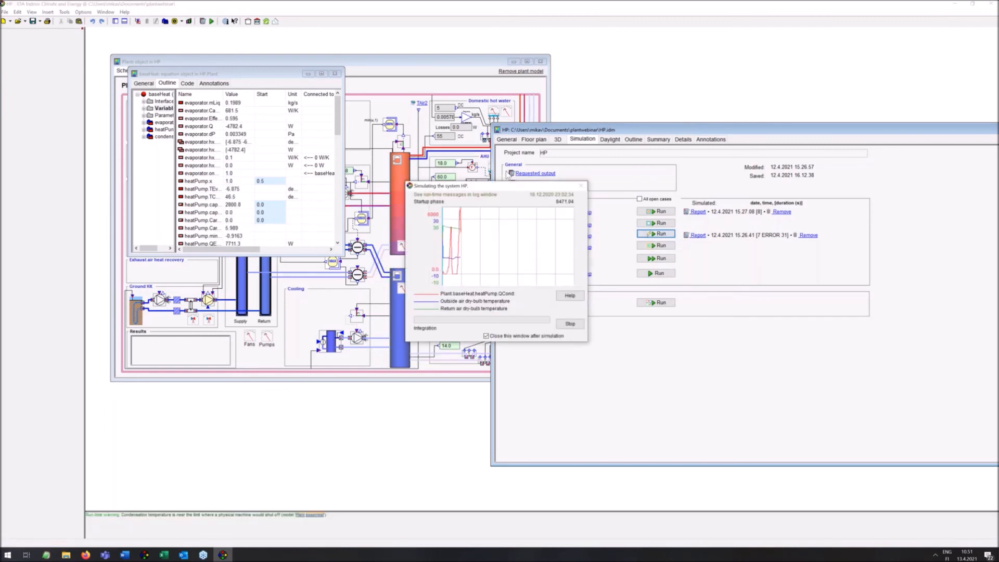
click(686, 297)
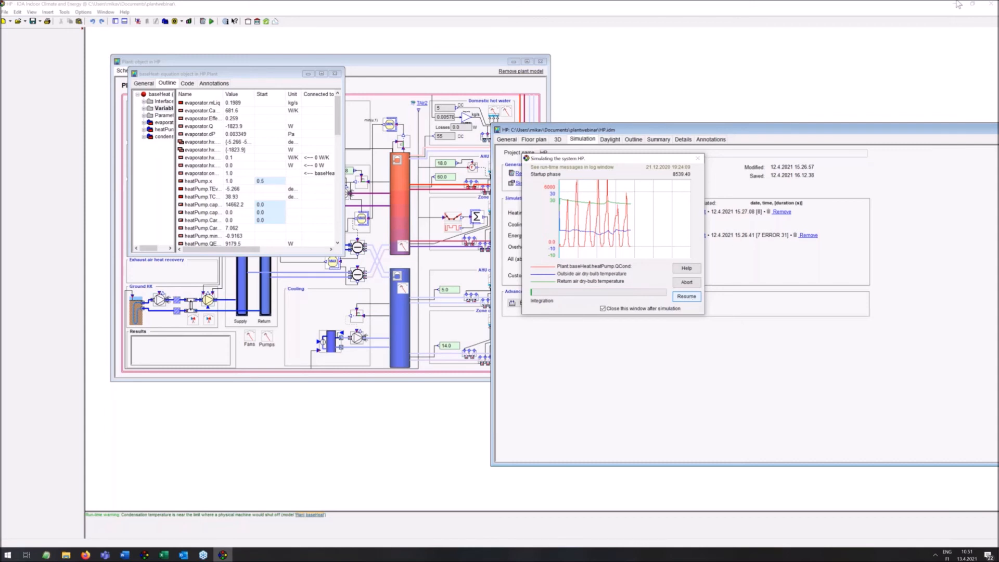
- Exit the program, discarding the changes to HP.idm, and start IDA ICE again
click(992, 5)
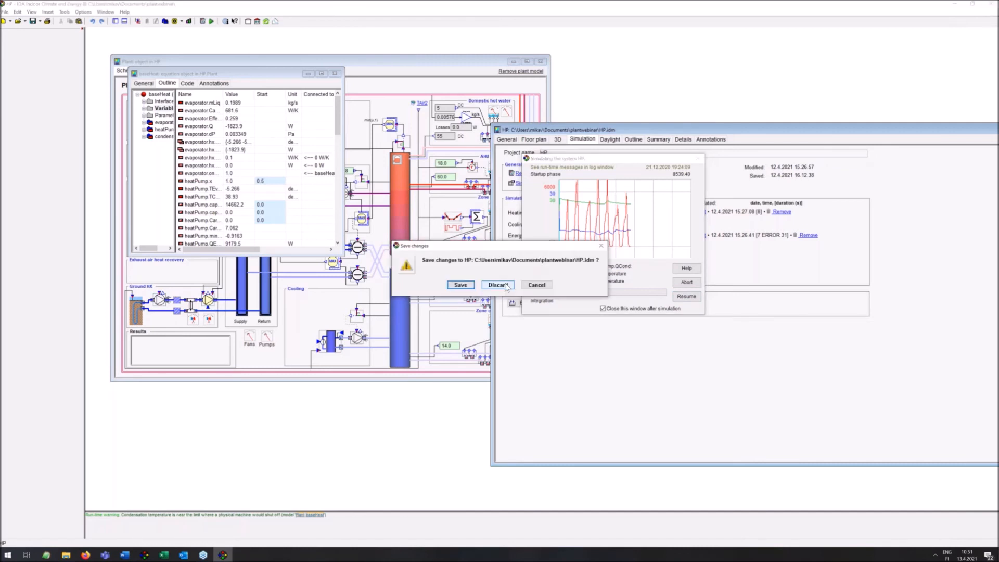
click(506, 285)
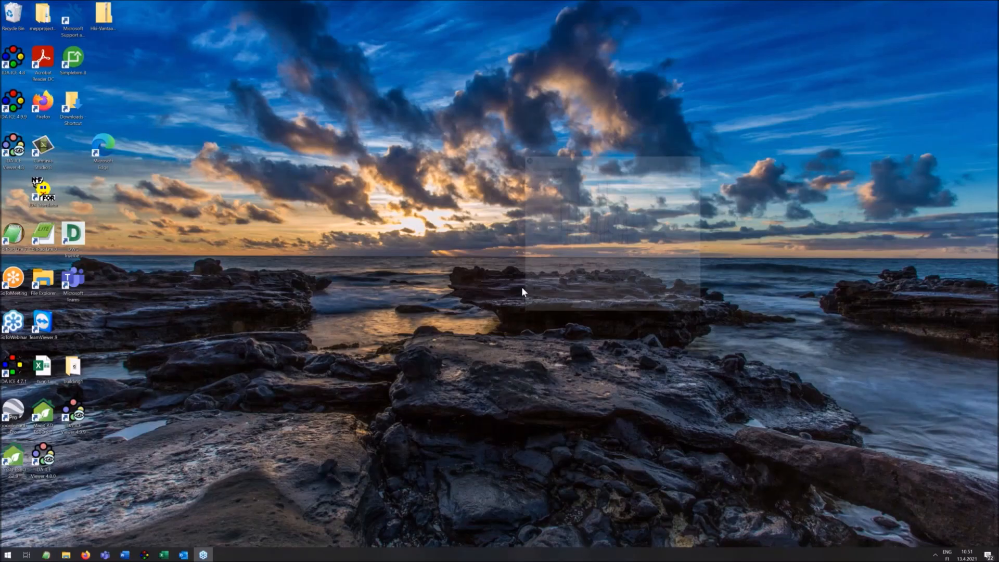
click(206, 149)
click(146, 555)
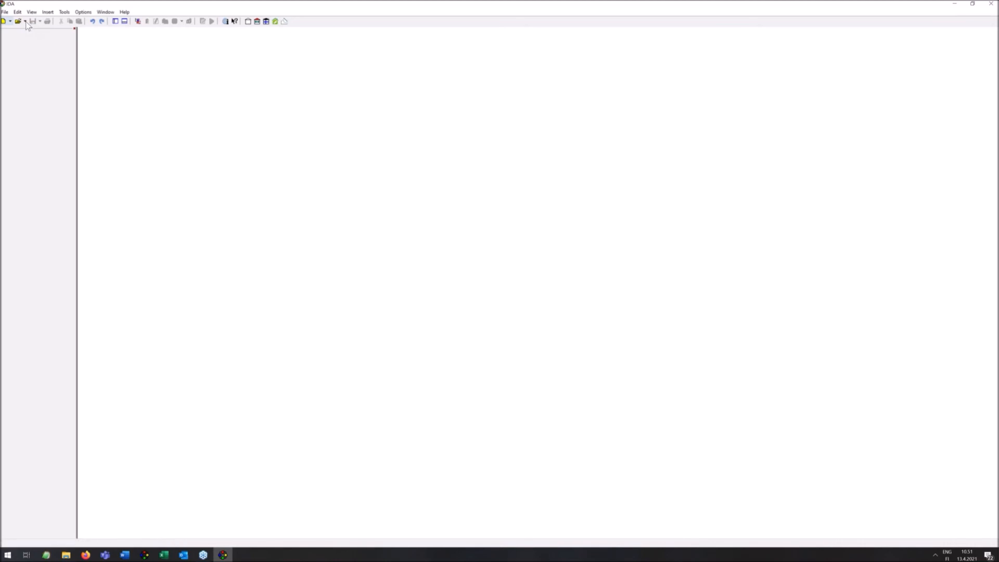
- Open the recent model office.idm from the LCA folder and display the building in 3D
click(25, 22)
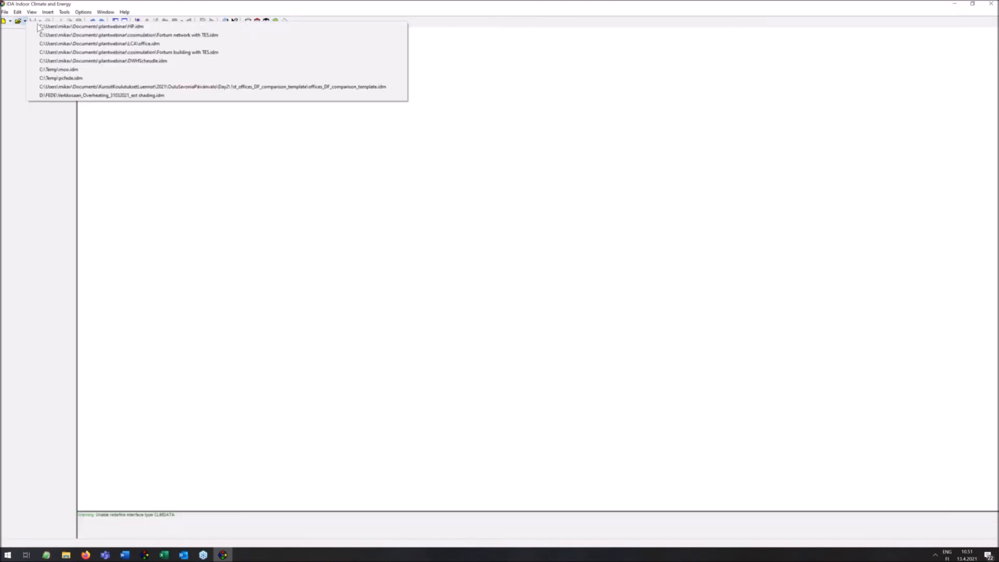
click(160, 45)
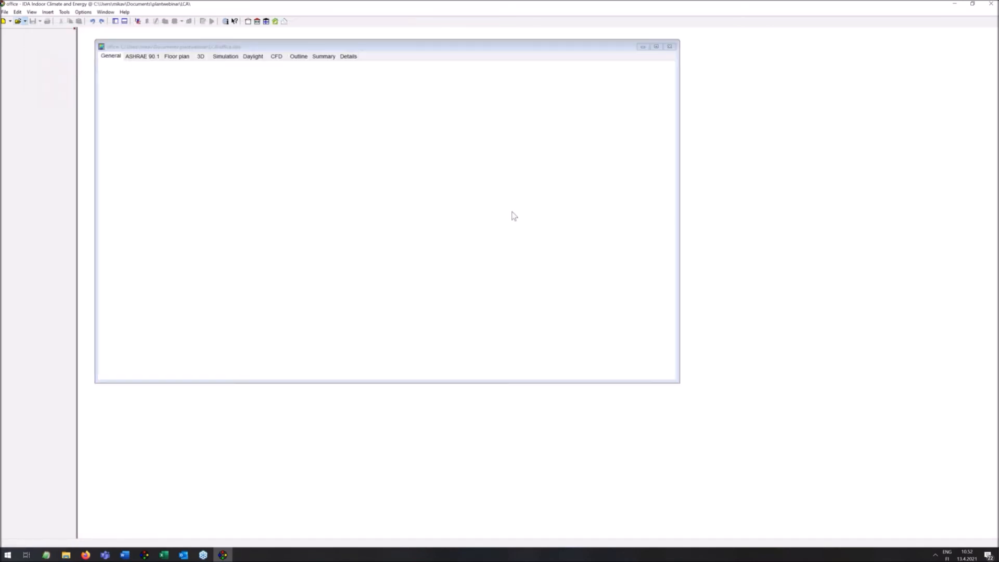
click(205, 57)
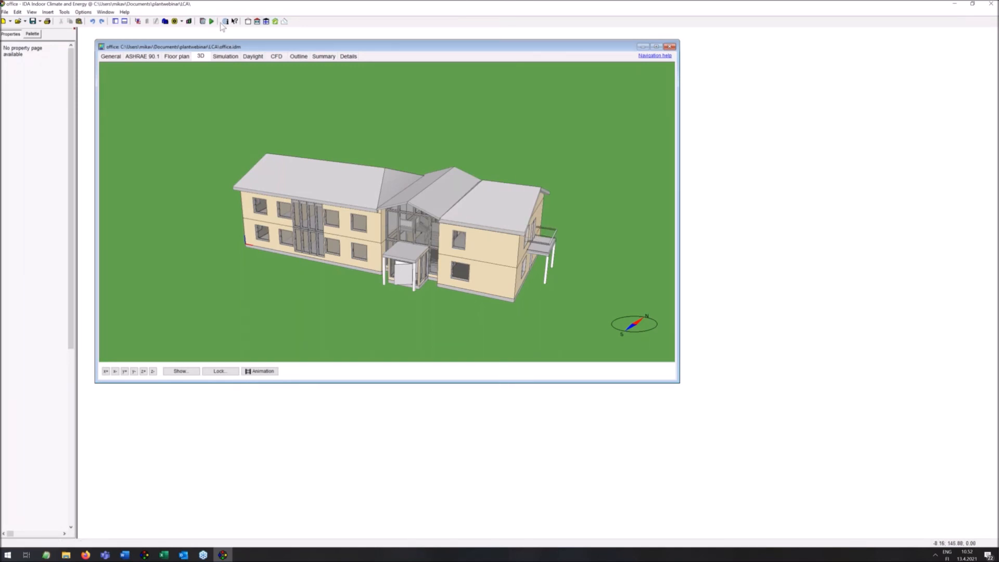
- Generate the One Click LCA Excel file for the office model, with the Energy report included
click(65, 12)
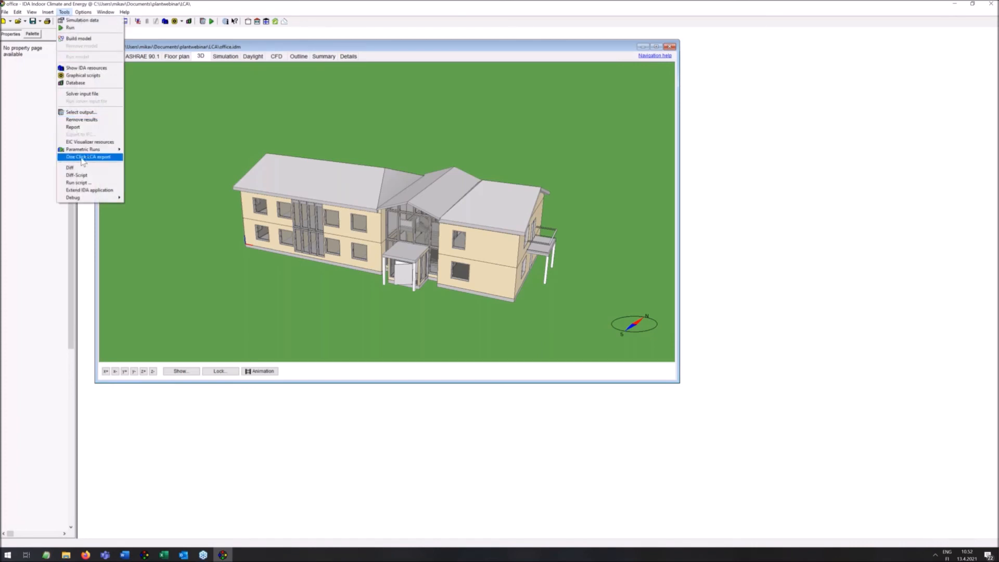
click(81, 158)
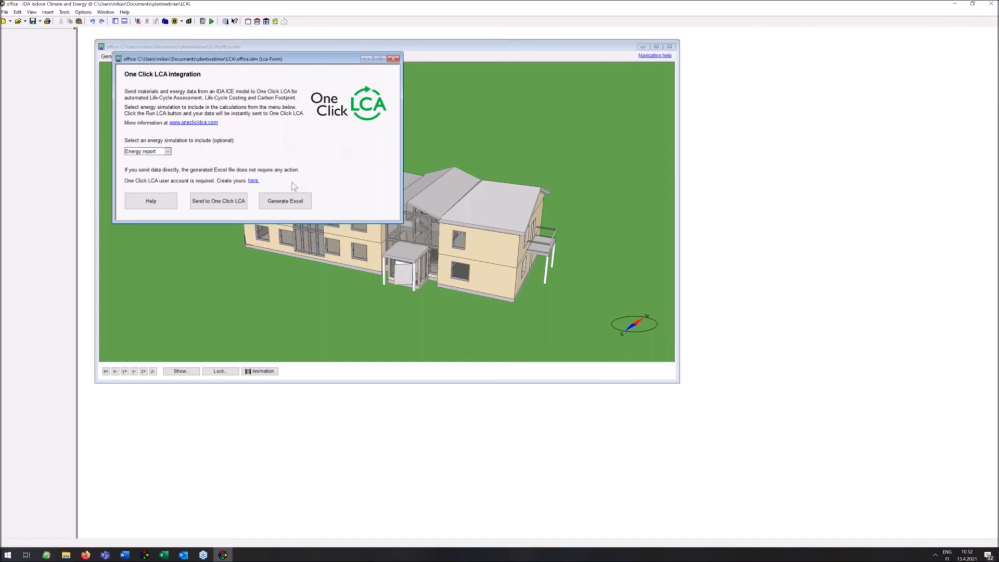
click(294, 199)
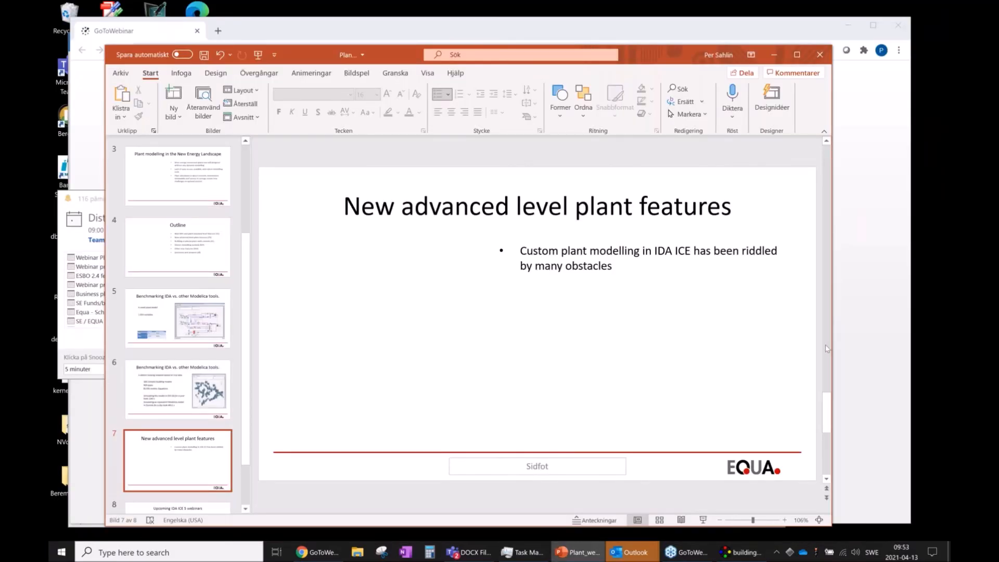
- Switch to the PowerPoint presentation and go back to the Outline slide
drag(828, 349, 820, 239)
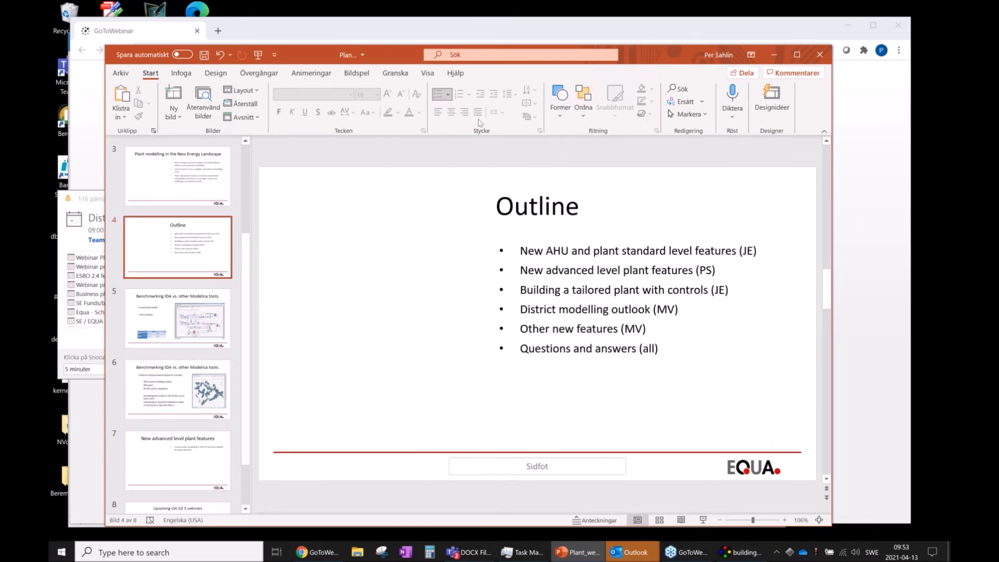